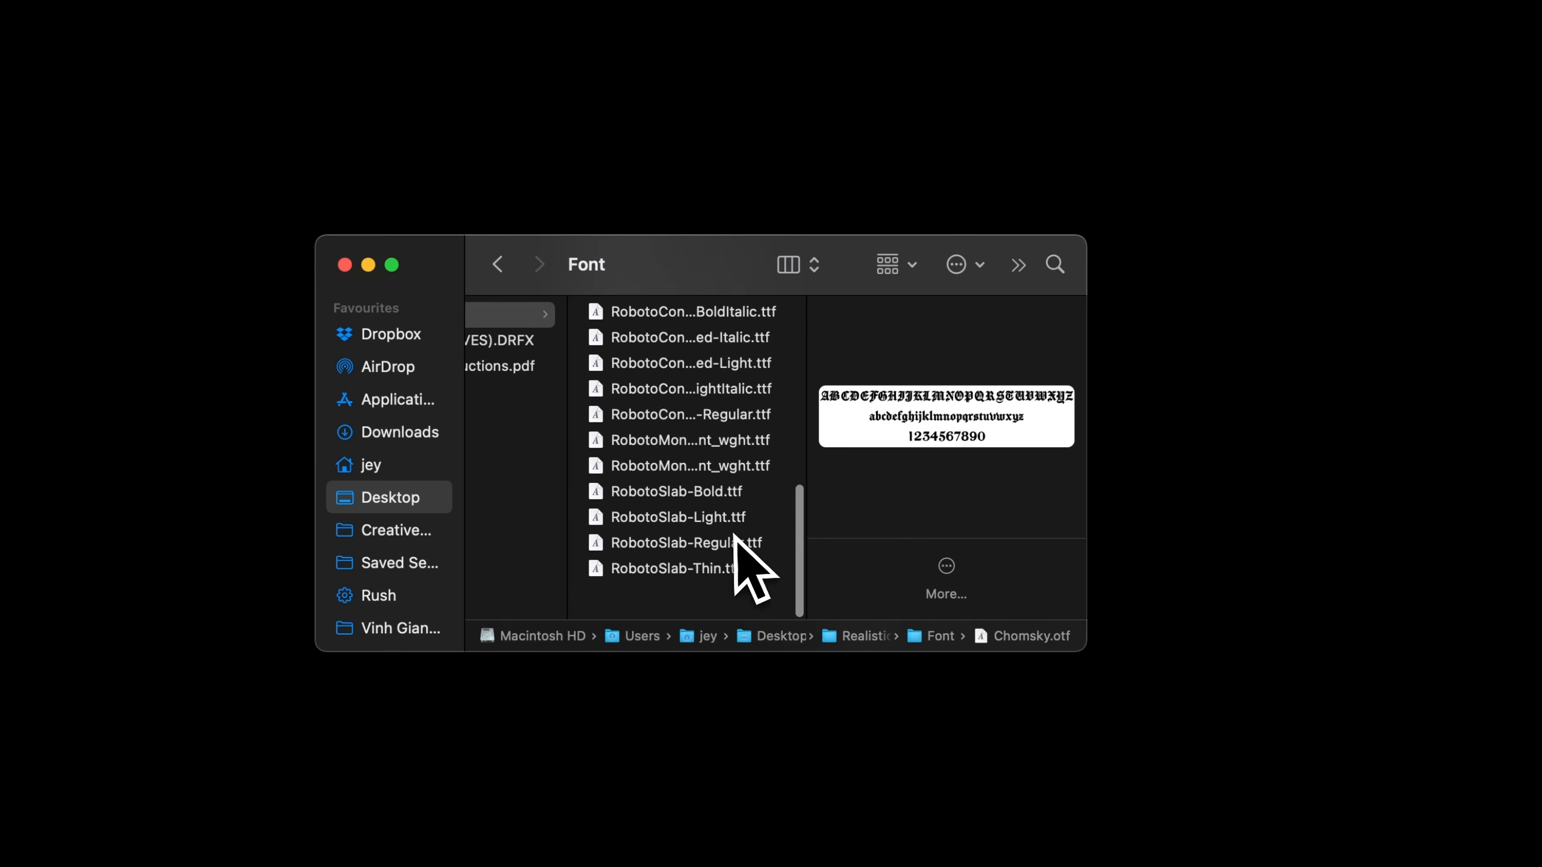
Select all font files in the Font folder, then install the Realistic Digital Screens Pack (VES).DRFX bundle, overwriting the existing one.
shift+click(660, 595)
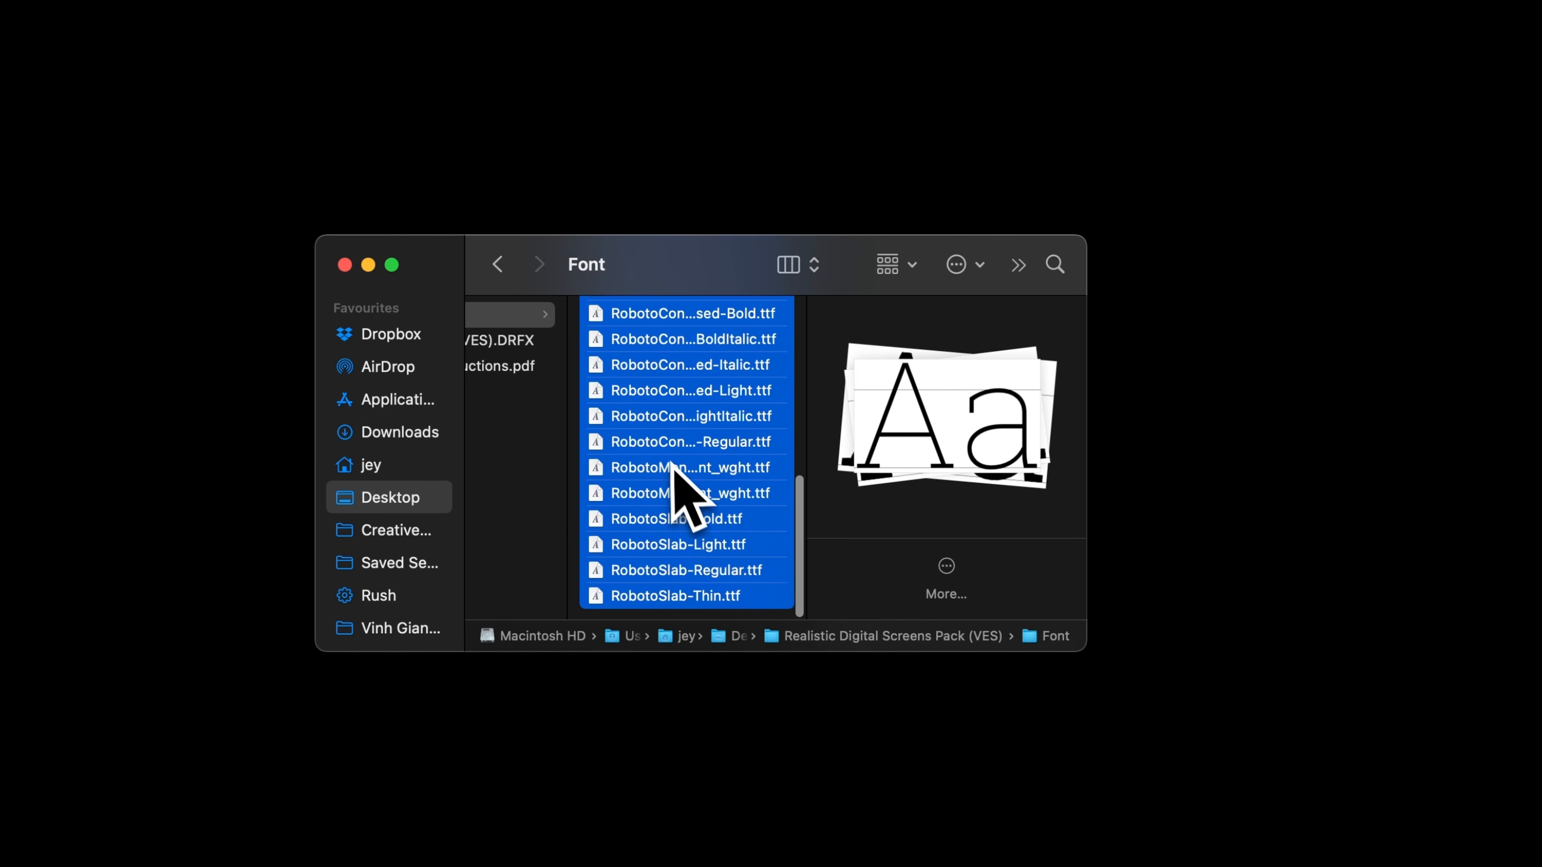
scroll(688, 483, left, 5)
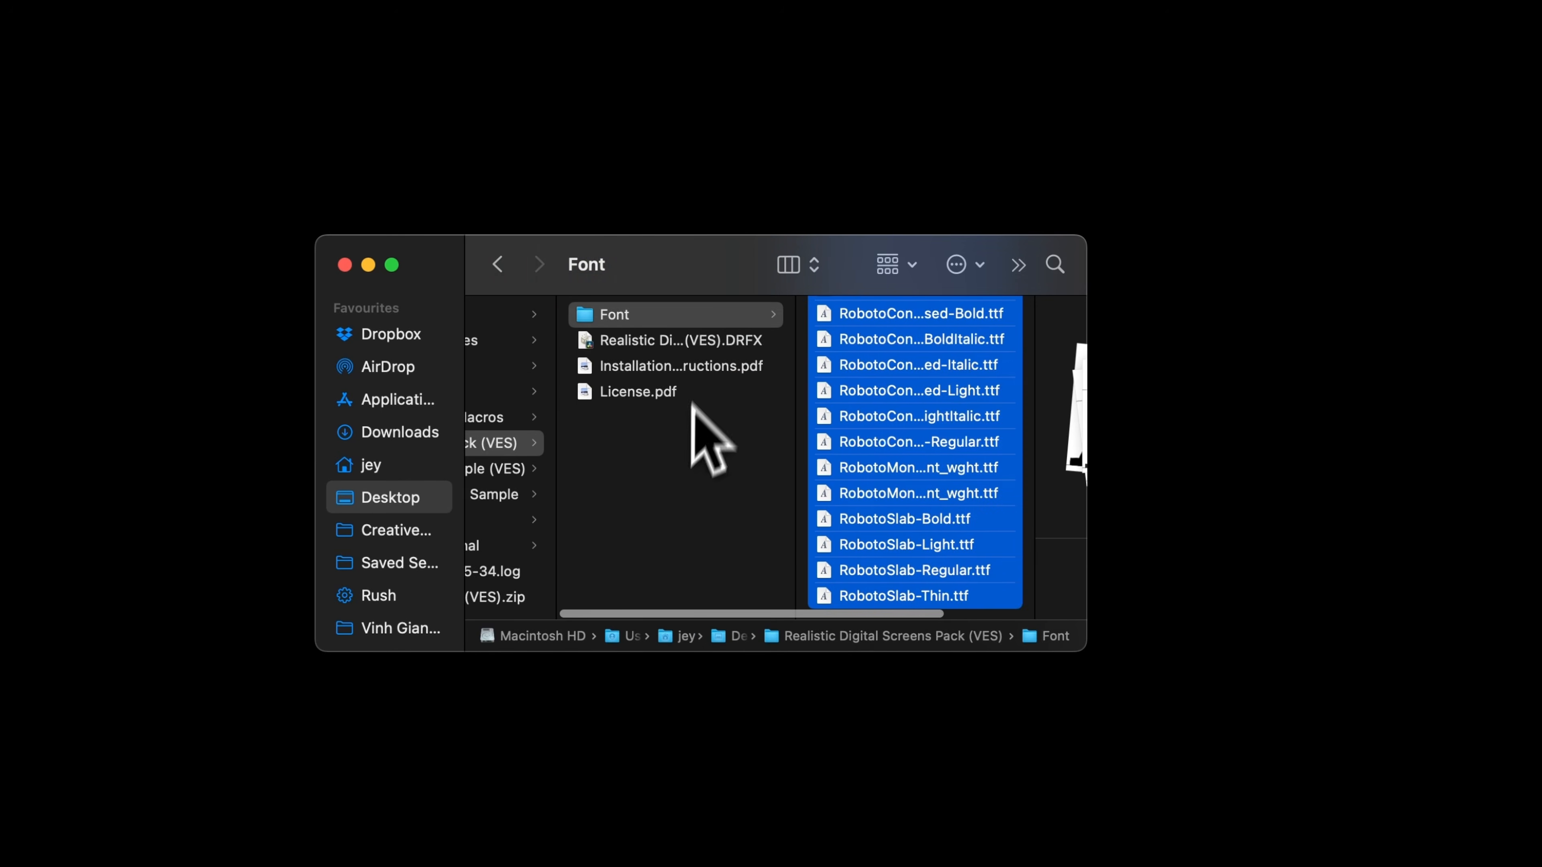
click(685, 346)
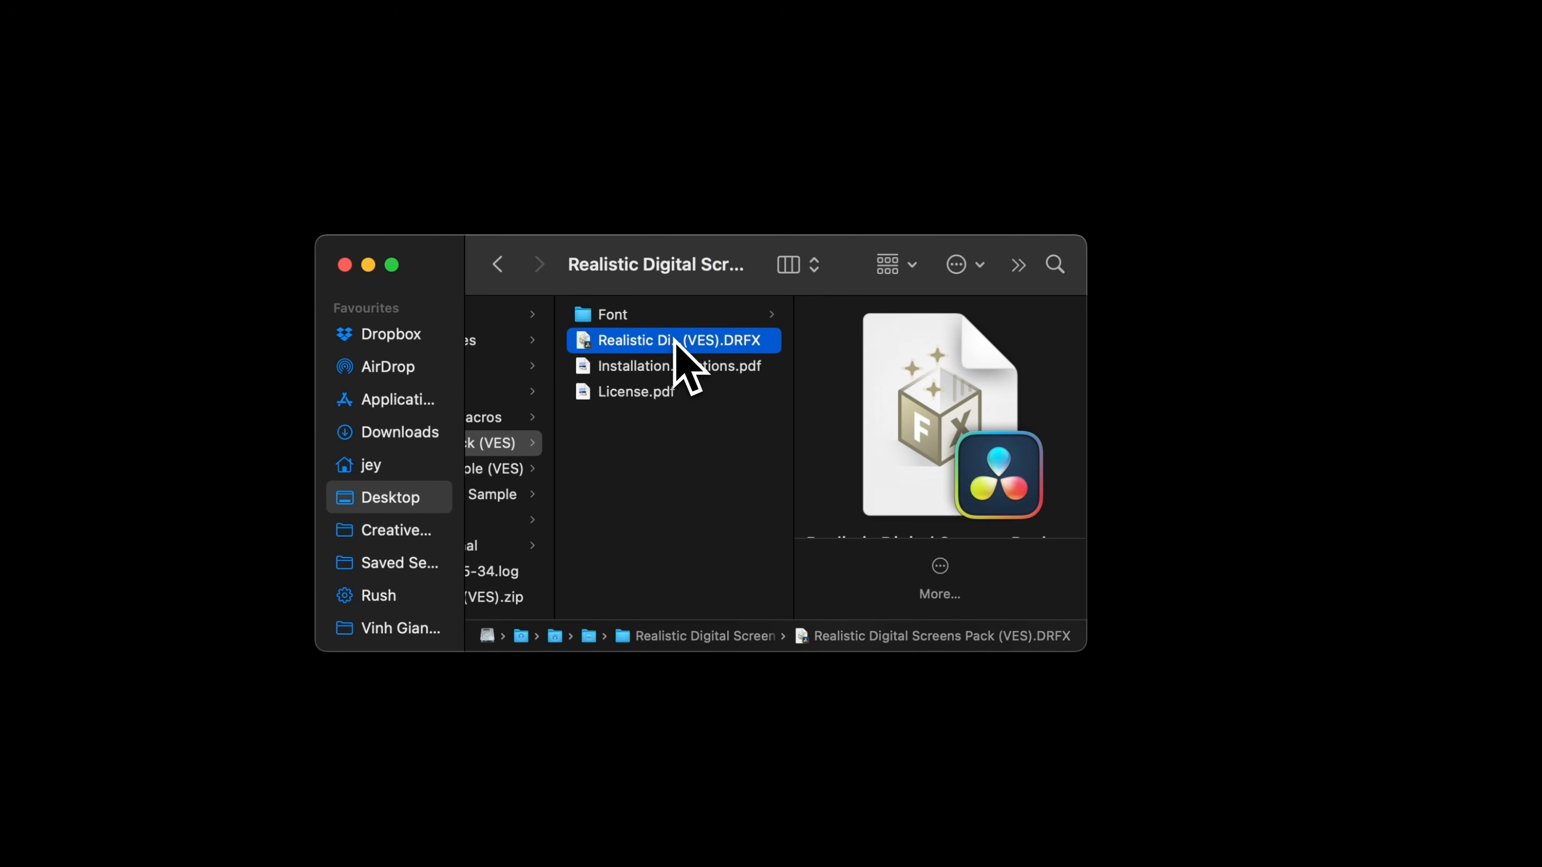
double_click(675, 342)
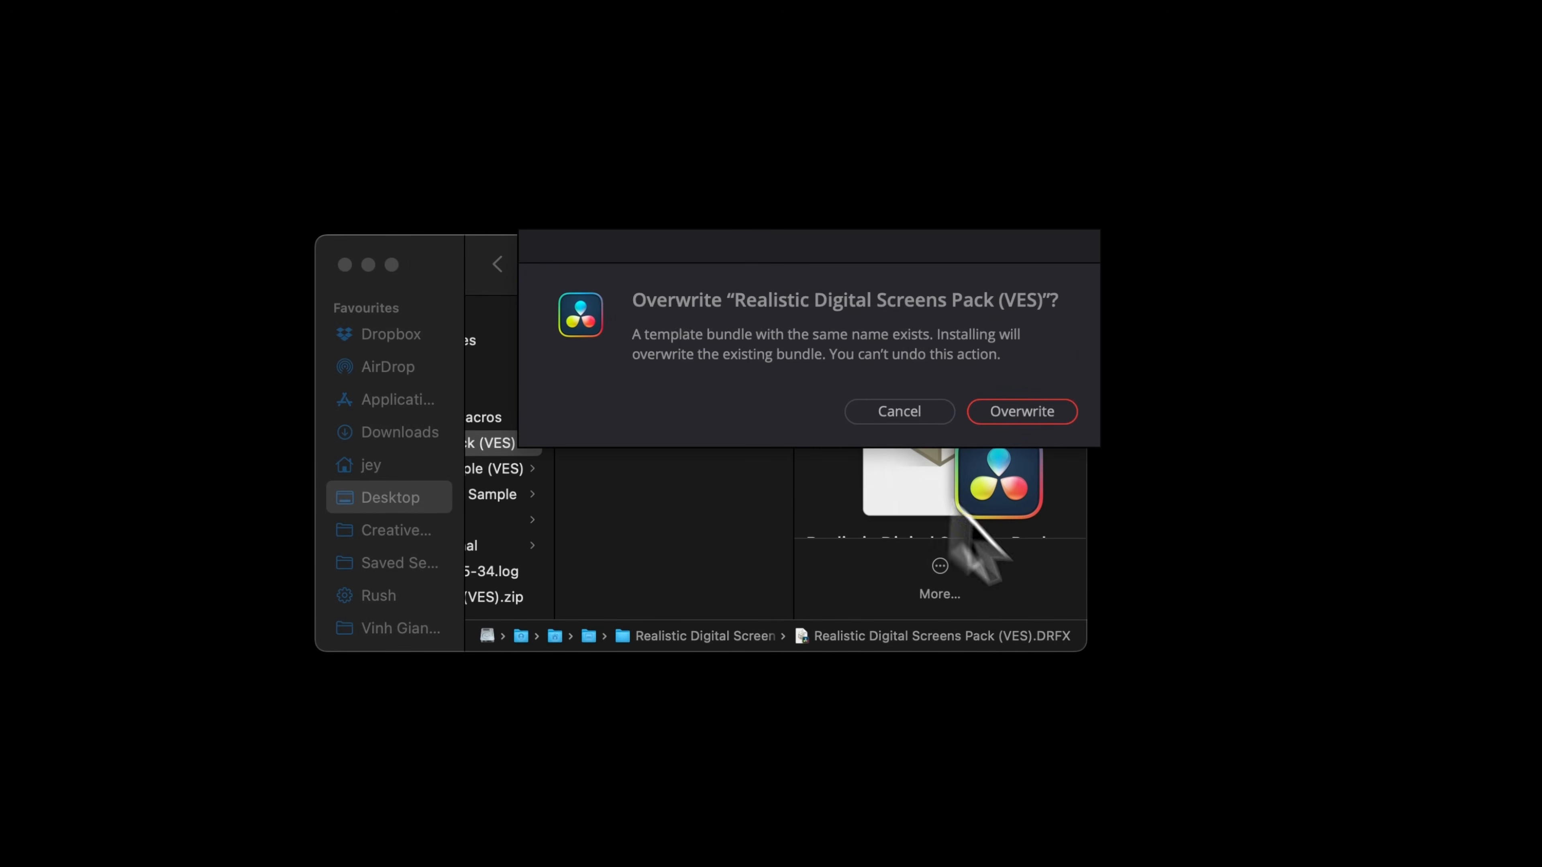
click(1041, 418)
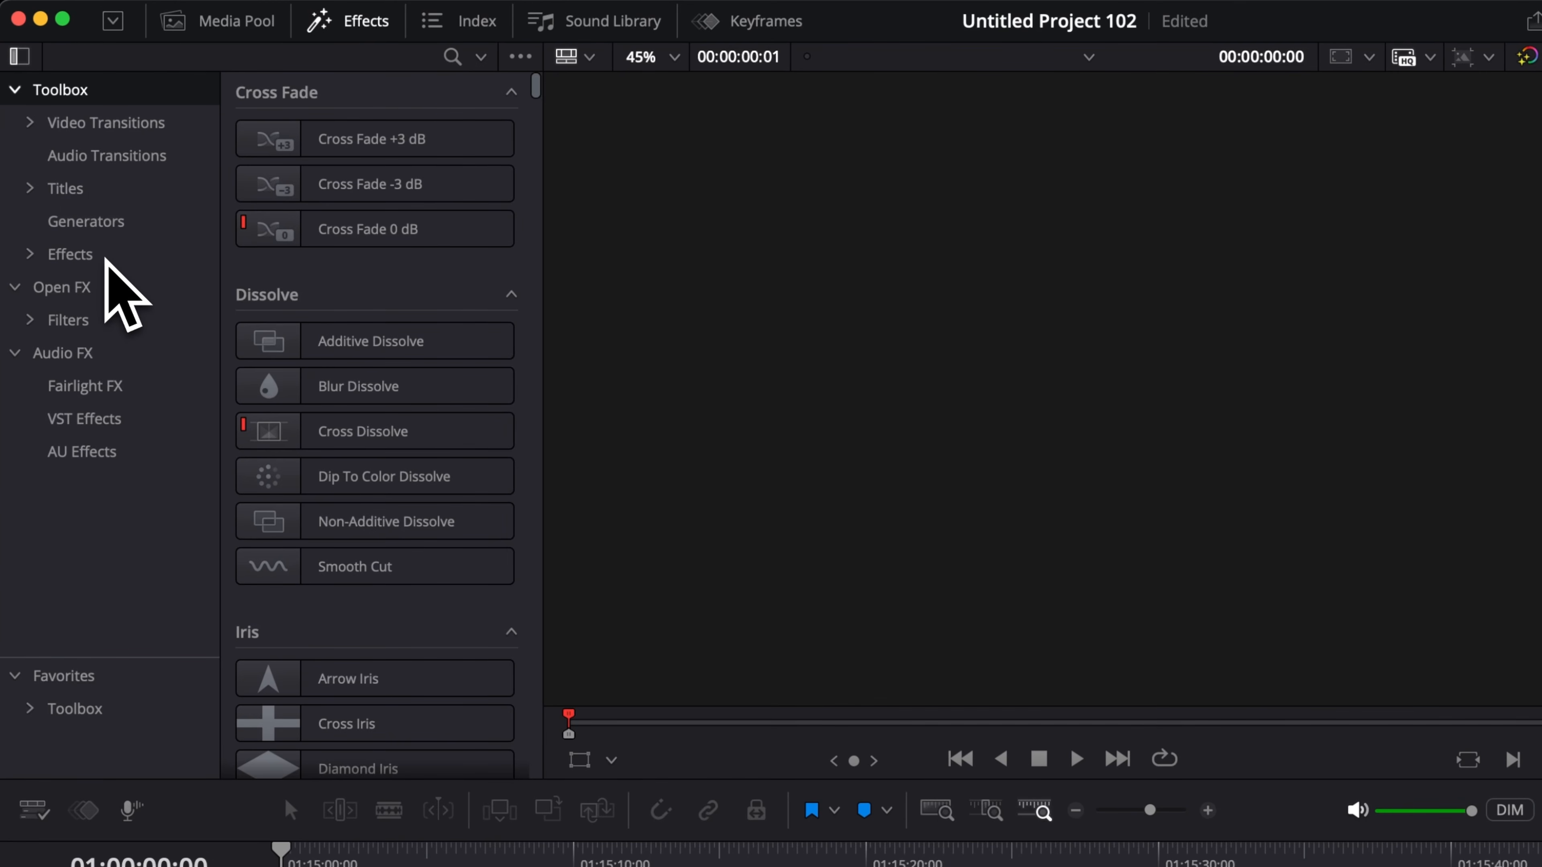
Open the Realistic Digital Screens Pack templates among the Video Editor Studio titles.
click(30, 189)
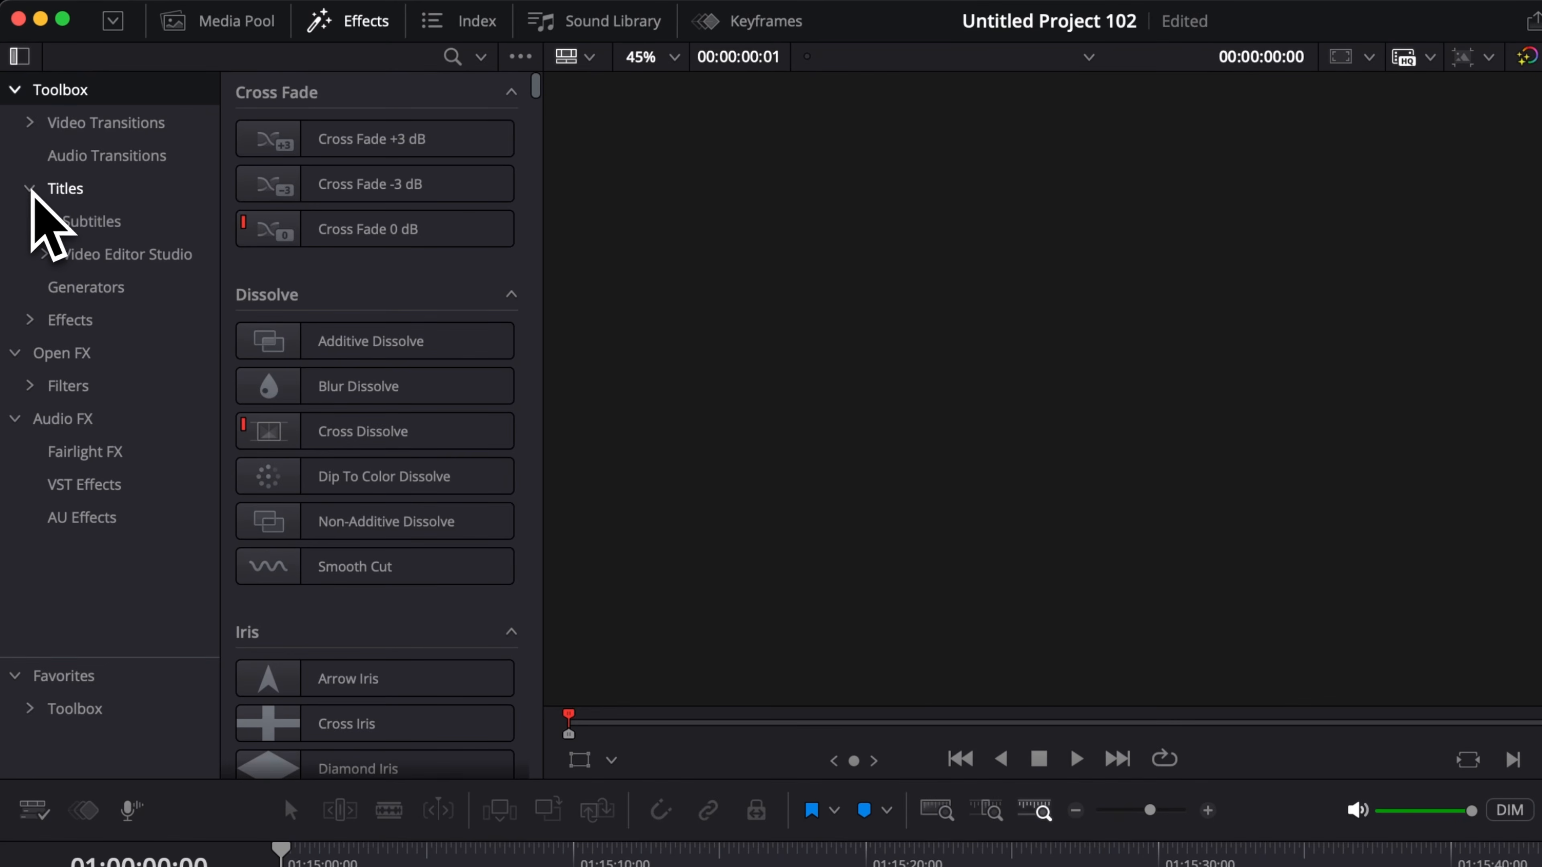
click(45, 254)
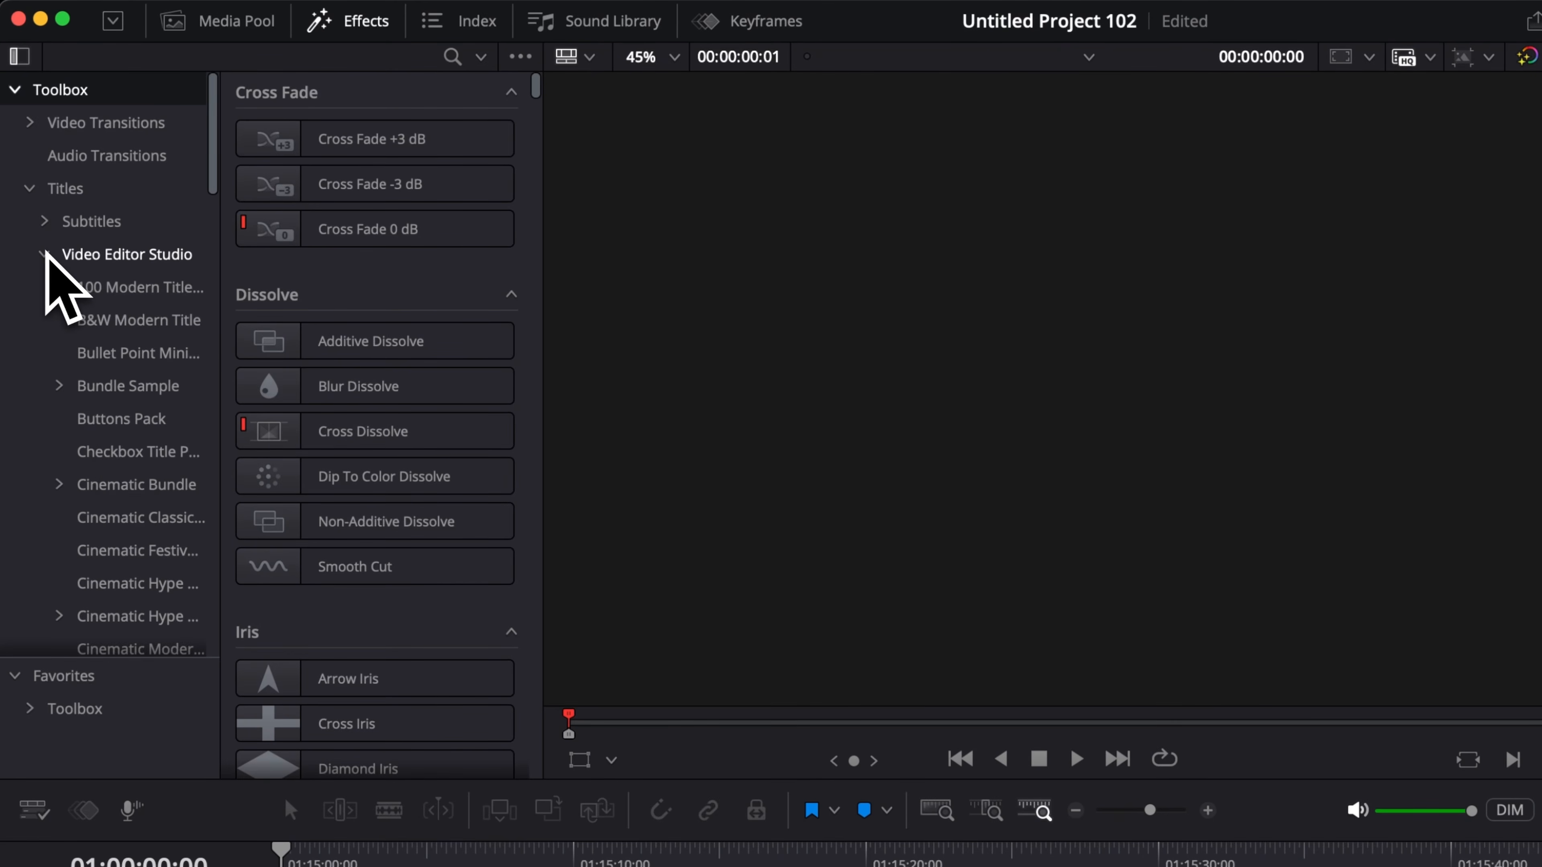
scroll(107, 441, down, 20)
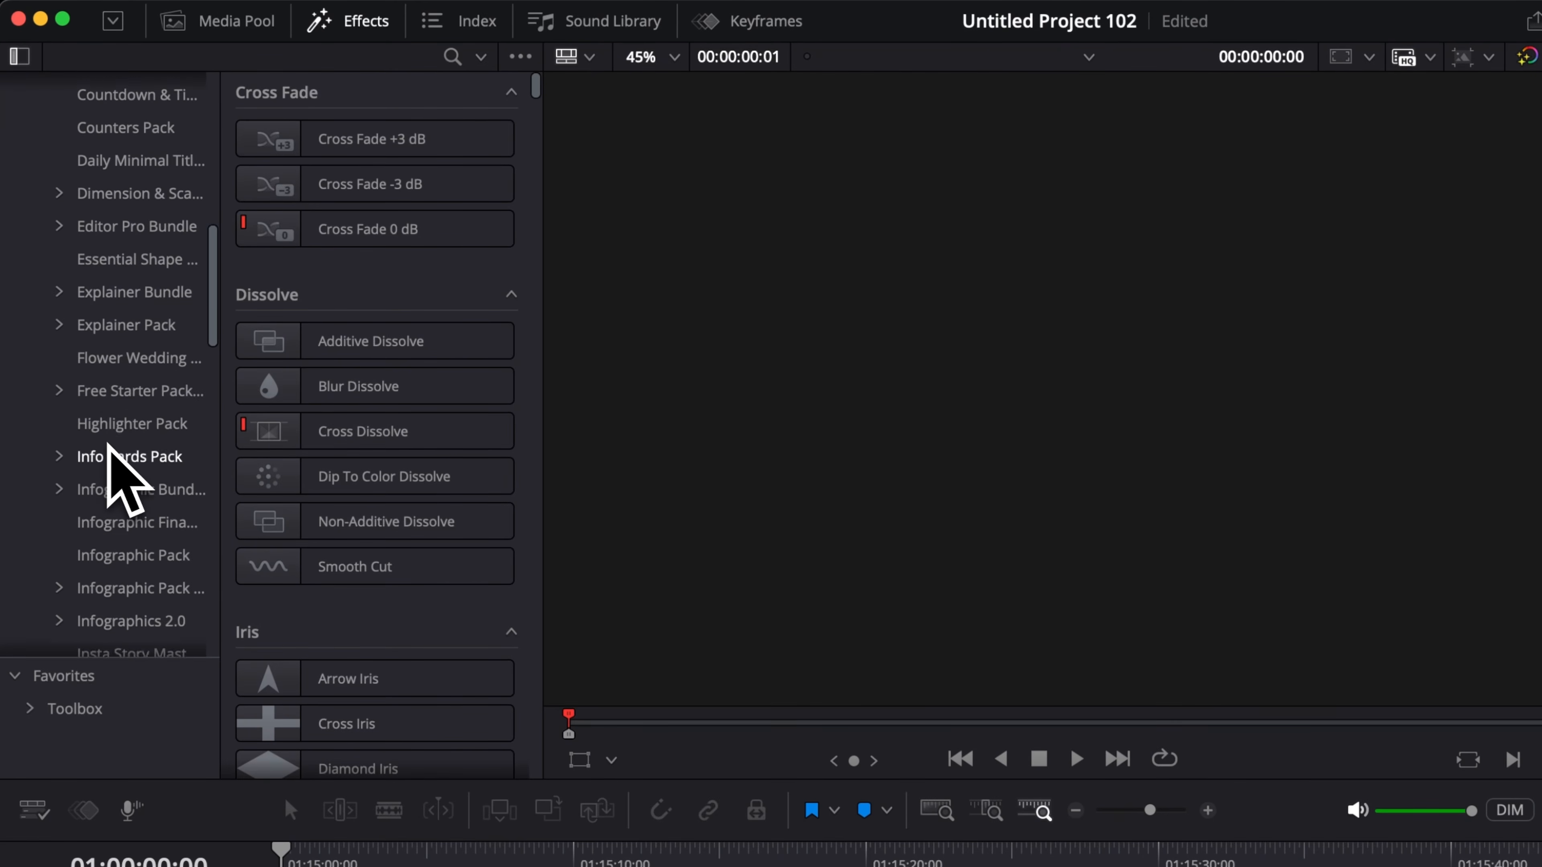
scroll(122, 480, down, 20)
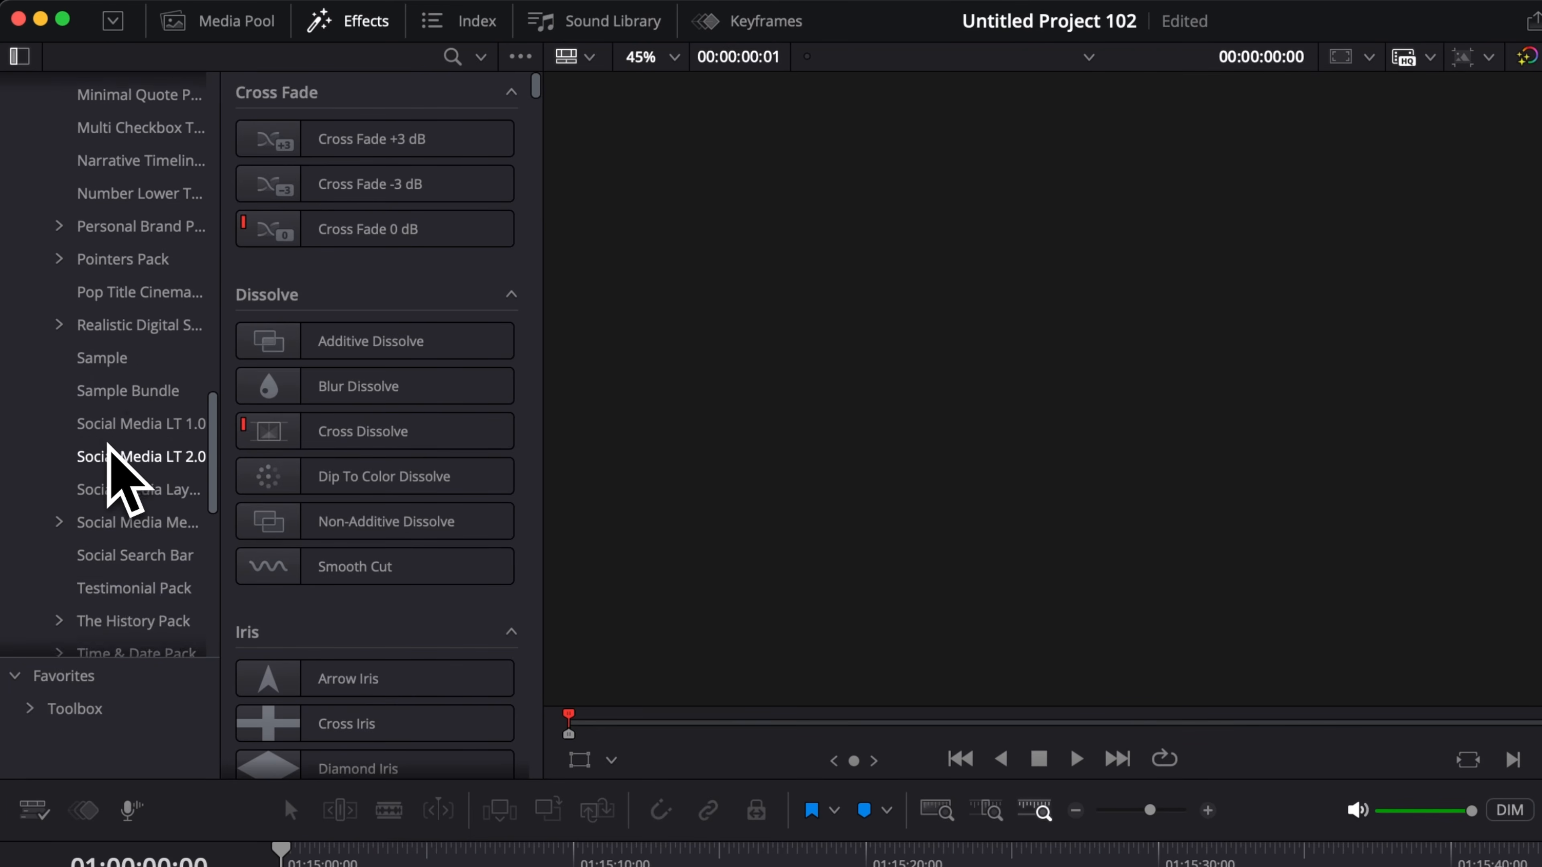
scroll(97, 465, down, 3)
scroll(98, 465, up, 10)
click(107, 555)
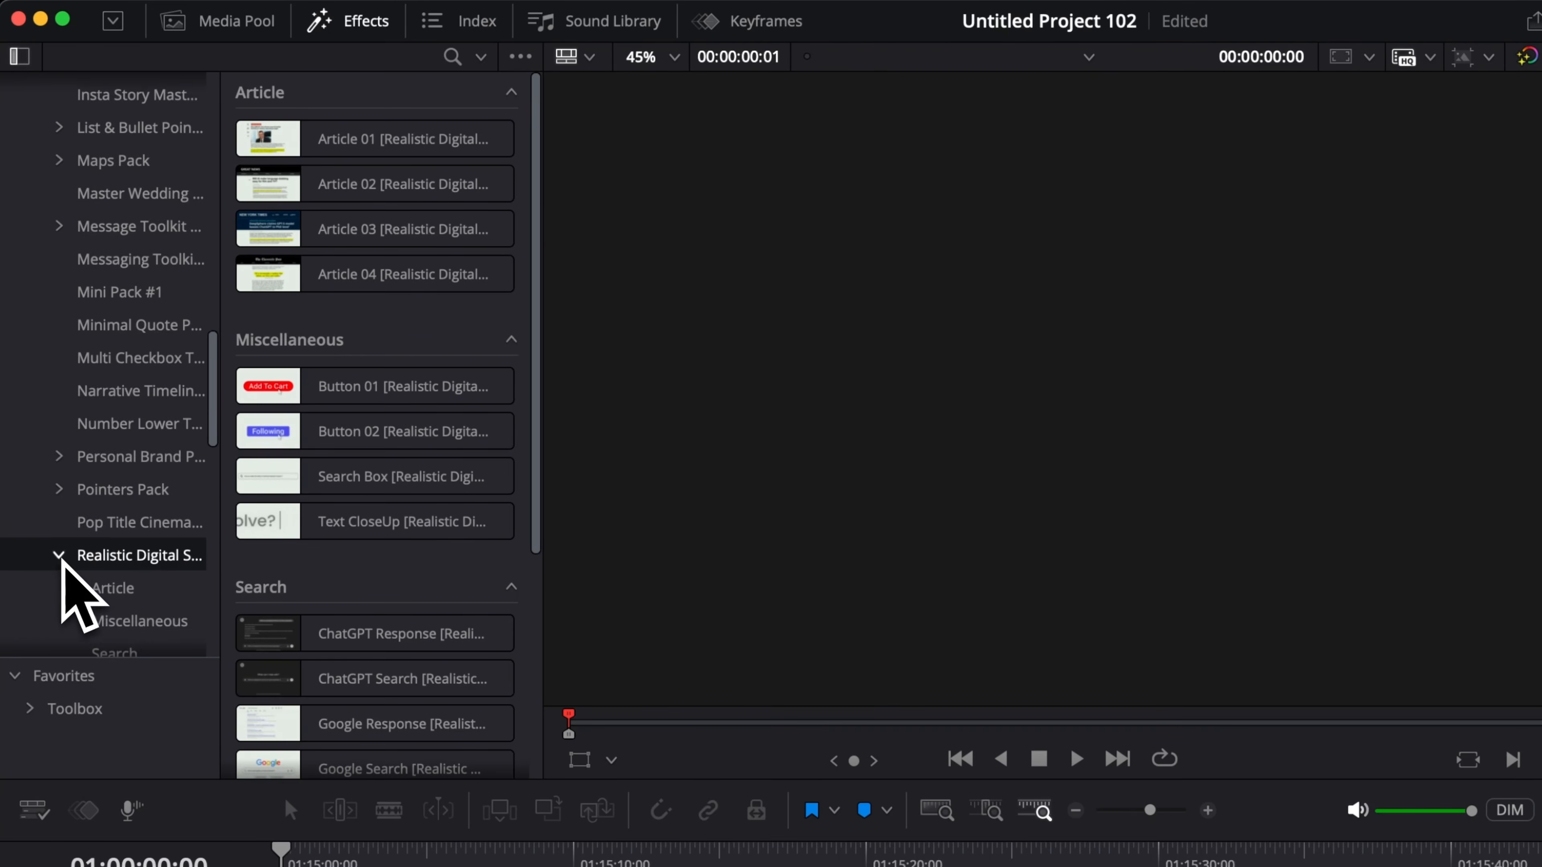
Add the Article 01 title from the pack's Article category to the very start of the Video 1 track.
scroll(61, 559, down, 5)
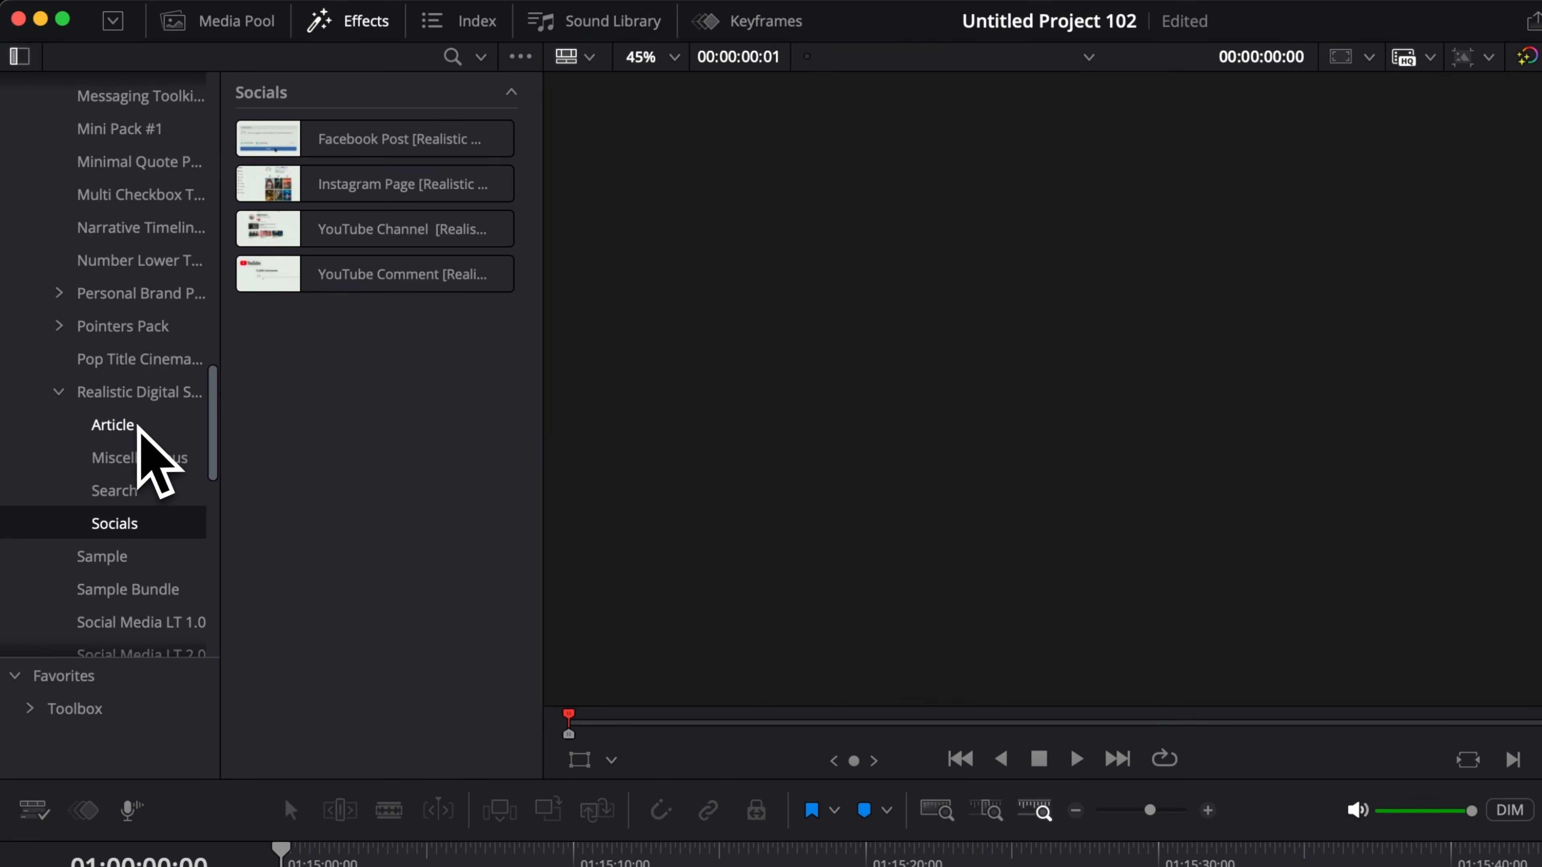
click(136, 426)
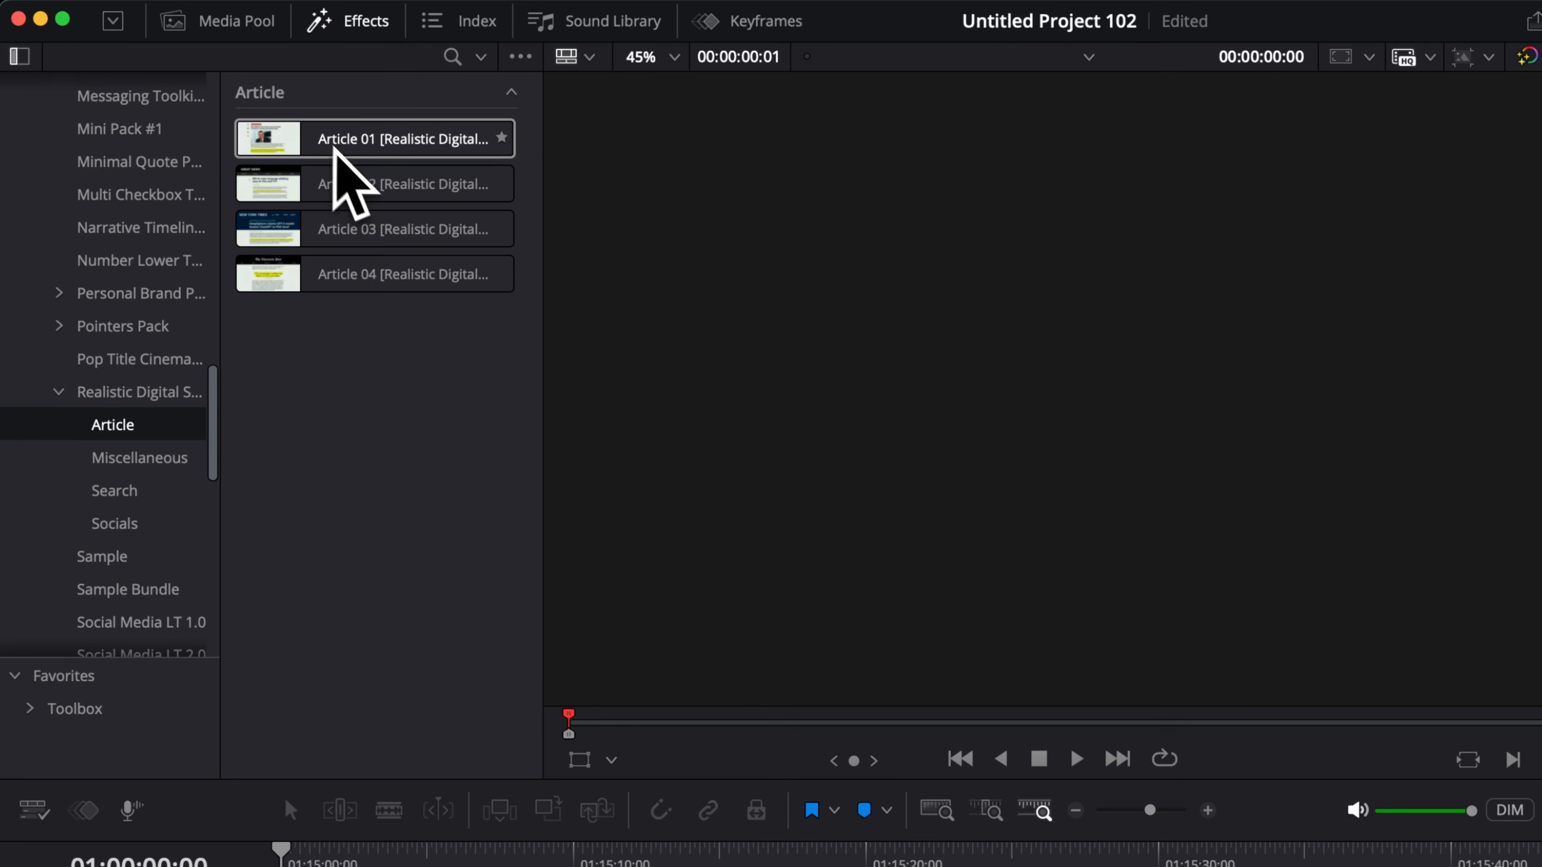
drag(328, 146, 389, 586)
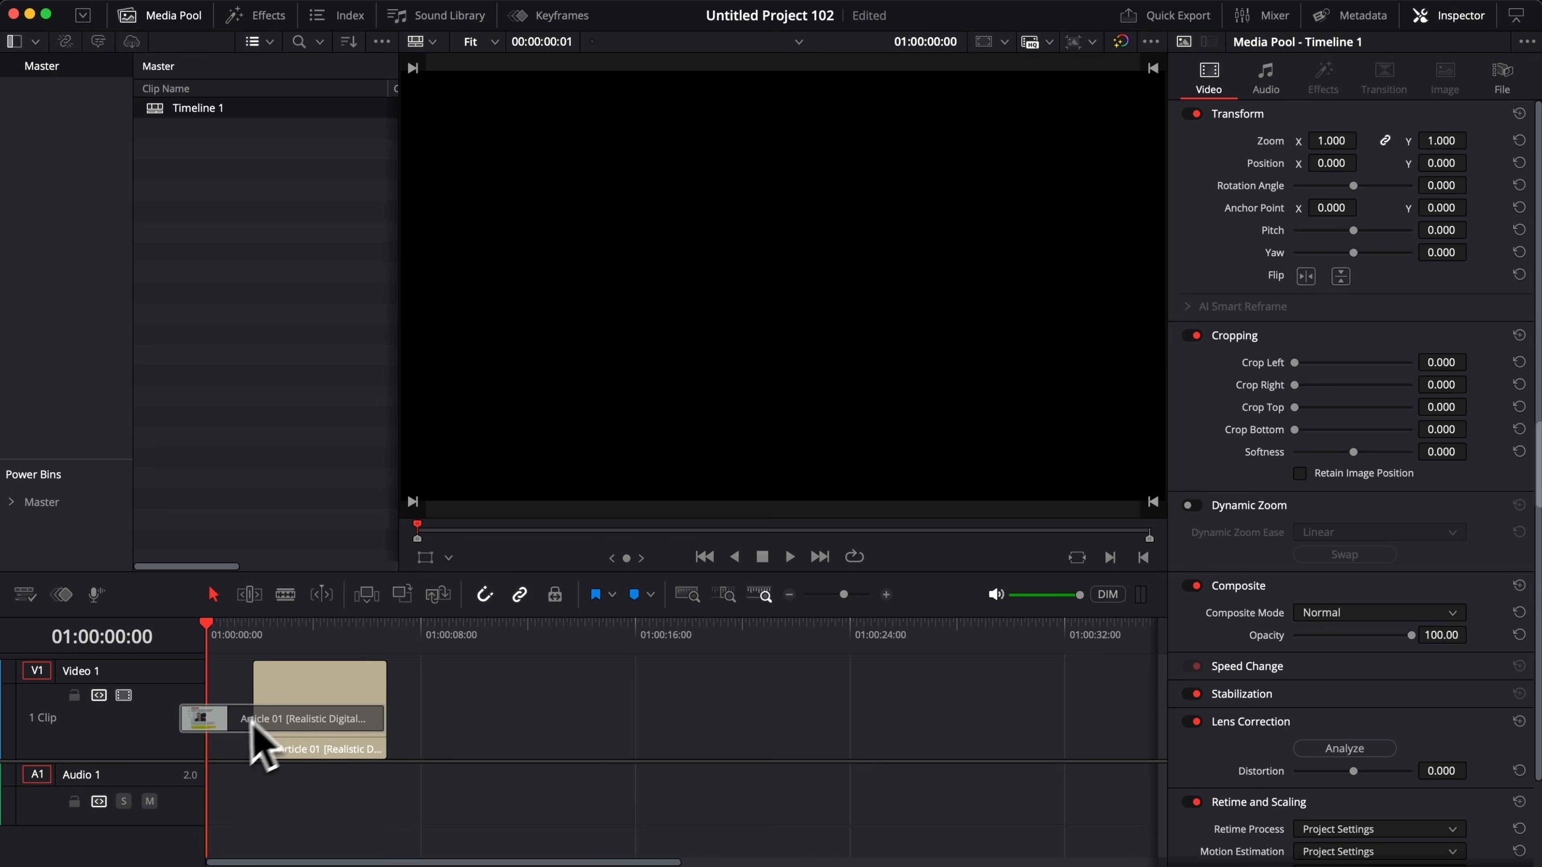
drag(259, 740, 213, 736)
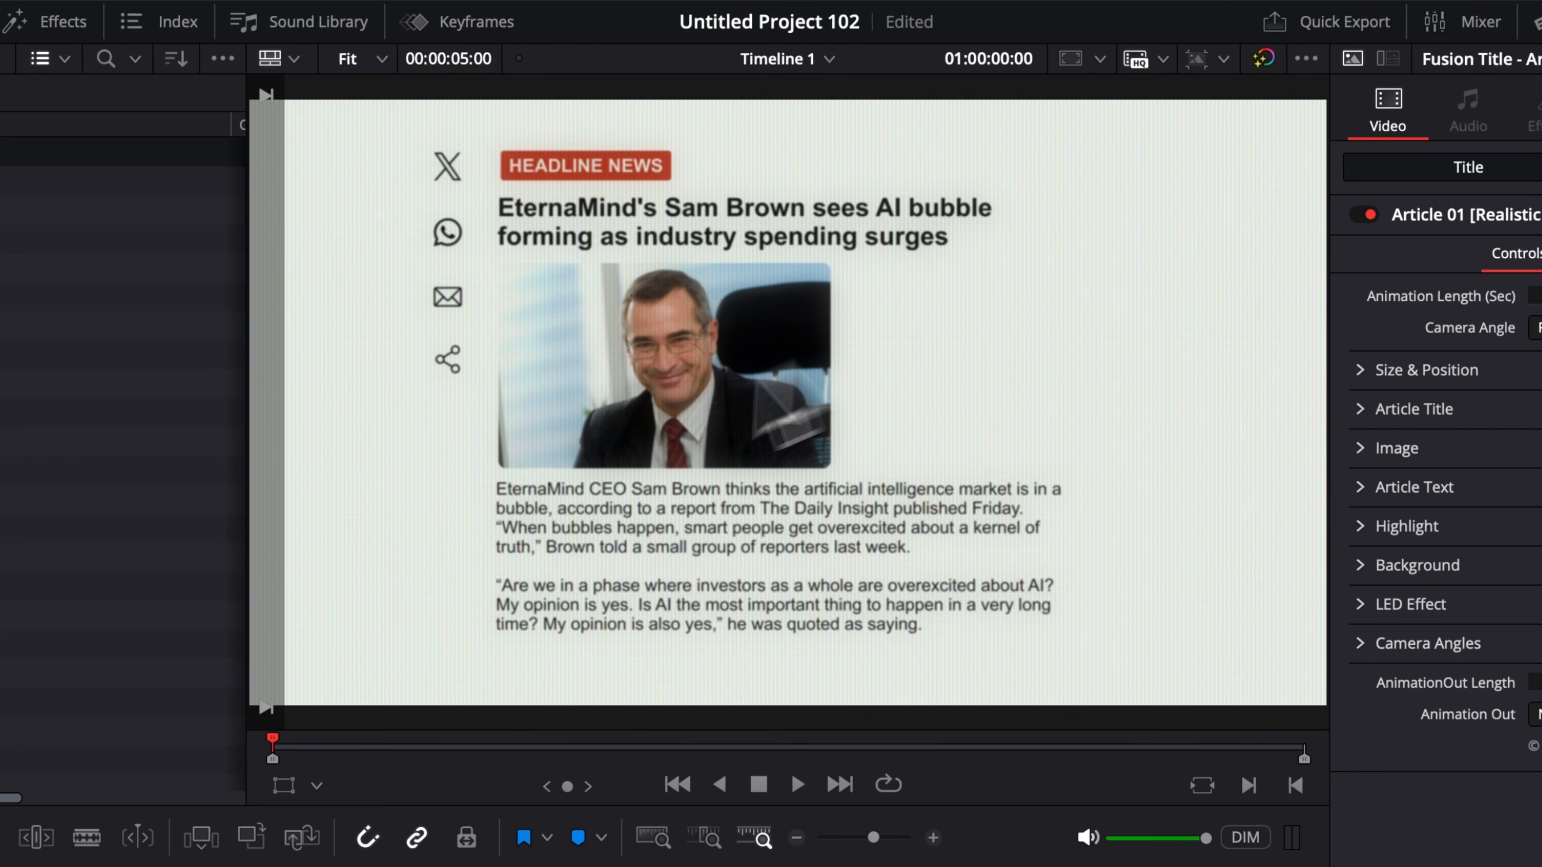
Play back the Article 01 title to preview its text highlight animation.
key(space)
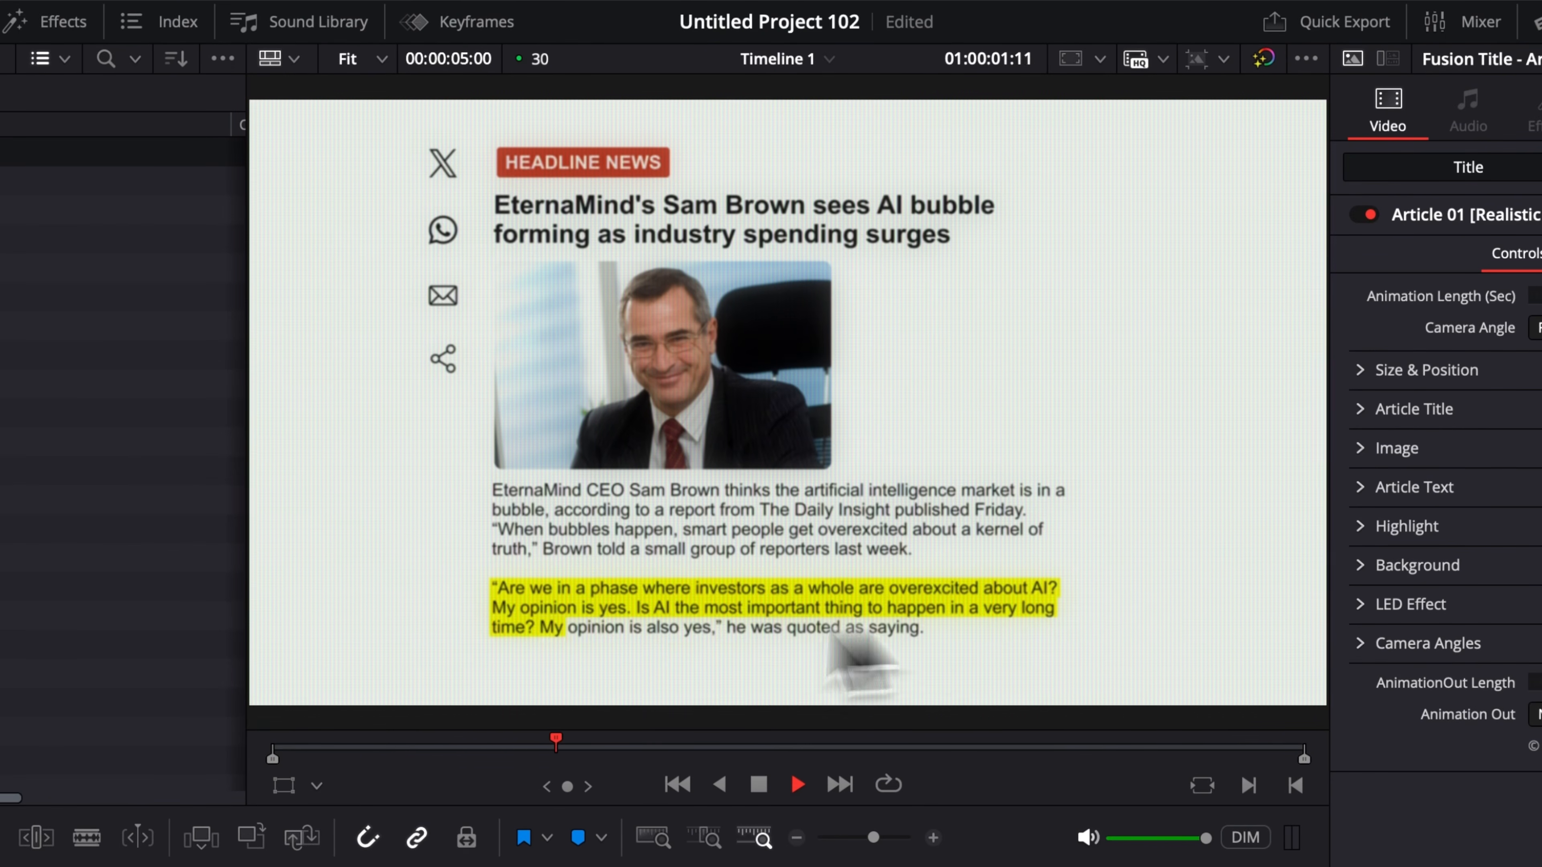
key(space)
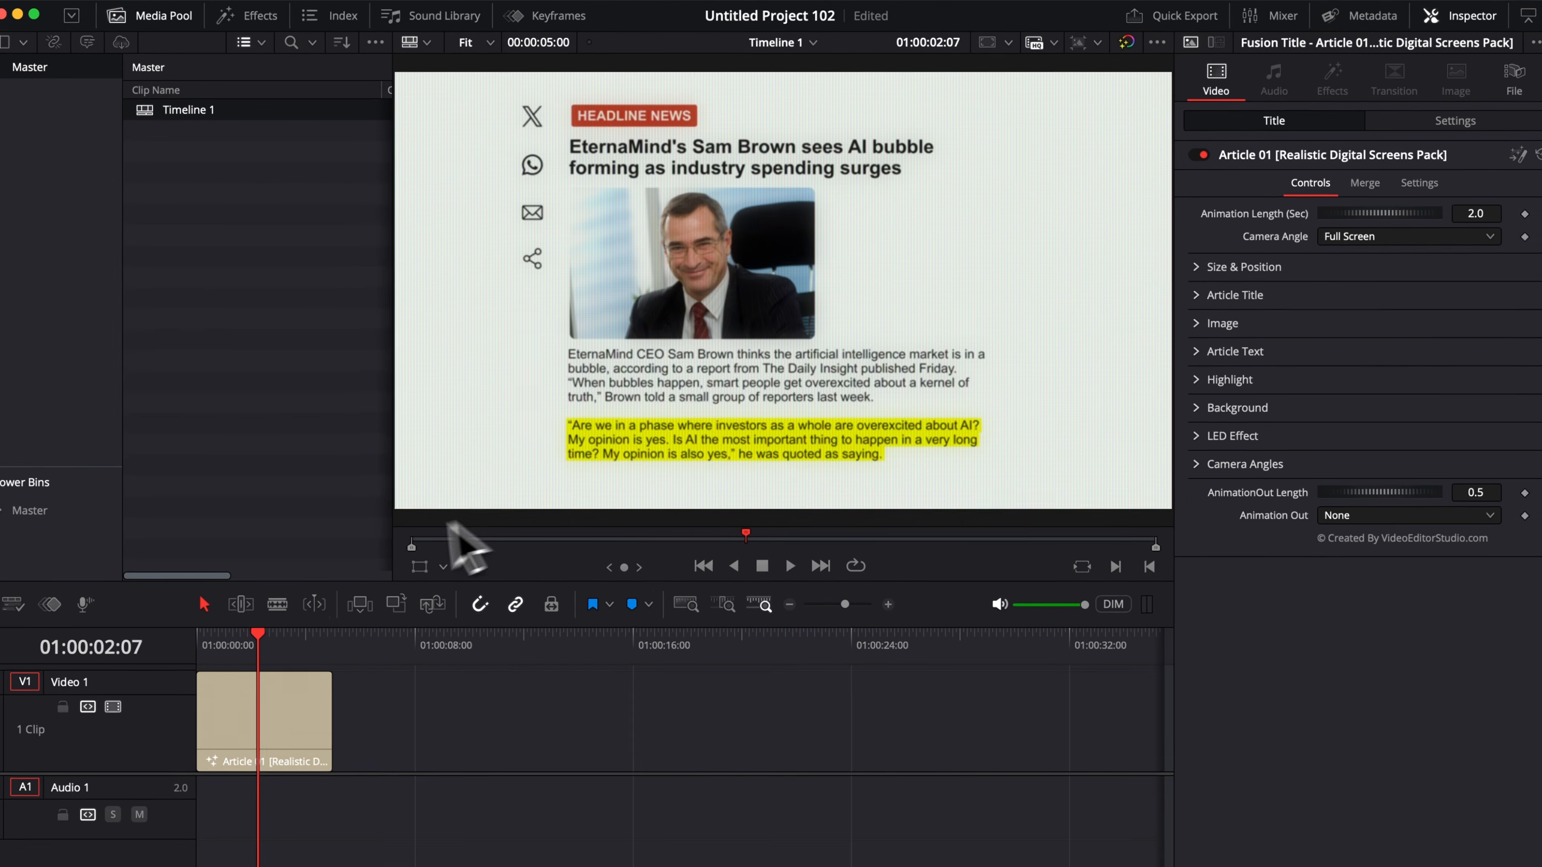
key(space)
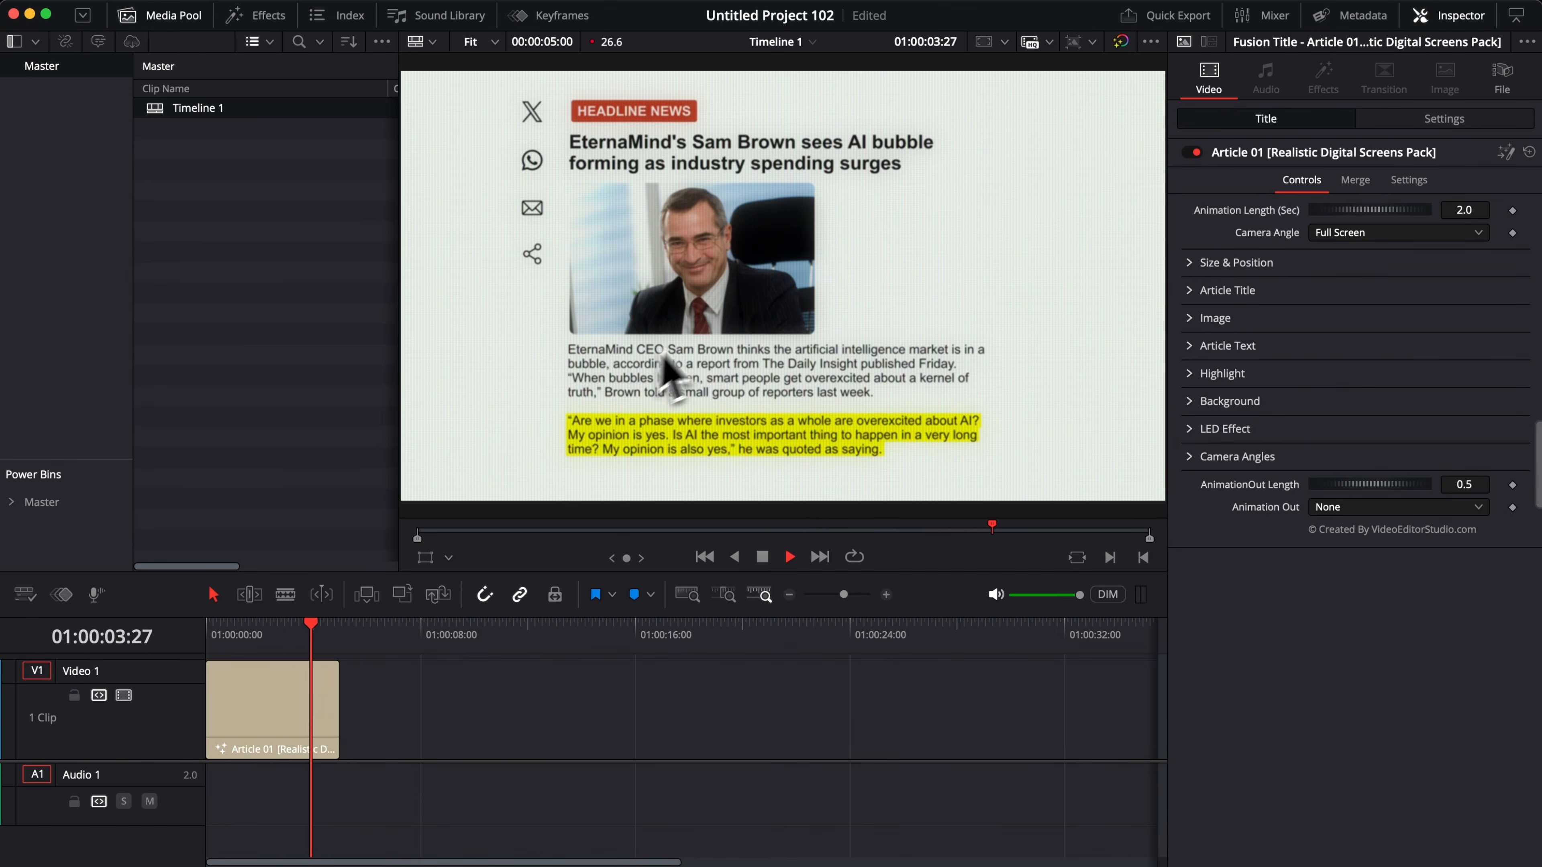
key(space)
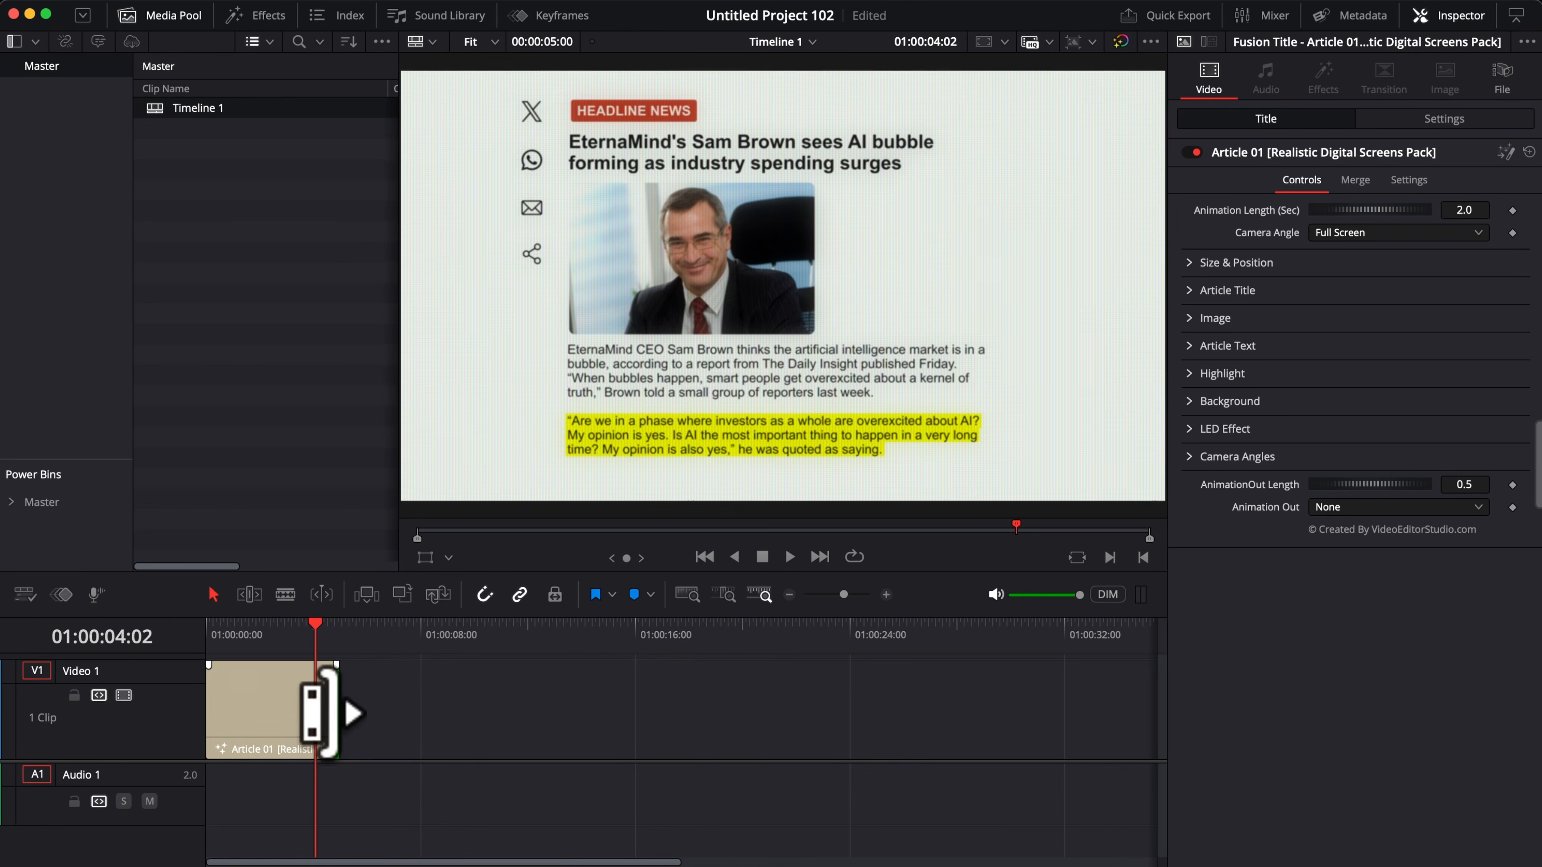
Extend the end of the Article 01 clip to a length of about 20 seconds and play it from the start.
drag(328, 705, 732, 723)
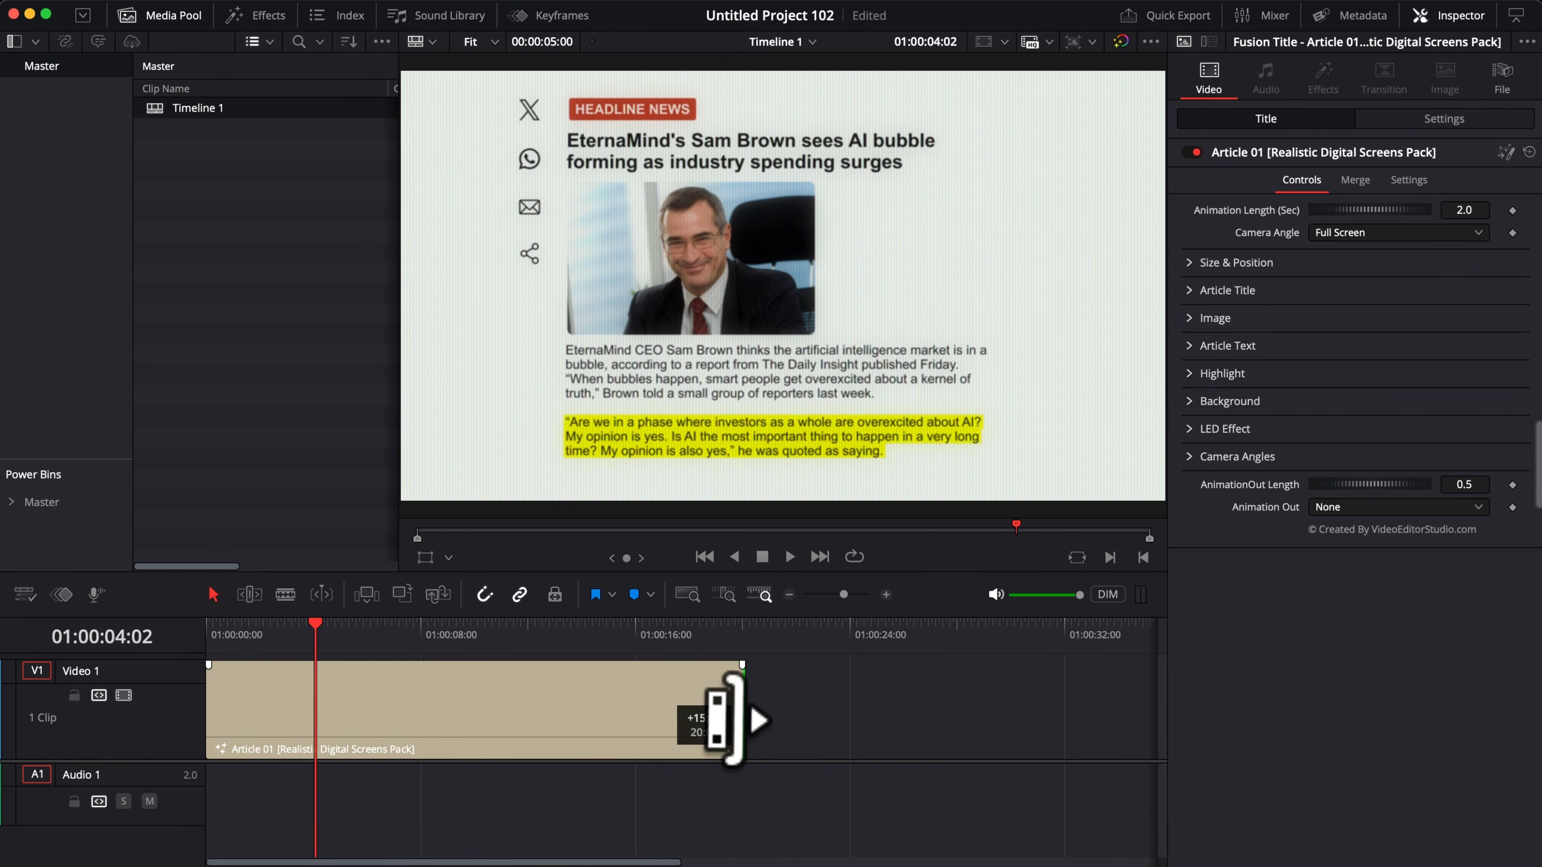
drag(316, 625, 152, 640)
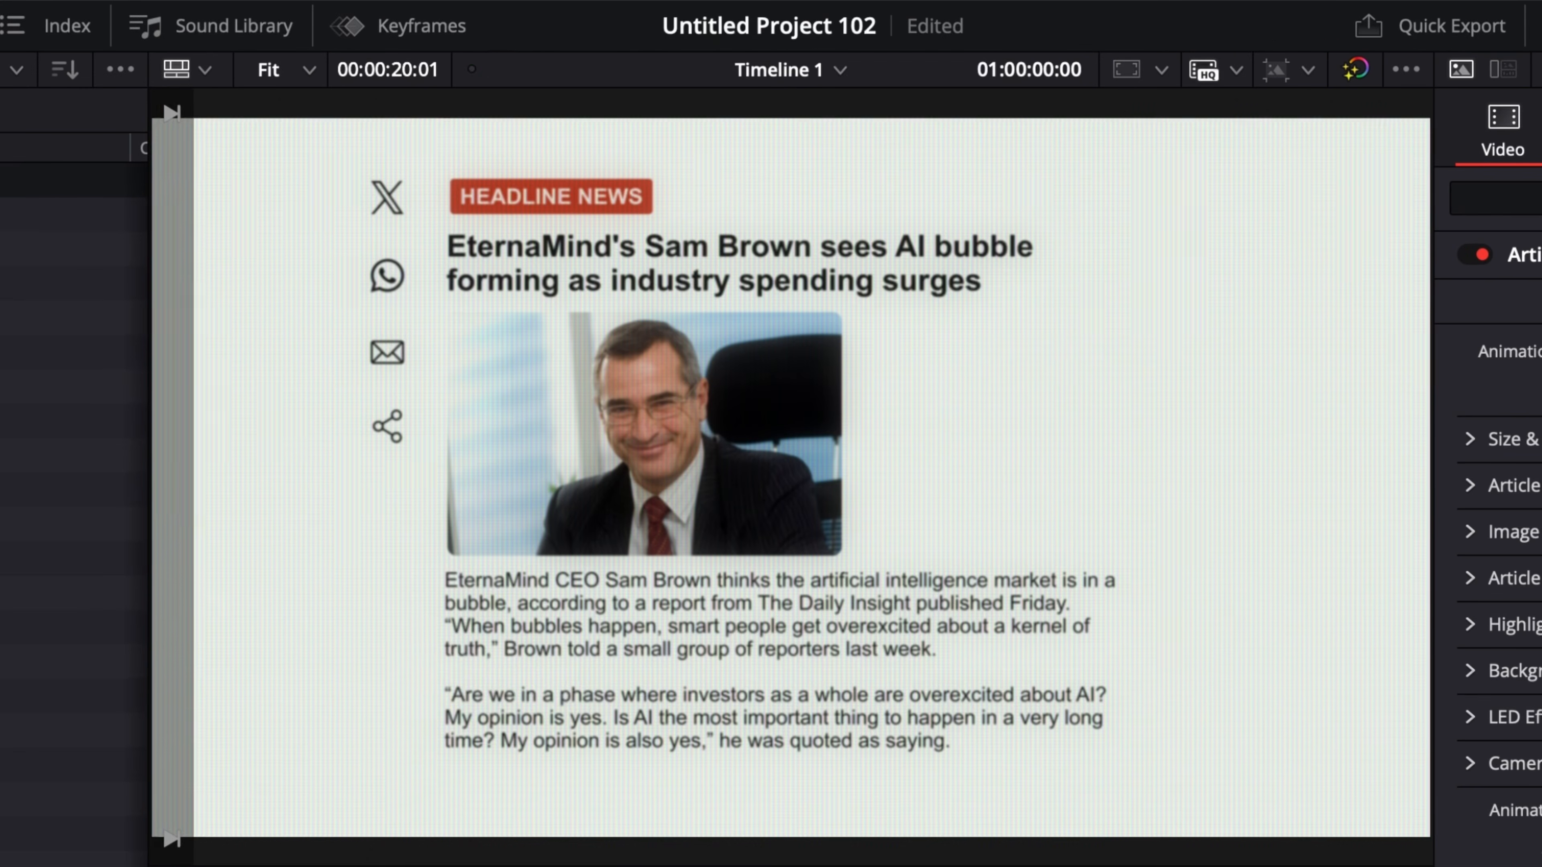
key(space)
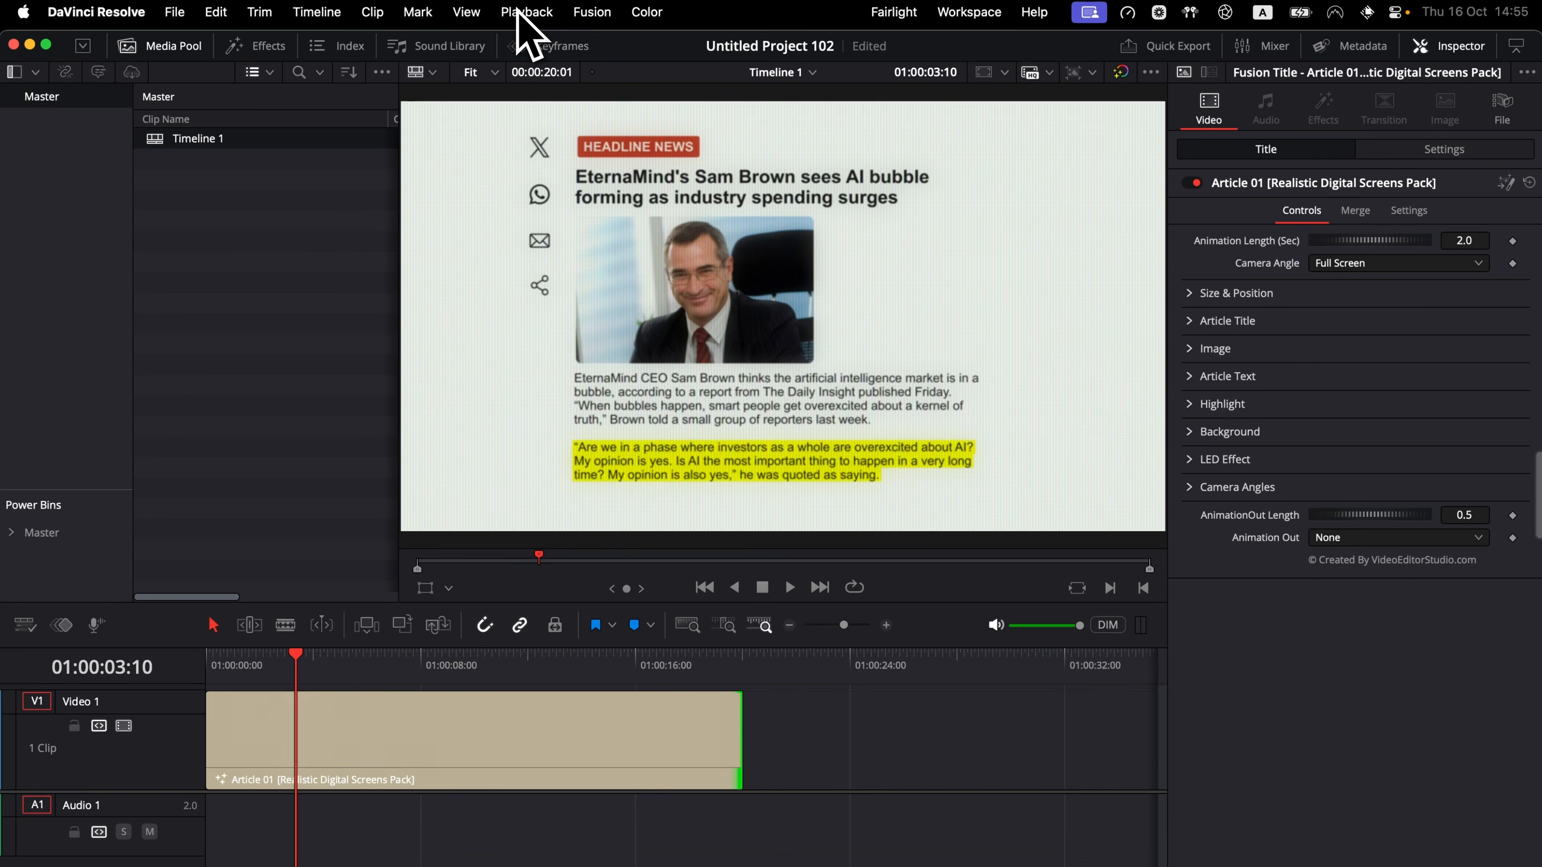
Turn on the render cache for timeline playback.
click(525, 12)
mouse_move(534, 129)
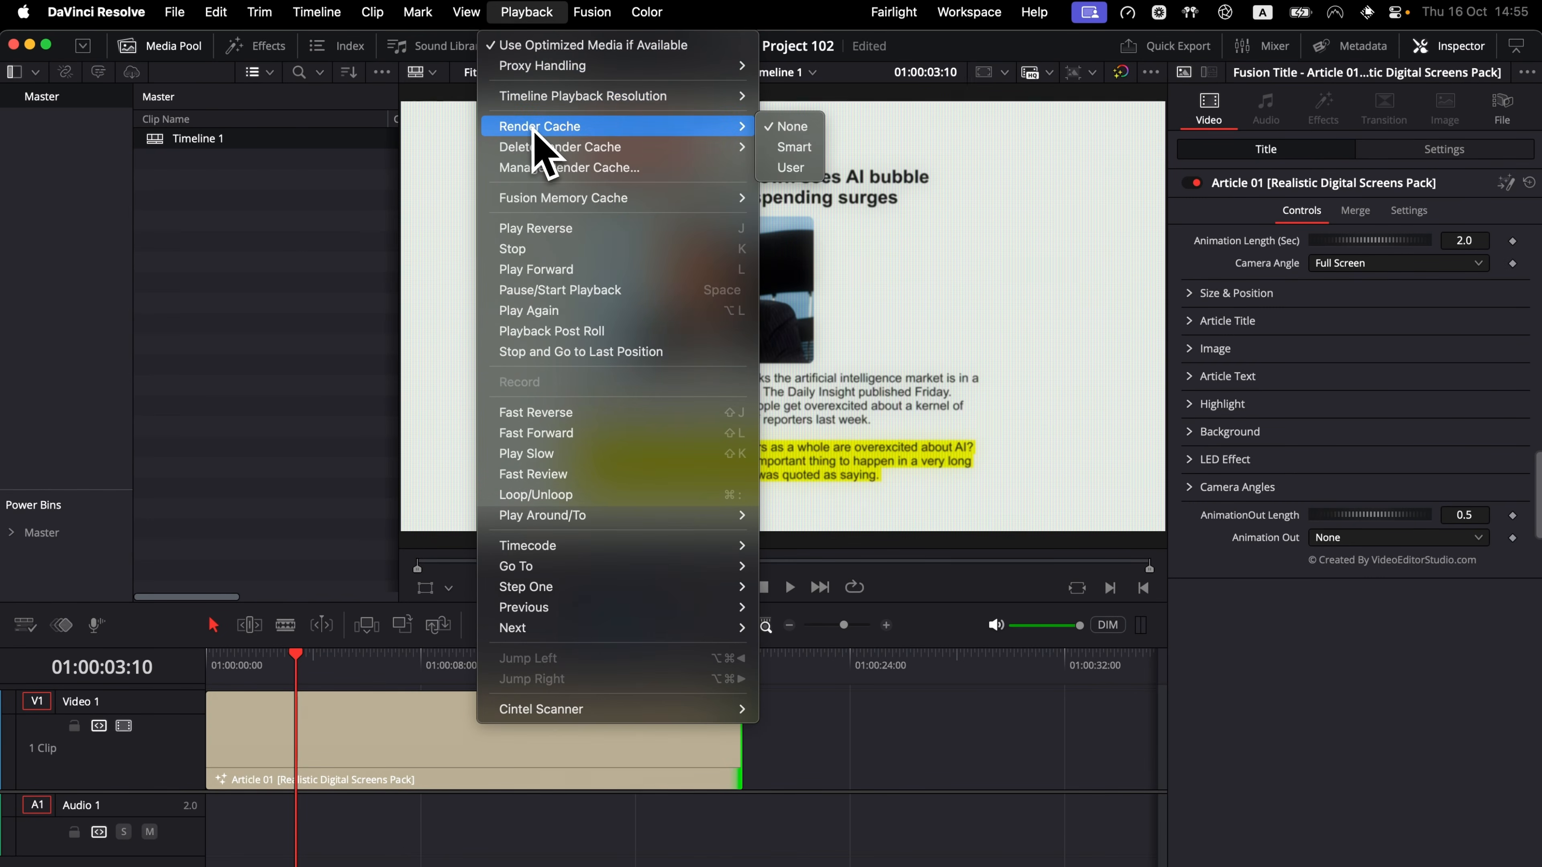
click(795, 159)
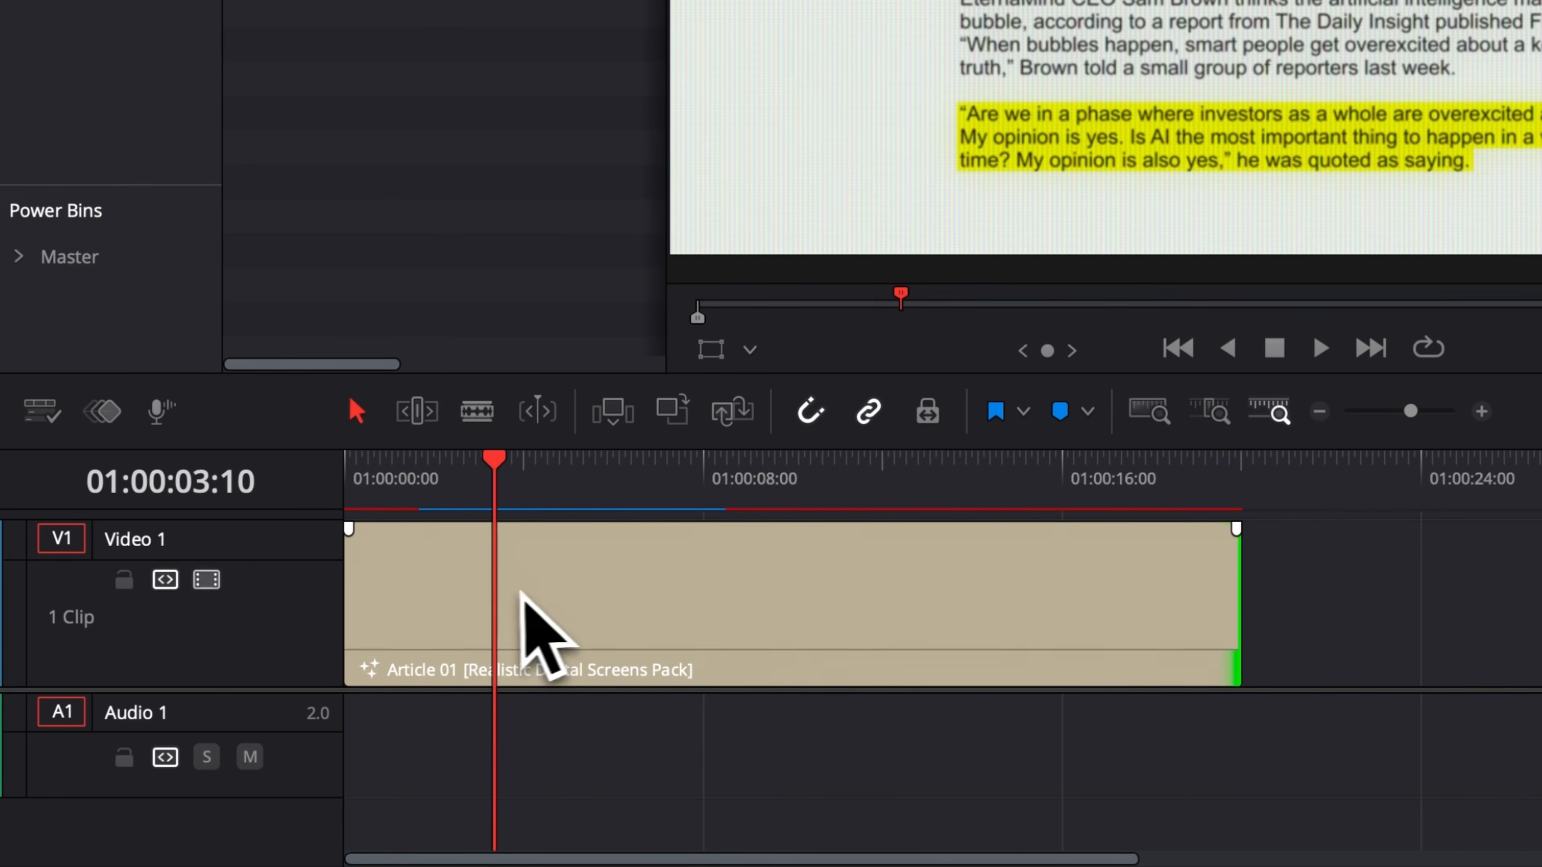
Play the cached Article 01 clip from near its beginning and scrub through it to check playback.
drag(509, 481, 392, 481)
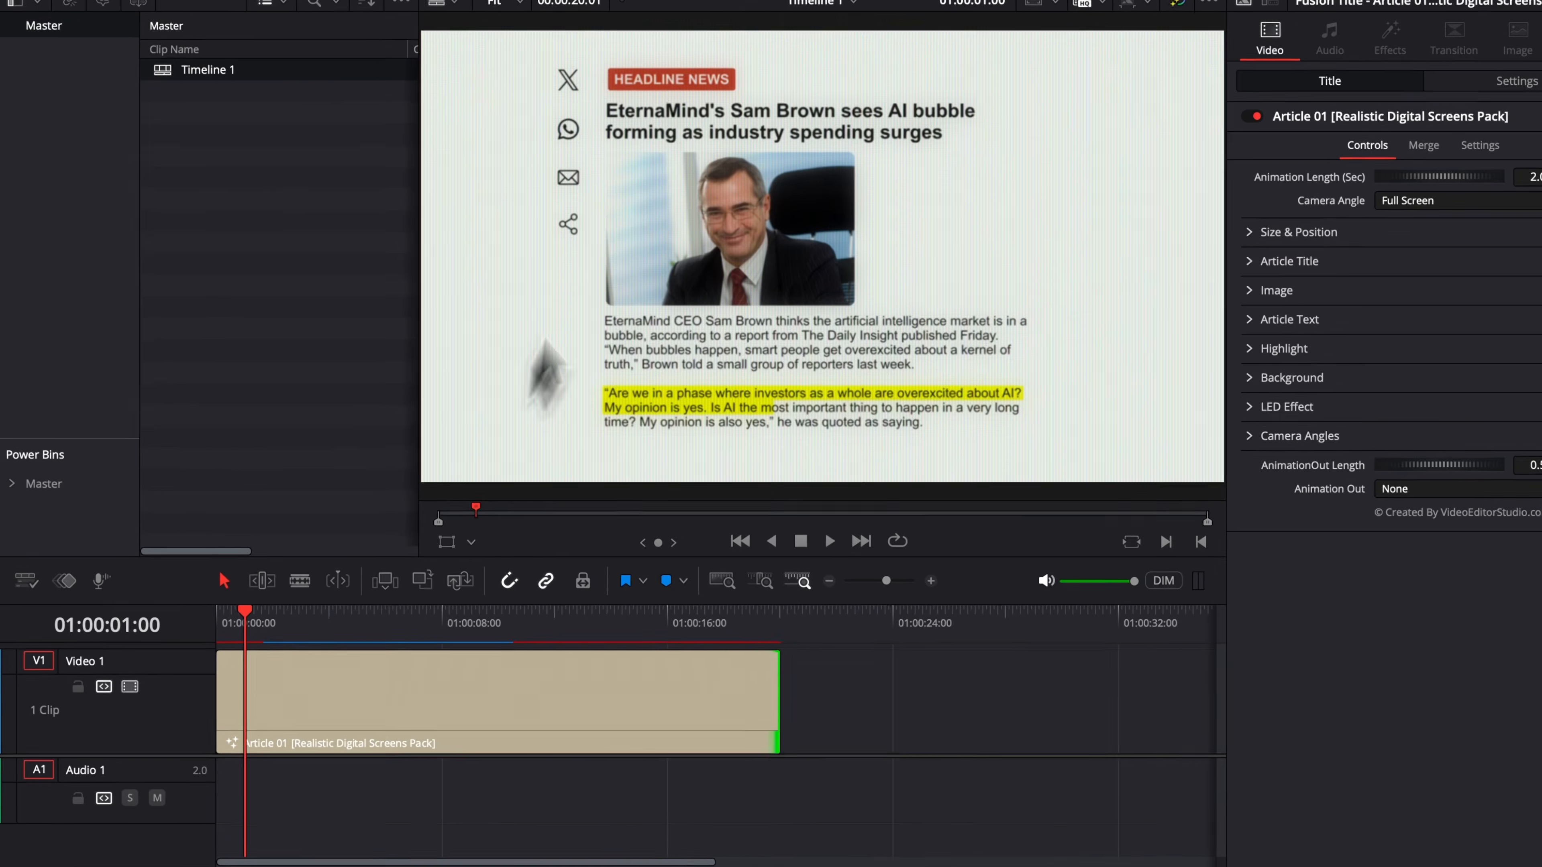
key(space)
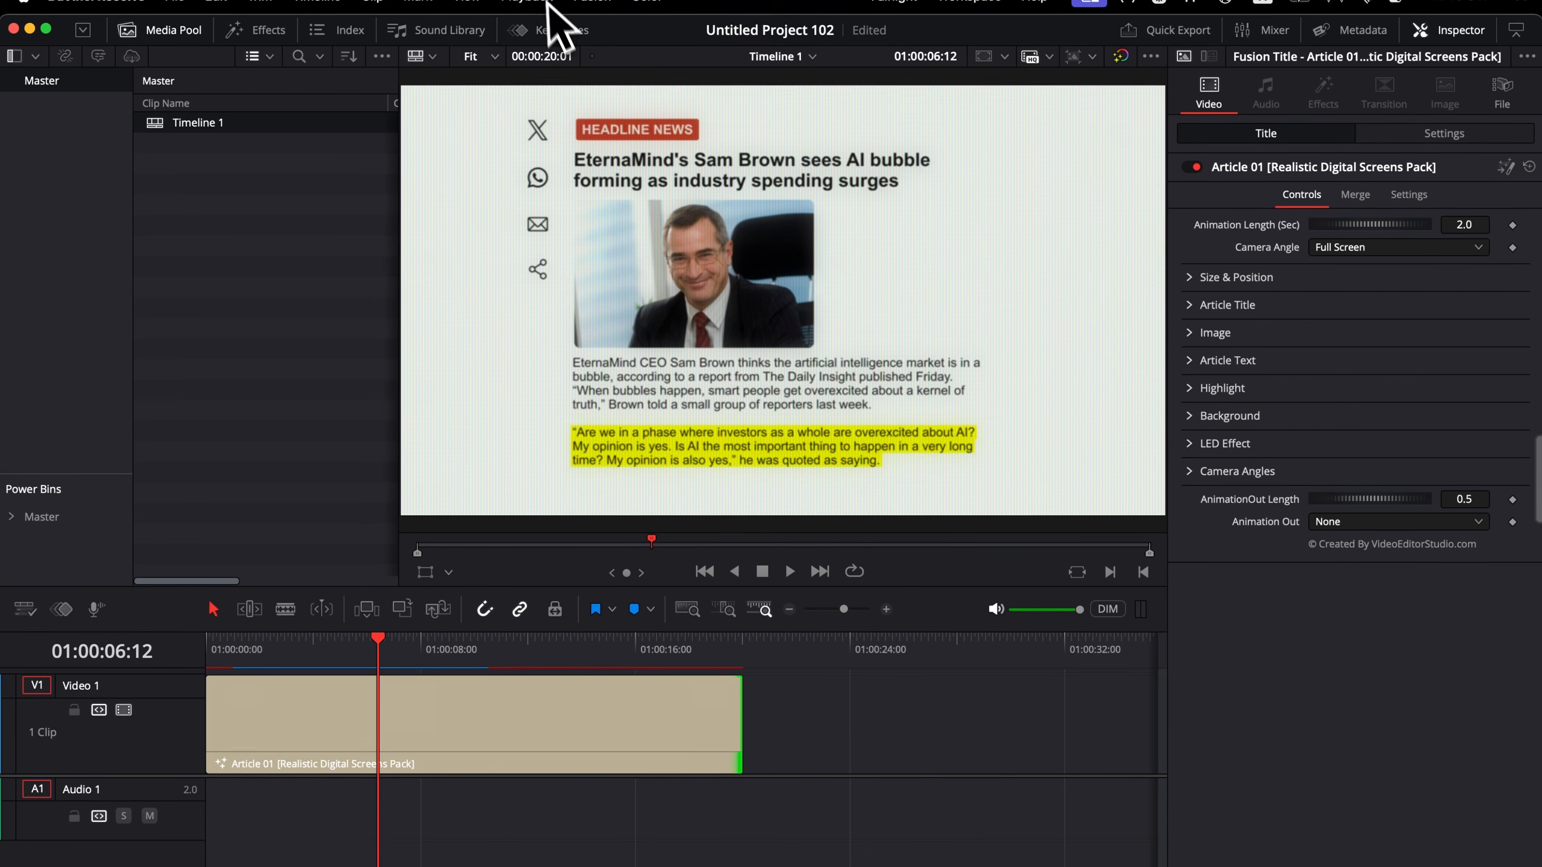
click(526, 10)
click(526, 10)
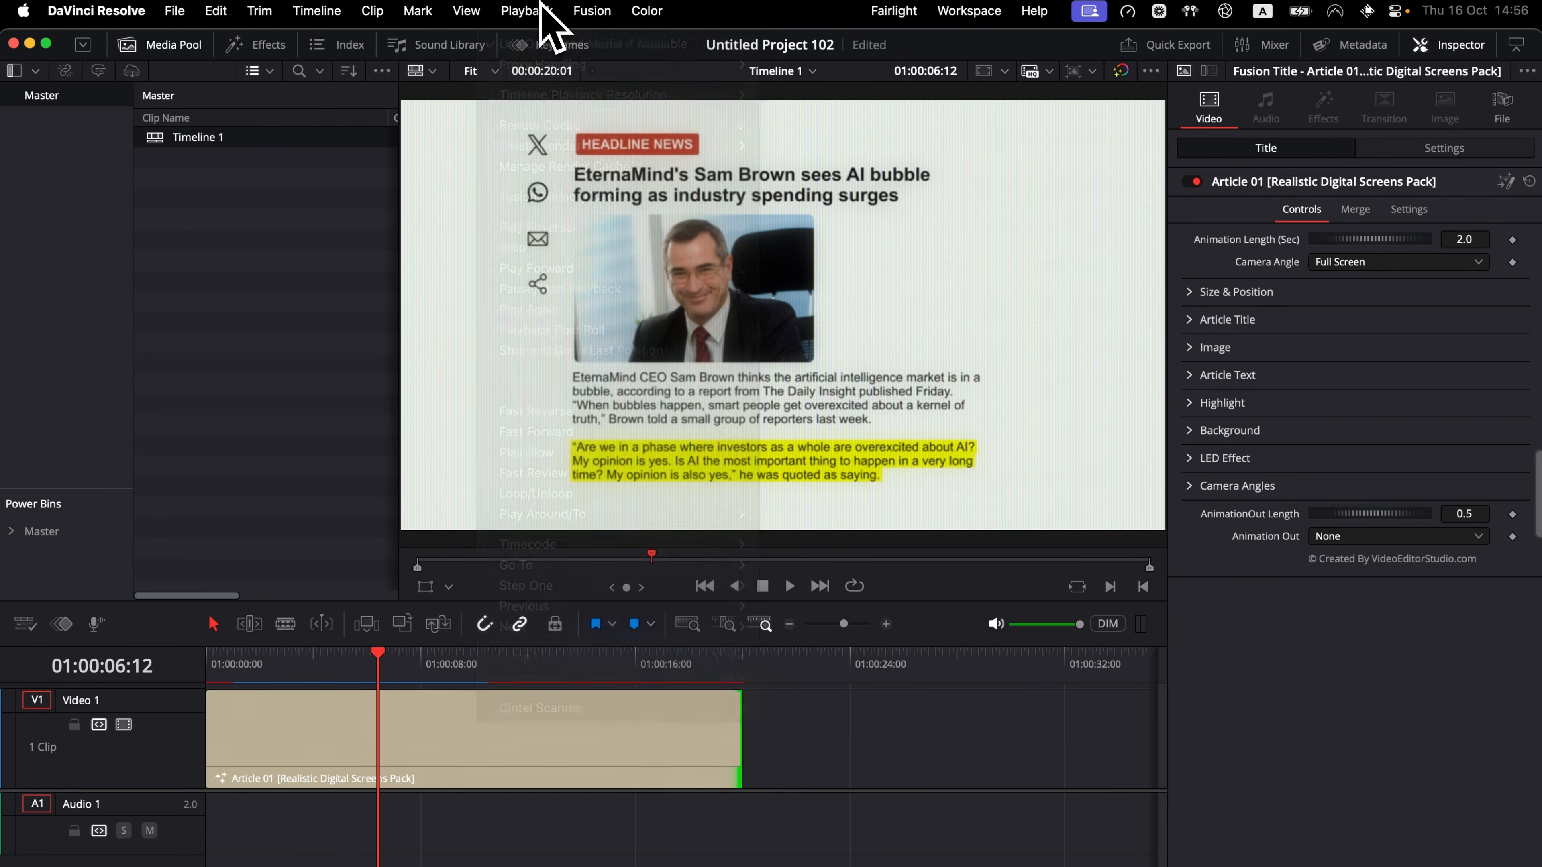
click(215, 668)
key(space)
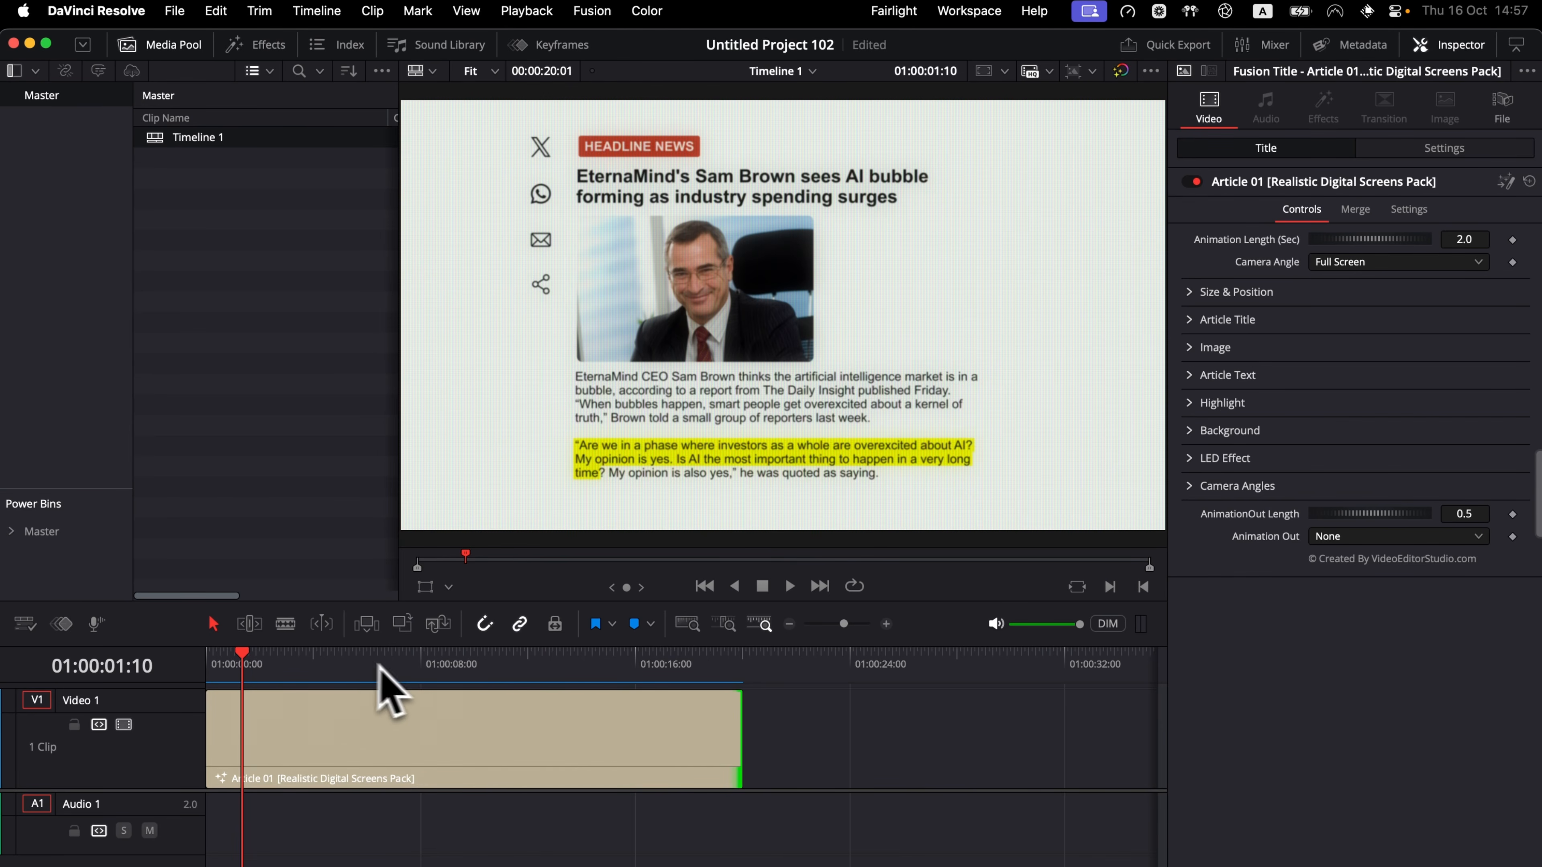
drag(327, 665, 515, 669)
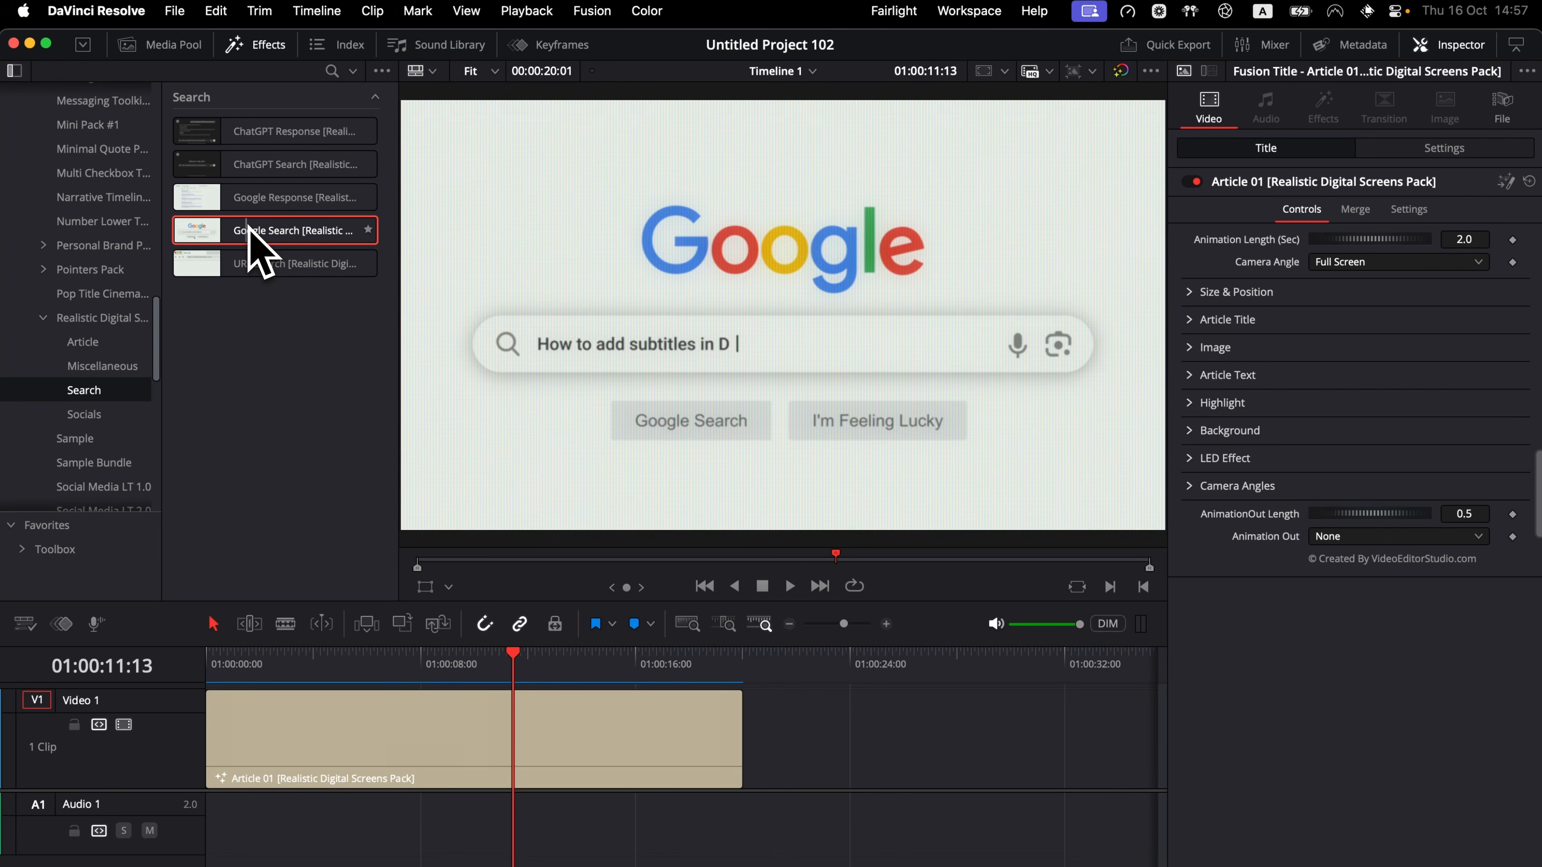
Place the Google Search and Article 04 titles after the Article 01 clip and scrub through Article 04.
drag(261, 233, 847, 766)
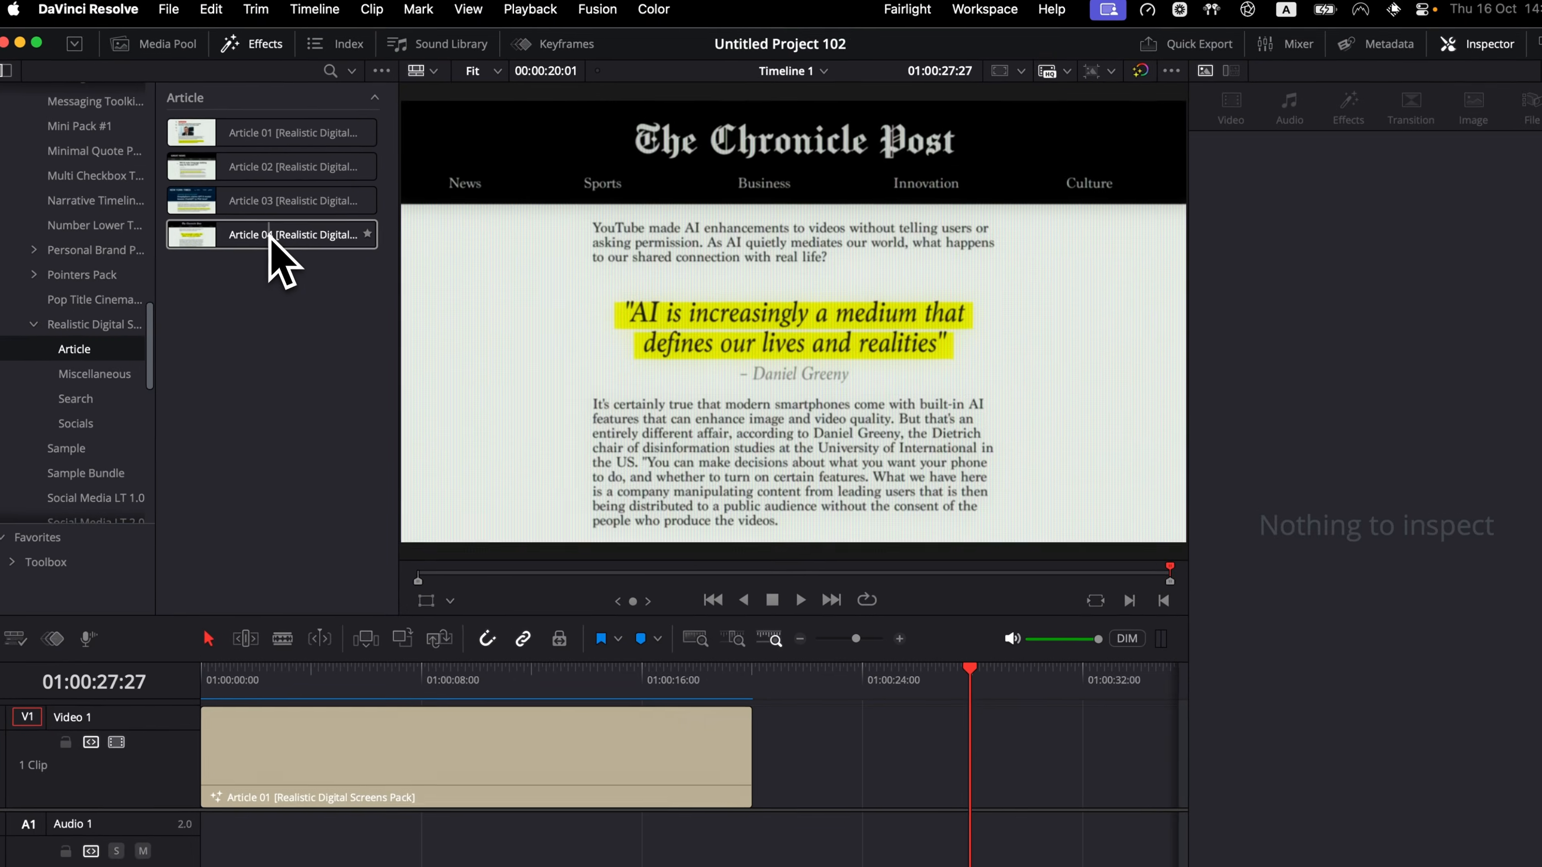
drag(191, 341, 922, 679)
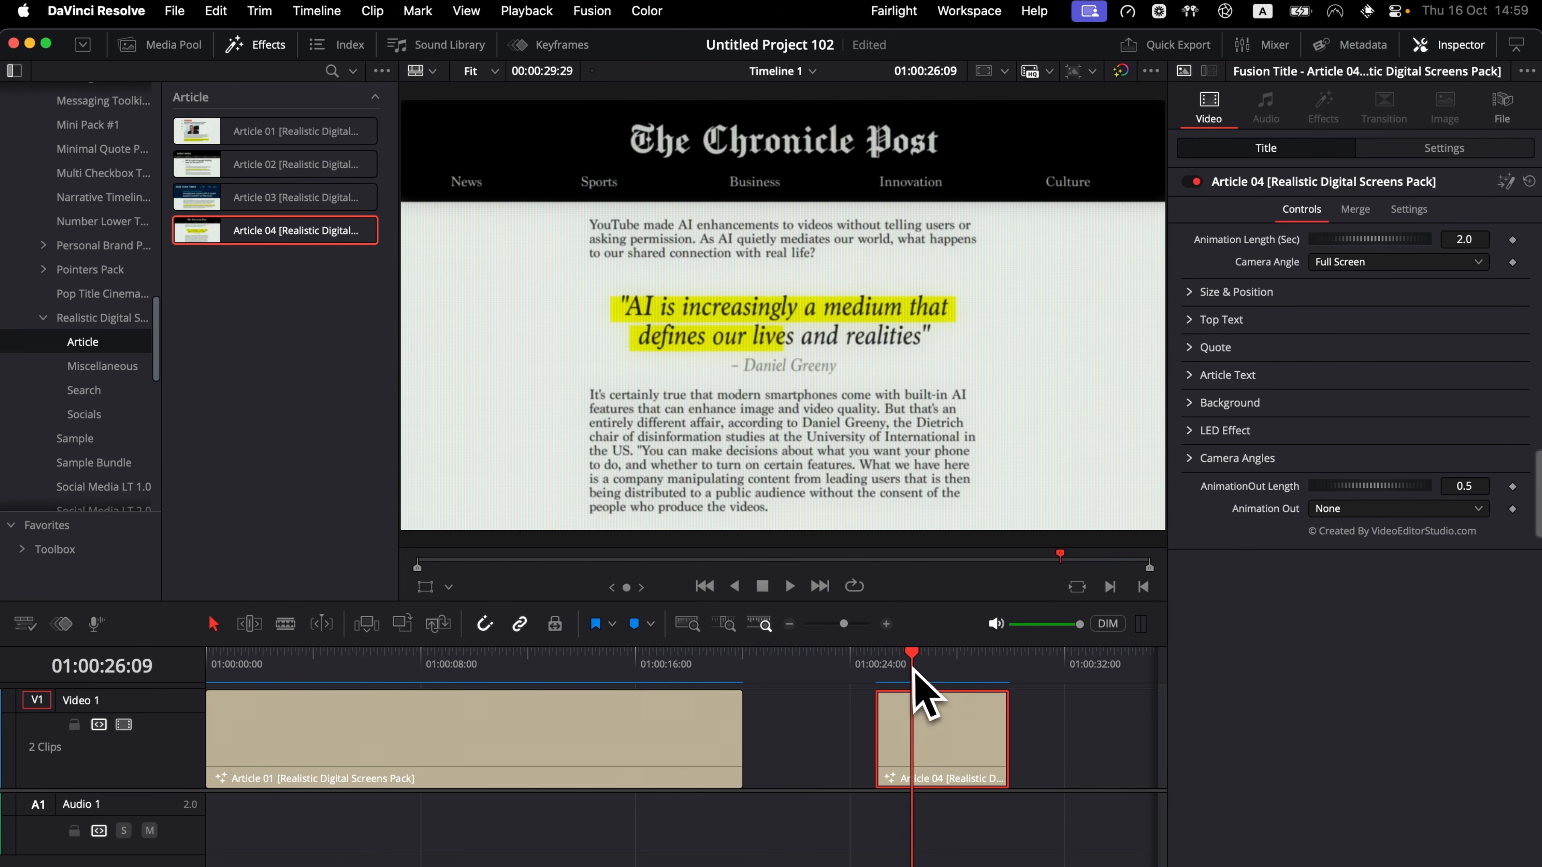
drag(911, 666, 966, 674)
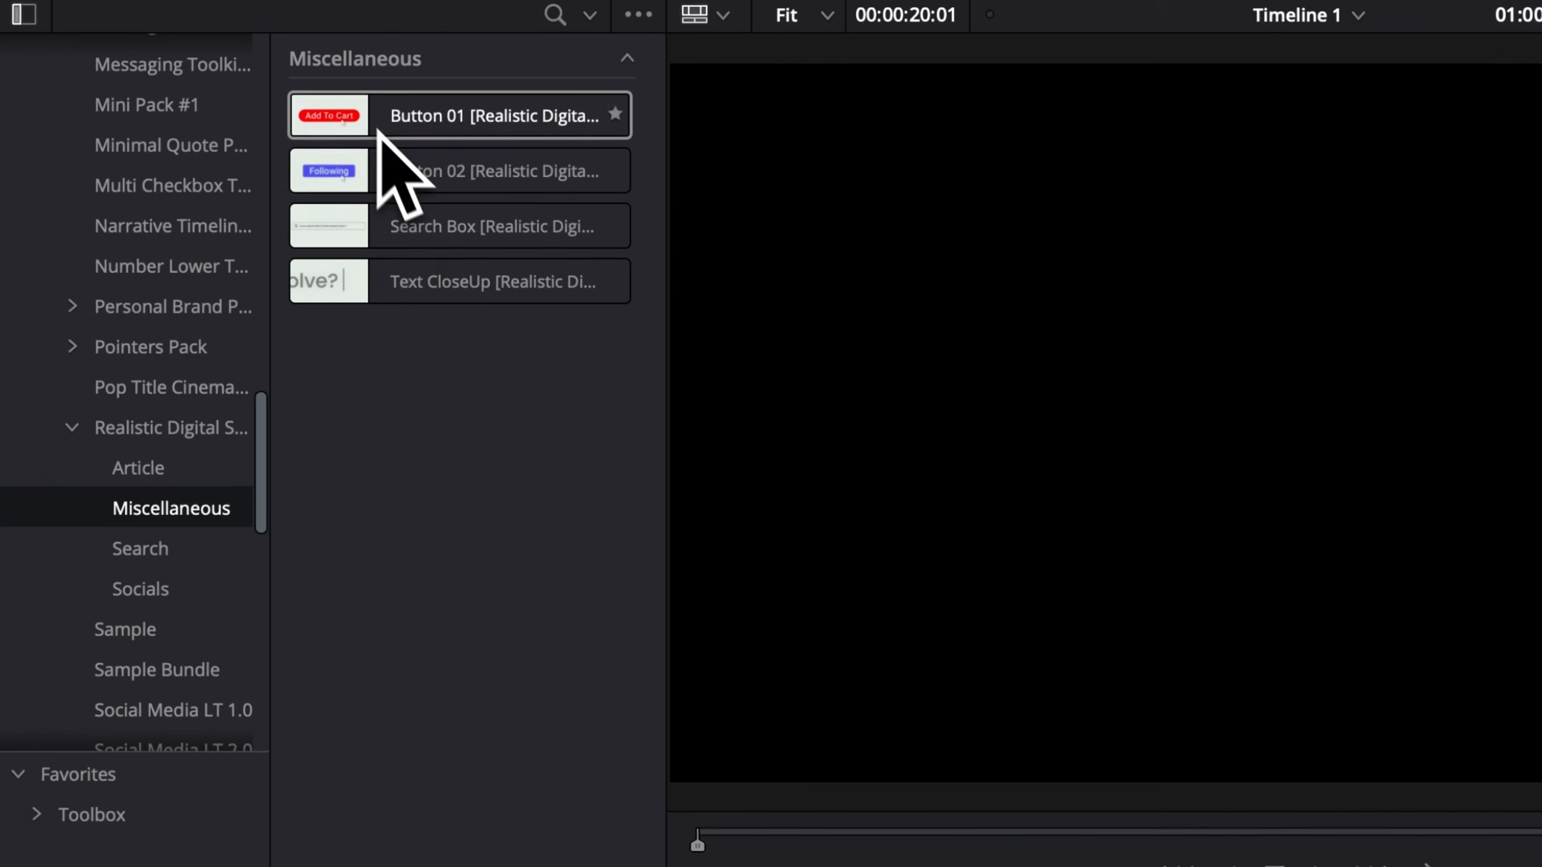
Add the Button 01 and Button 02 titles from the Miscellaneous category after the Article 01 clip, scrubbing through each one.
drag(253, 141, 874, 726)
drag(869, 670, 900, 692)
drag(236, 173, 1026, 778)
drag(1055, 668, 1102, 684)
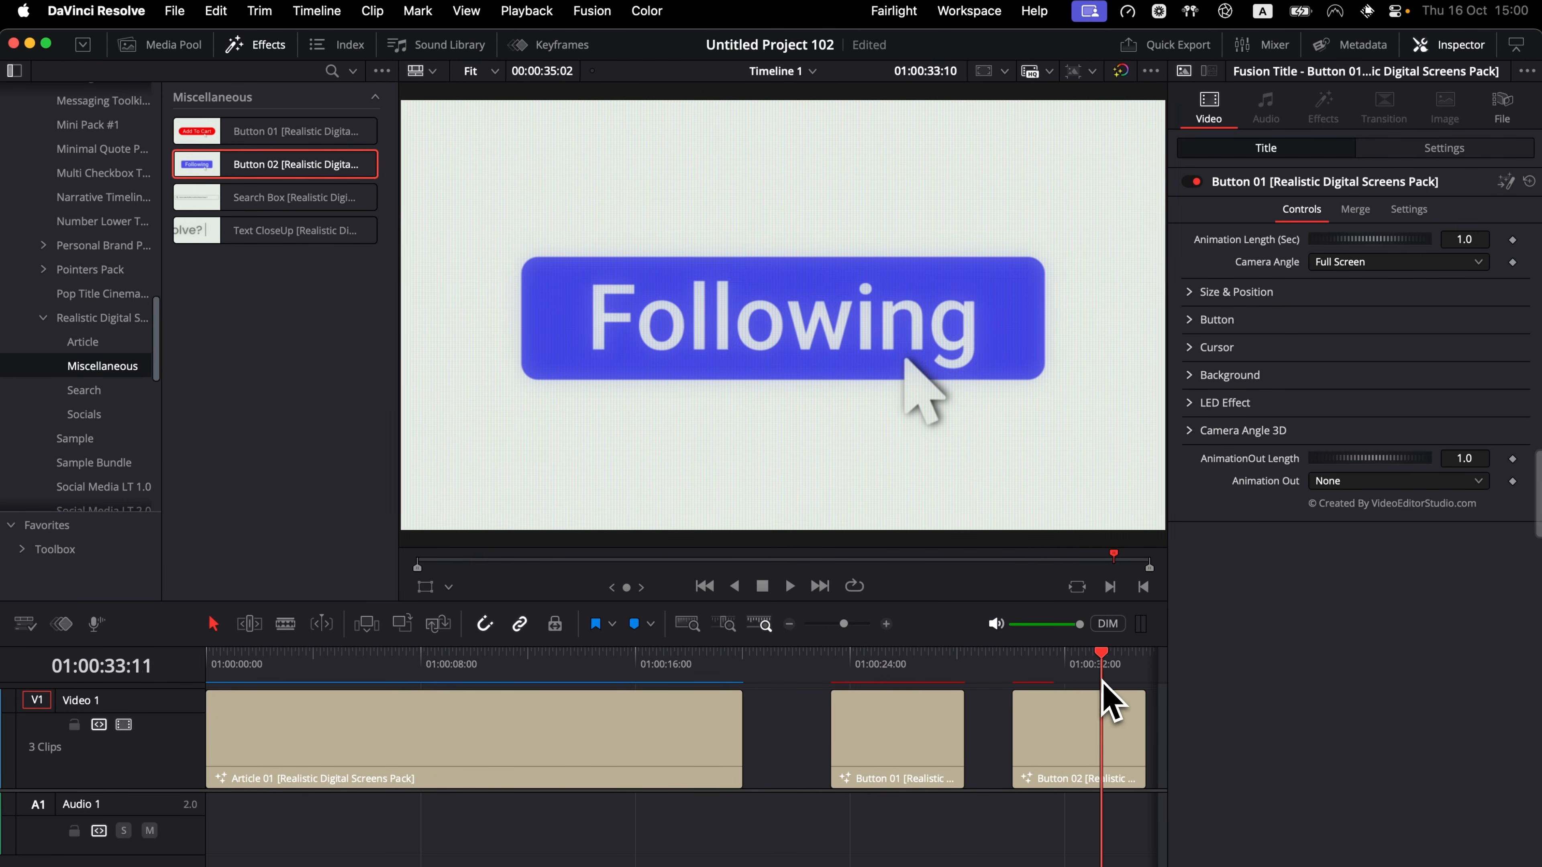
Scrub through the Button 02 and Button 01 clips to review their cursor and button animations.
scroll(1057, 756, right, 5)
drag(774, 677, 807, 678)
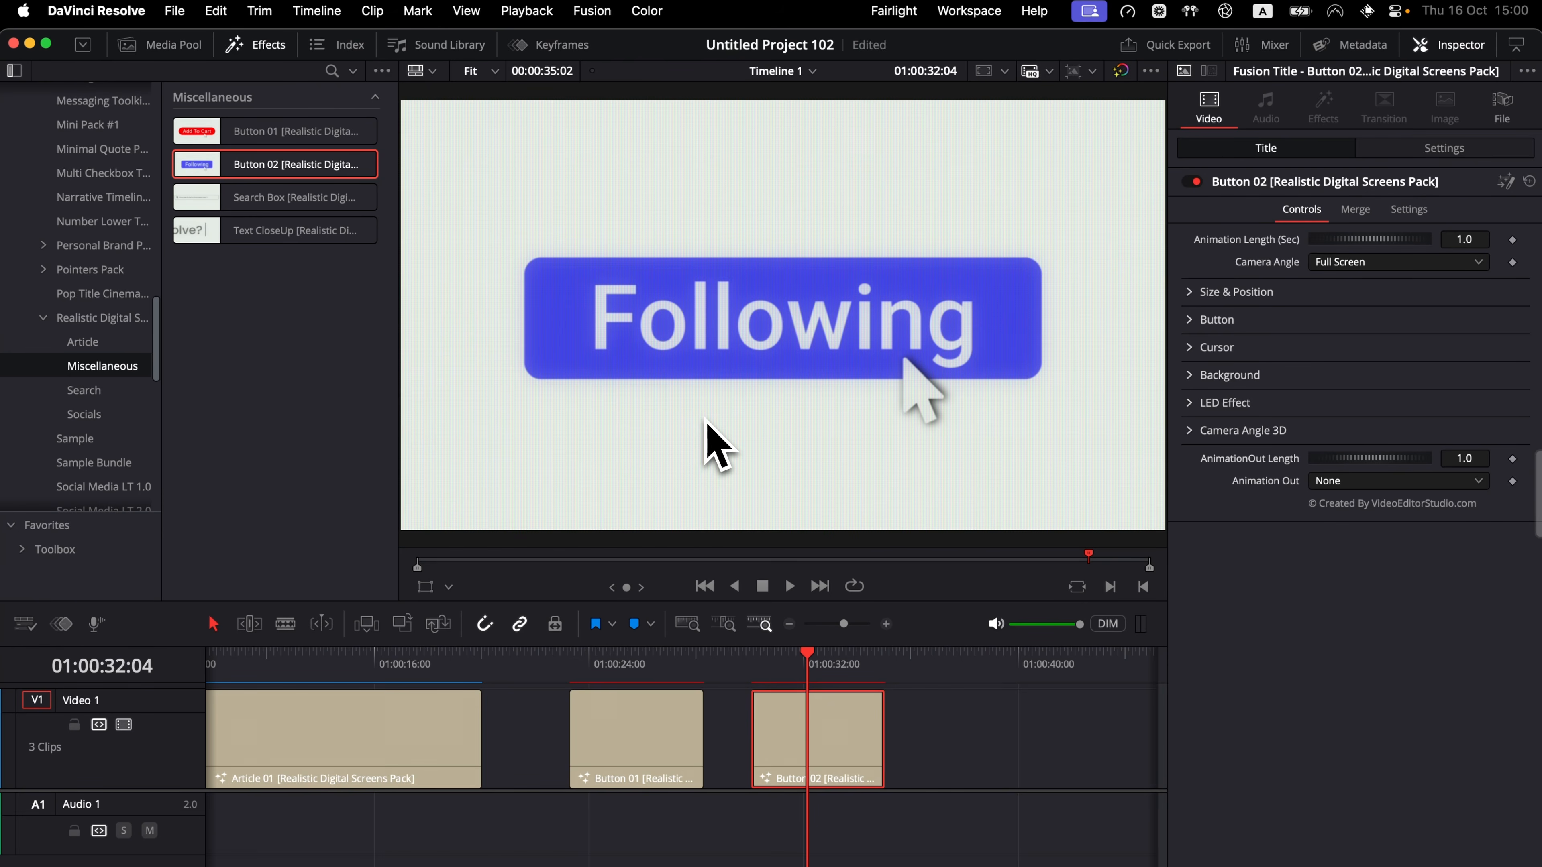
click(583, 655)
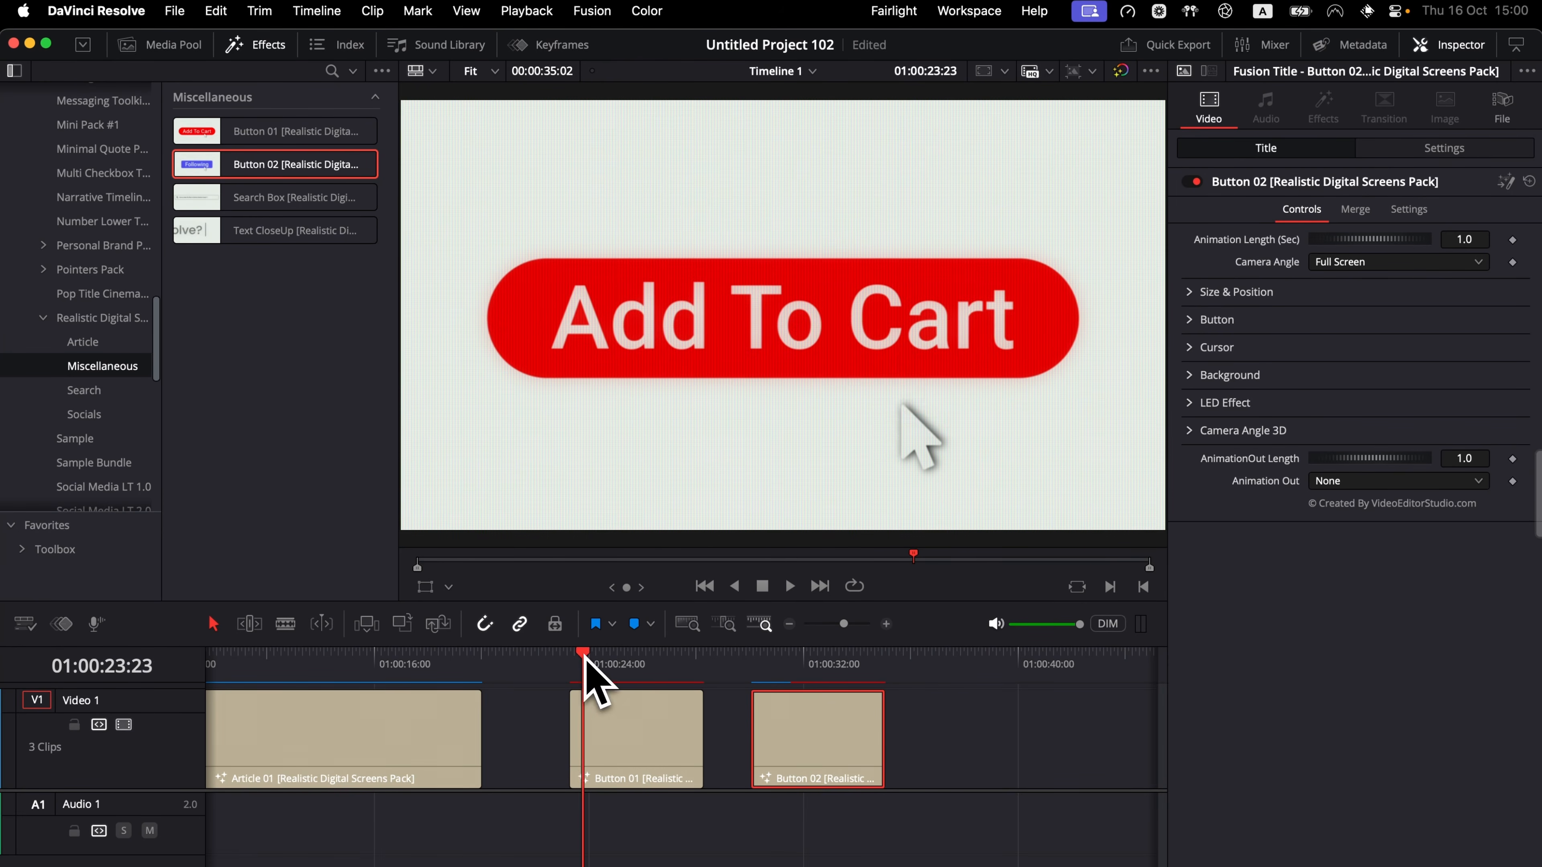
drag(589, 659, 837, 683)
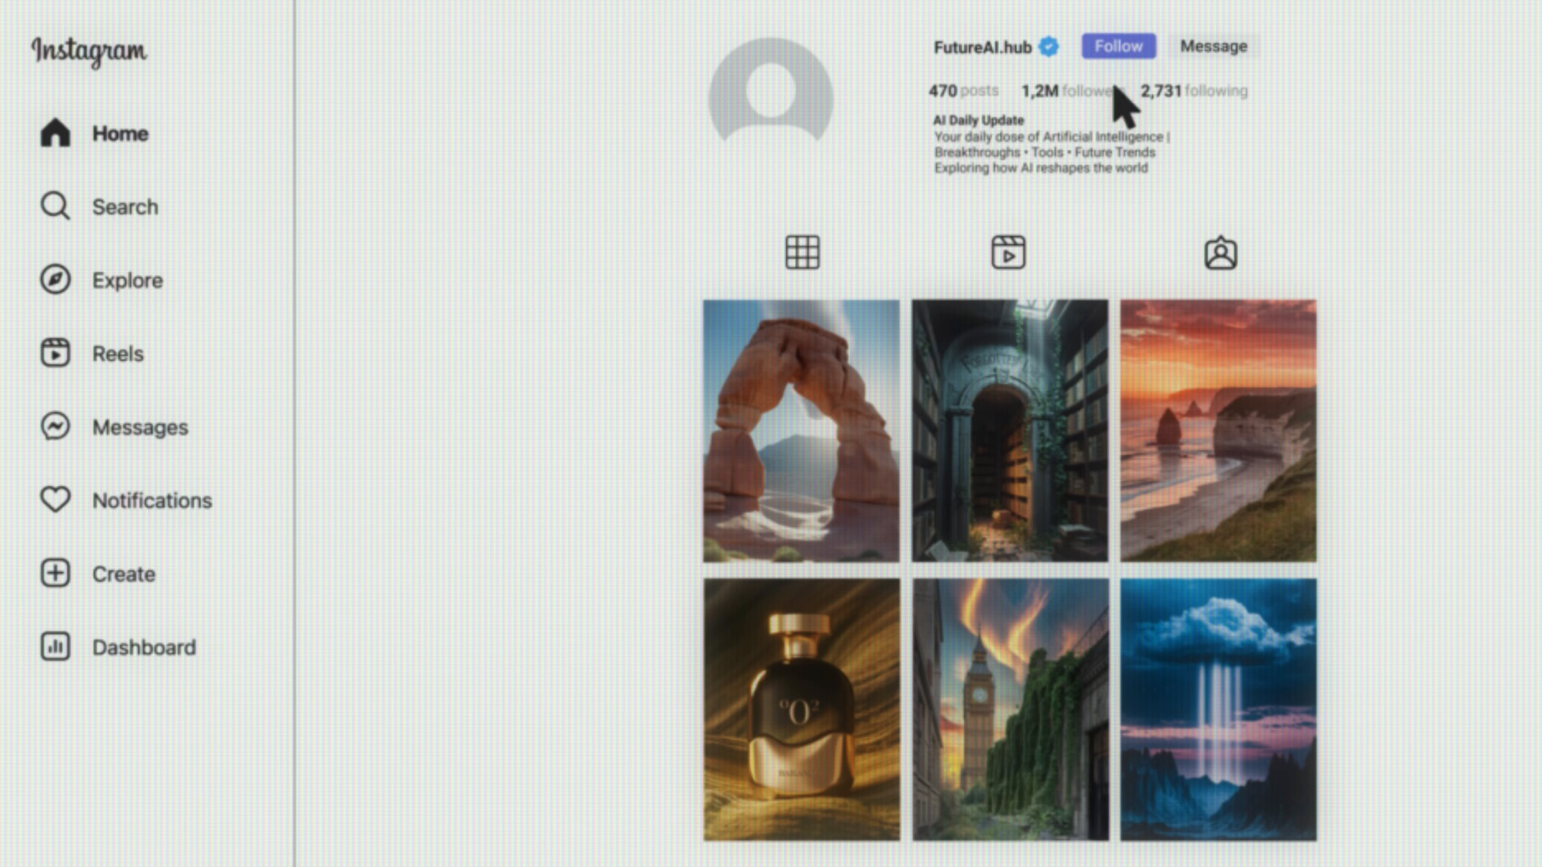
click(1117, 47)
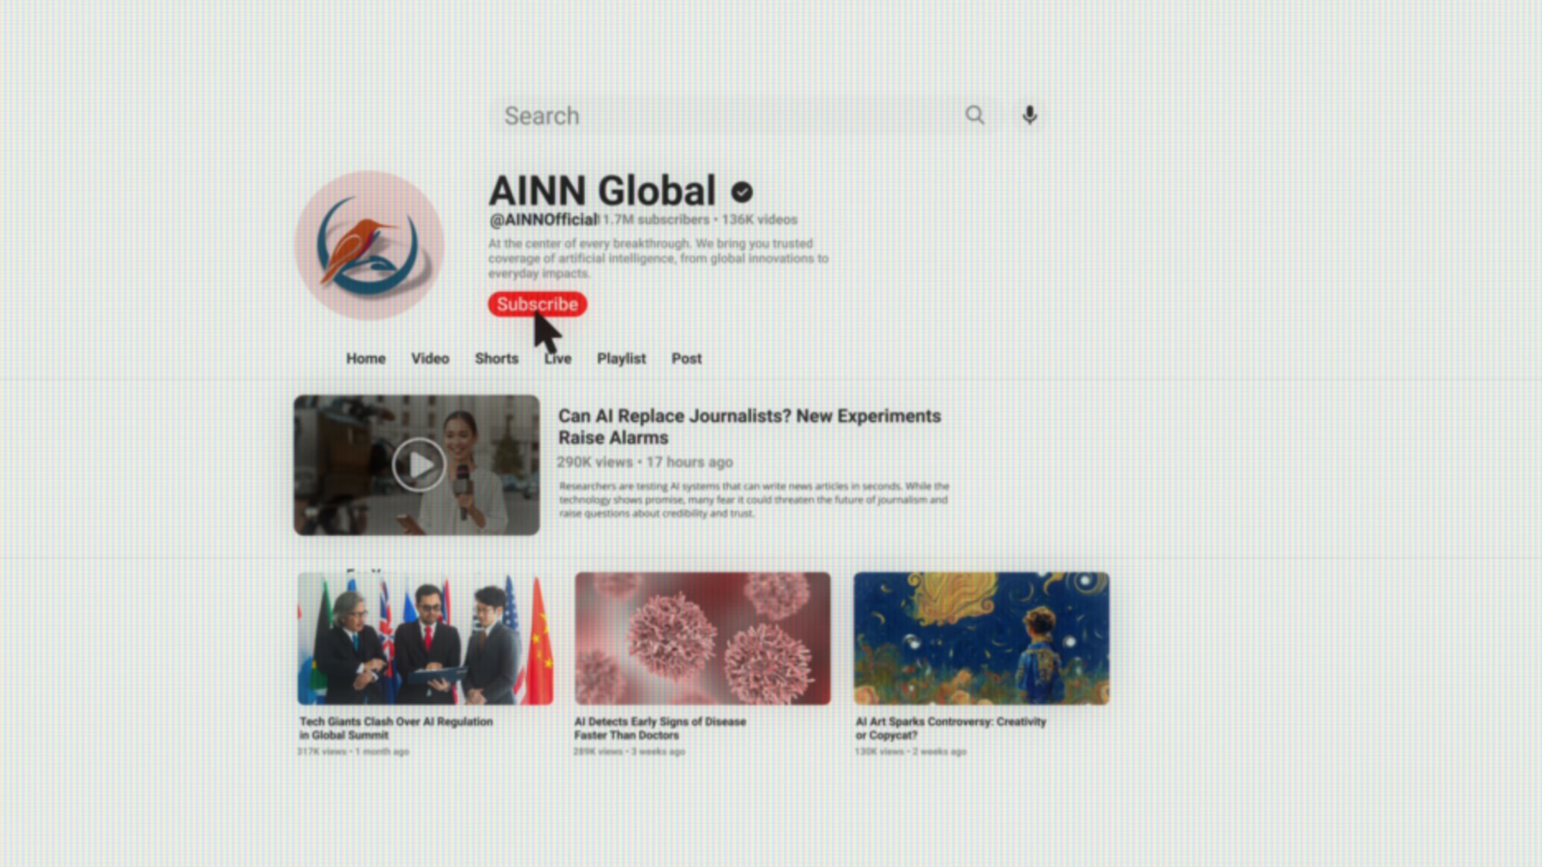
click(535, 304)
text(Thank you so much for t)
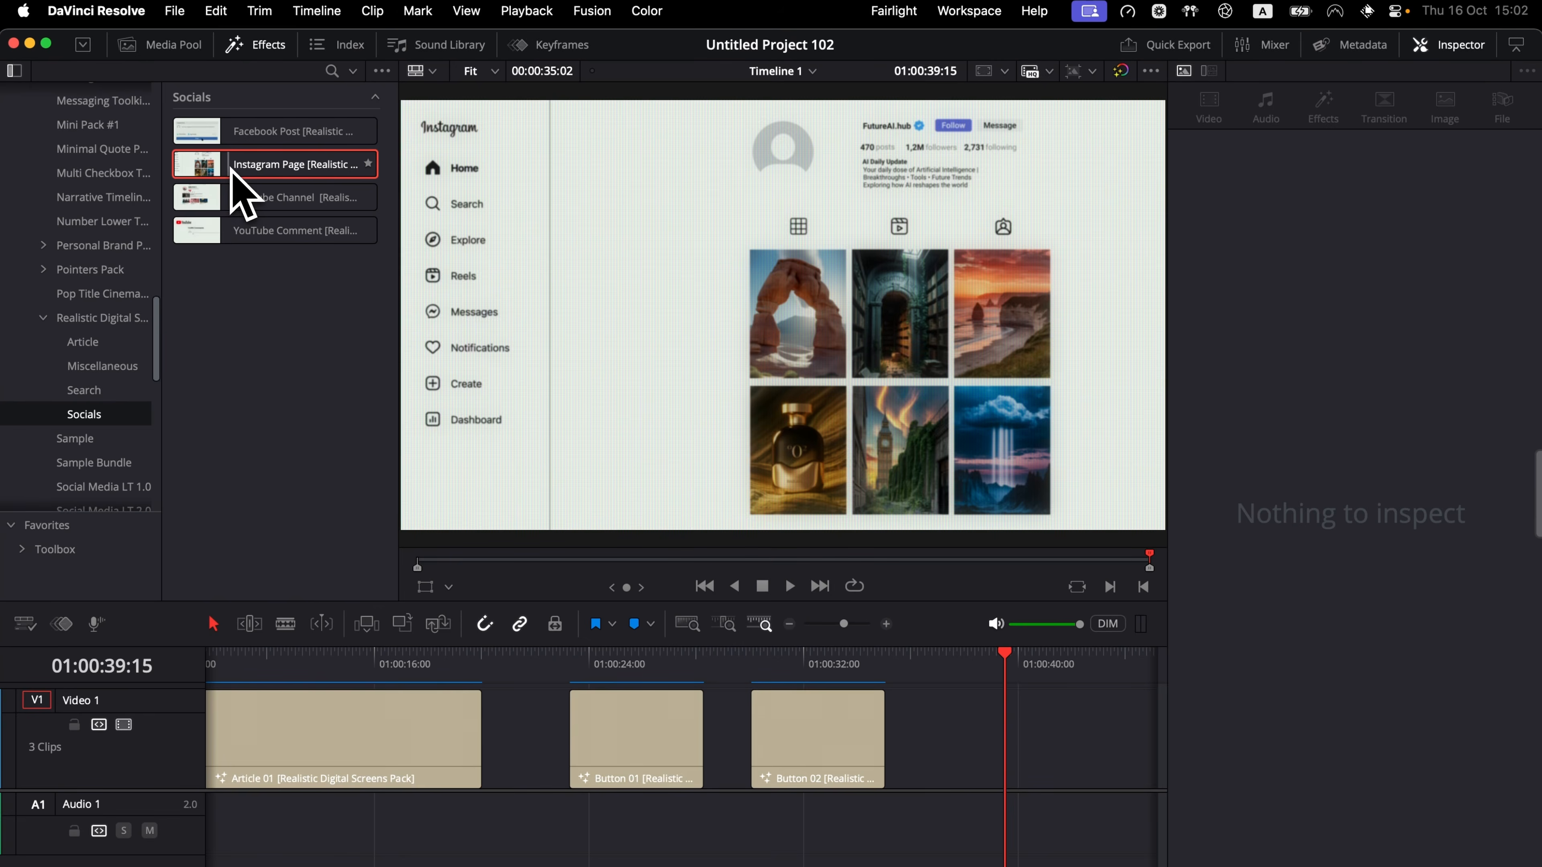
Add the Instagram Page title from Socials after the Button 02 clip, review its text and image settings, and scrub through it.
drag(237, 173, 1021, 752)
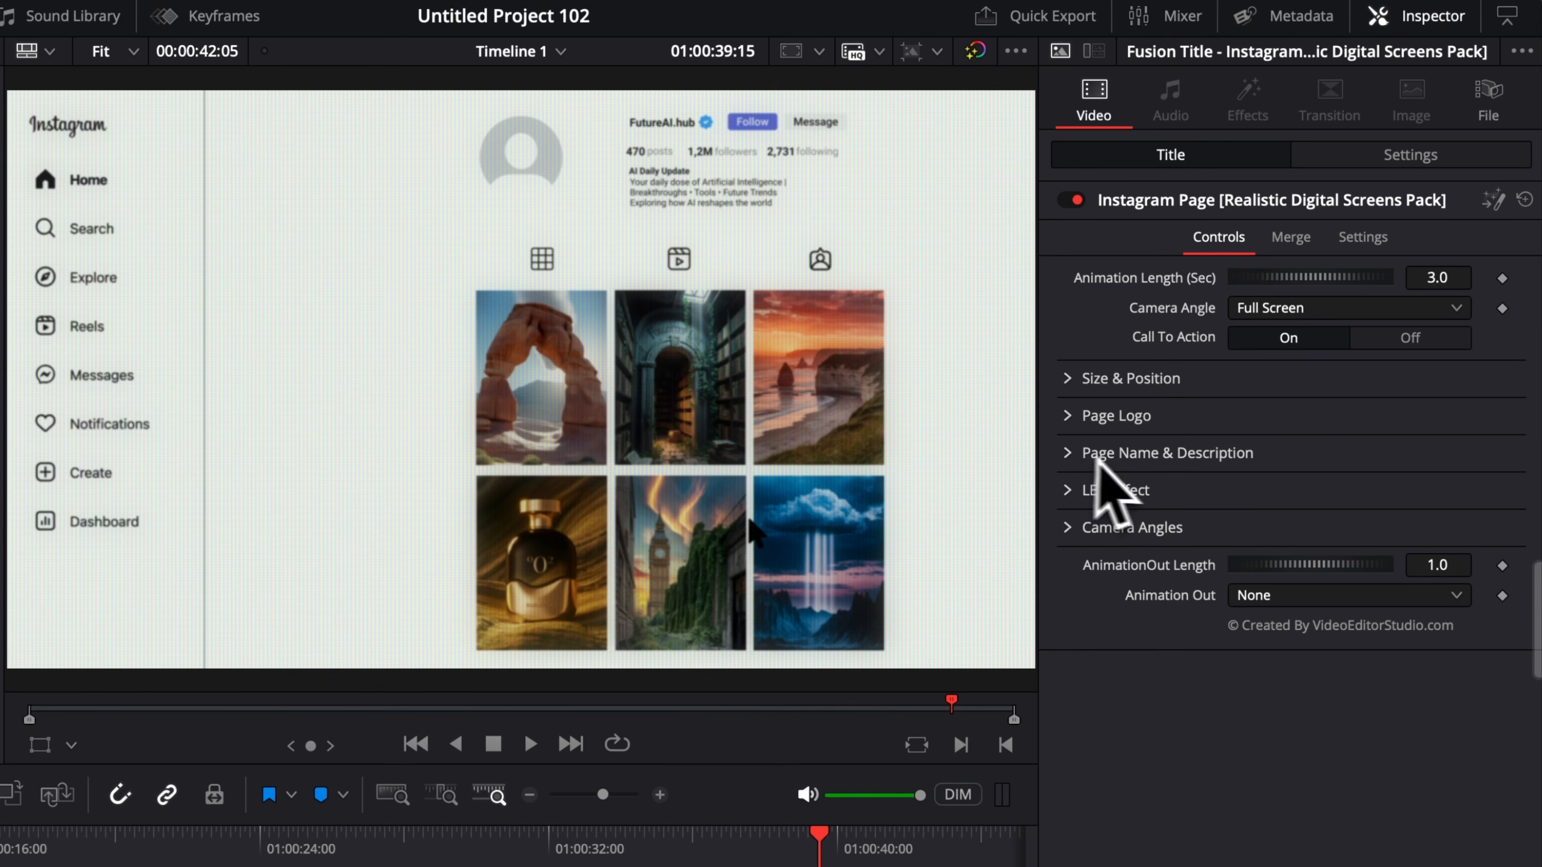
click(1197, 370)
scroll(1255, 605, down, 1)
scroll(1160, 785, down, 12)
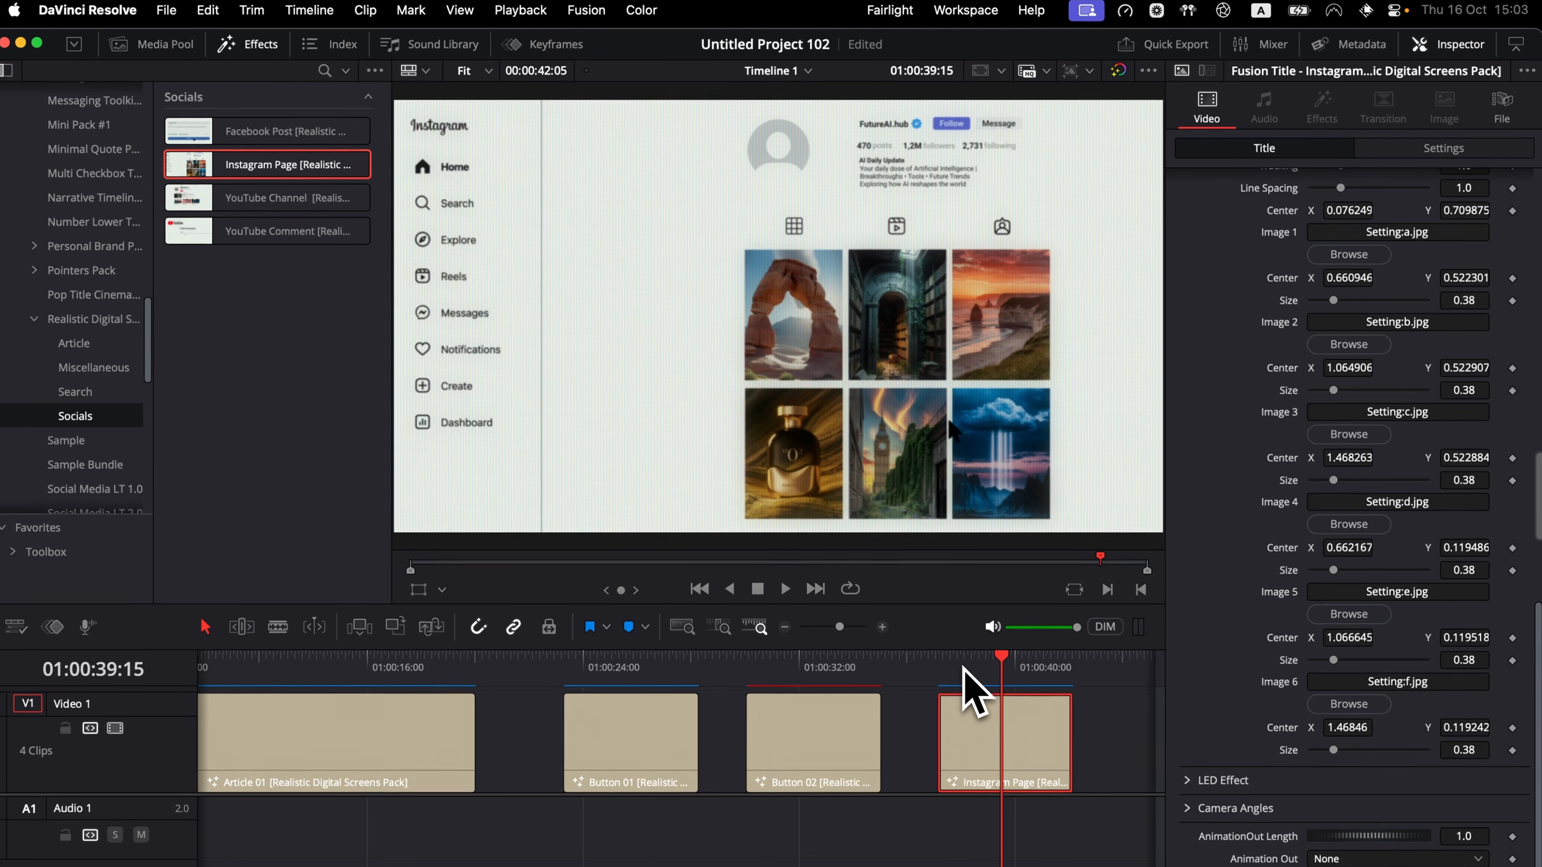
drag(764, 853, 759, 854)
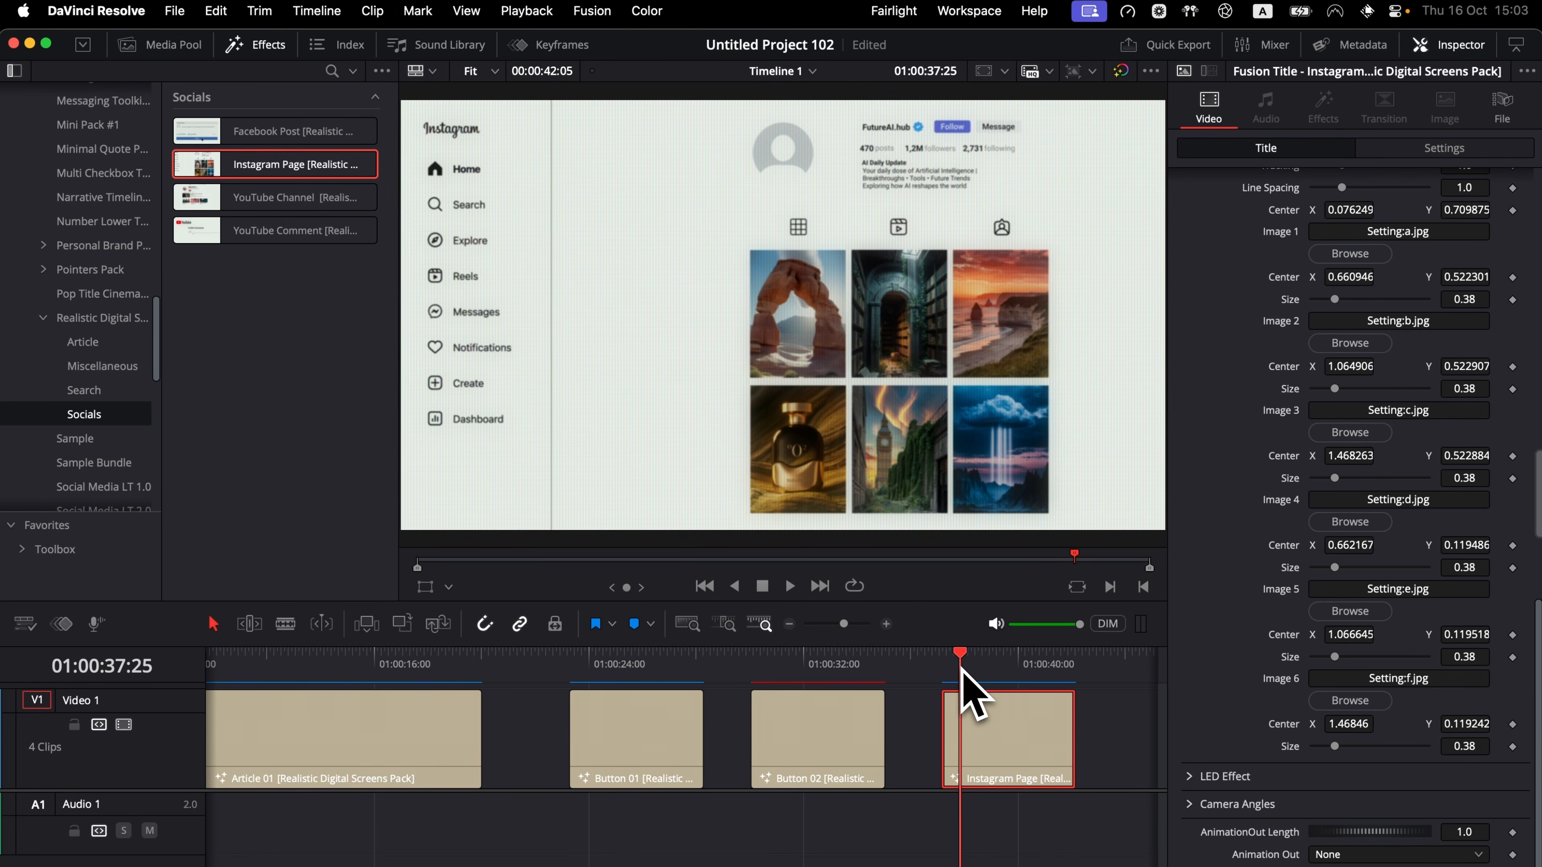
drag(961, 670, 1029, 671)
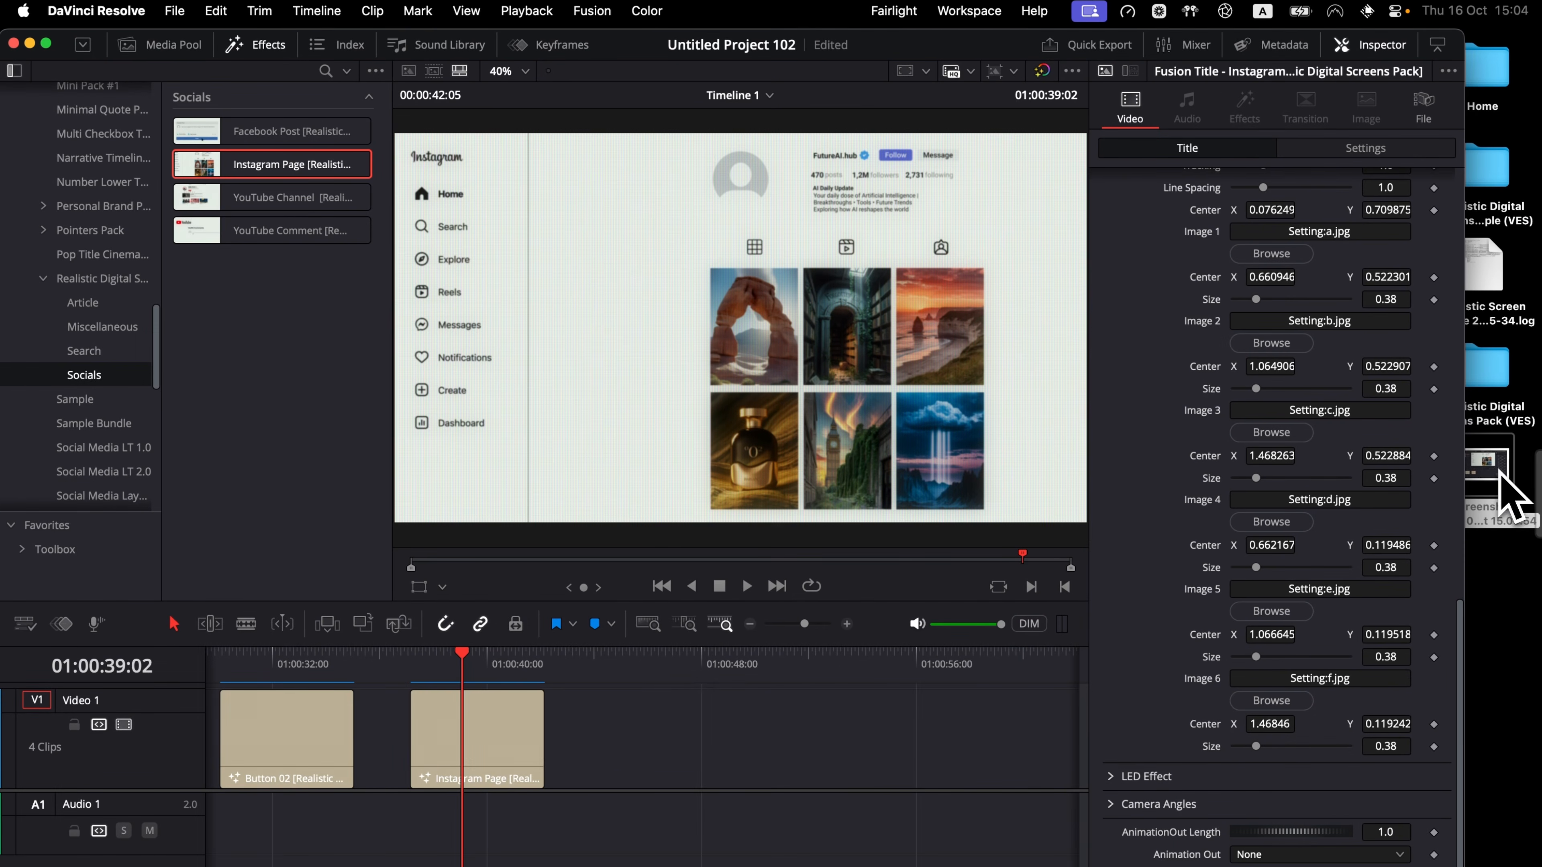
Place the desktop screenshot image on Video 1 after the Instagram Page clip and widen the application window again.
drag(1503, 482, 701, 667)
click(701, 667)
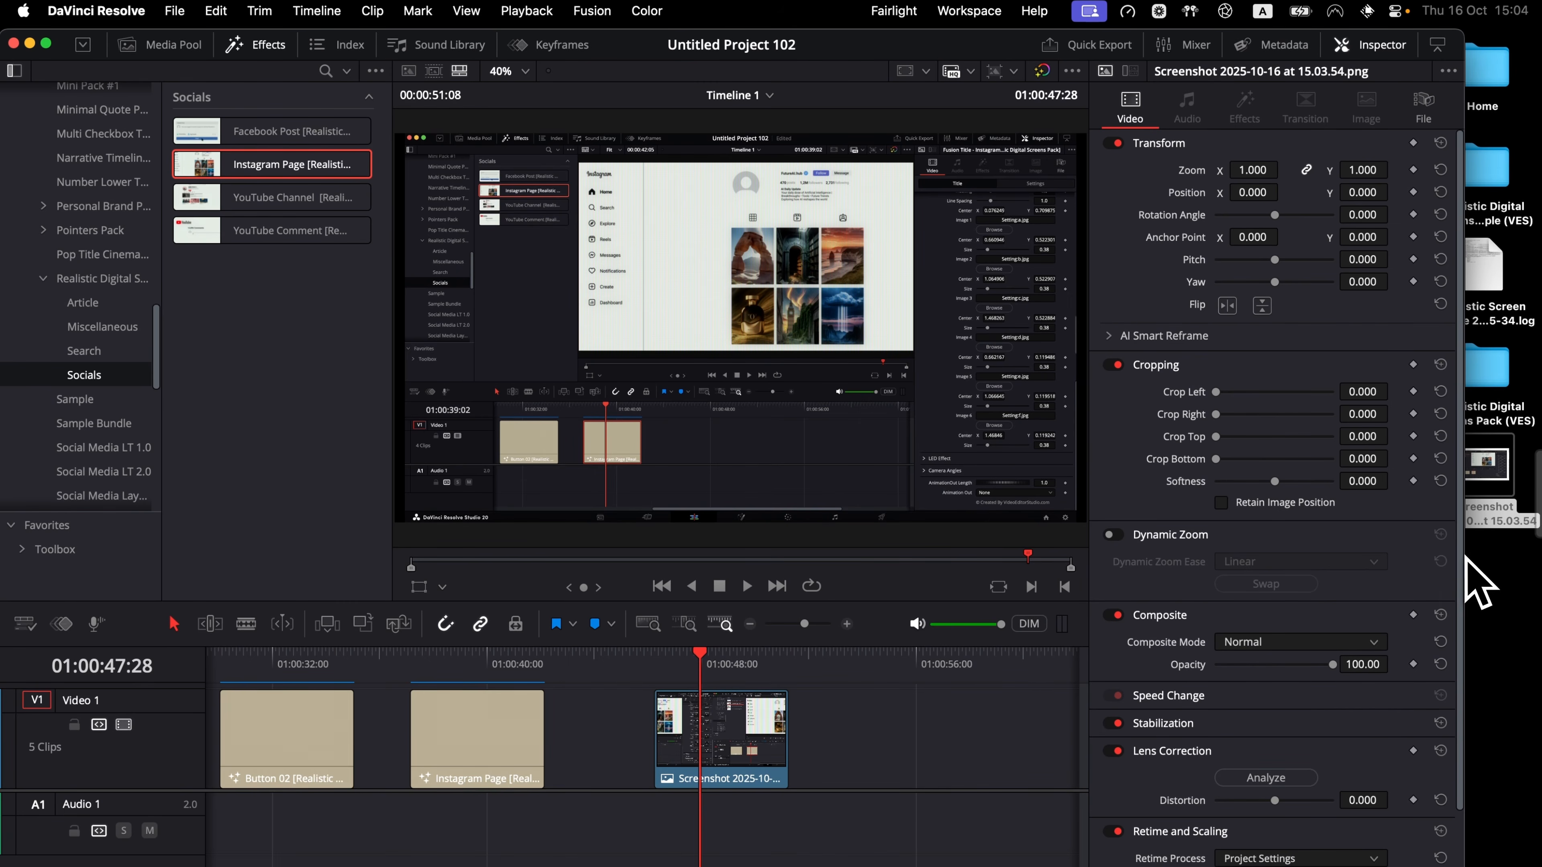
drag(1464, 558, 1524, 551)
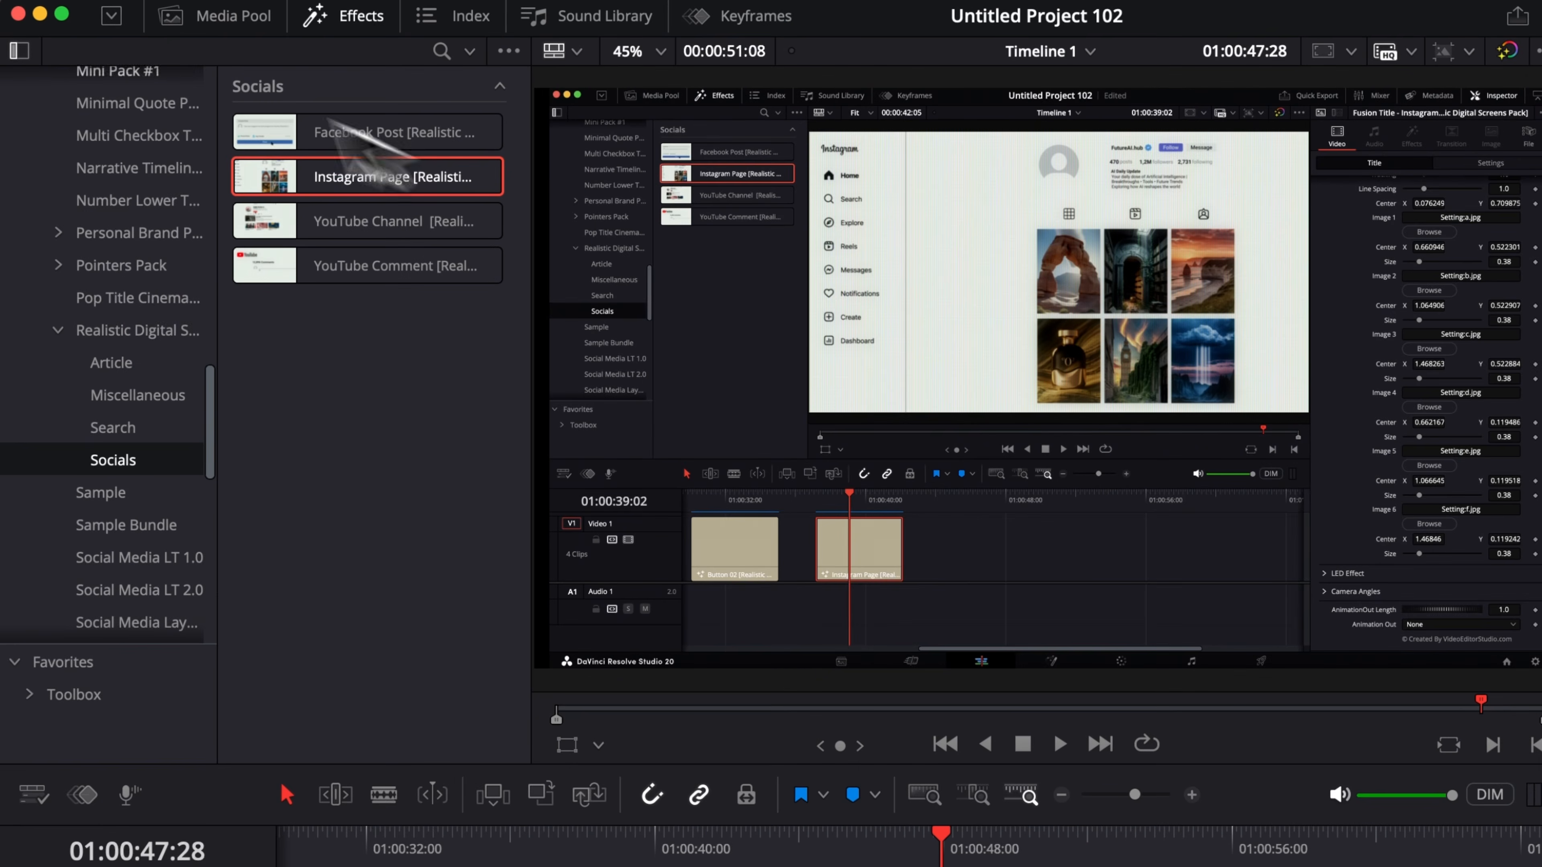
Try the LED Effect from the Realistic Digital Screens Pack effects on the screenshot clip and remove it again.
scroll(130, 296, up, 15)
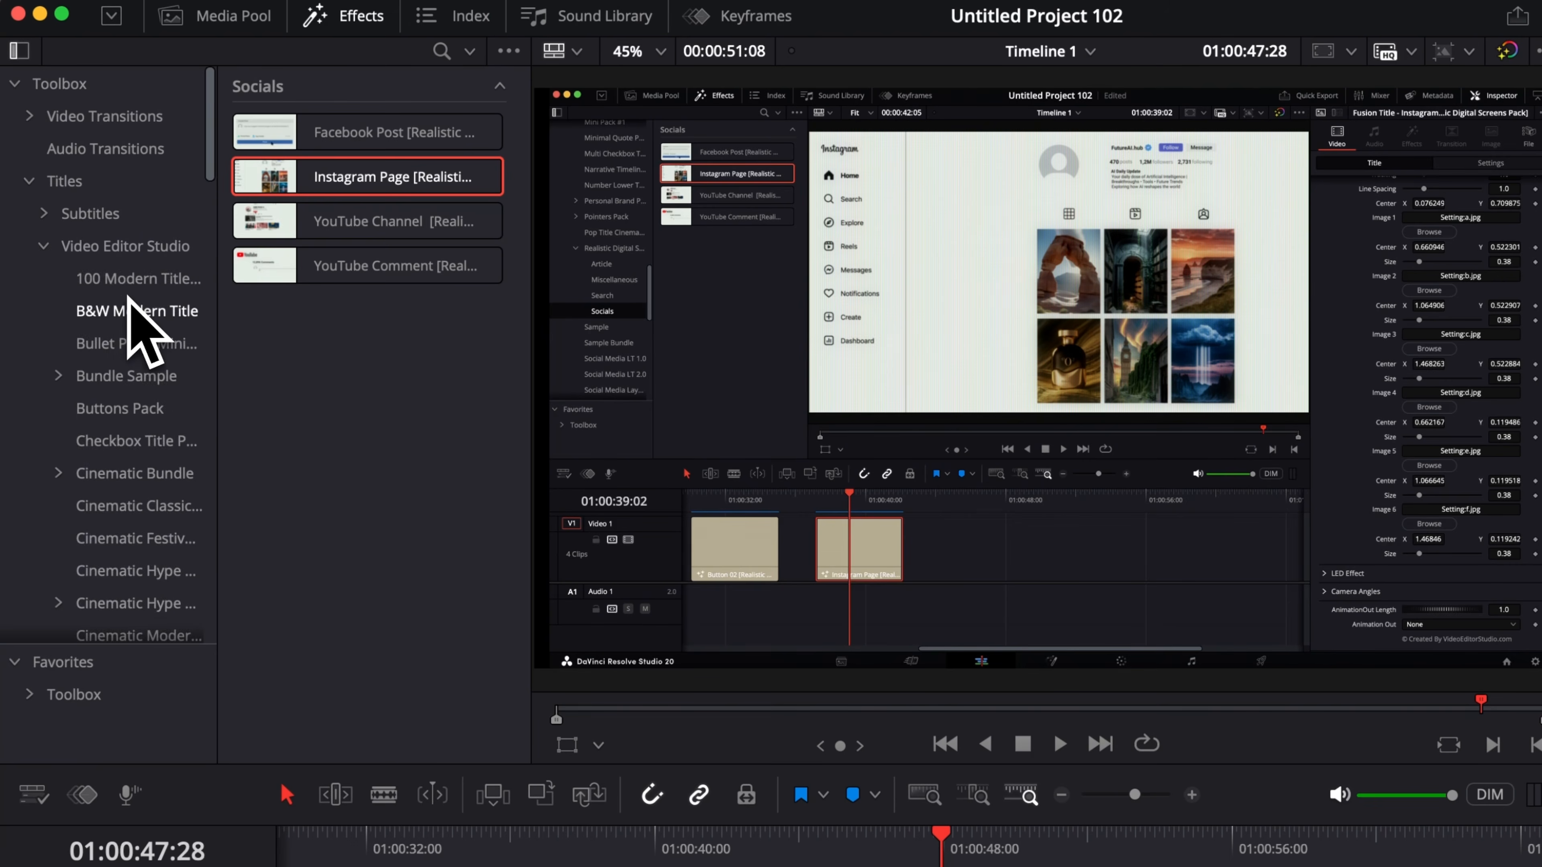
click(43, 246)
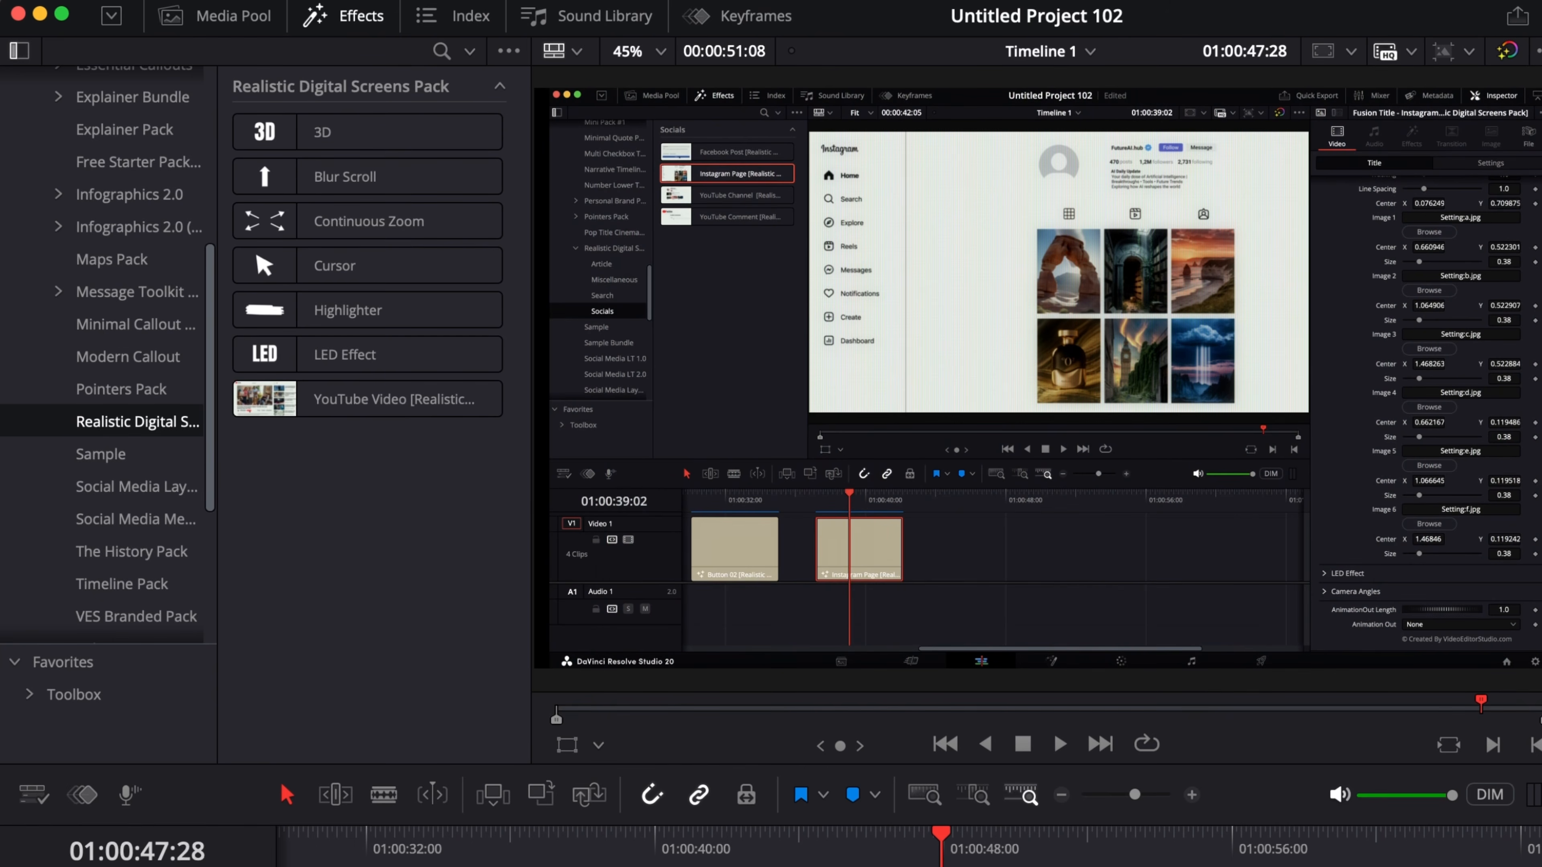
drag(454, 365, 981, 866)
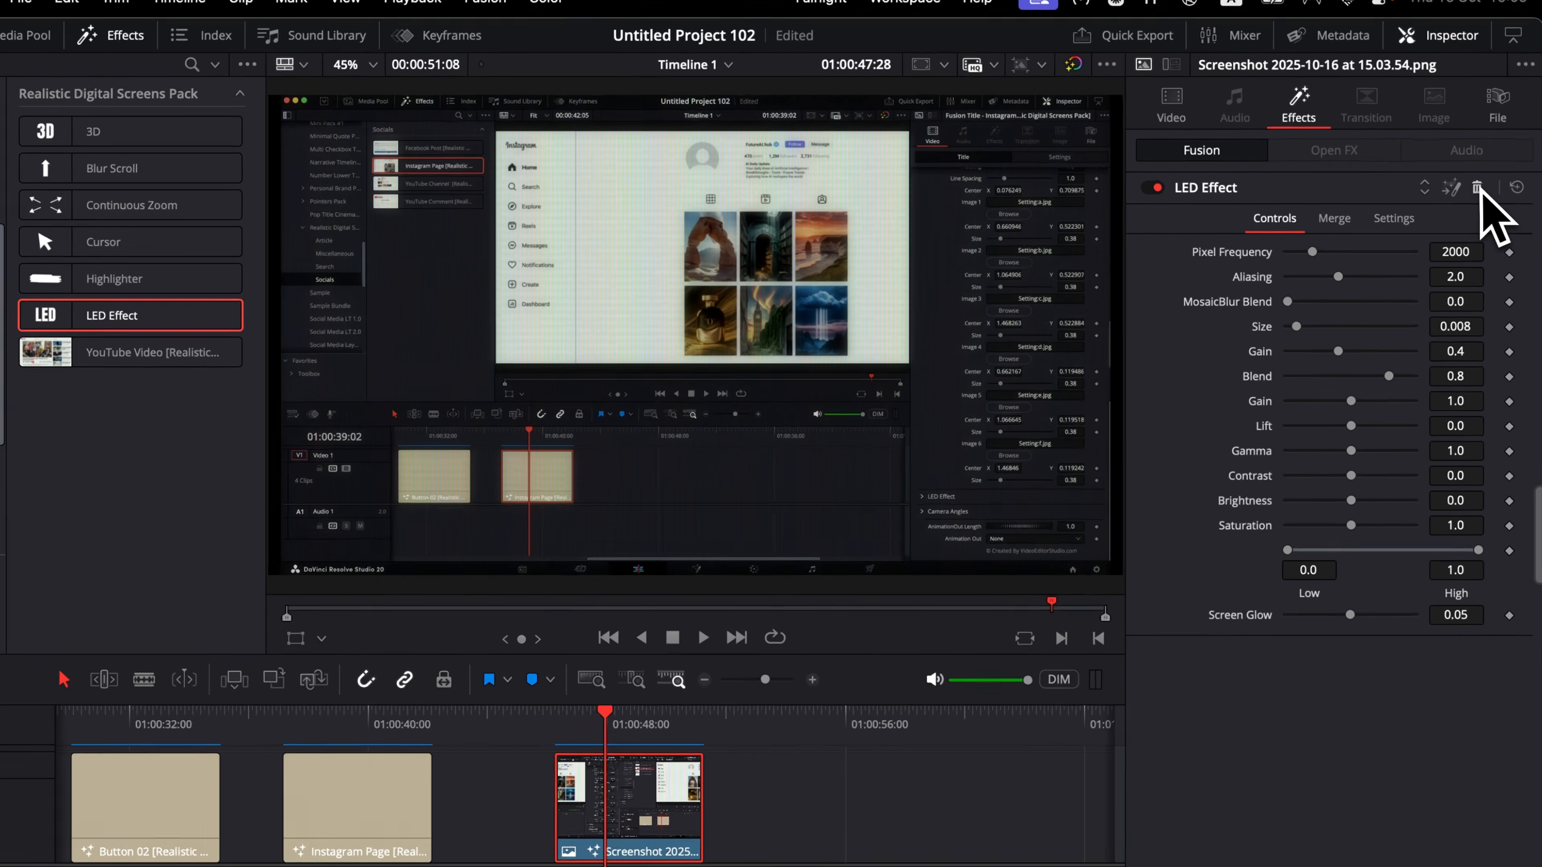
click(1483, 181)
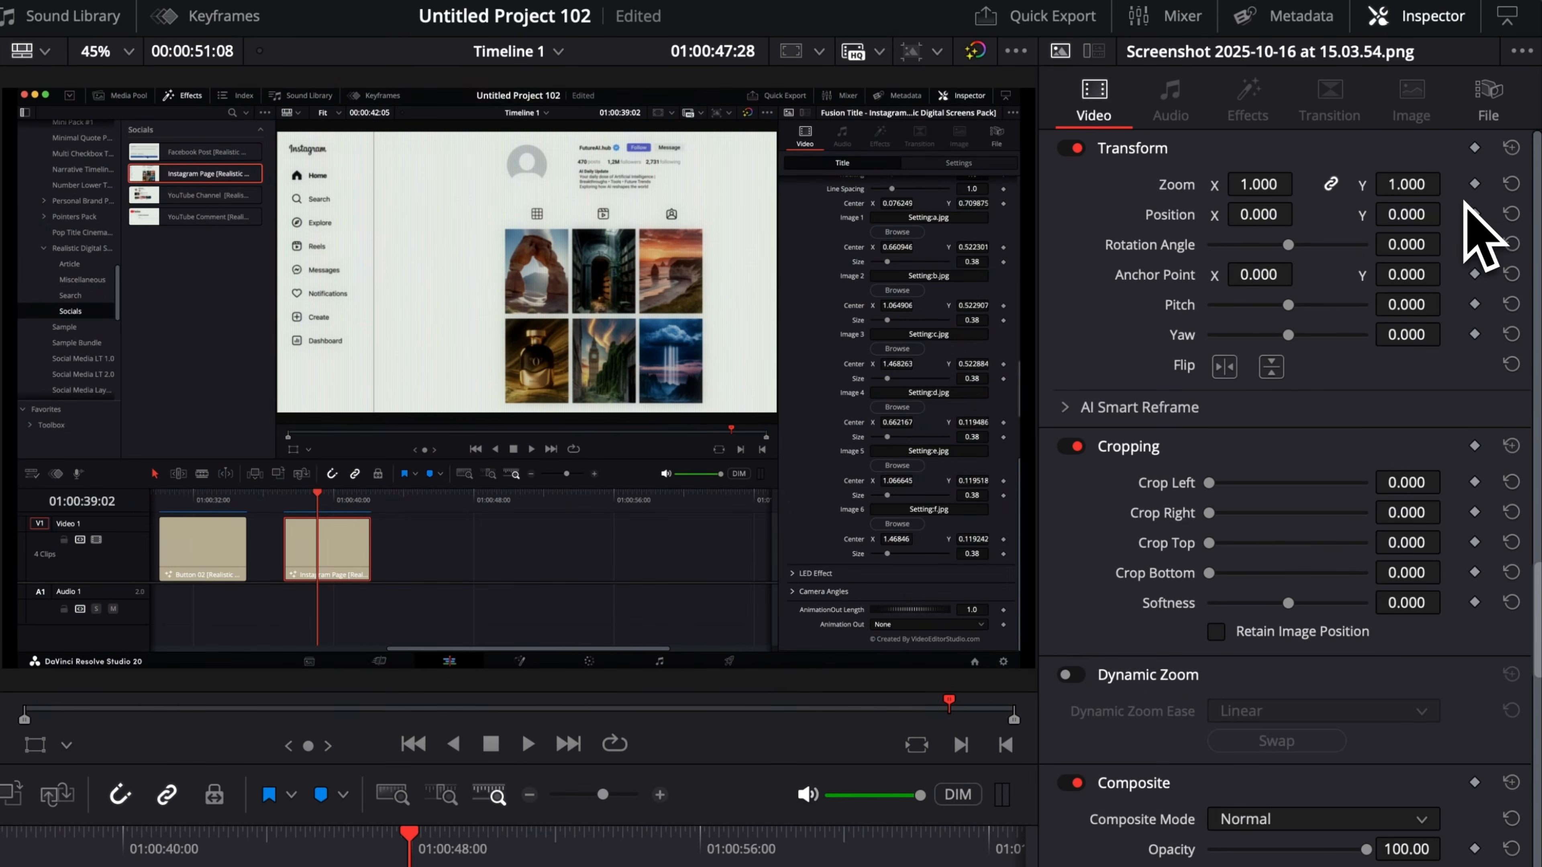
Set the screenshot clip's zoom to 1.040 and vertical position to -47, and apply the pack's Cursor effect to it.
drag(1275, 194, 1448, 213)
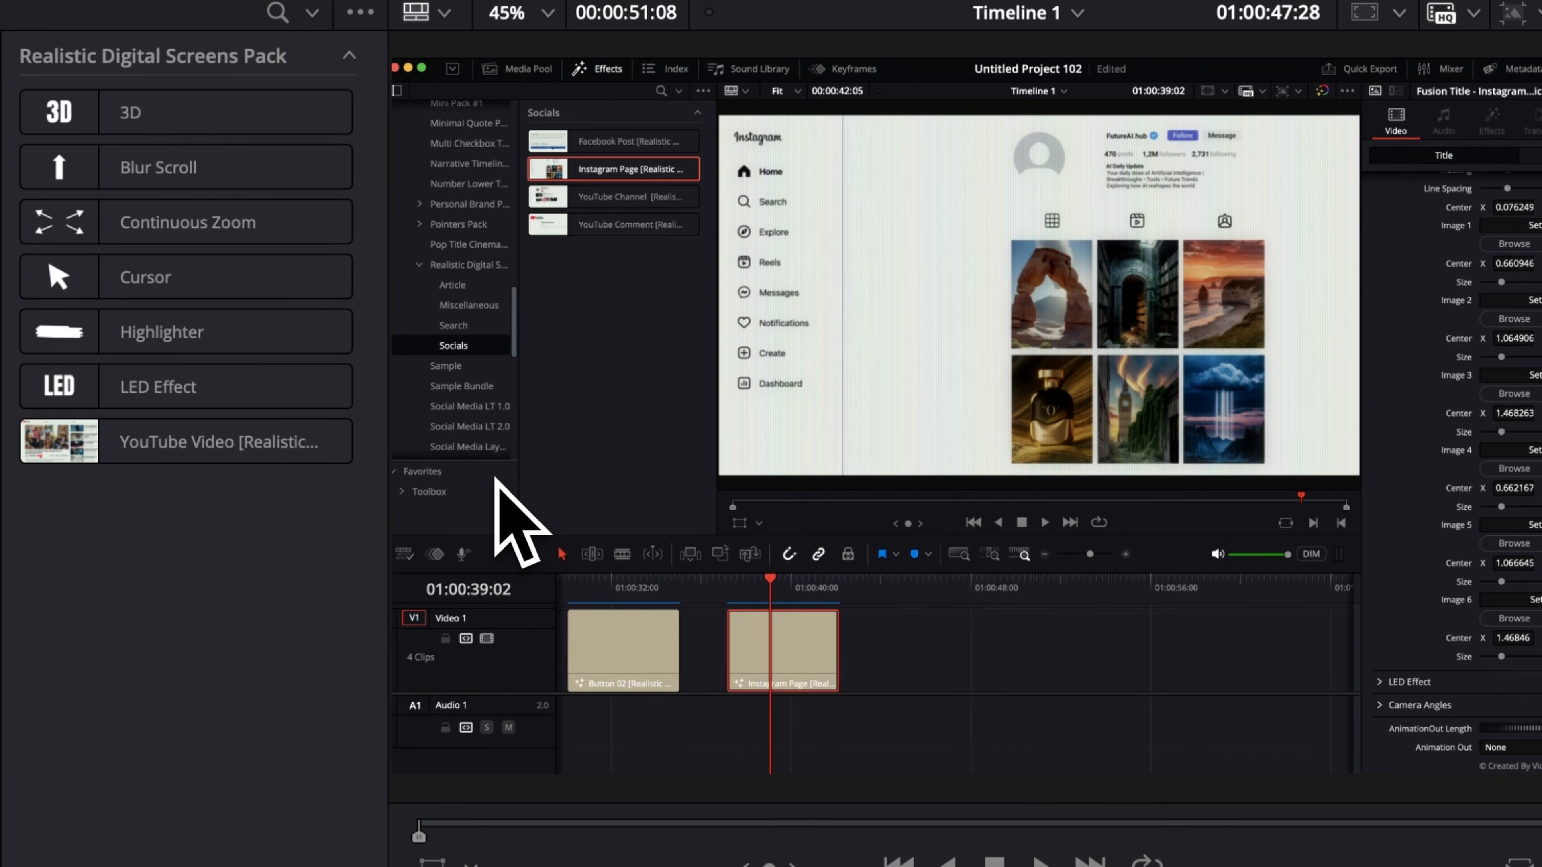
drag(37, 298, 992, 610)
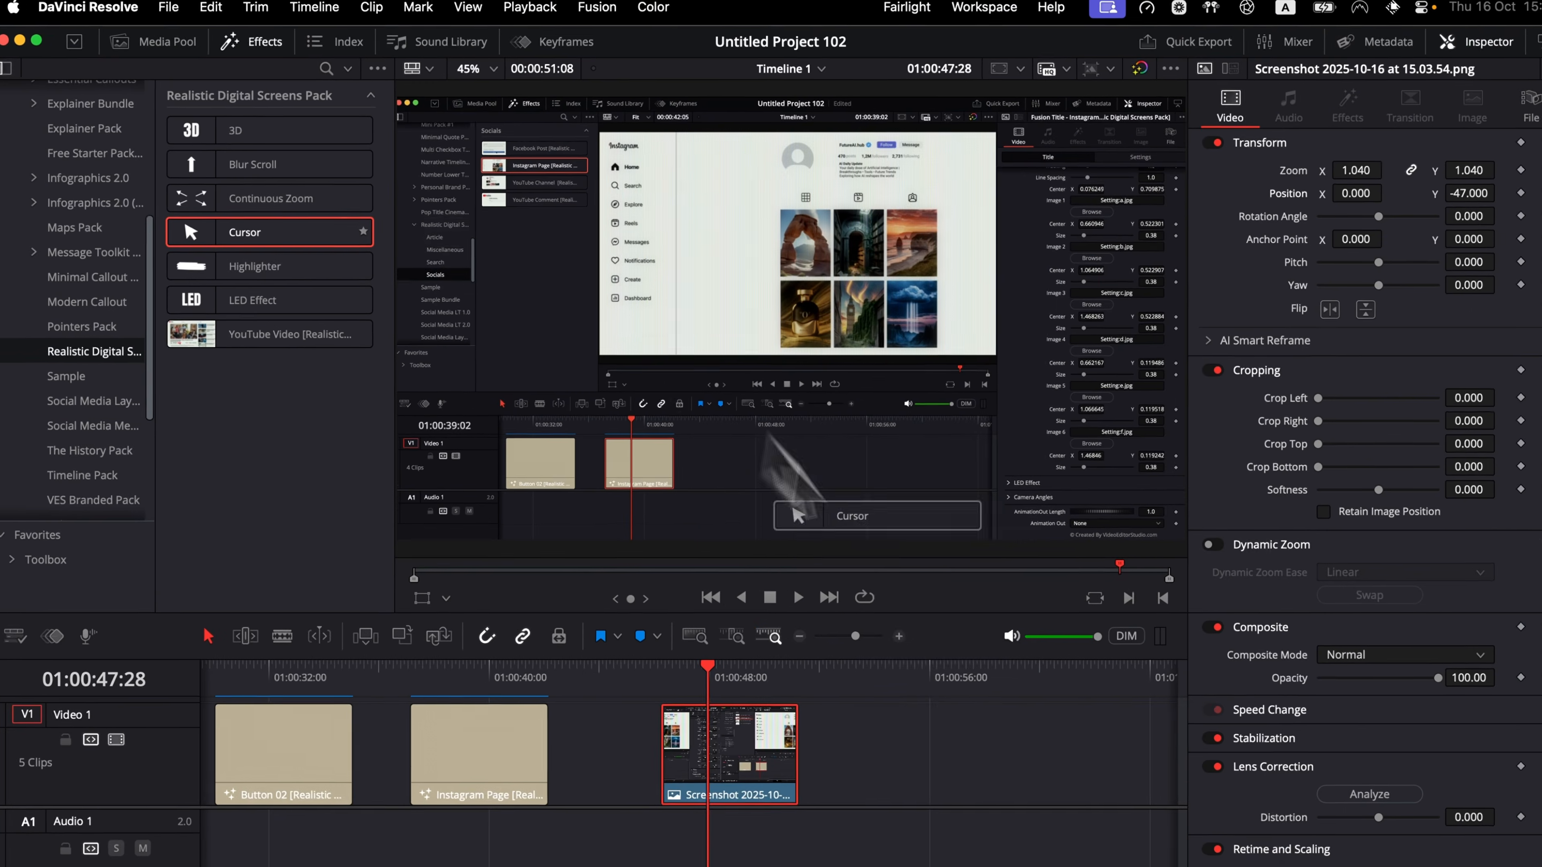
drag(789, 486, 727, 751)
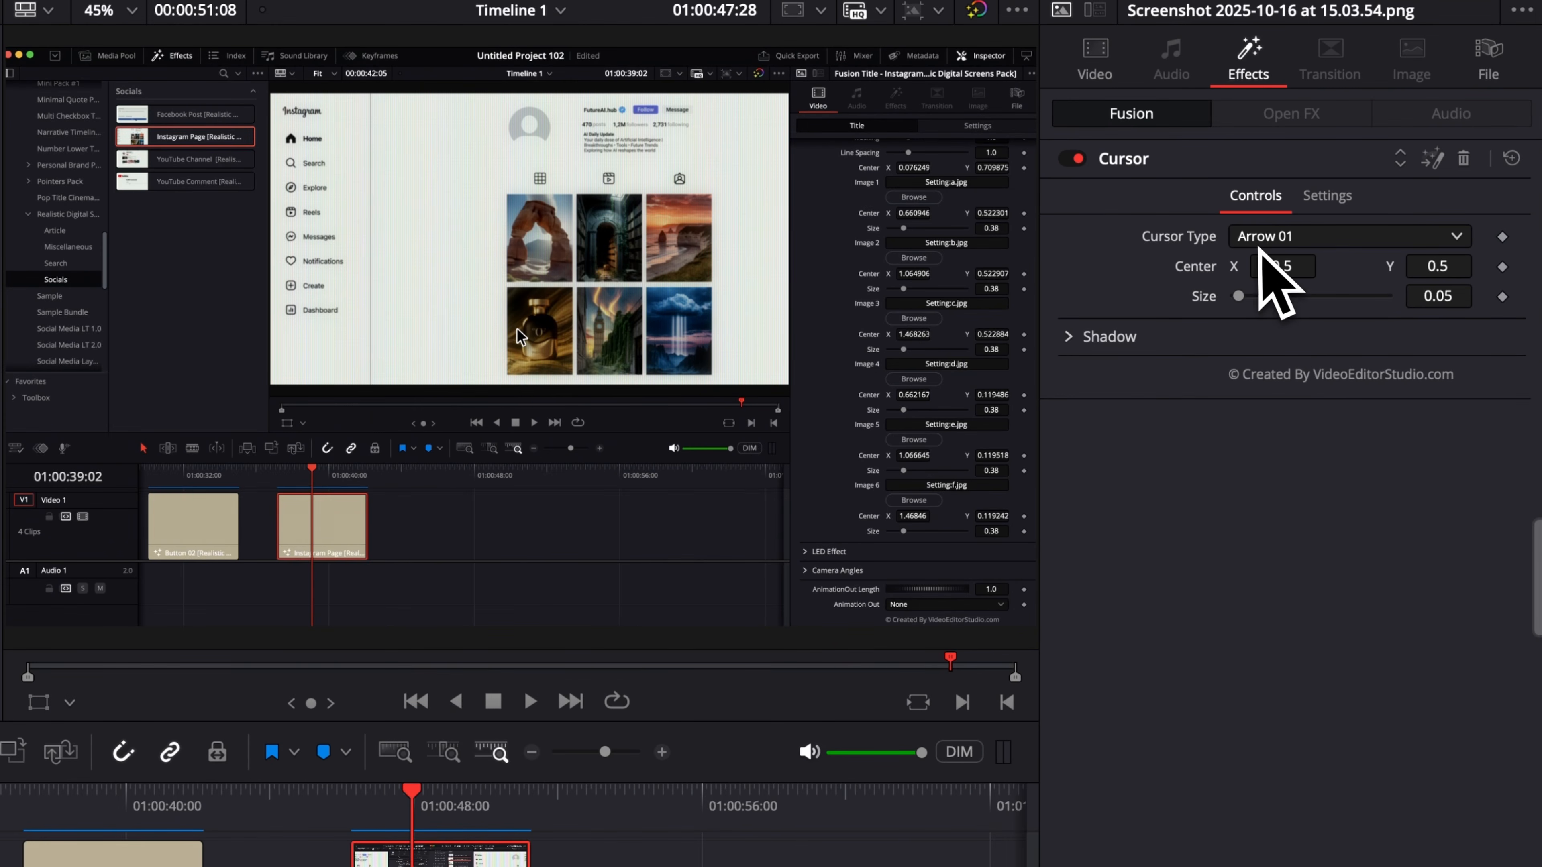
Try the Arrow 02, Hand 01 and Hand 02 cursor types on the screenshot with the viewer at 200%.
click(1286, 242)
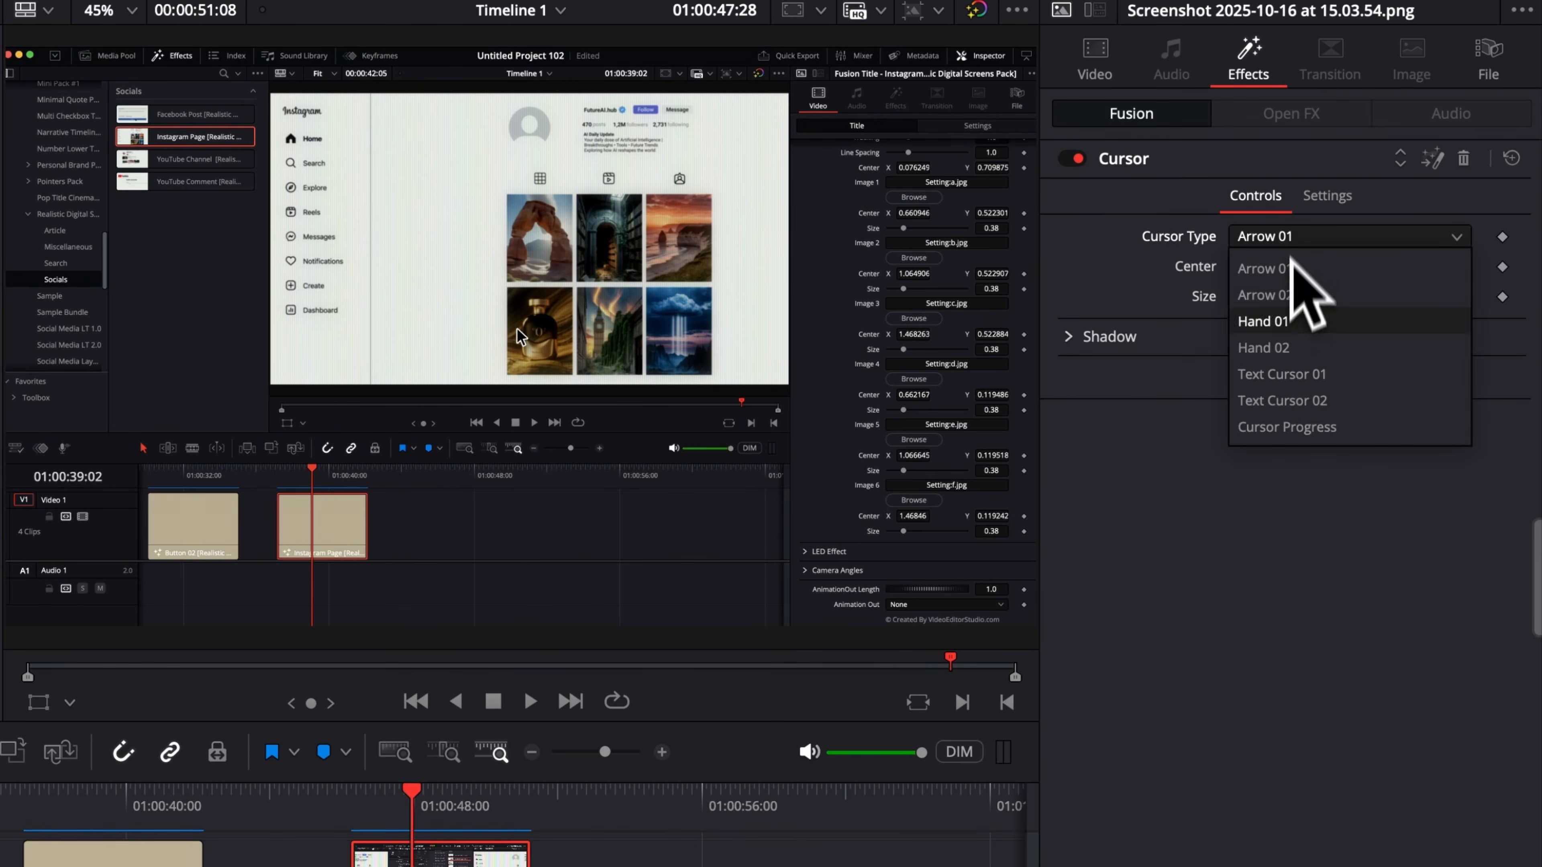
click(1277, 456)
click(131, 9)
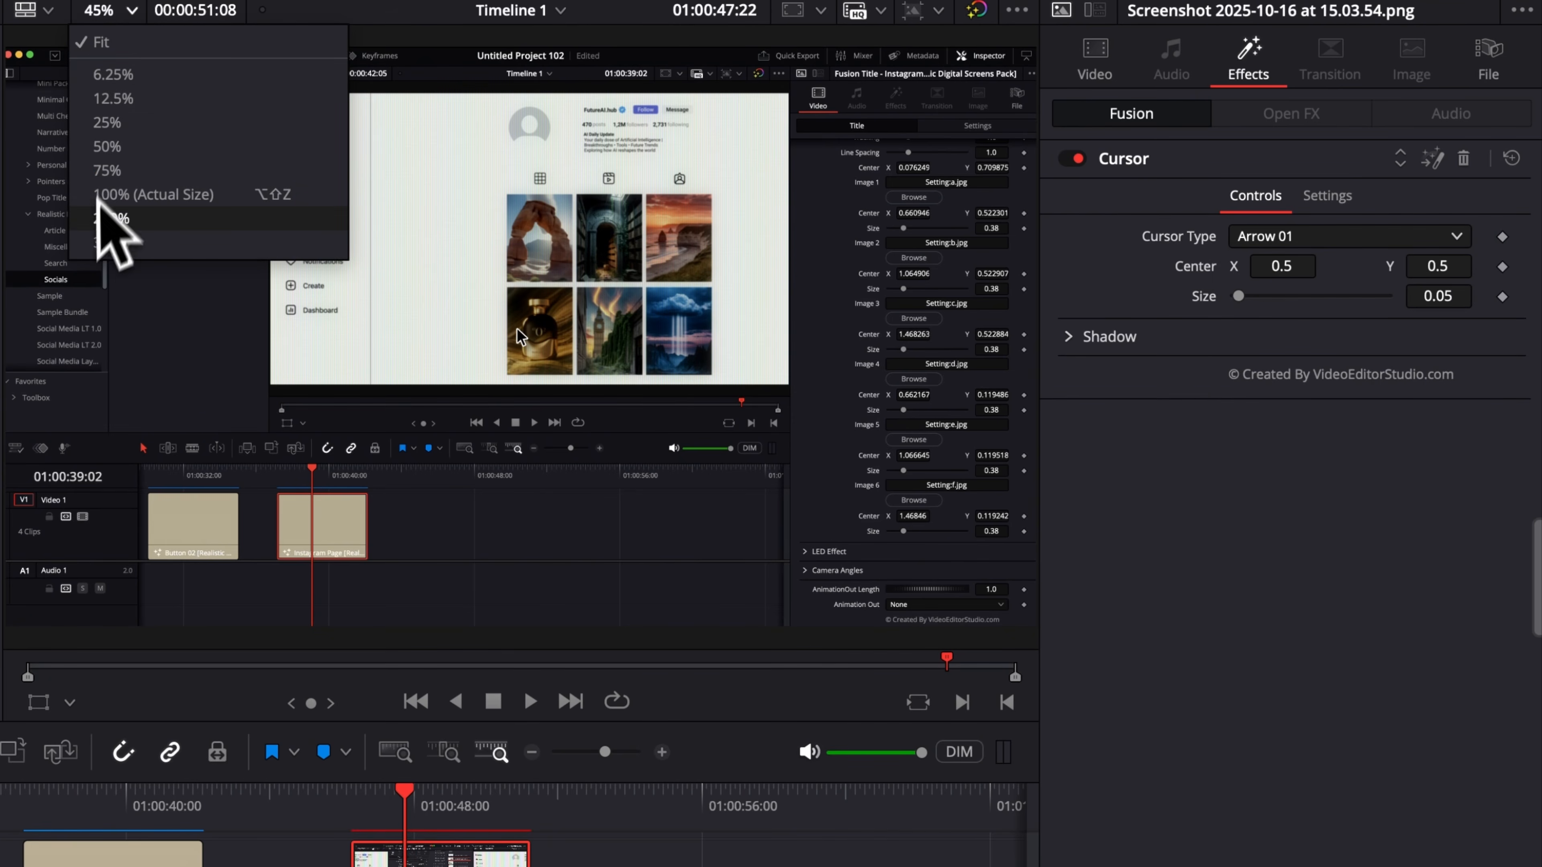
click(105, 226)
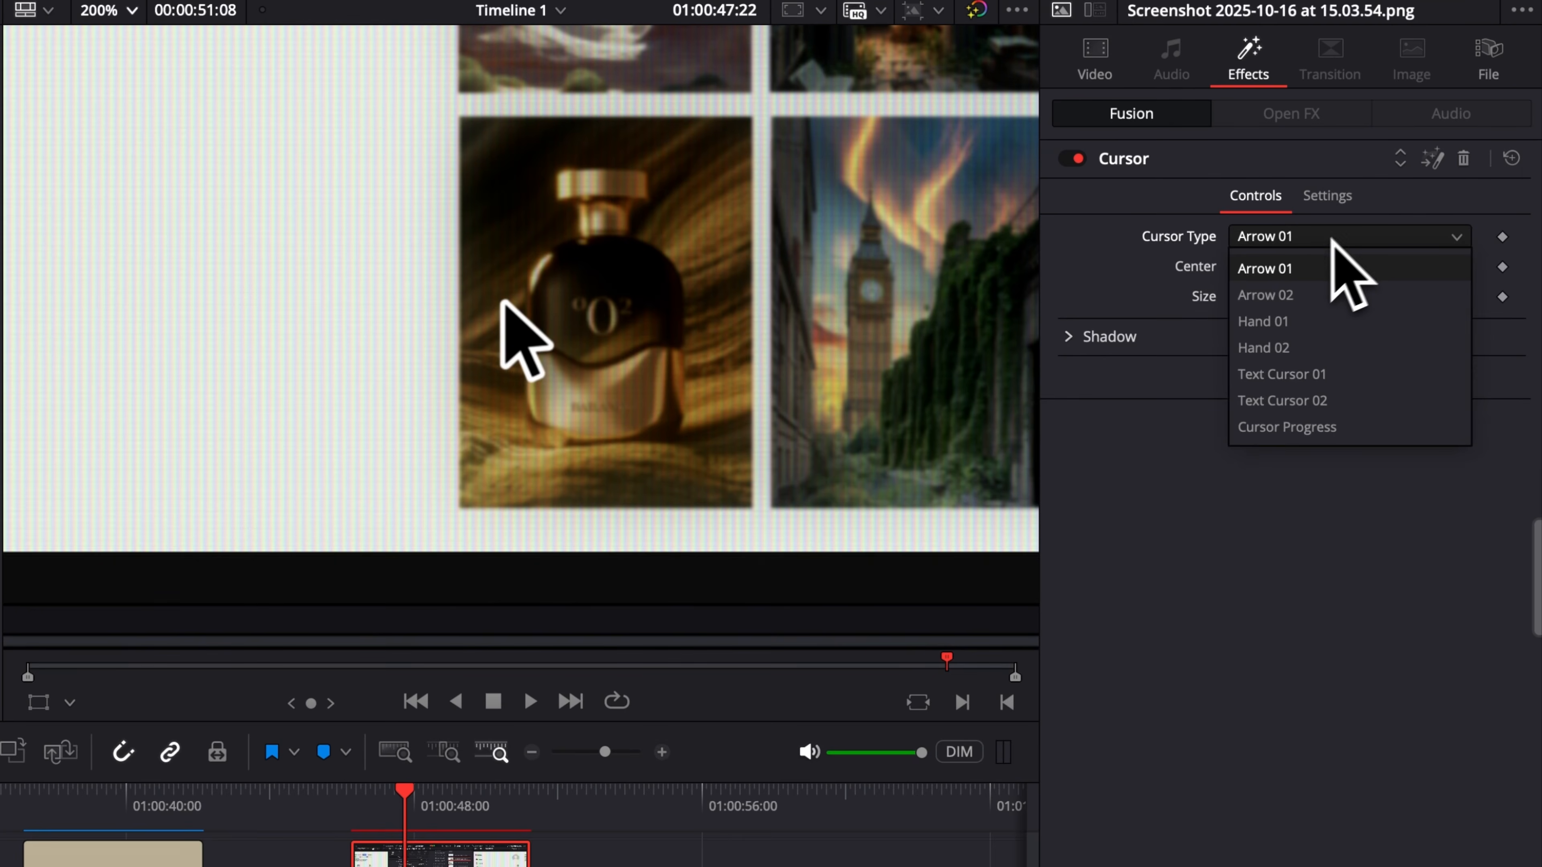
click(1330, 295)
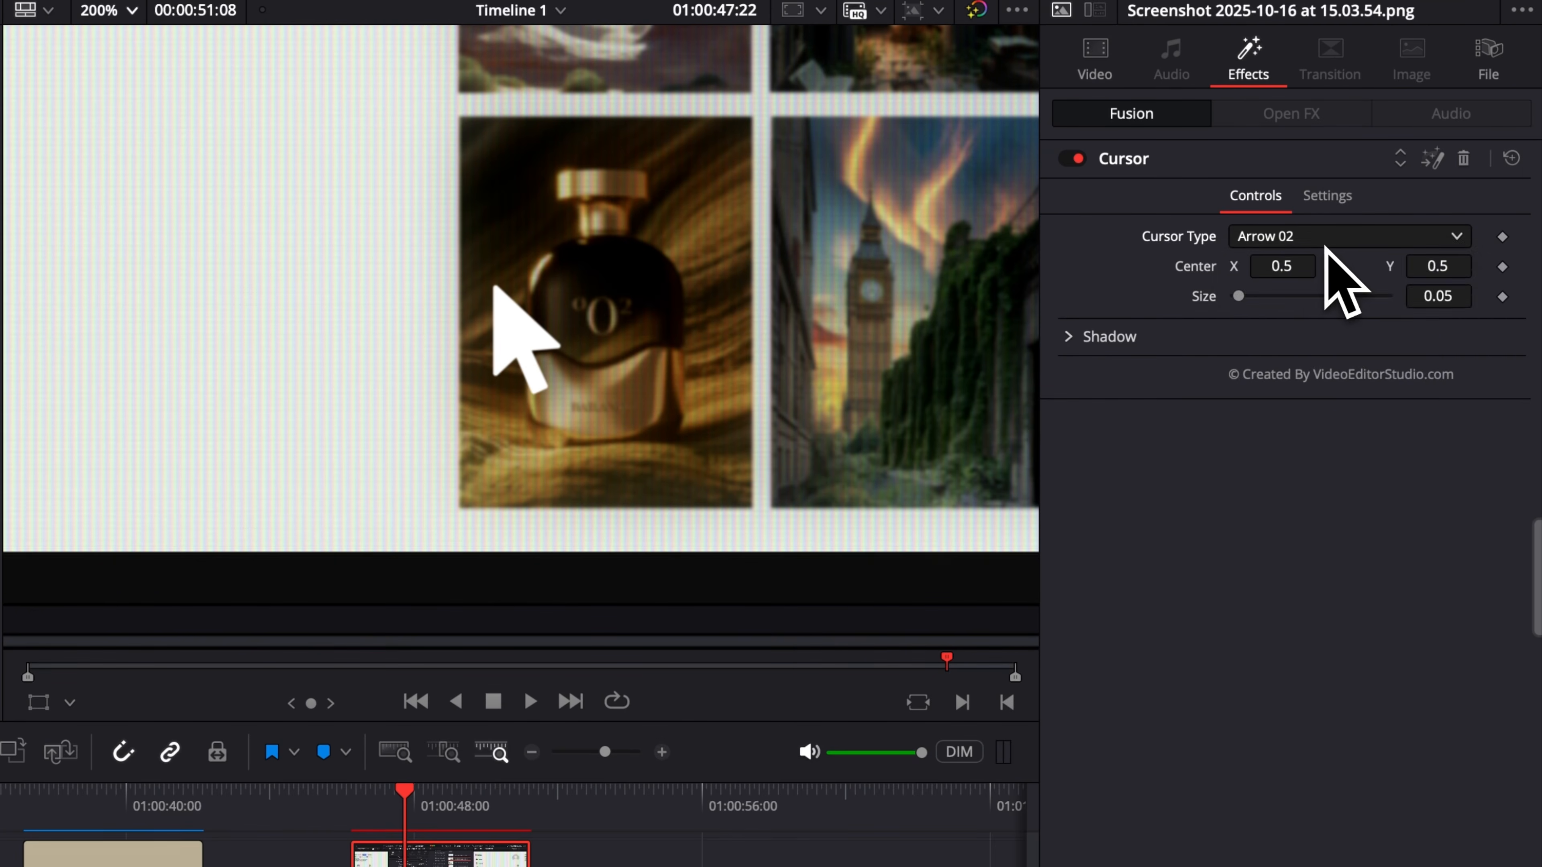
click(1325, 243)
click(1310, 322)
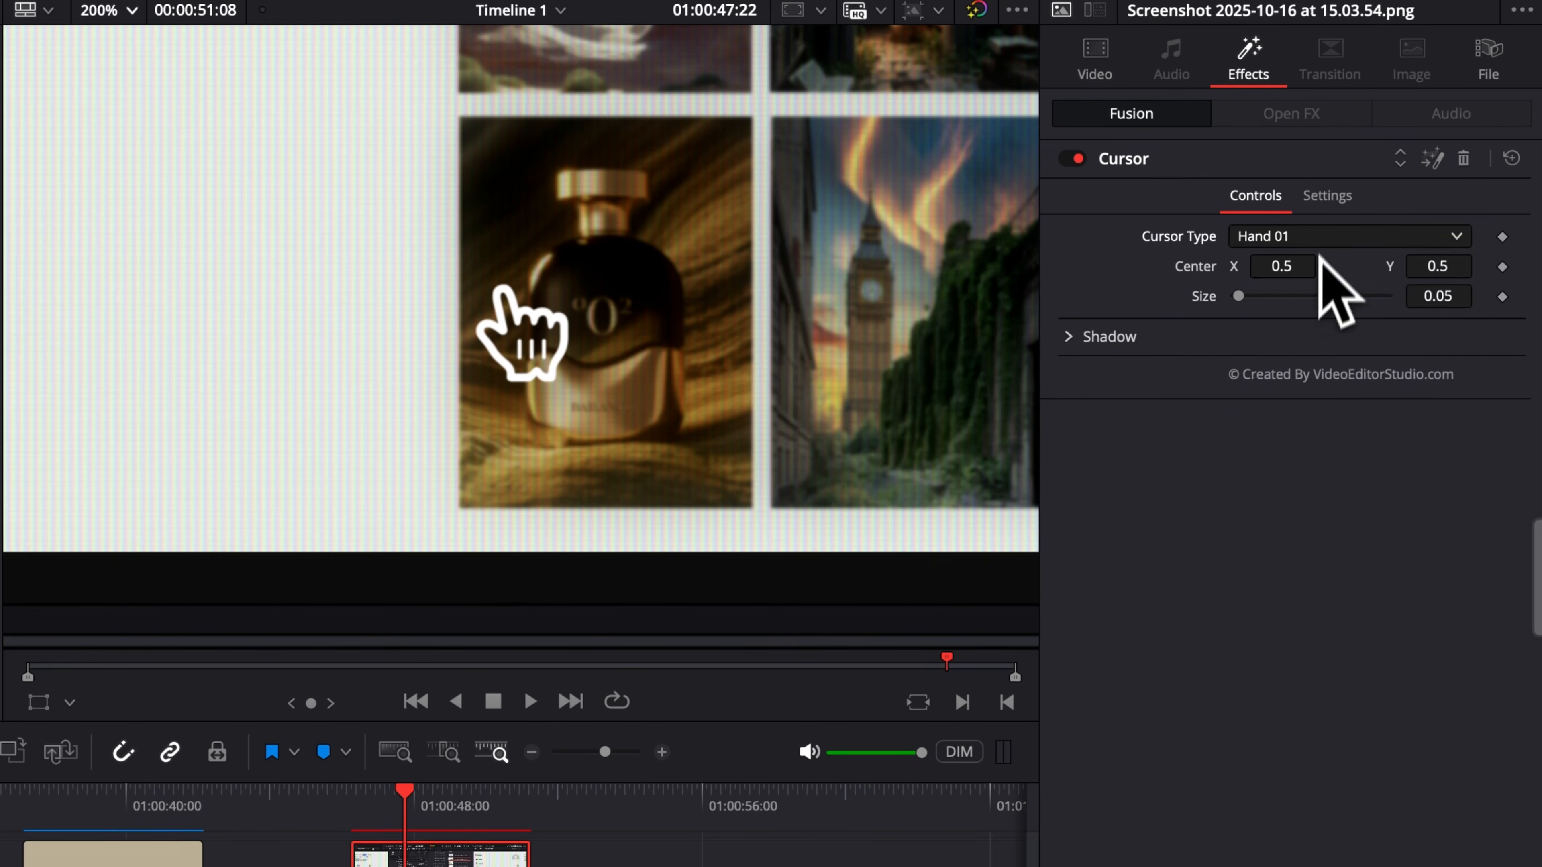
click(1324, 240)
click(1310, 351)
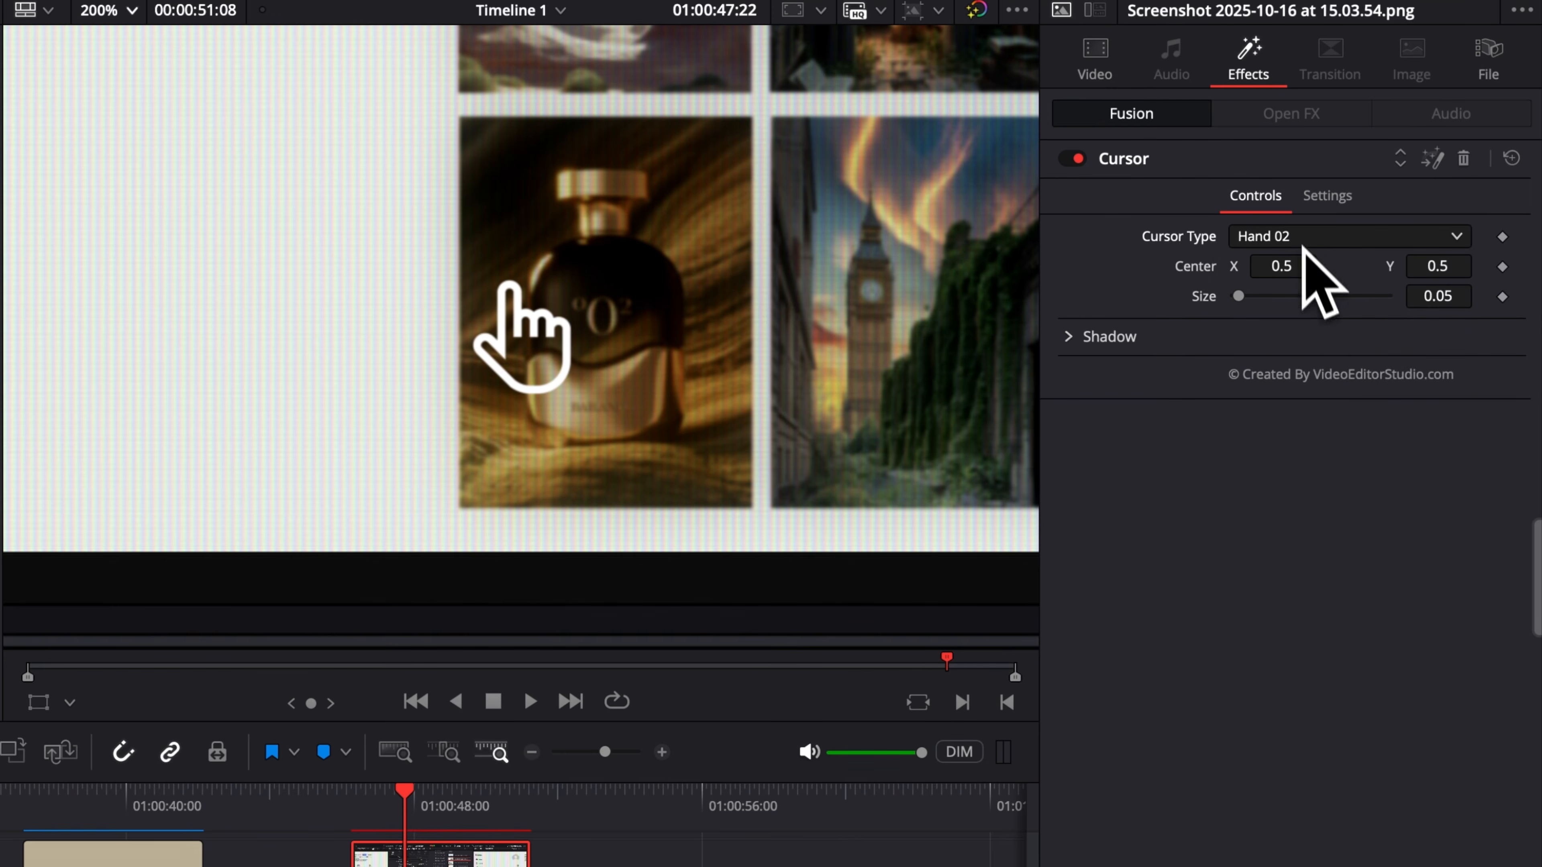
Try the Text Cursor 01, Text Cursor 02 and Cursor Progress types on the screenshot clip.
click(1309, 246)
click(1290, 375)
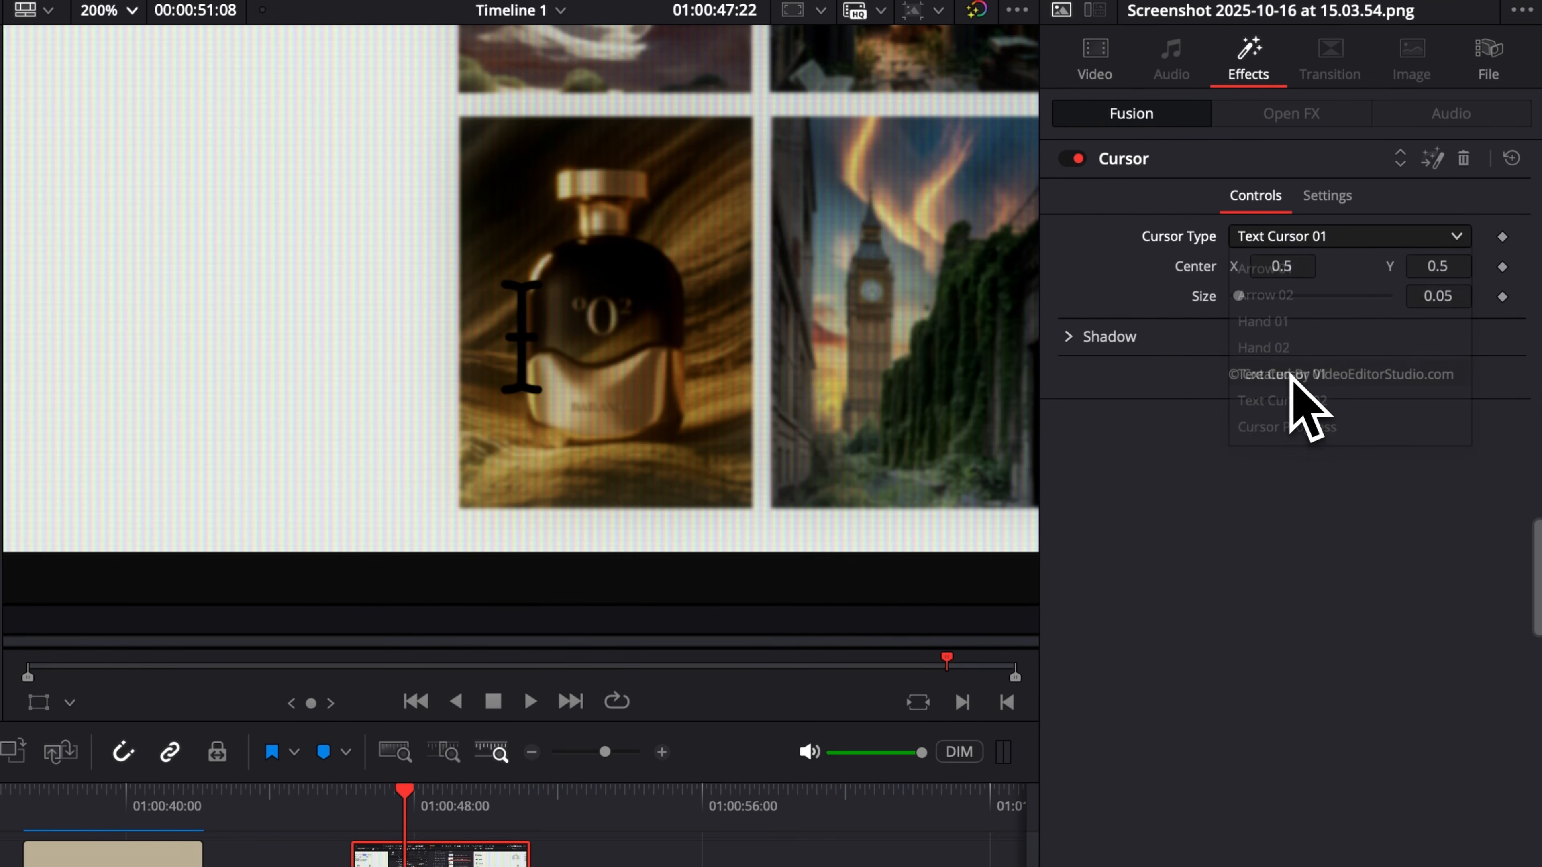
click(1346, 242)
click(1329, 398)
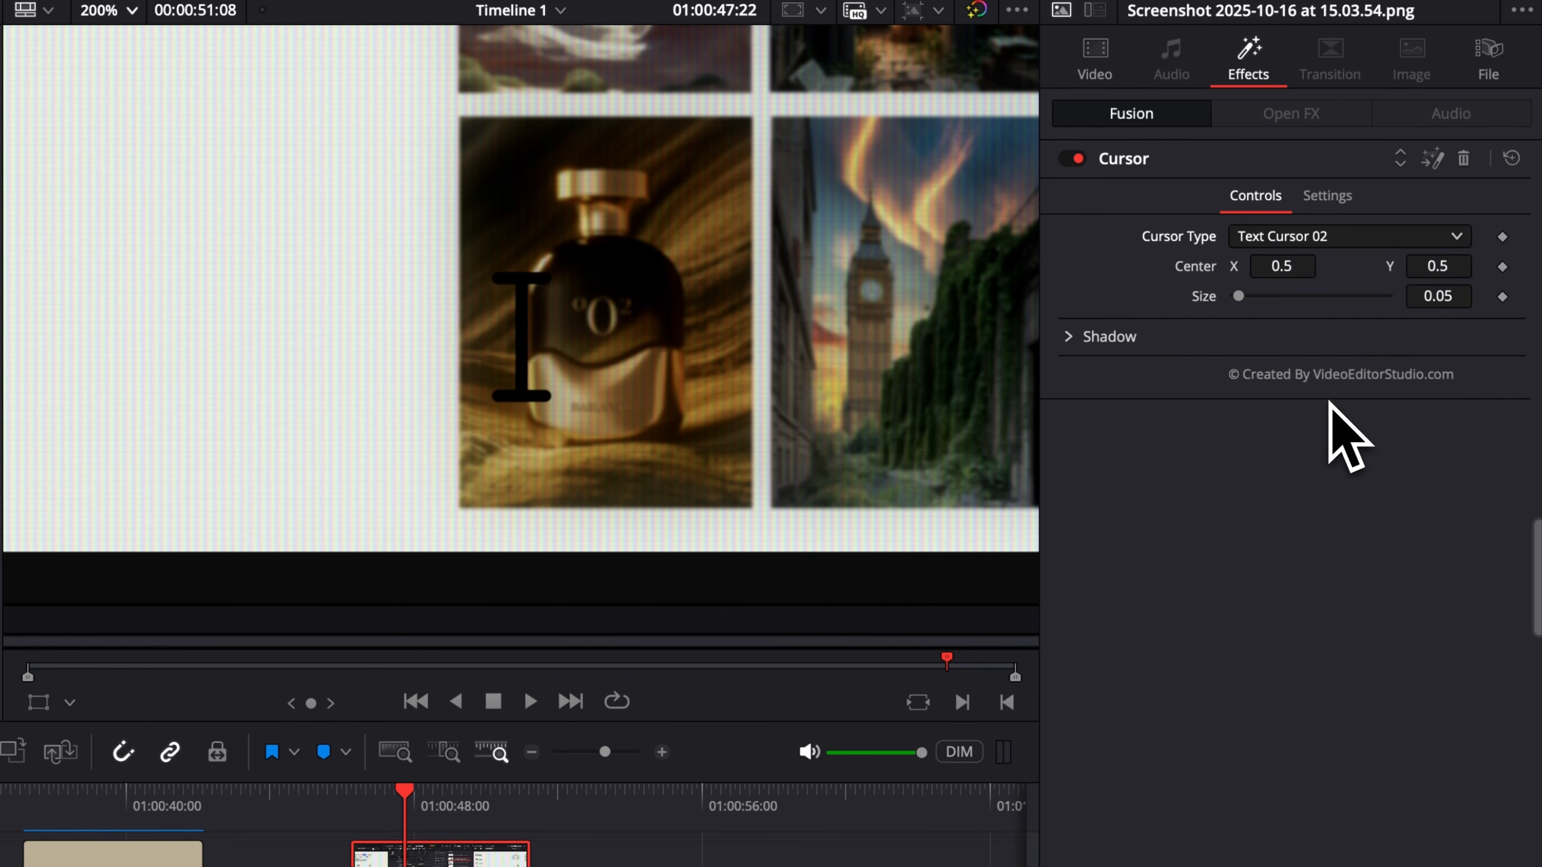
click(1338, 240)
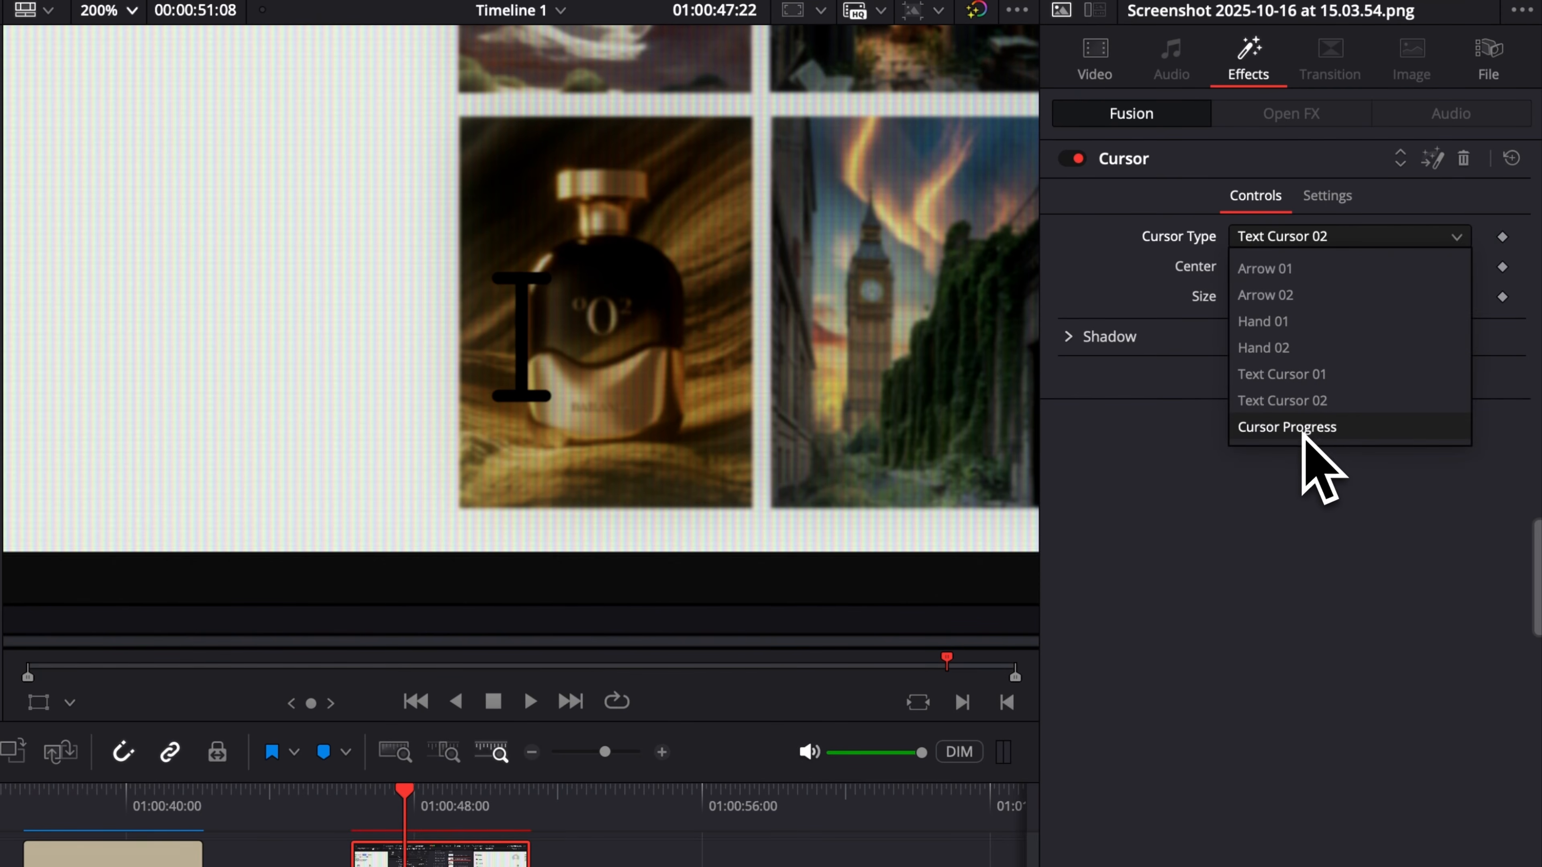
click(1303, 428)
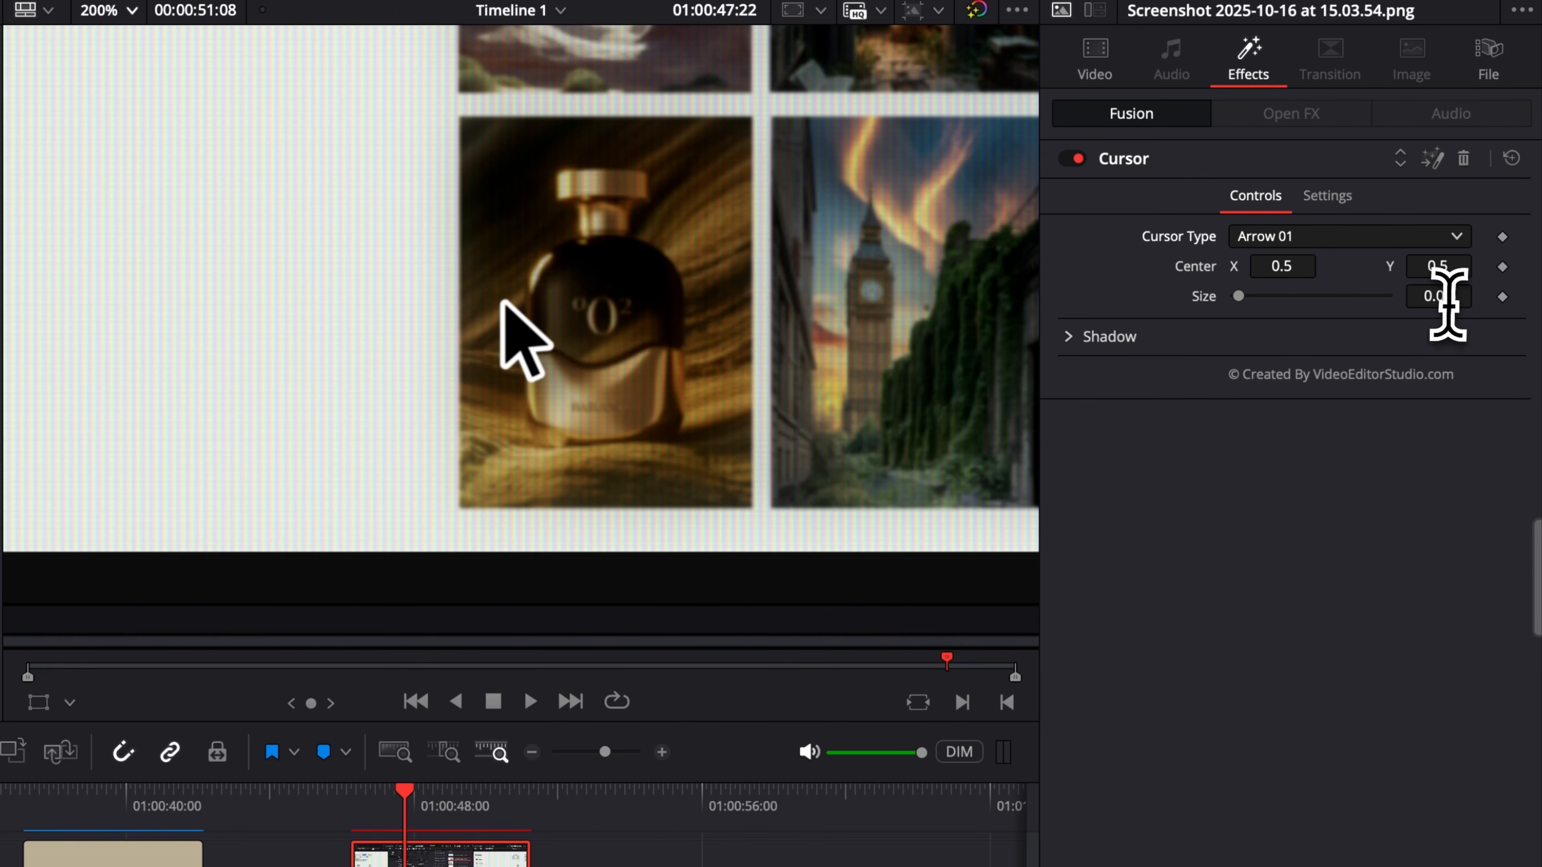
Try a cursor size of 0.21, return it to 0.05, and shift the cursor's Center X to 0.384.
mouse_move(1448, 302)
mouse_down()
mouse_move(1532, 303)
mouse_move(1477, 303)
mouse_up()
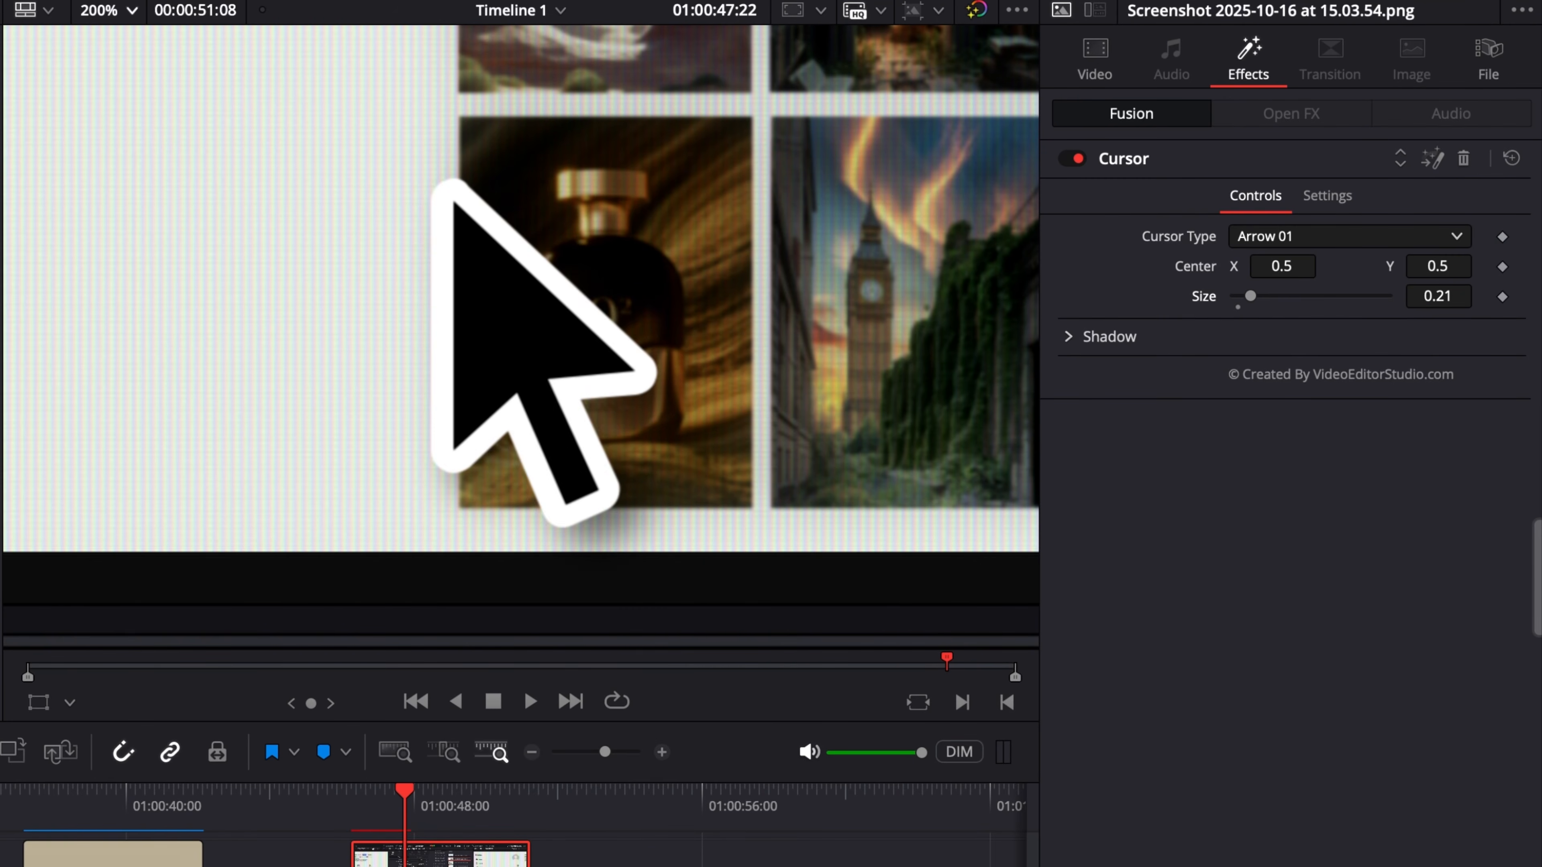
click(1239, 301)
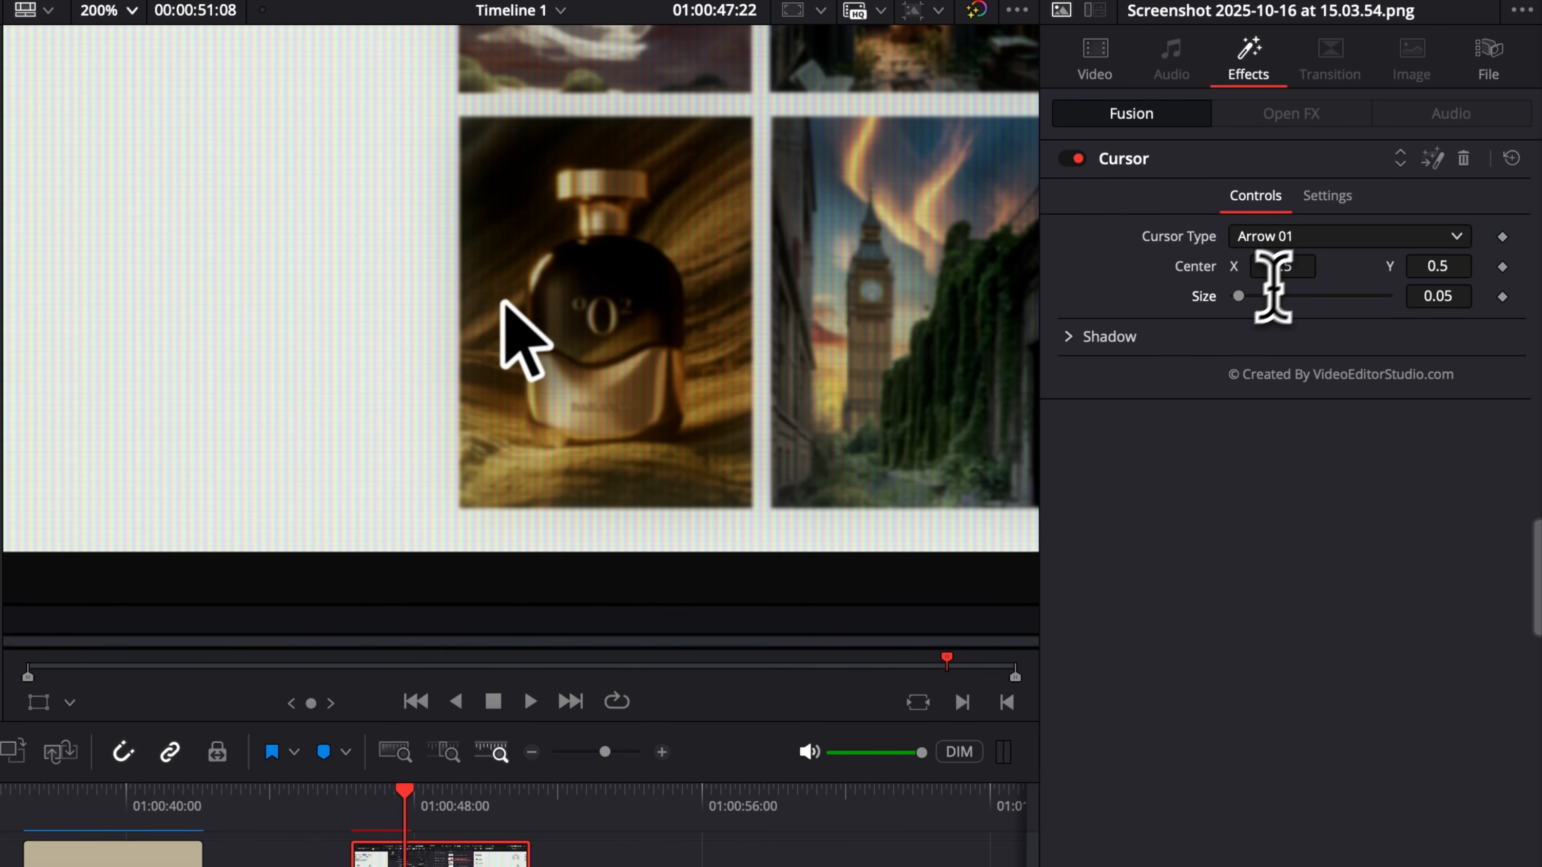
mouse_move(1273, 269)
mouse_down()
mouse_move(1238, 269)
mouse_move(1299, 269)
mouse_move(1258, 269)
mouse_up()
Expand the cursor's shadow settings and try a shadow strength of 1.0 and a different blur.
click(1070, 336)
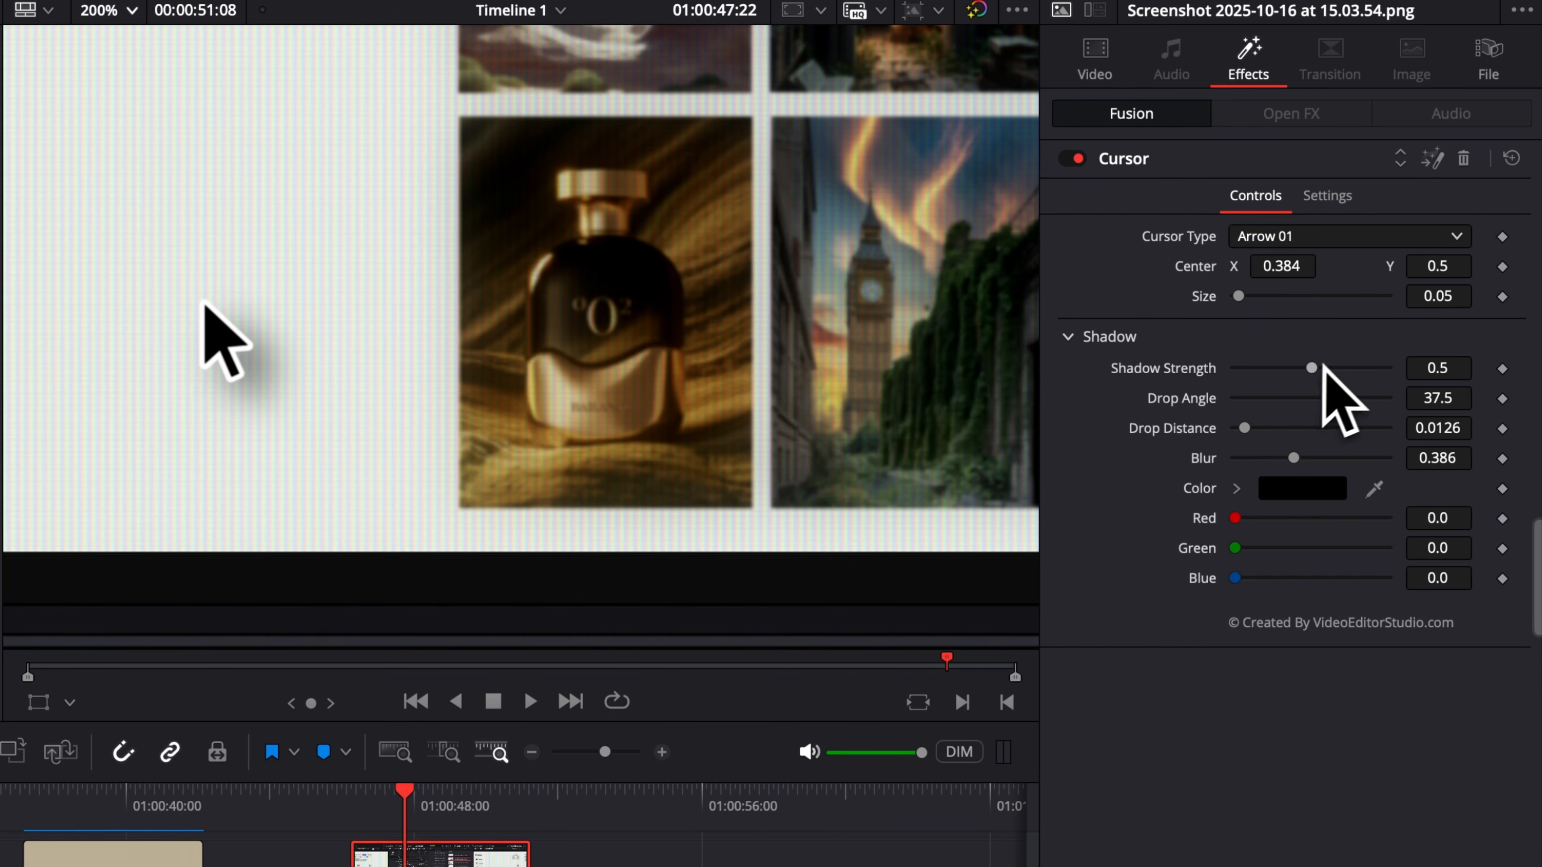
drag(1311, 367, 1500, 395)
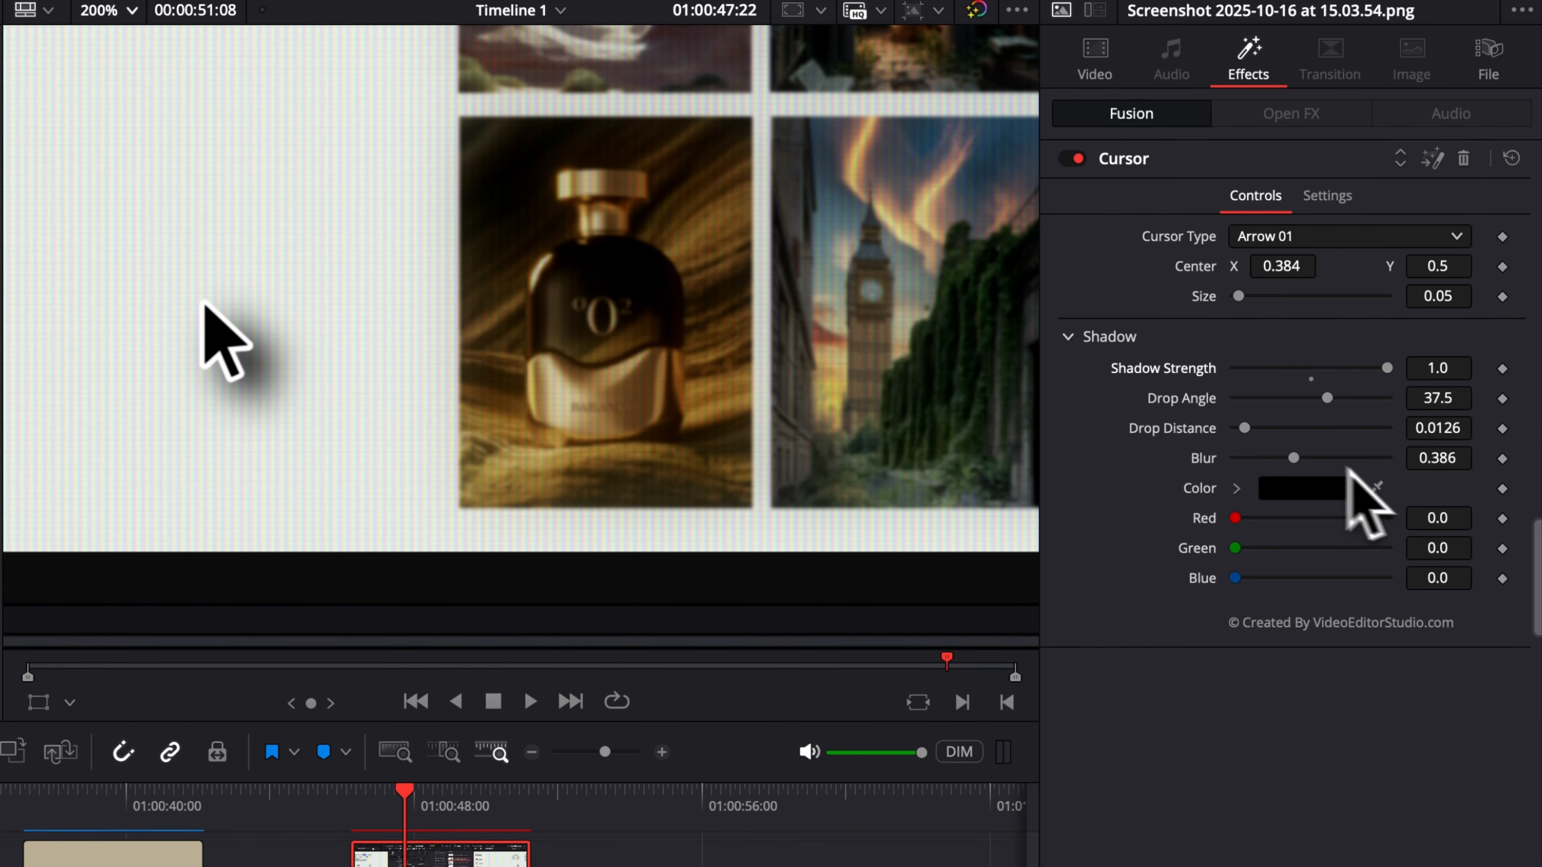
mouse_move(1293, 458)
mouse_down()
mouse_move(1408, 459)
mouse_move(1297, 461)
mouse_up()
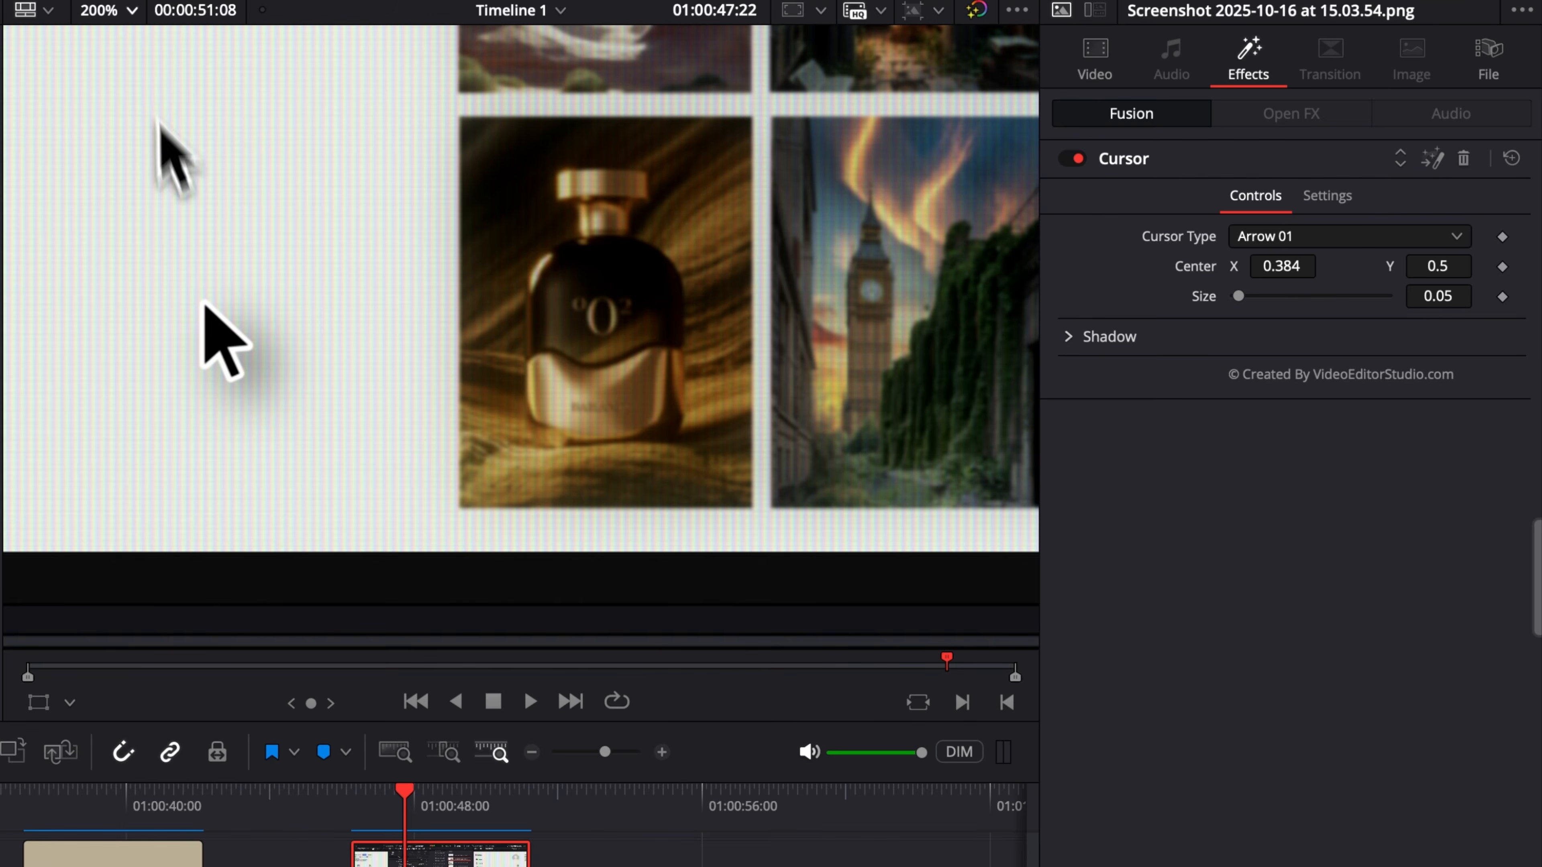
Fit the frame in the viewer, set the cursor's Center X to 0.35, and keyframe its position at 01:00:46:27.
click(132, 10)
click(131, 37)
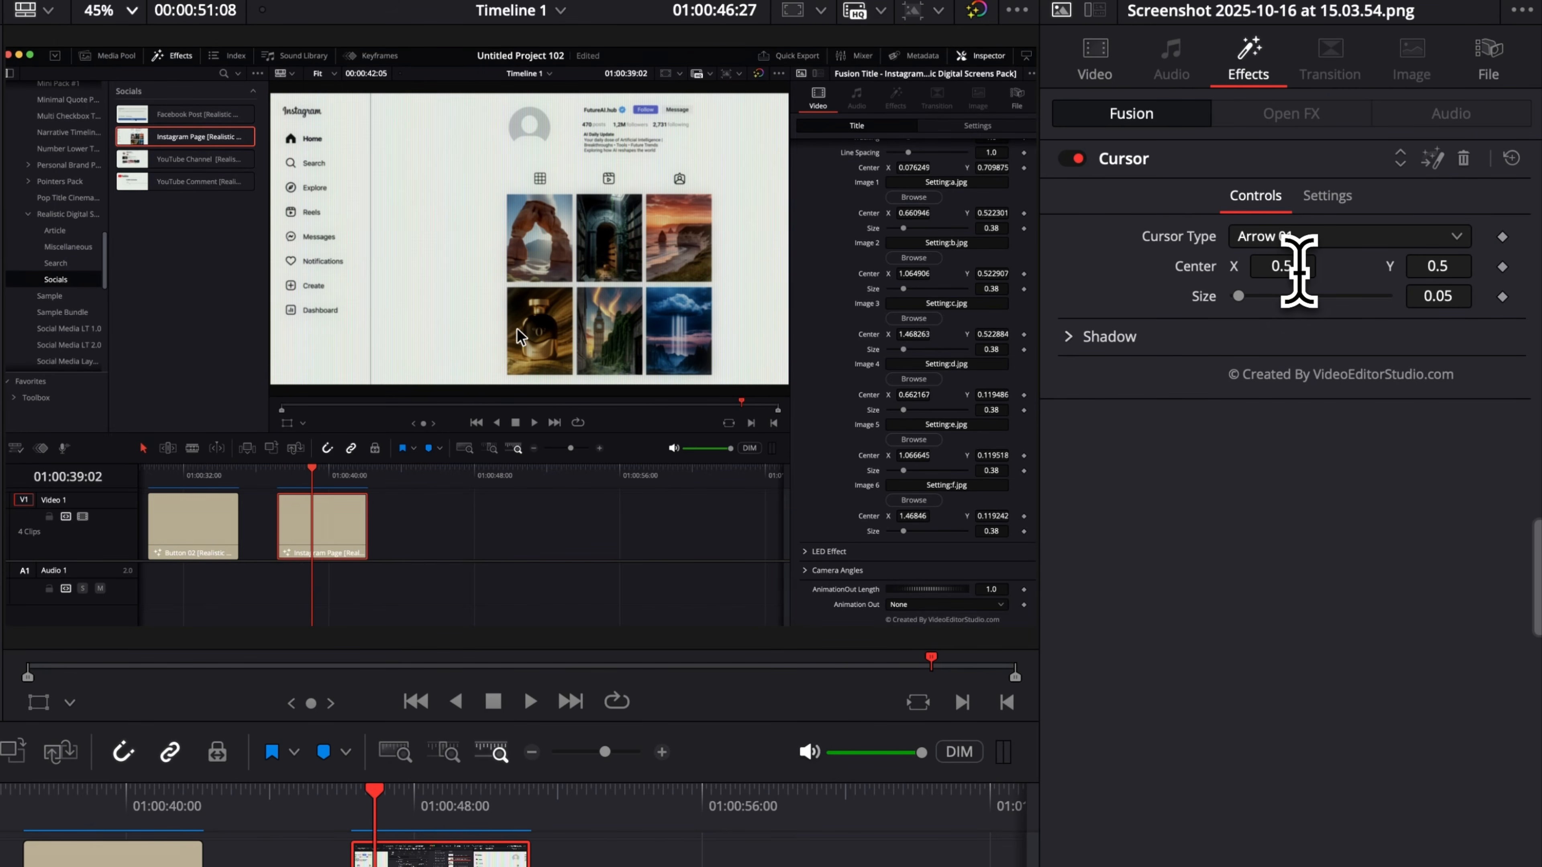
drag(1297, 268, 1245, 267)
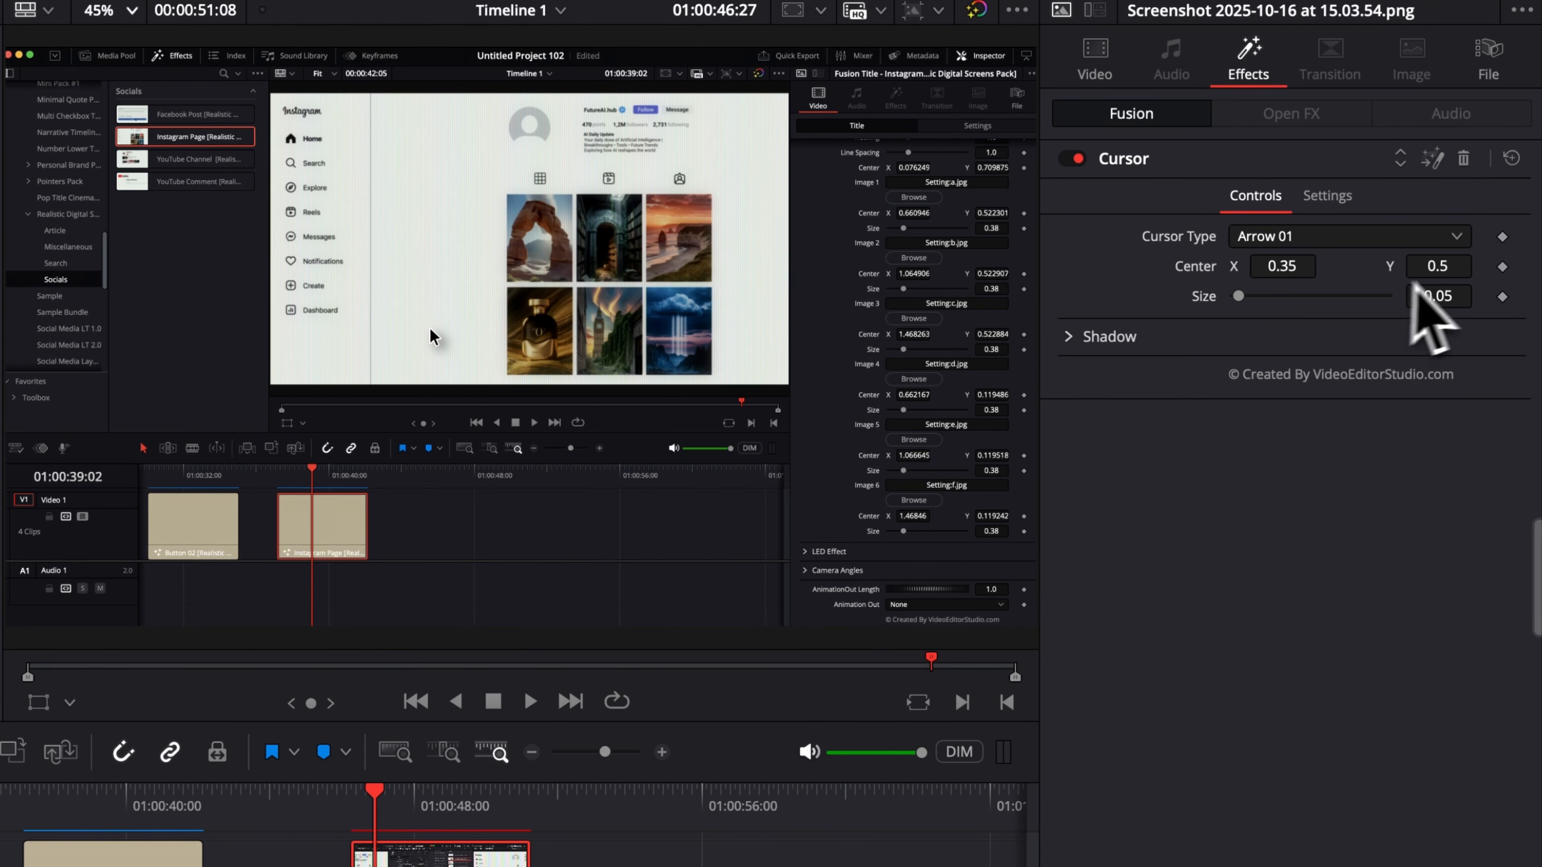
click(1502, 267)
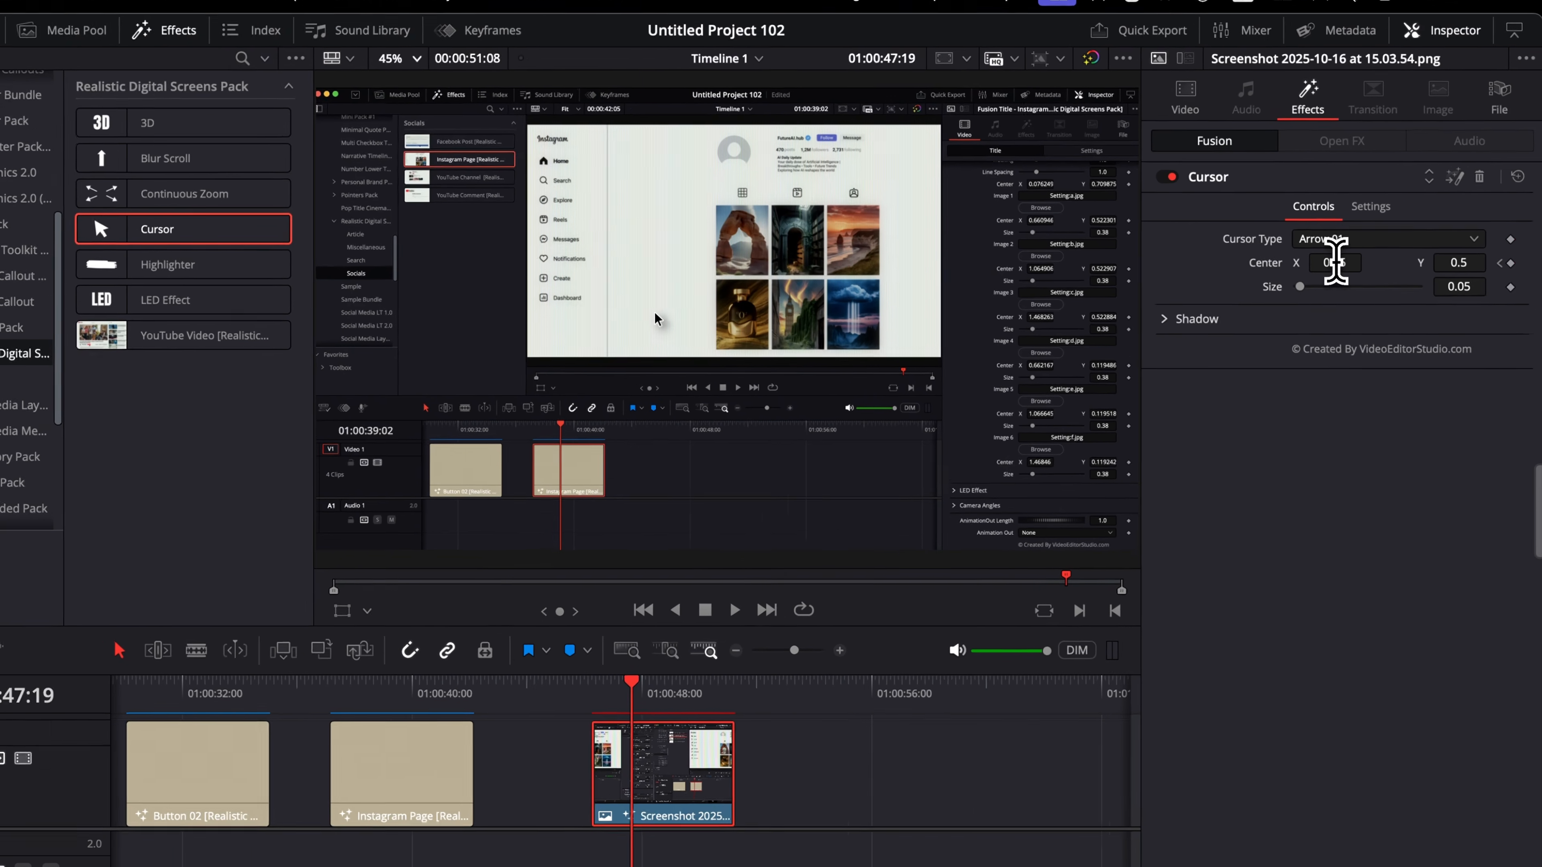
At 01:00:47:19, move the cursor onto Dashboard with Center X 0.183 and Y 0.529, and play back the animation.
drag(1348, 261, 1391, 261)
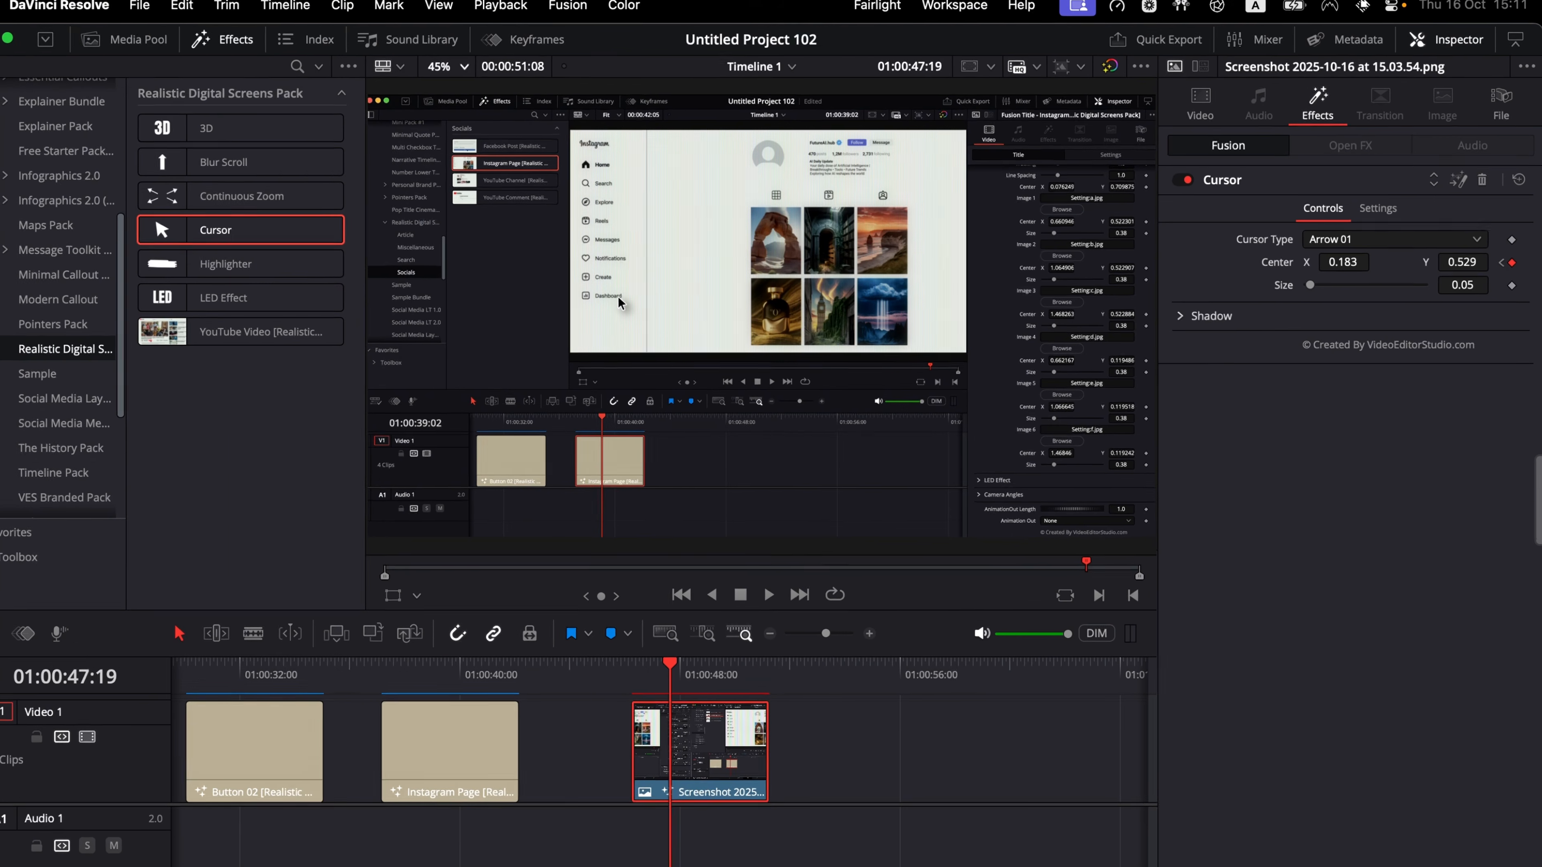
click(667, 655)
key(space)
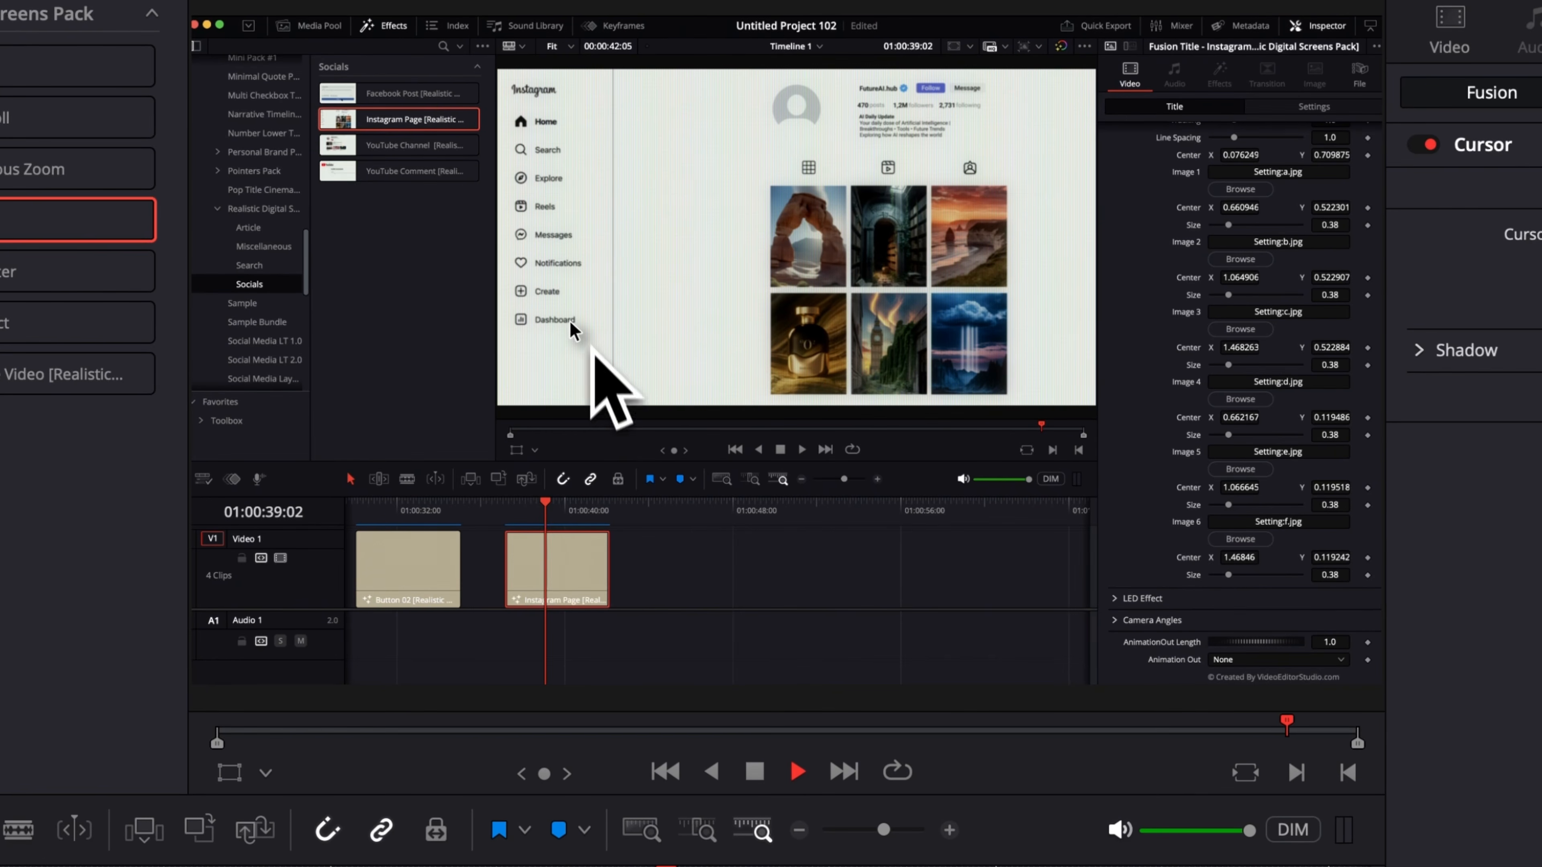
Keyframe the cursor's hold on Dashboard at 01:00:48:11, and at 01:00:49:01 move it onto the Follow button.
key(space)
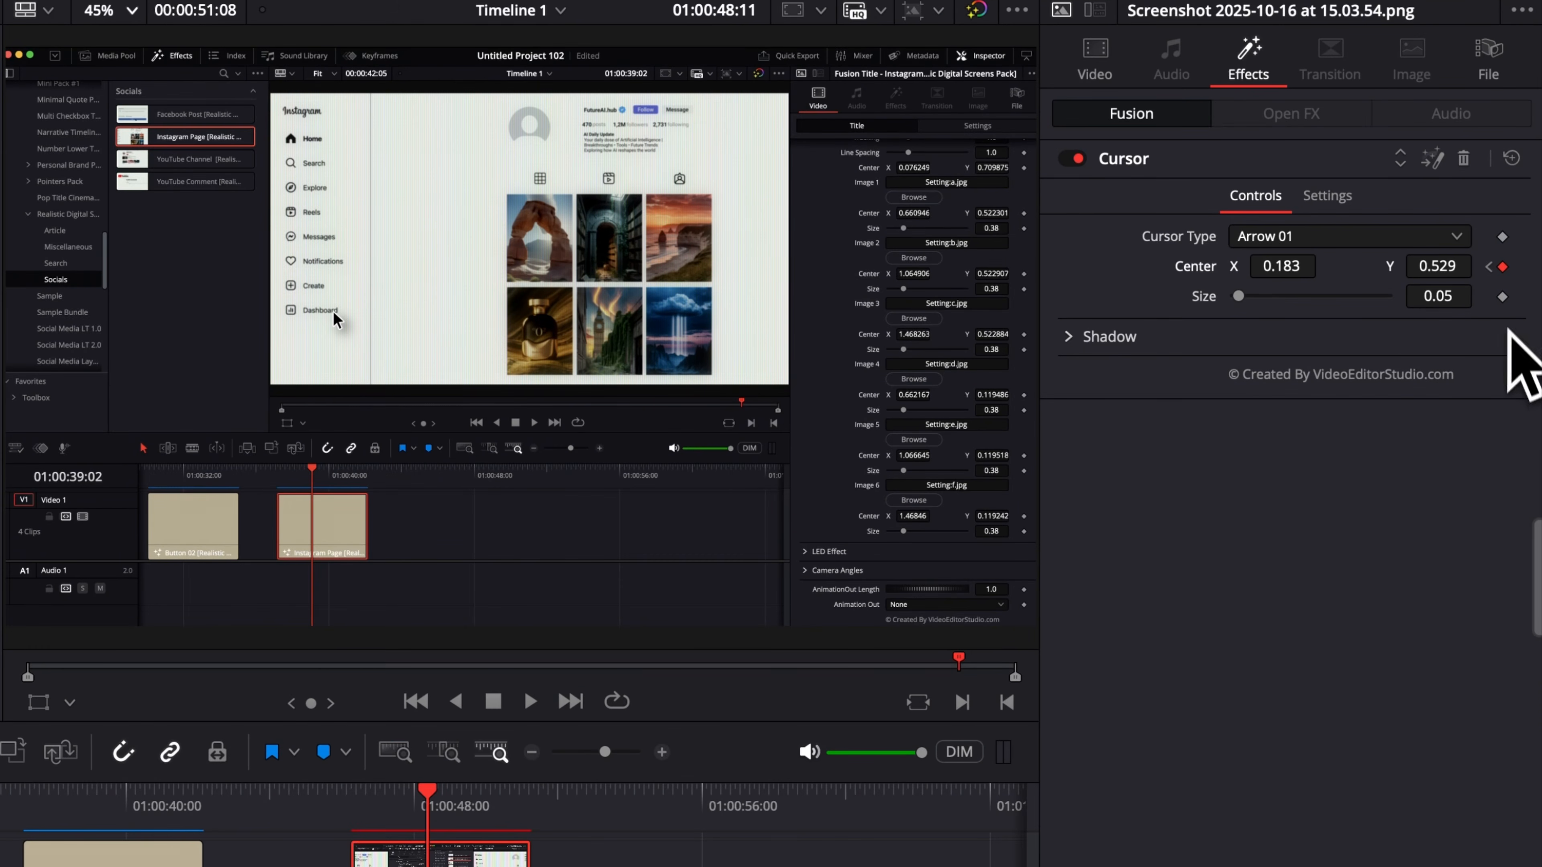
drag(429, 802, 451, 802)
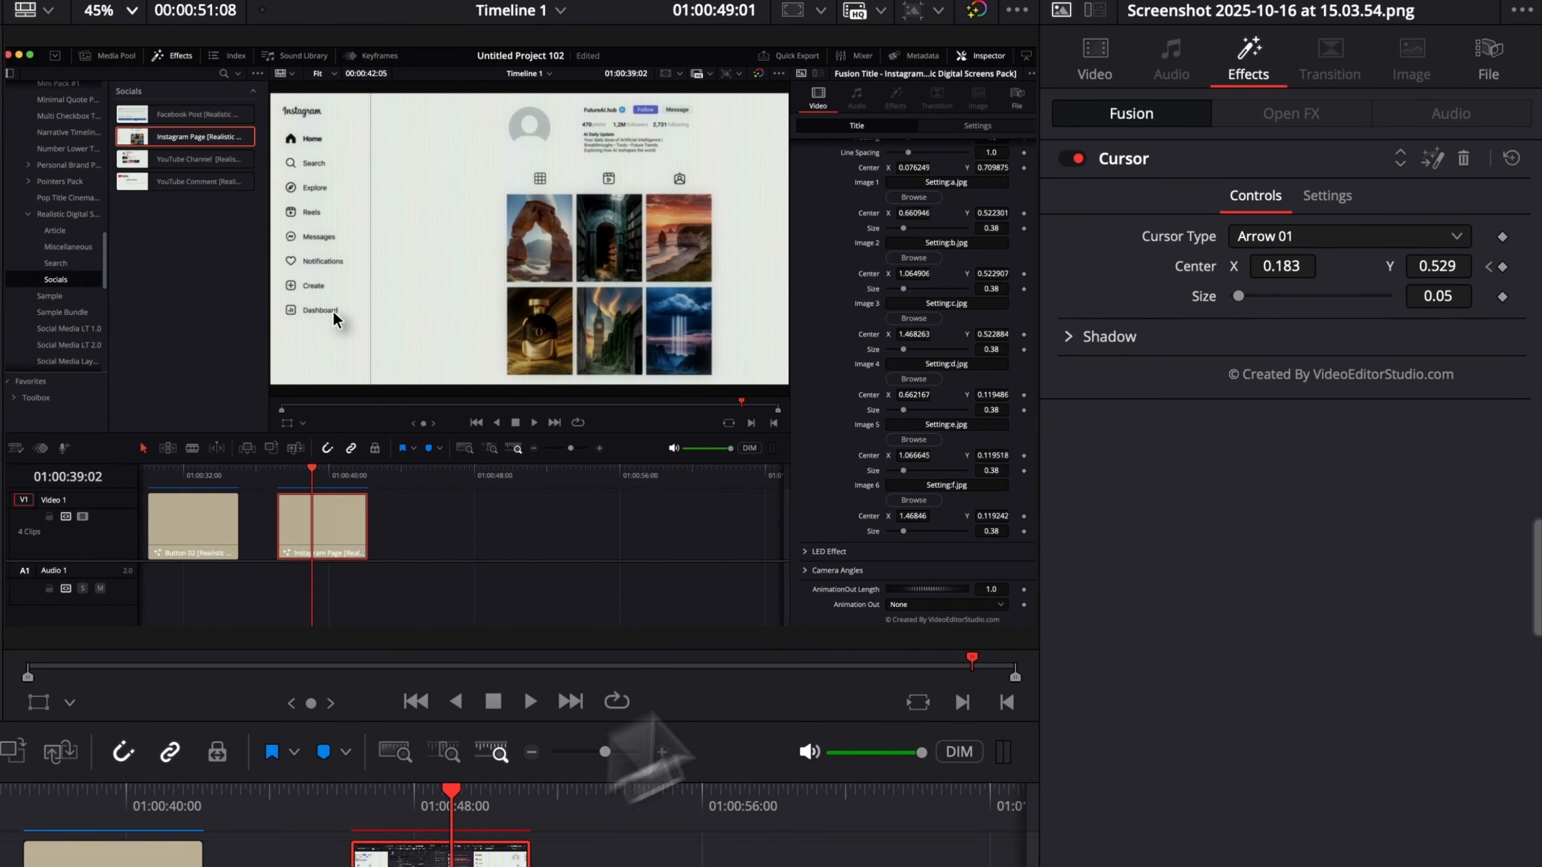
drag(1278, 267, 1535, 267)
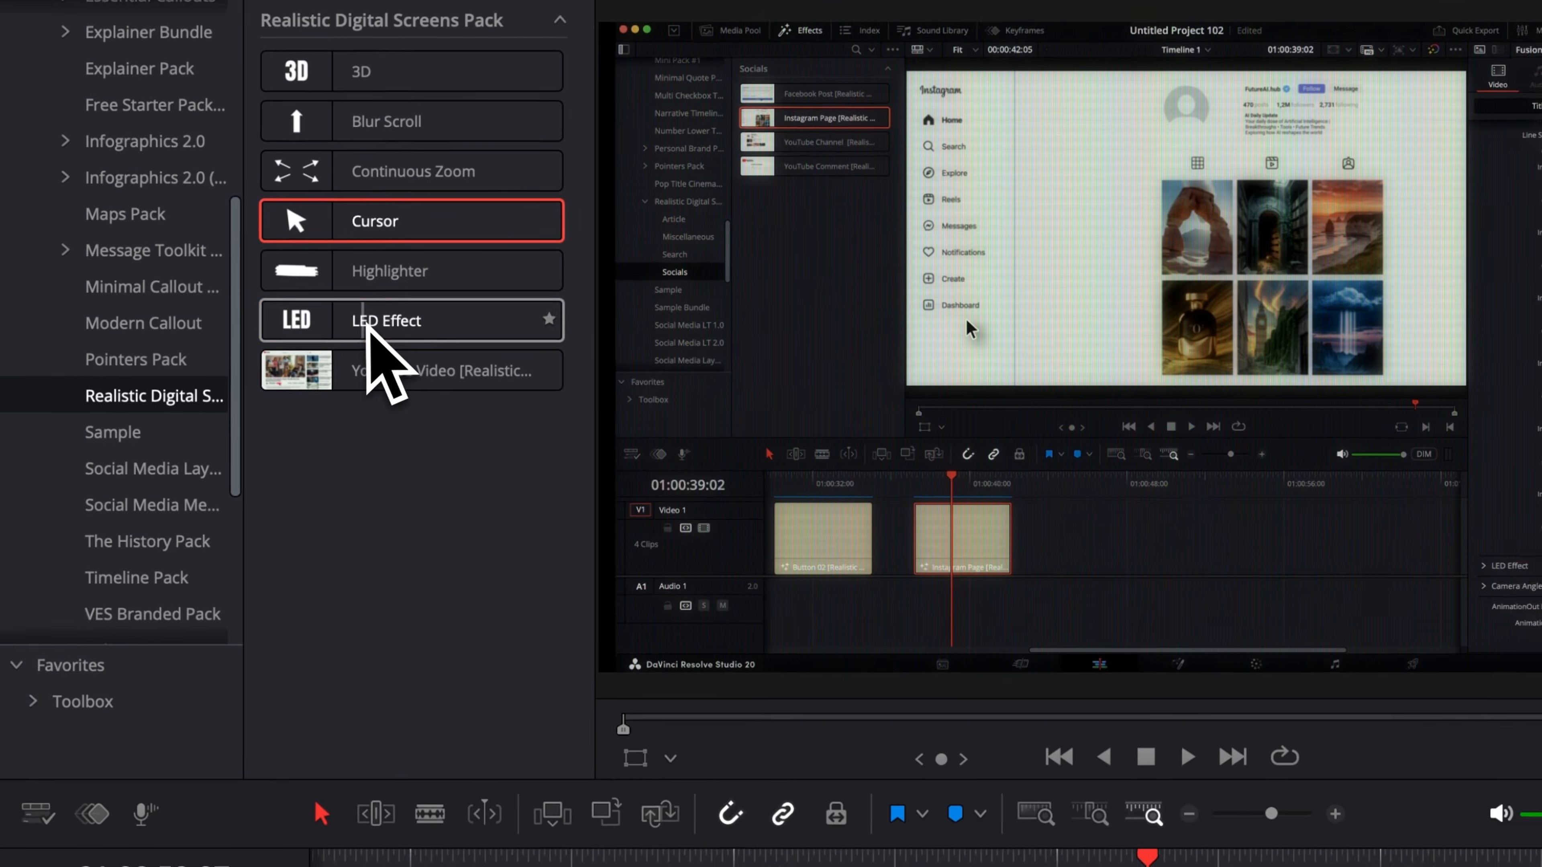
Apply the pack's LED Effect to the screenshot clip and expand its controls.
drag(300, 302, 382, 325)
drag(635, 389, 1117, 866)
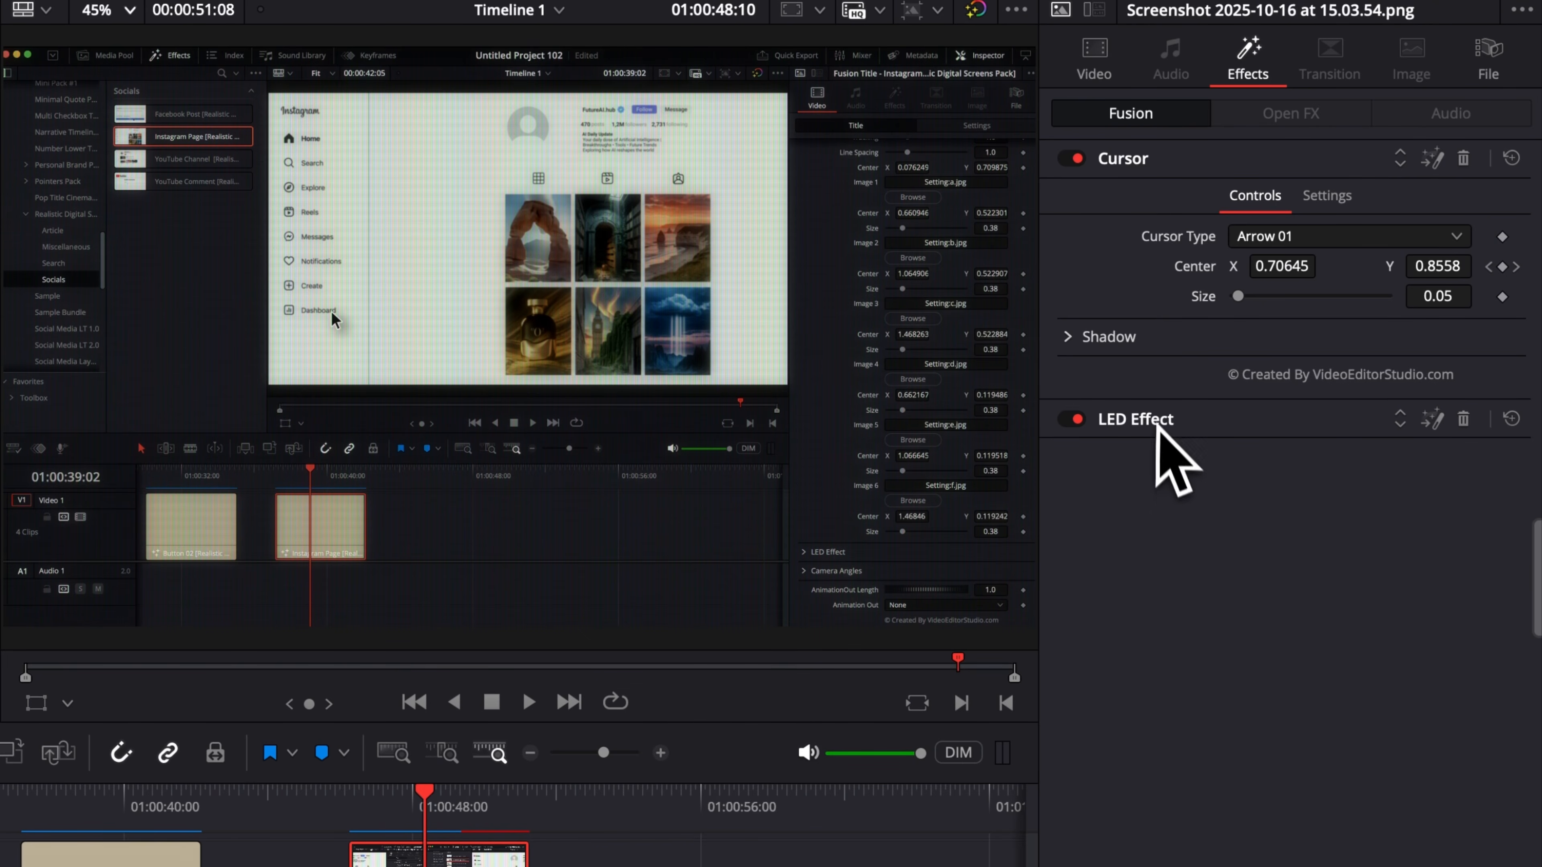
click(1153, 421)
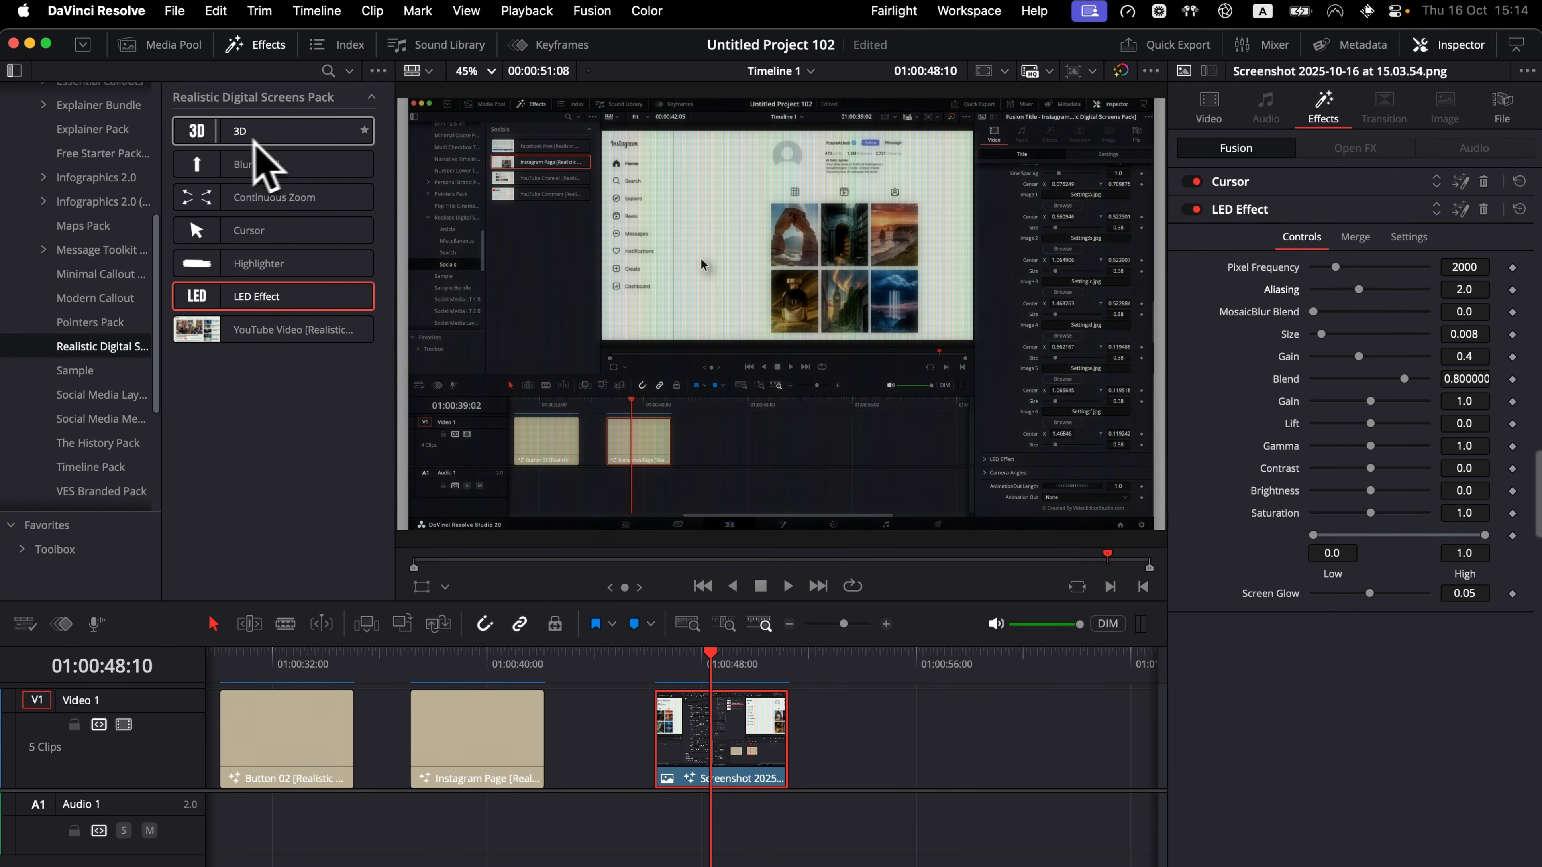
Apply the 3D effect to the screenshot clip and try its presets Pre-made 01, Pre-made 02 and Pre-made 03.
drag(226, 138, 747, 736)
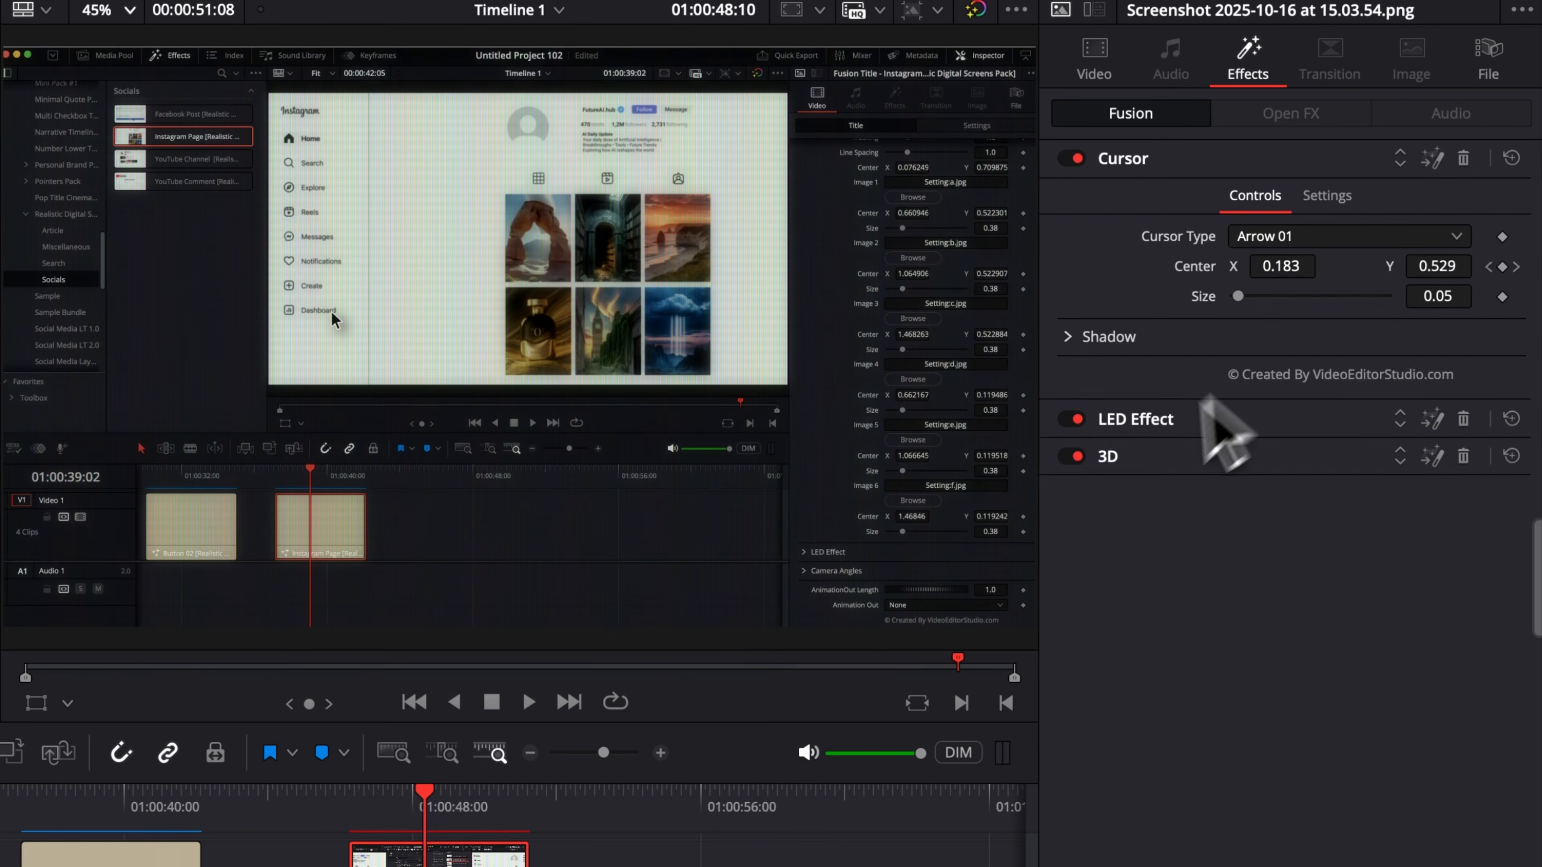
click(1237, 401)
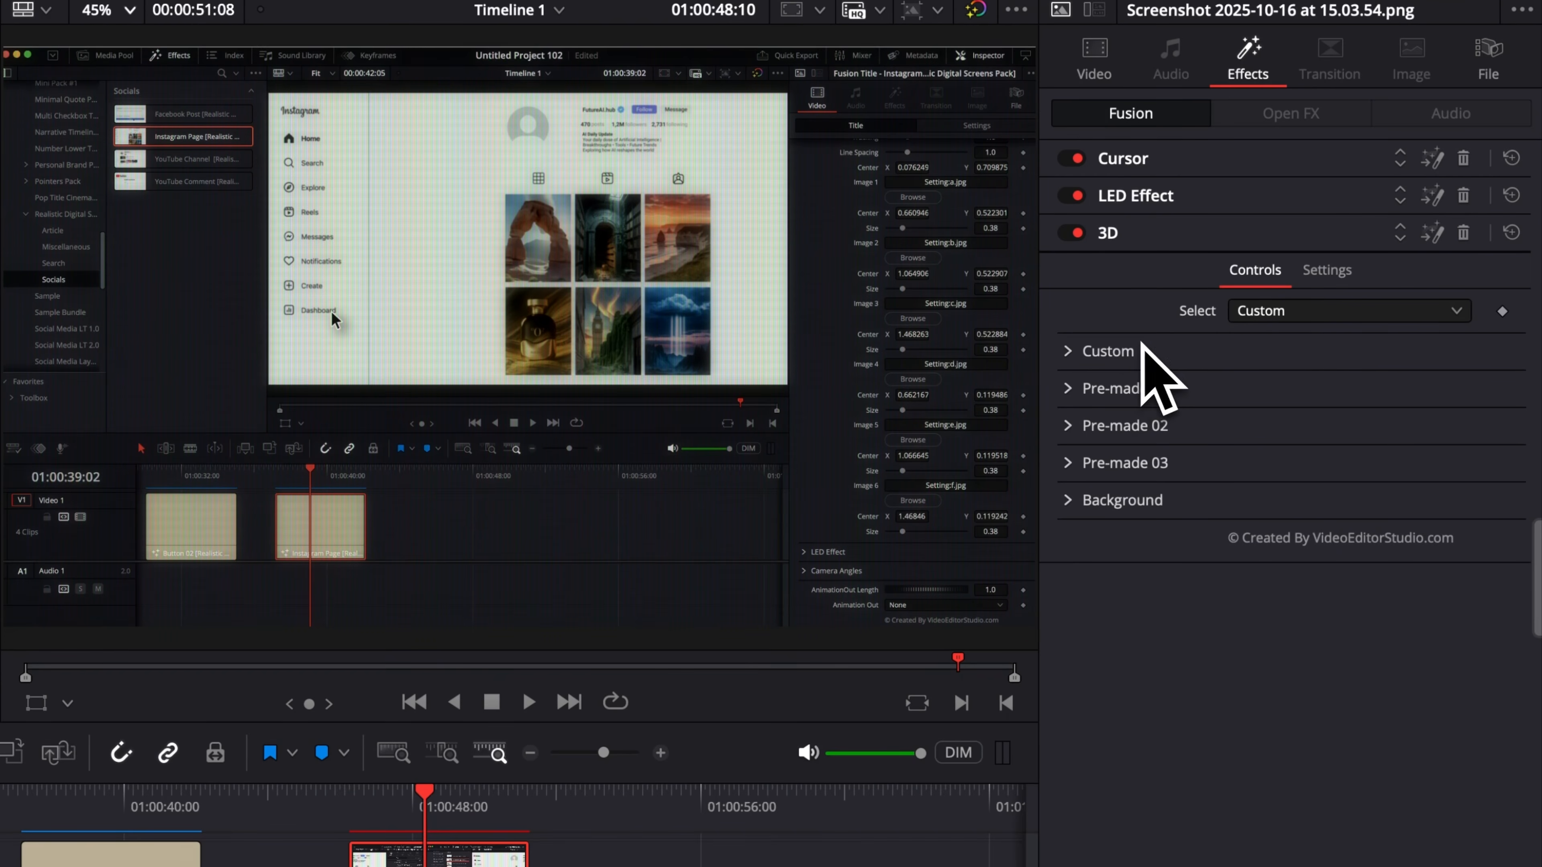
click(1290, 316)
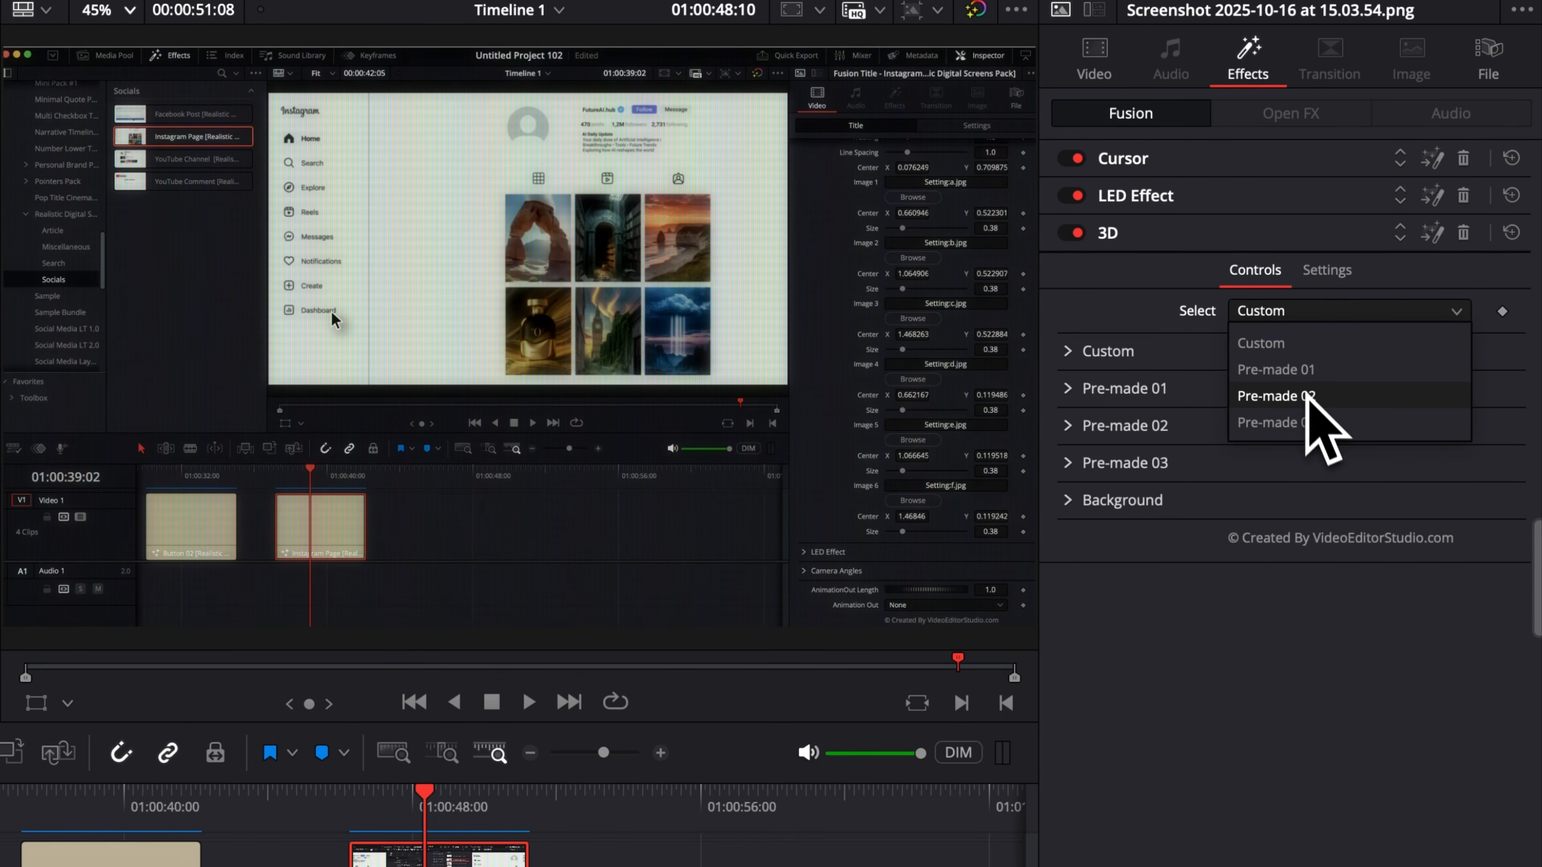
click(1309, 372)
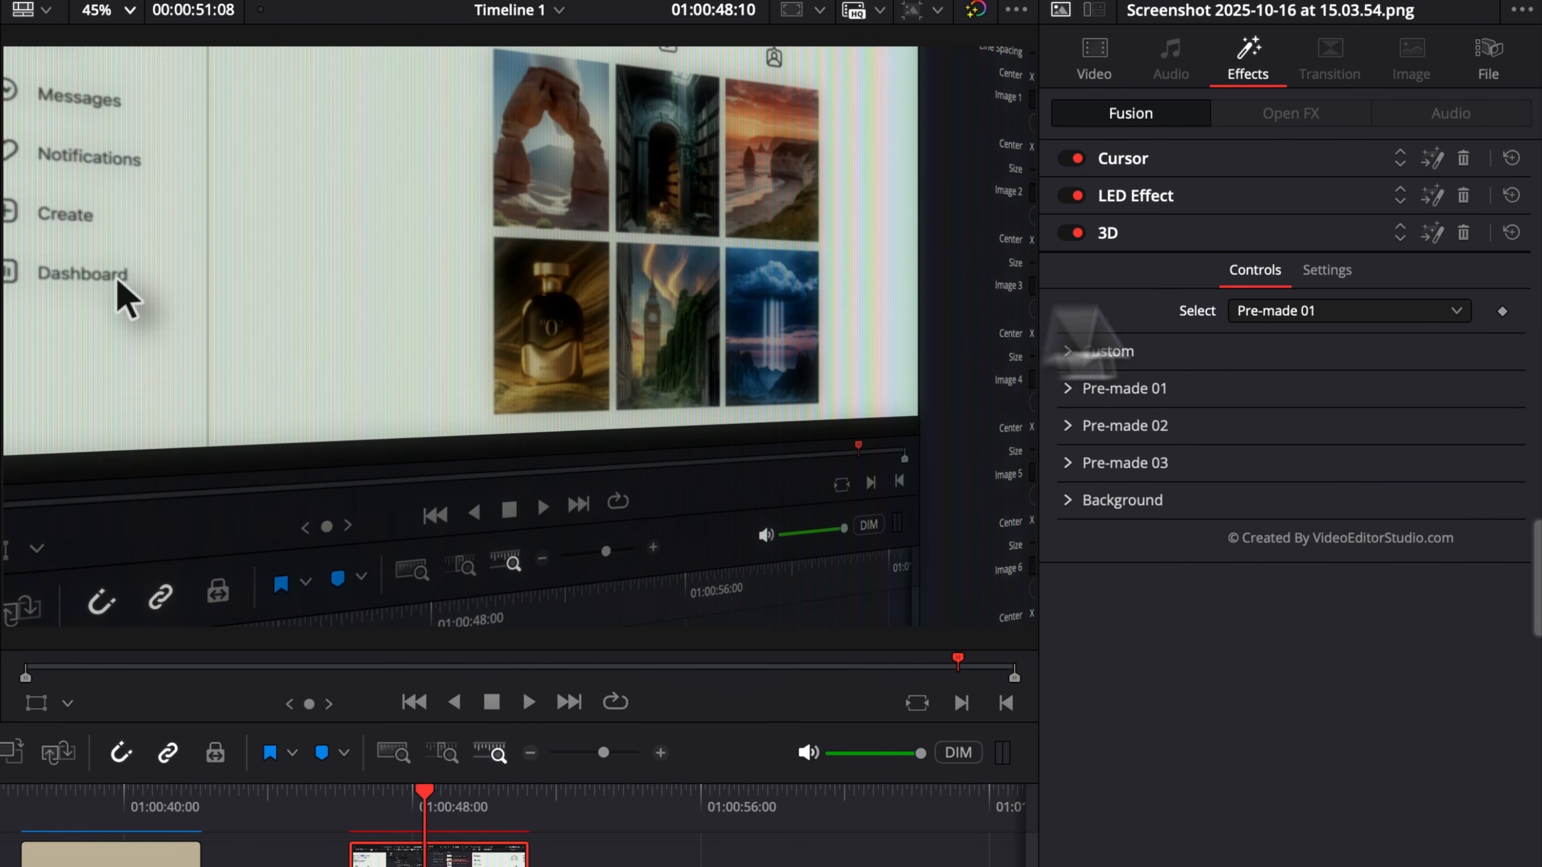
click(1332, 308)
click(1306, 395)
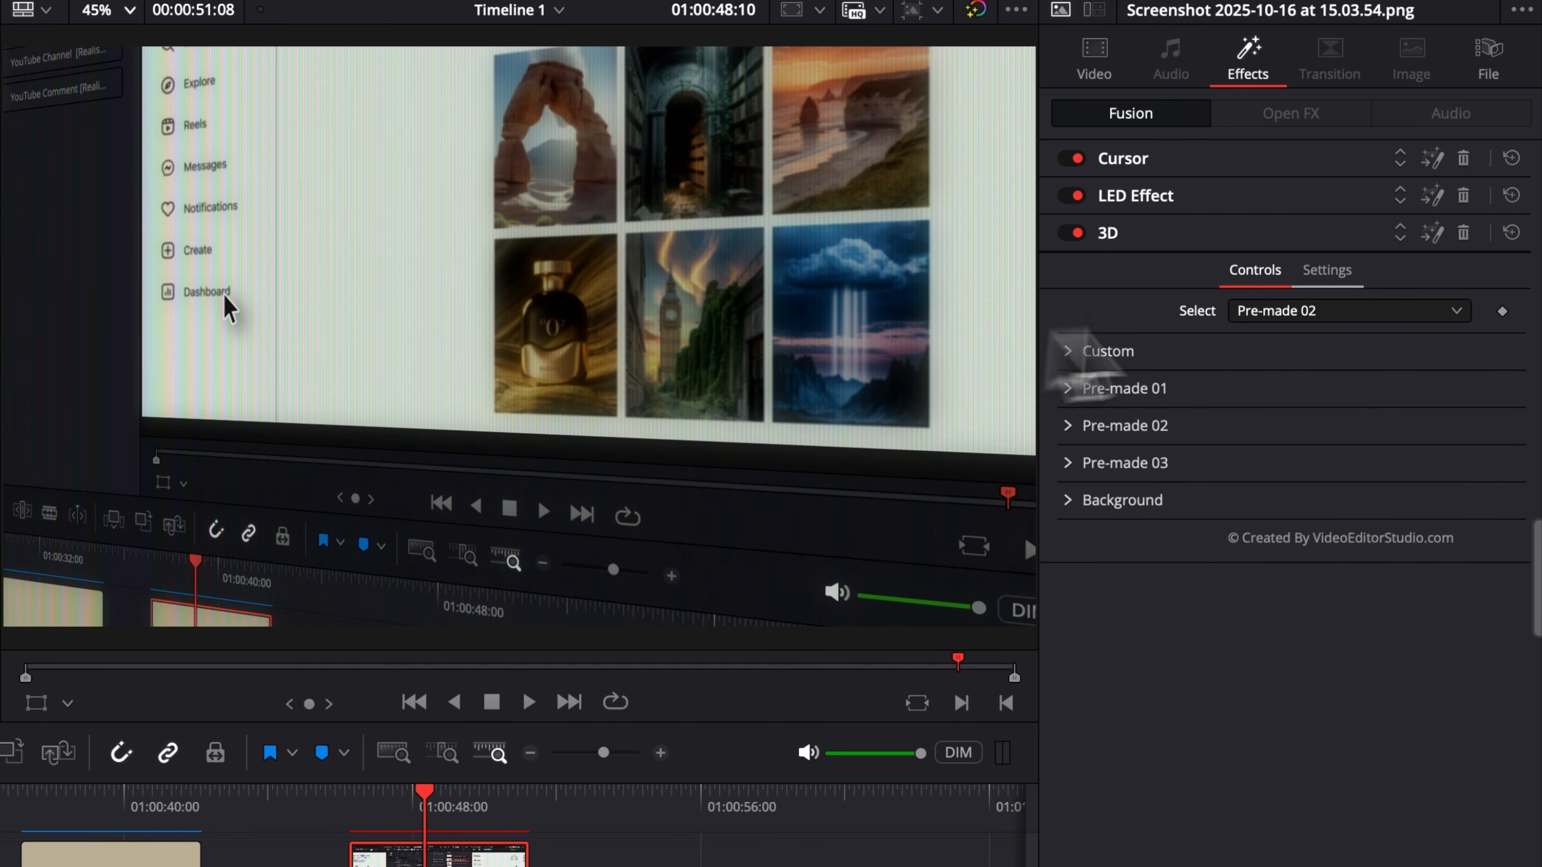
click(1302, 311)
click(1305, 422)
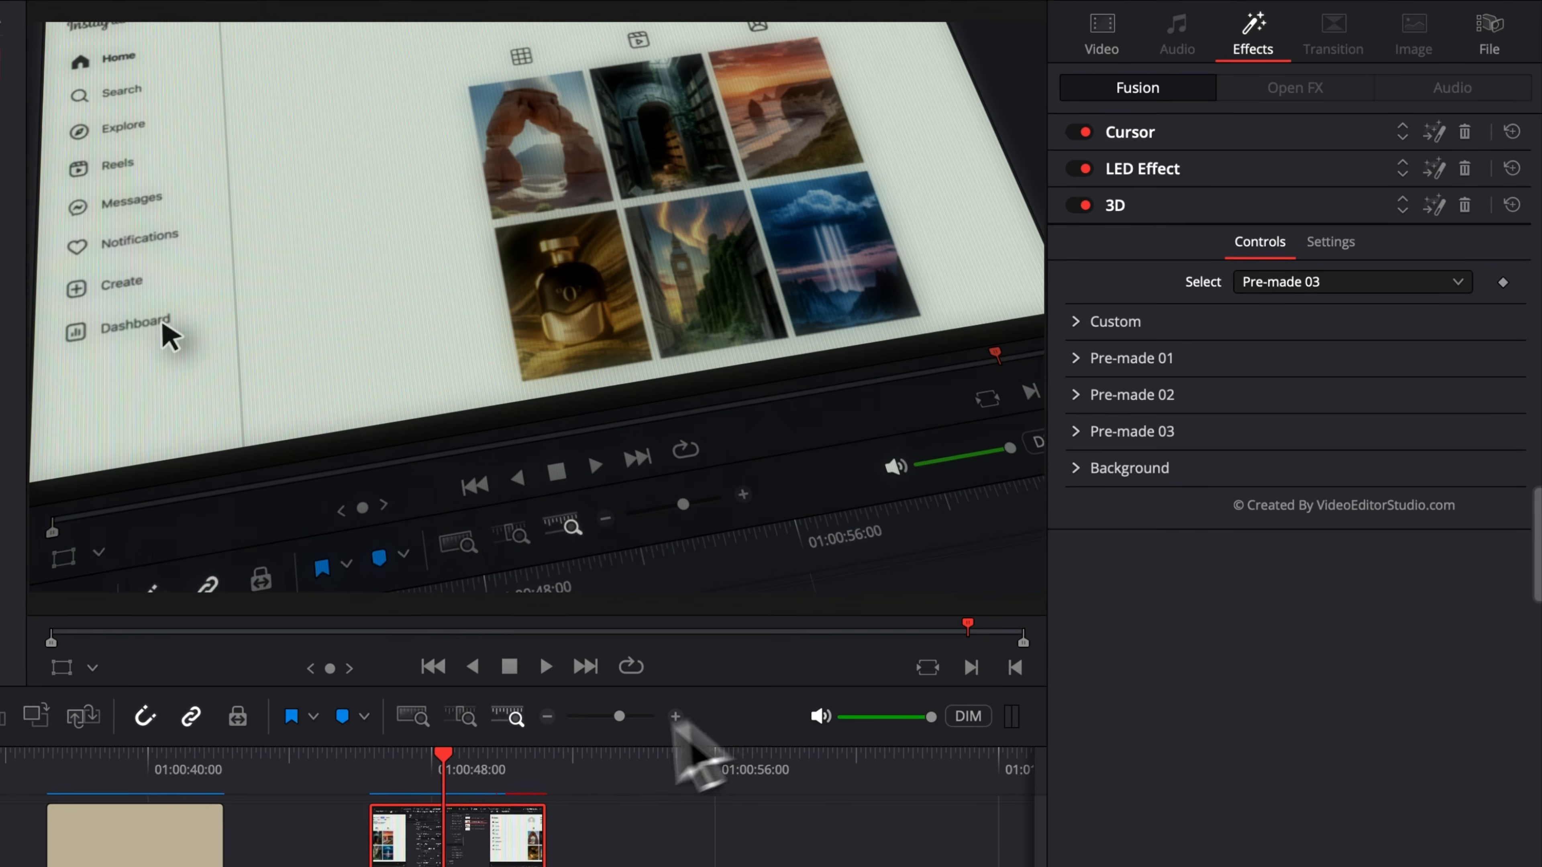
Keyframe the 3D preset as Pre-made 03, and further along the clip try Pre-made 01 and switch to Pre-made 02.
drag(667, 669, 662, 670)
drag(378, 773, 418, 779)
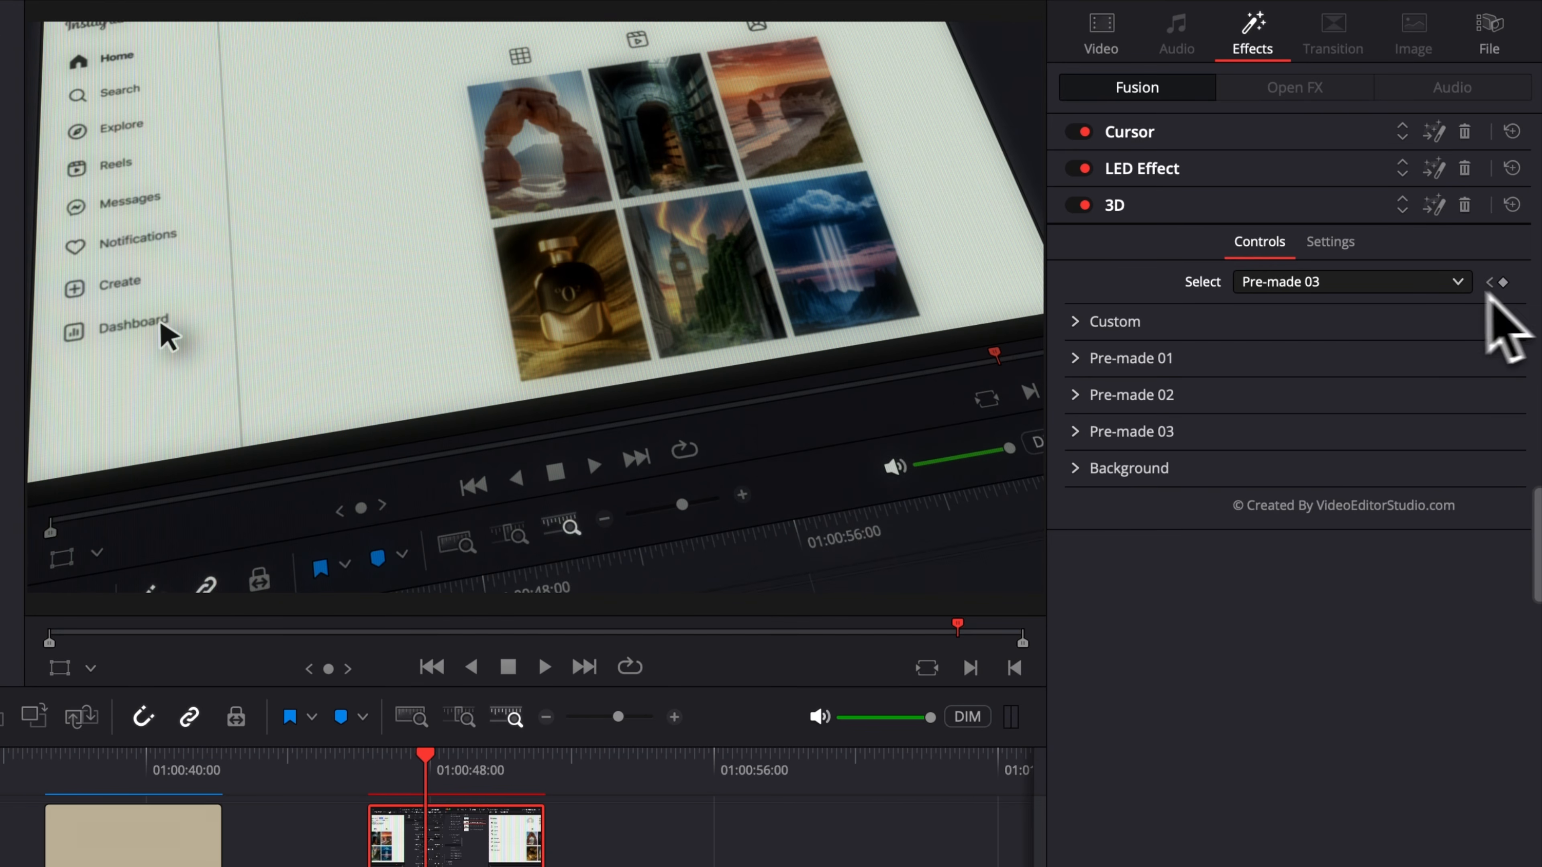
click(1385, 287)
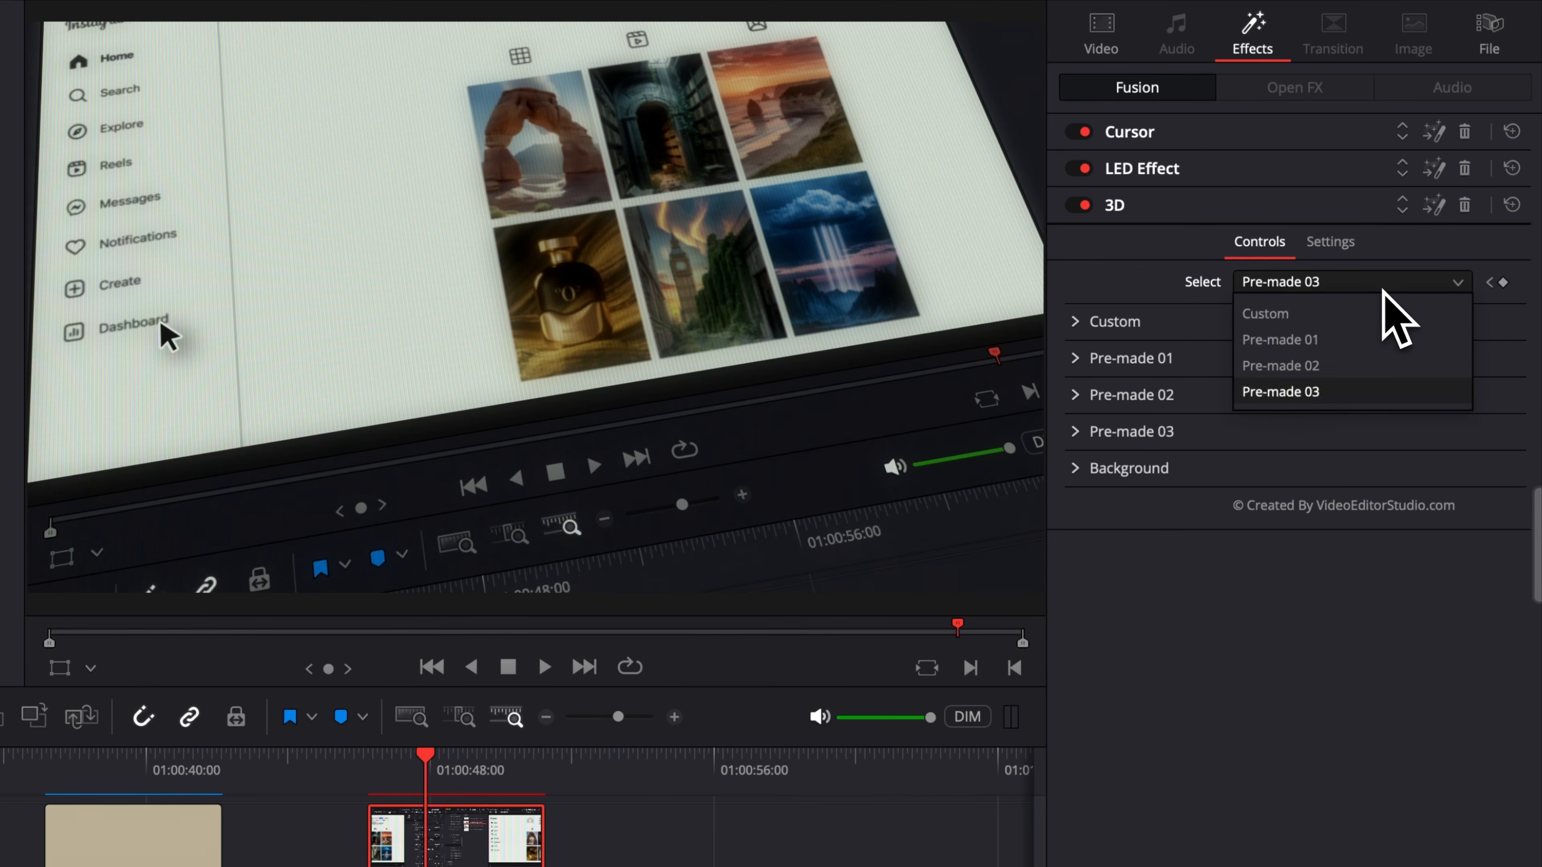
click(1348, 341)
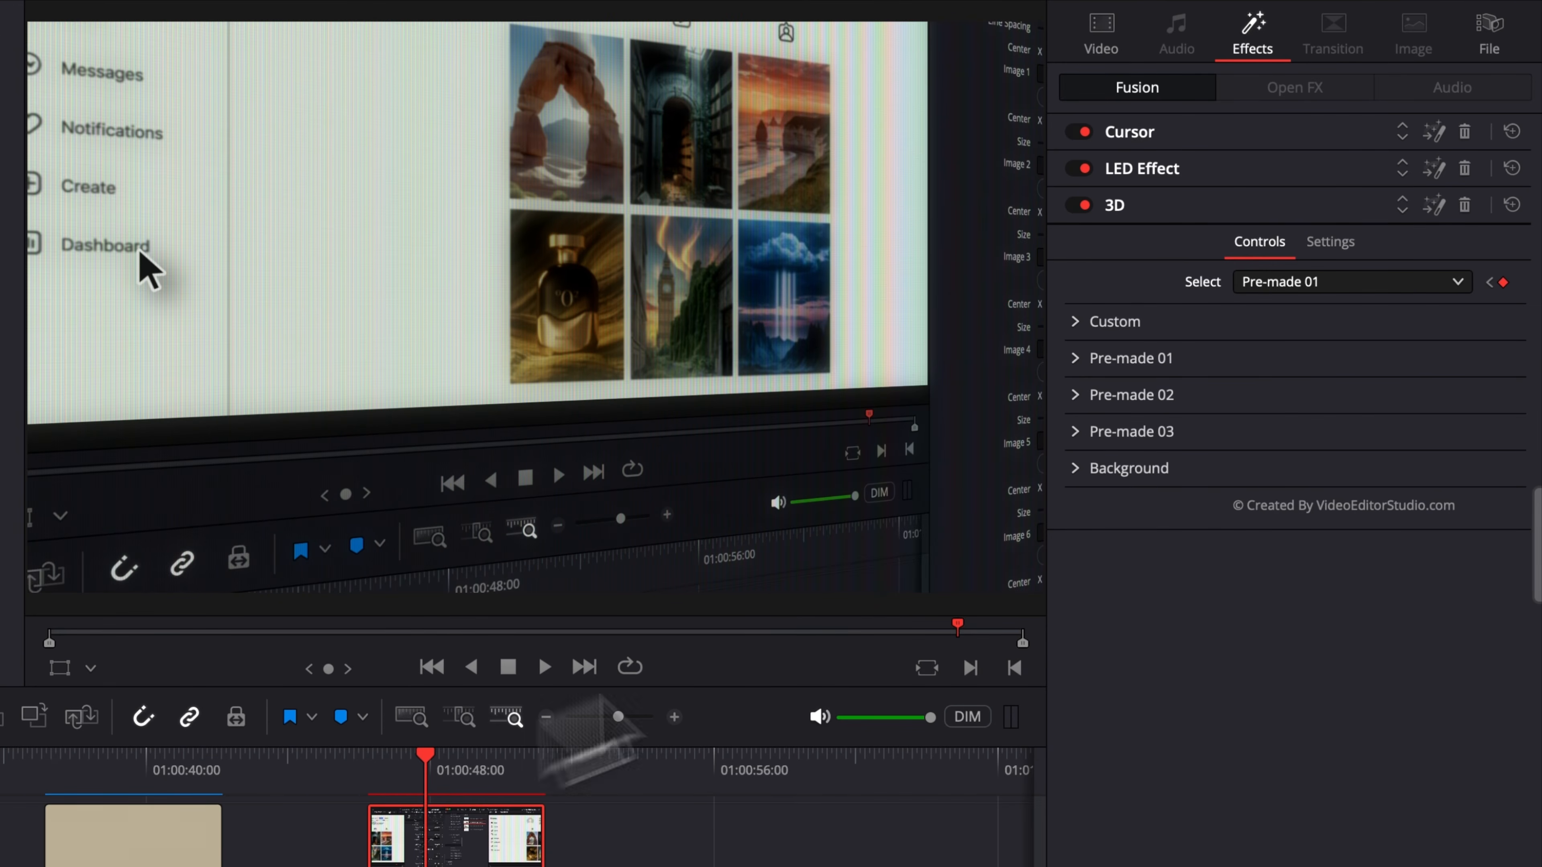
click(1395, 281)
click(1299, 366)
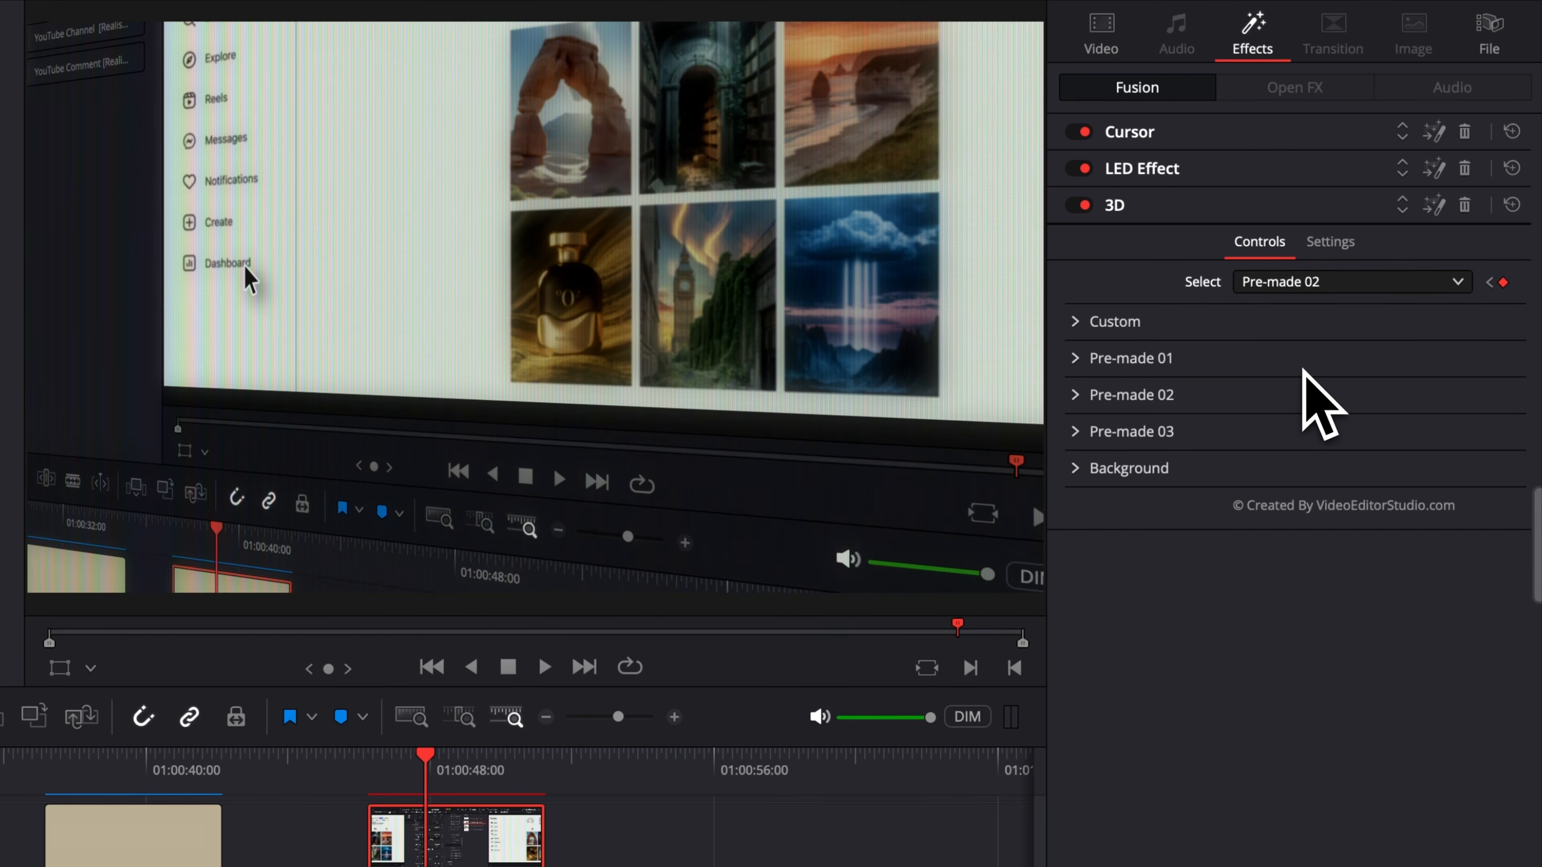
Play back the preset switch, keyframe Pre-made 02 where the cursor reaches Follow, and change the 3D preset to Custom there.
click(364, 776)
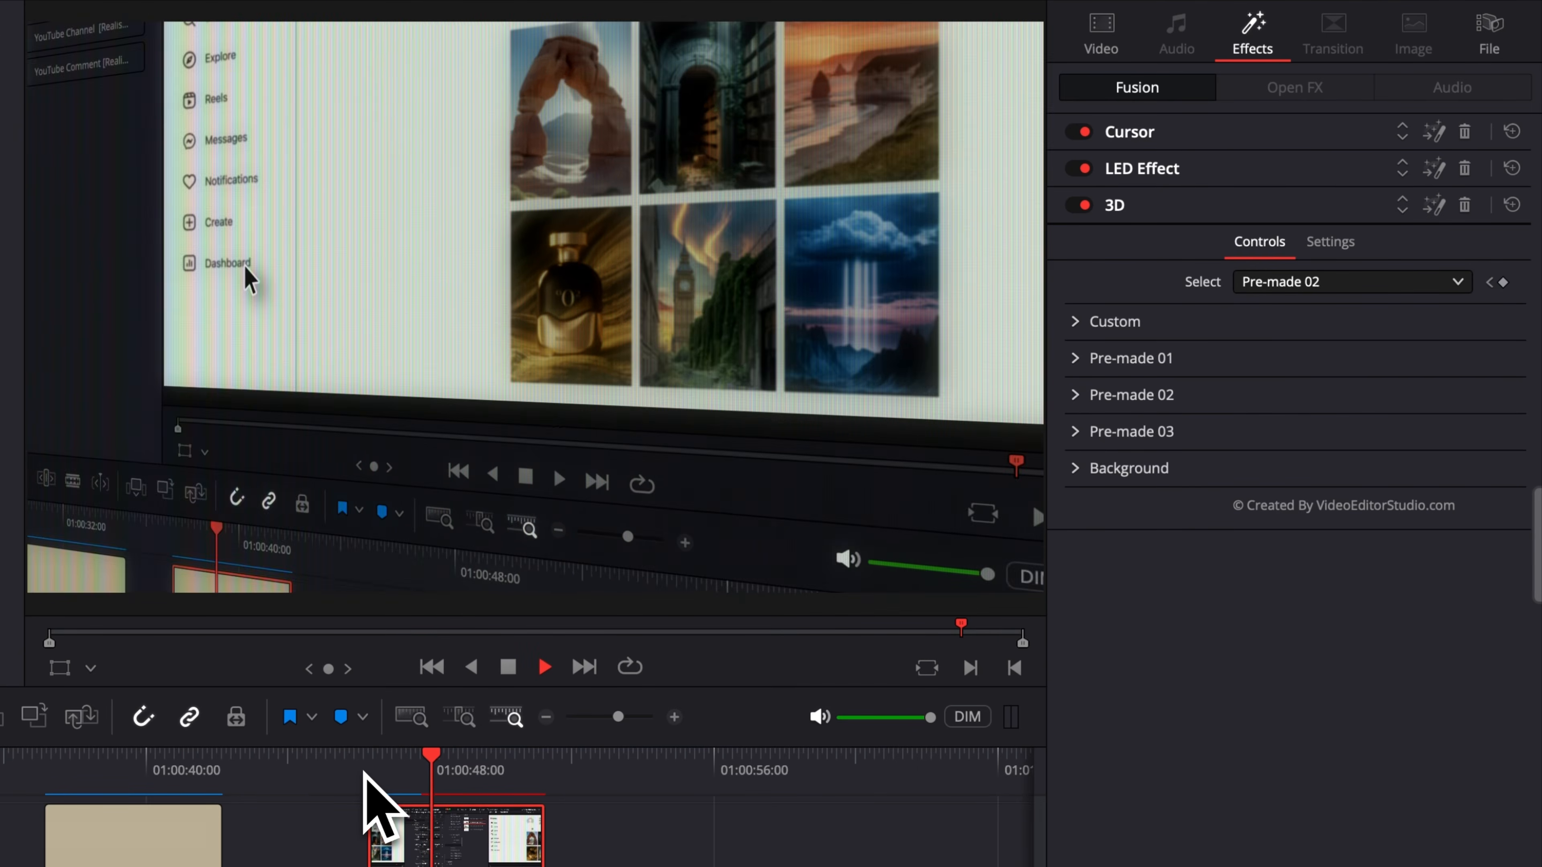
key(space)
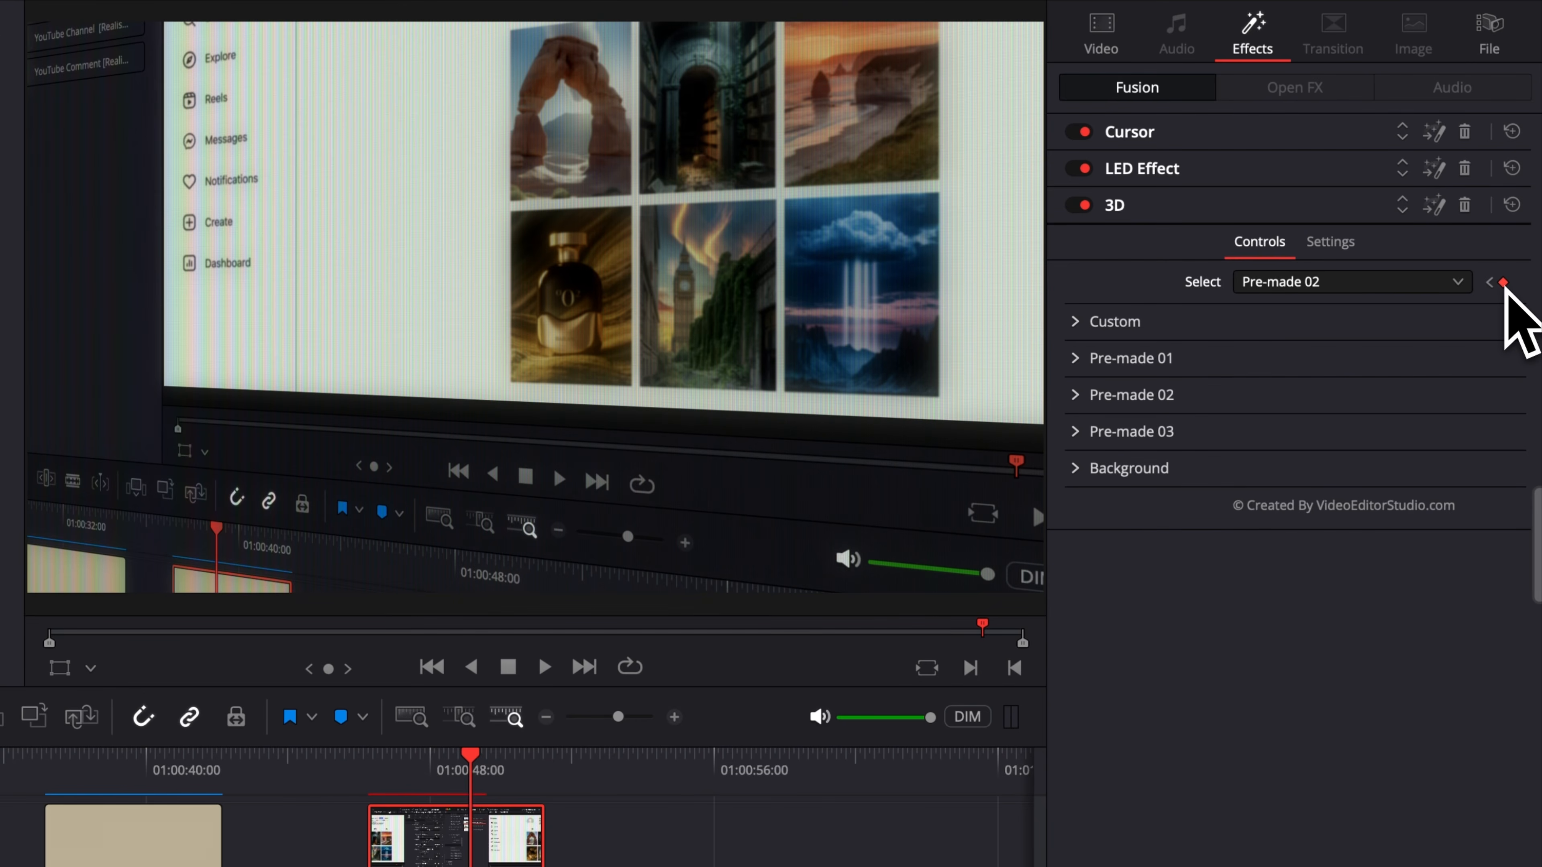
click(1369, 285)
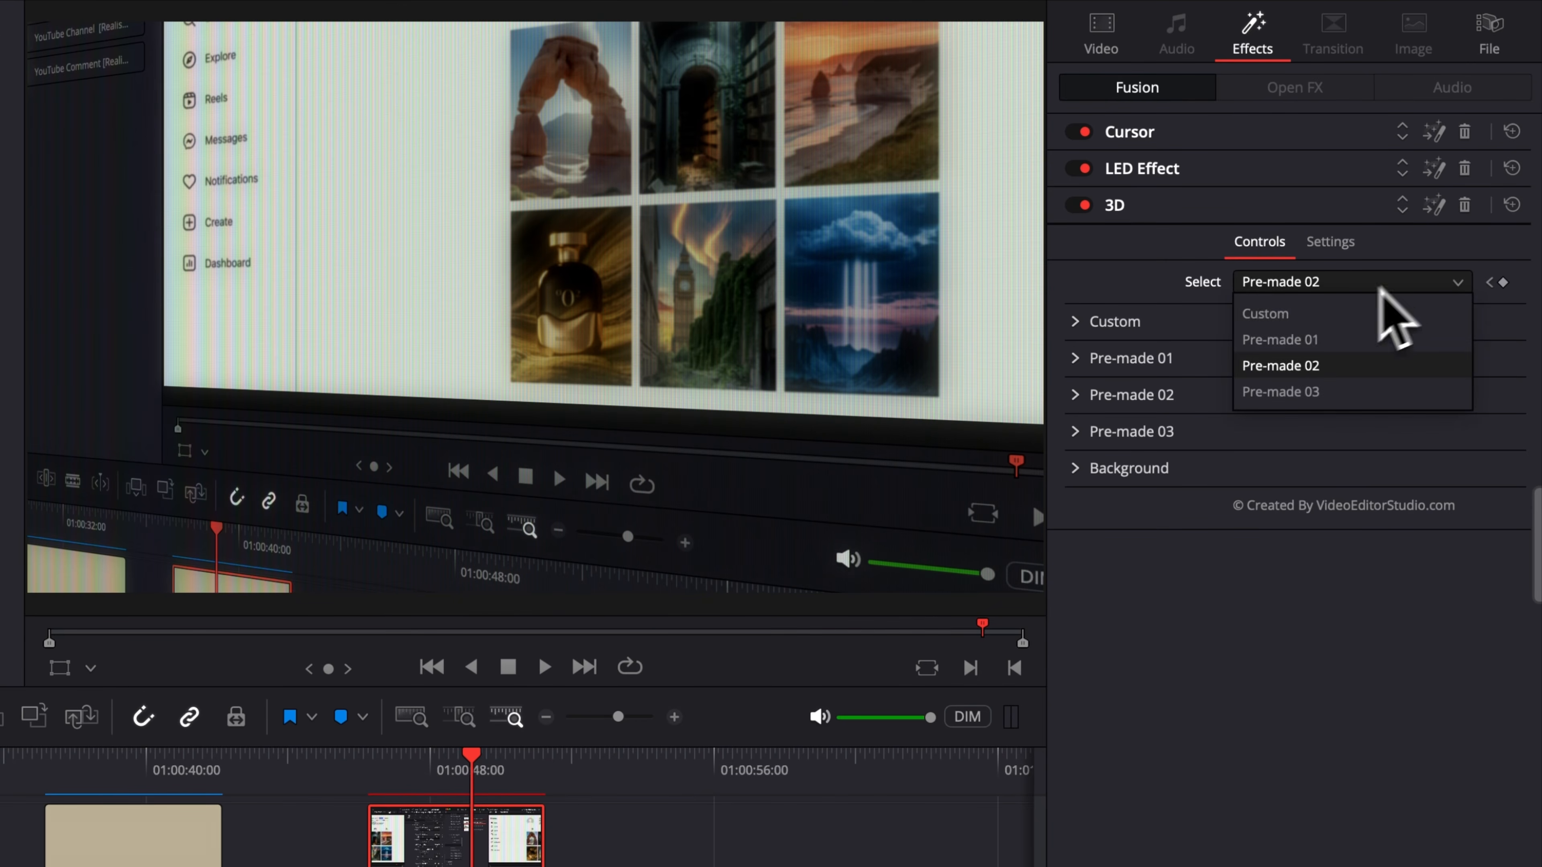
click(1309, 316)
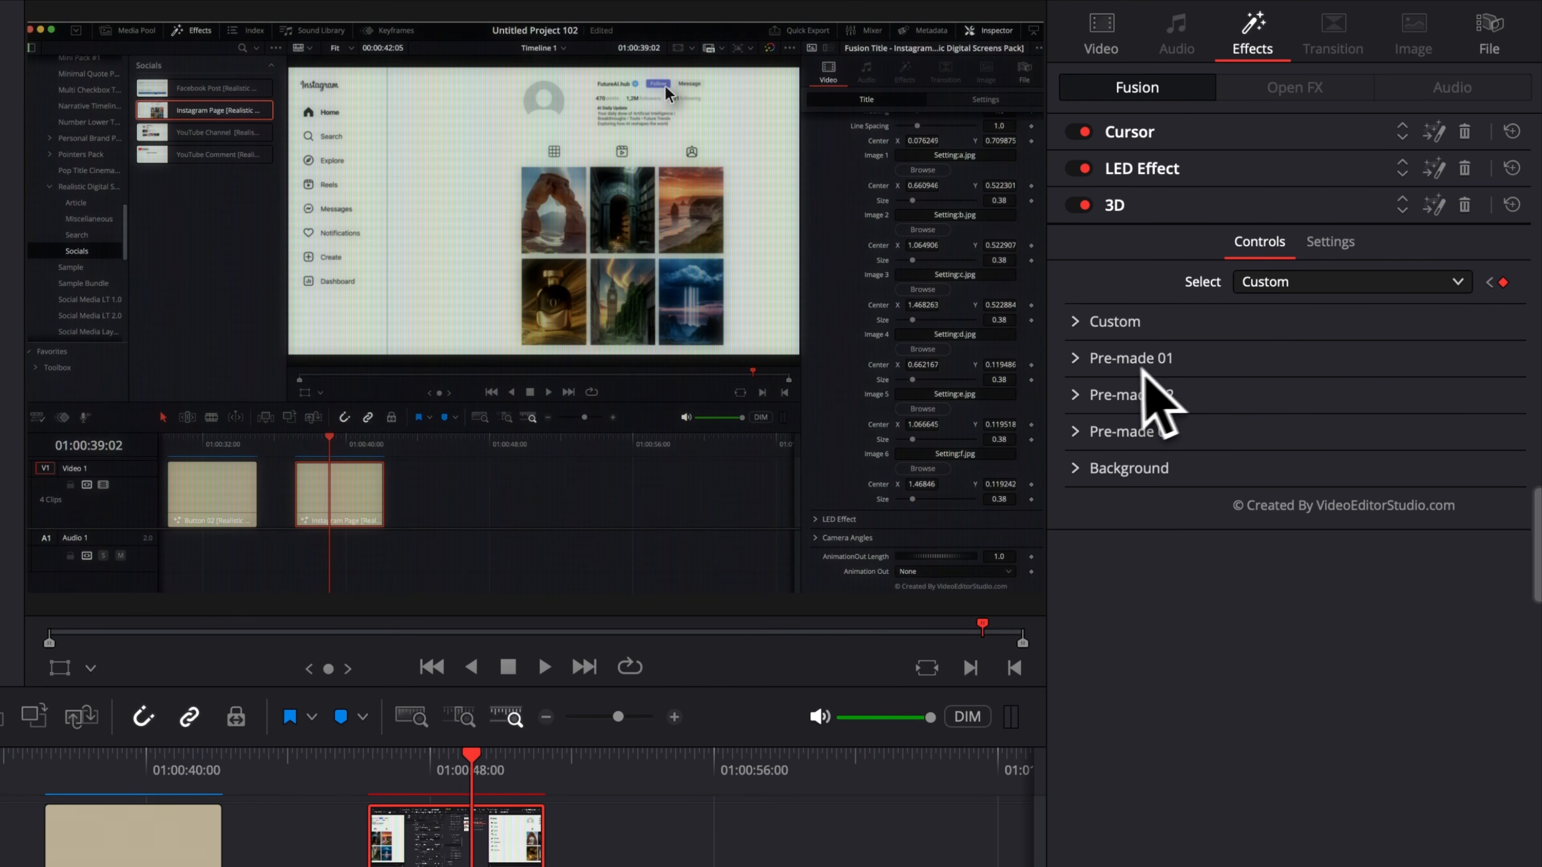
Frame the Follow button in the Custom 3D settings with Center X 0.288, Y -0.172, Z Move 0.4 and X rotation 32.8.
click(1076, 329)
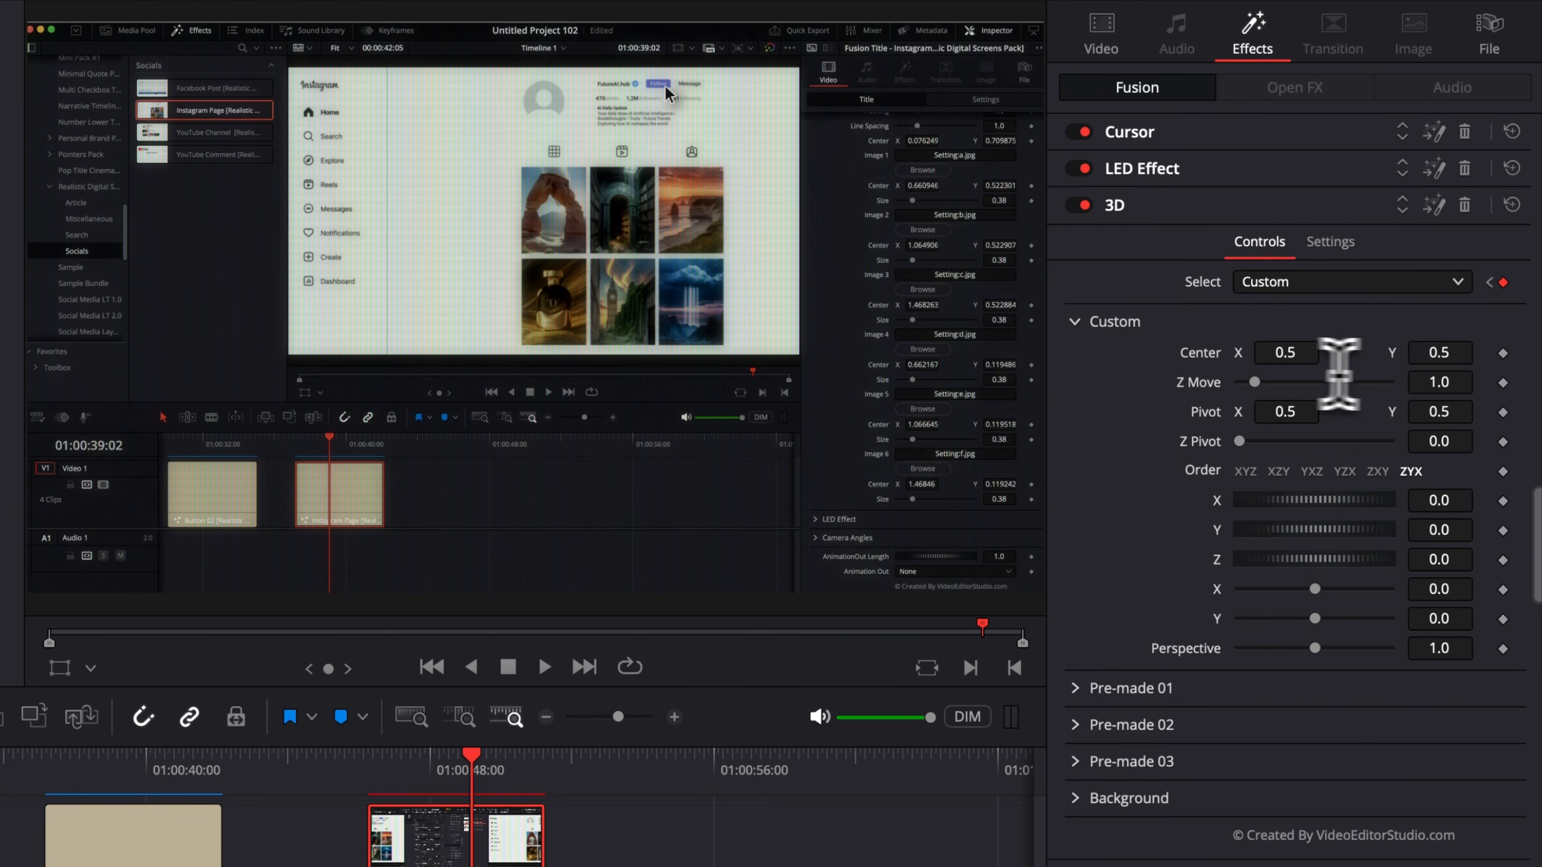
drag(1454, 381, 1287, 347)
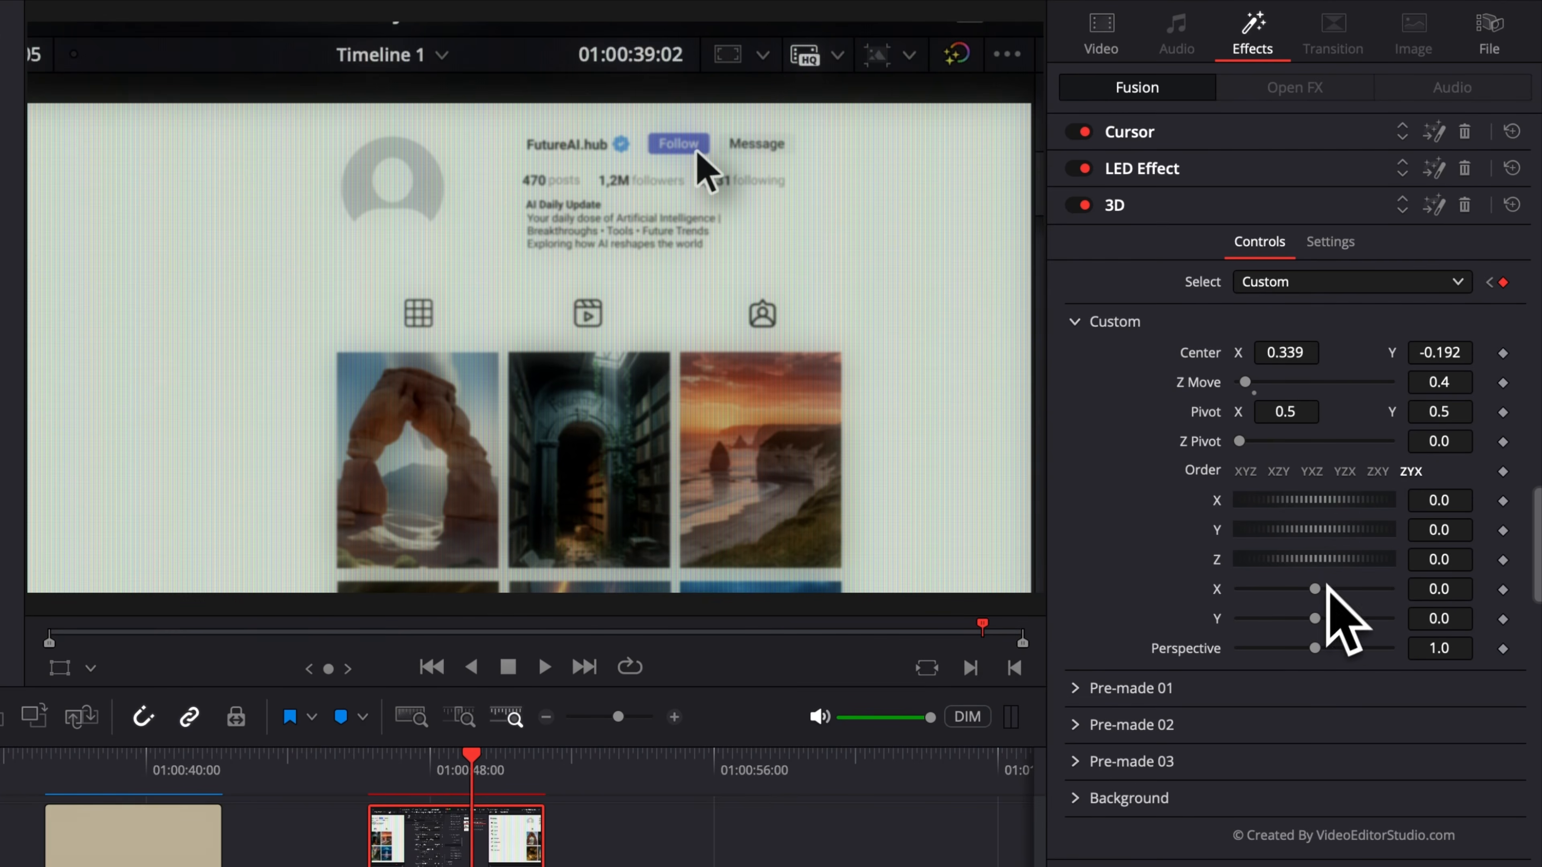
drag(1439, 504, 1464, 504)
drag(1439, 353, 1442, 353)
Play back the clip from its start to review the switching 3D camera angles.
click(368, 766)
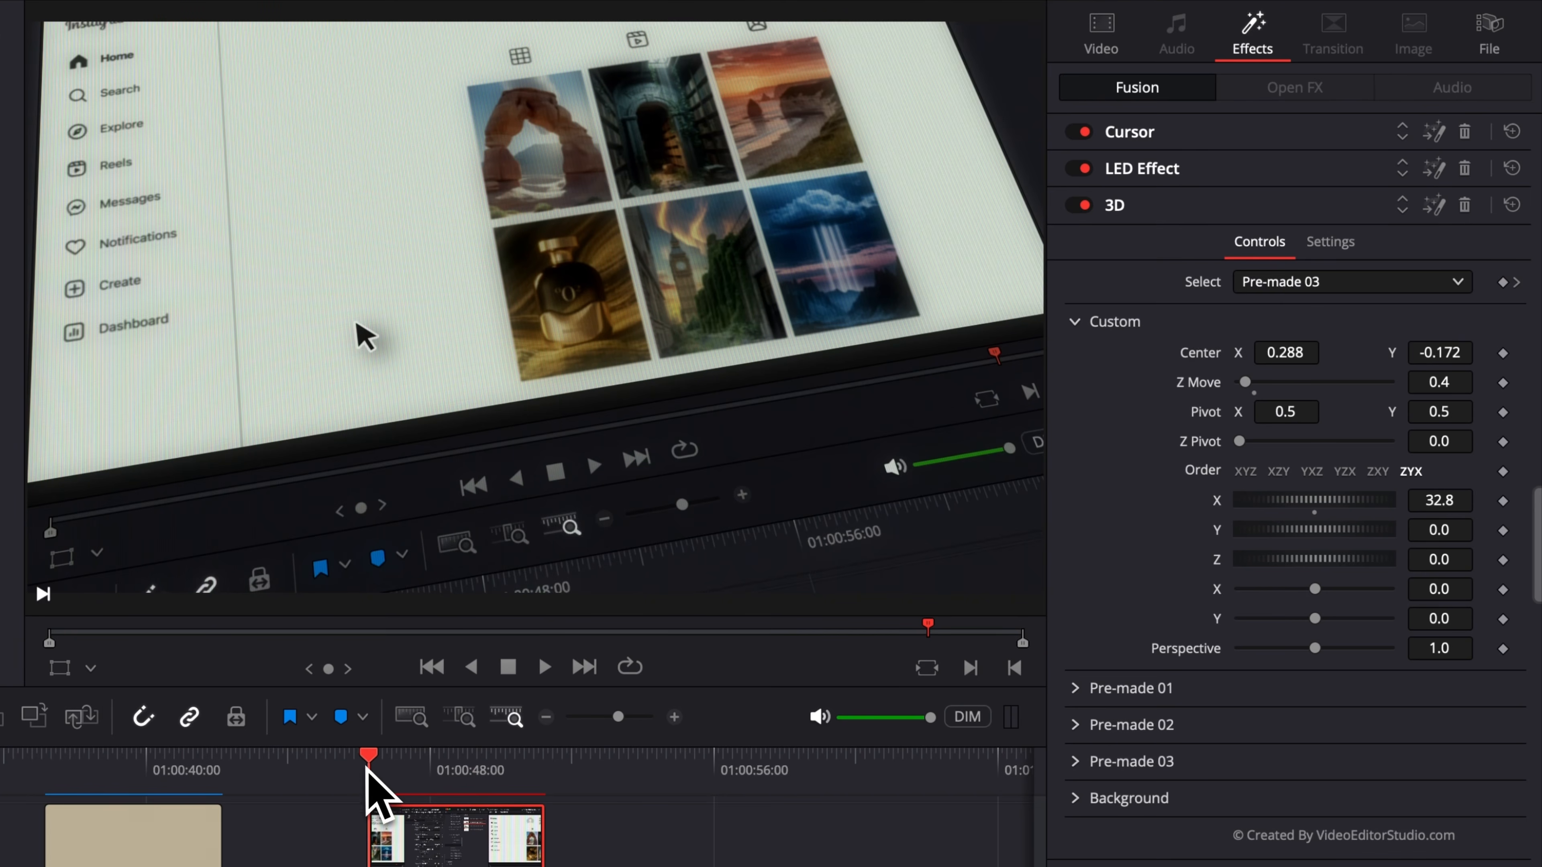
key(space)
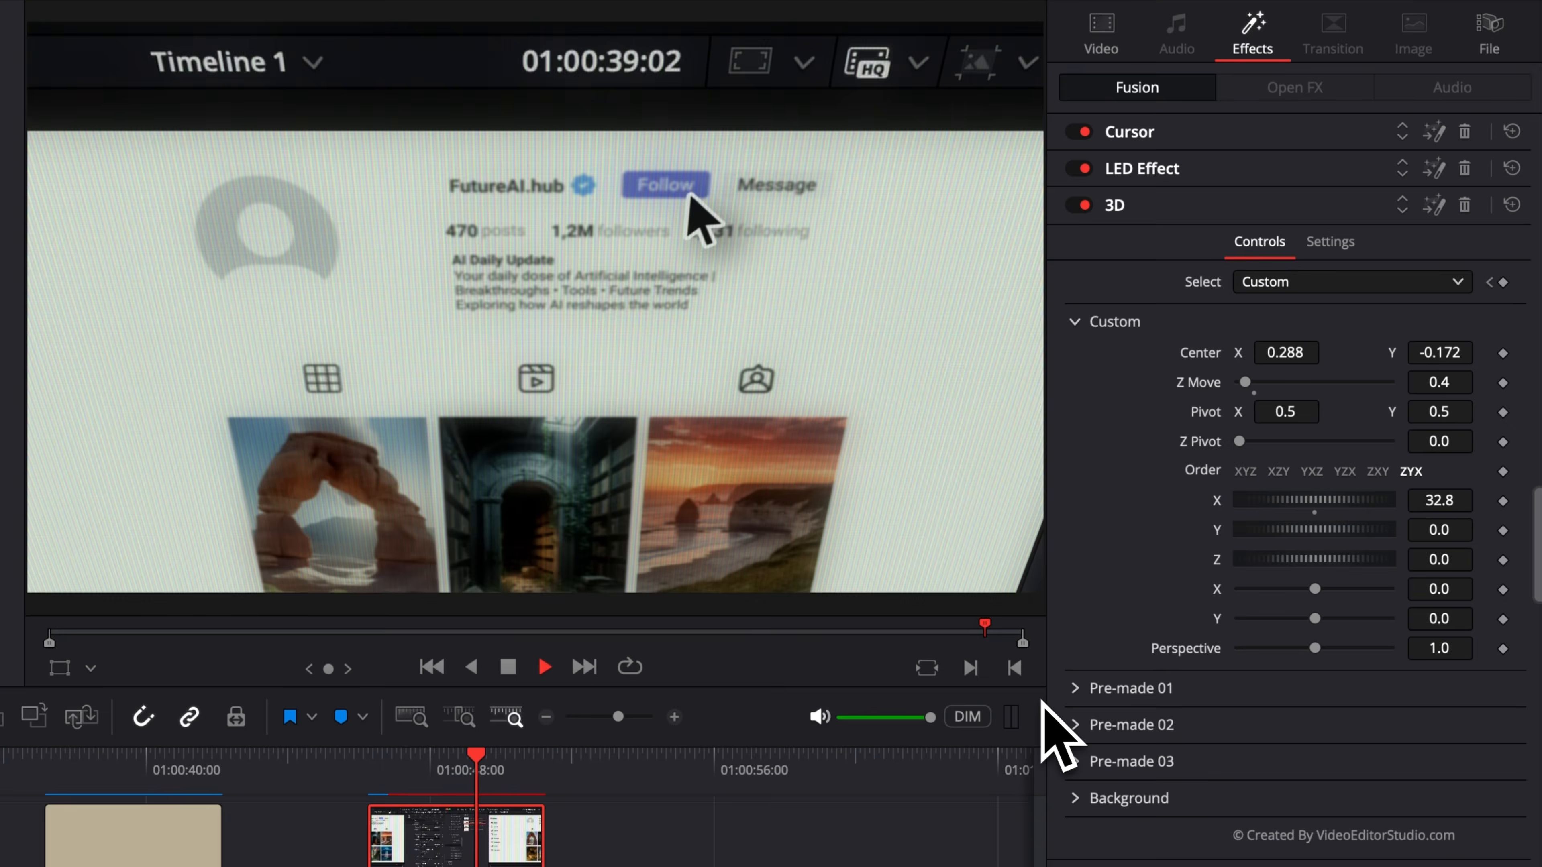
drag(526, 756, 389, 768)
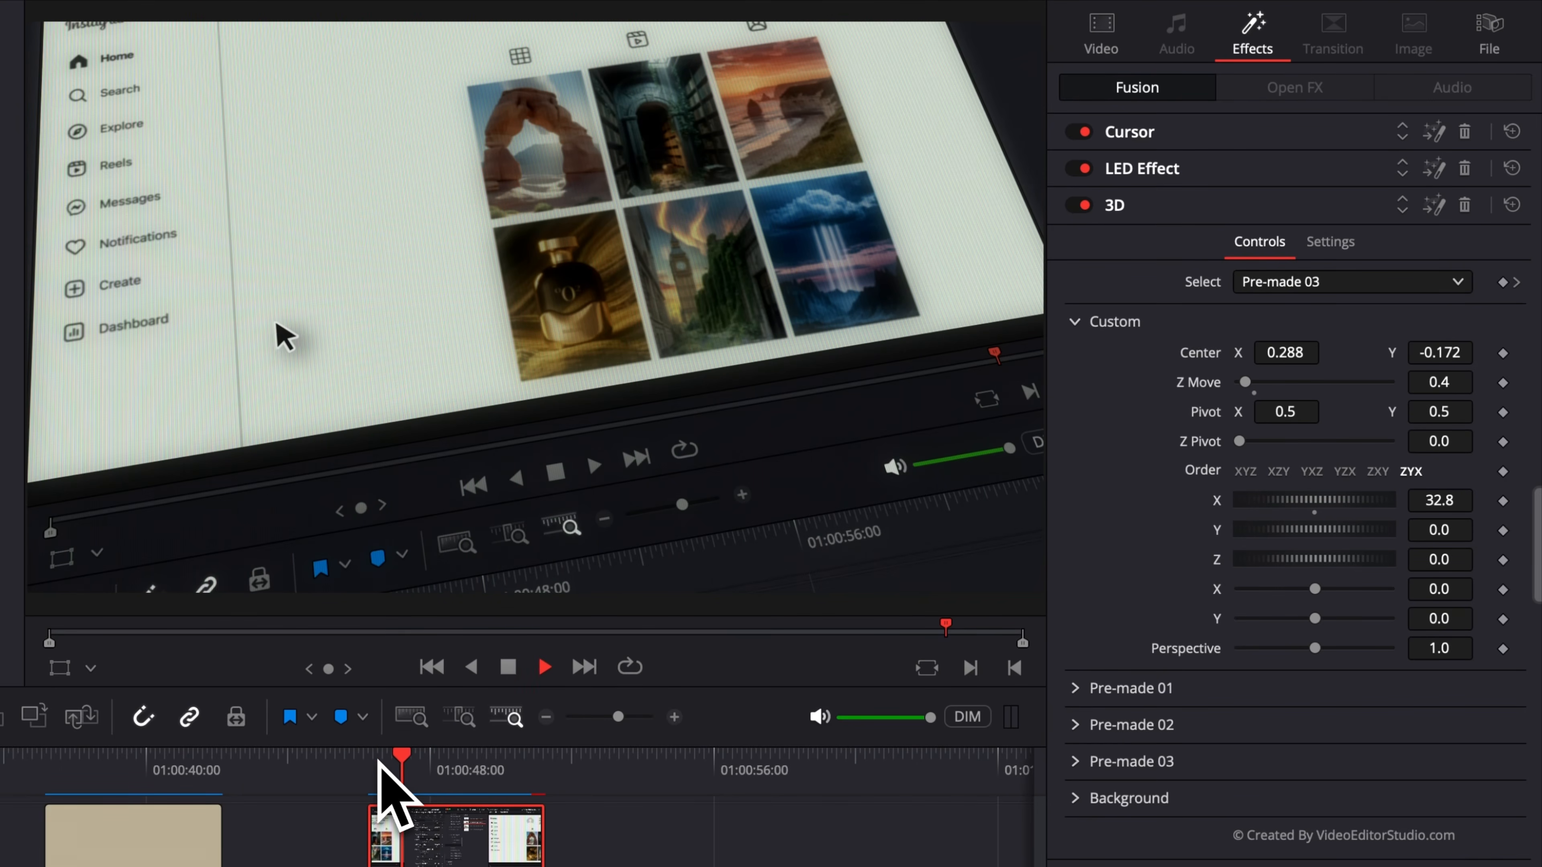
key(space)
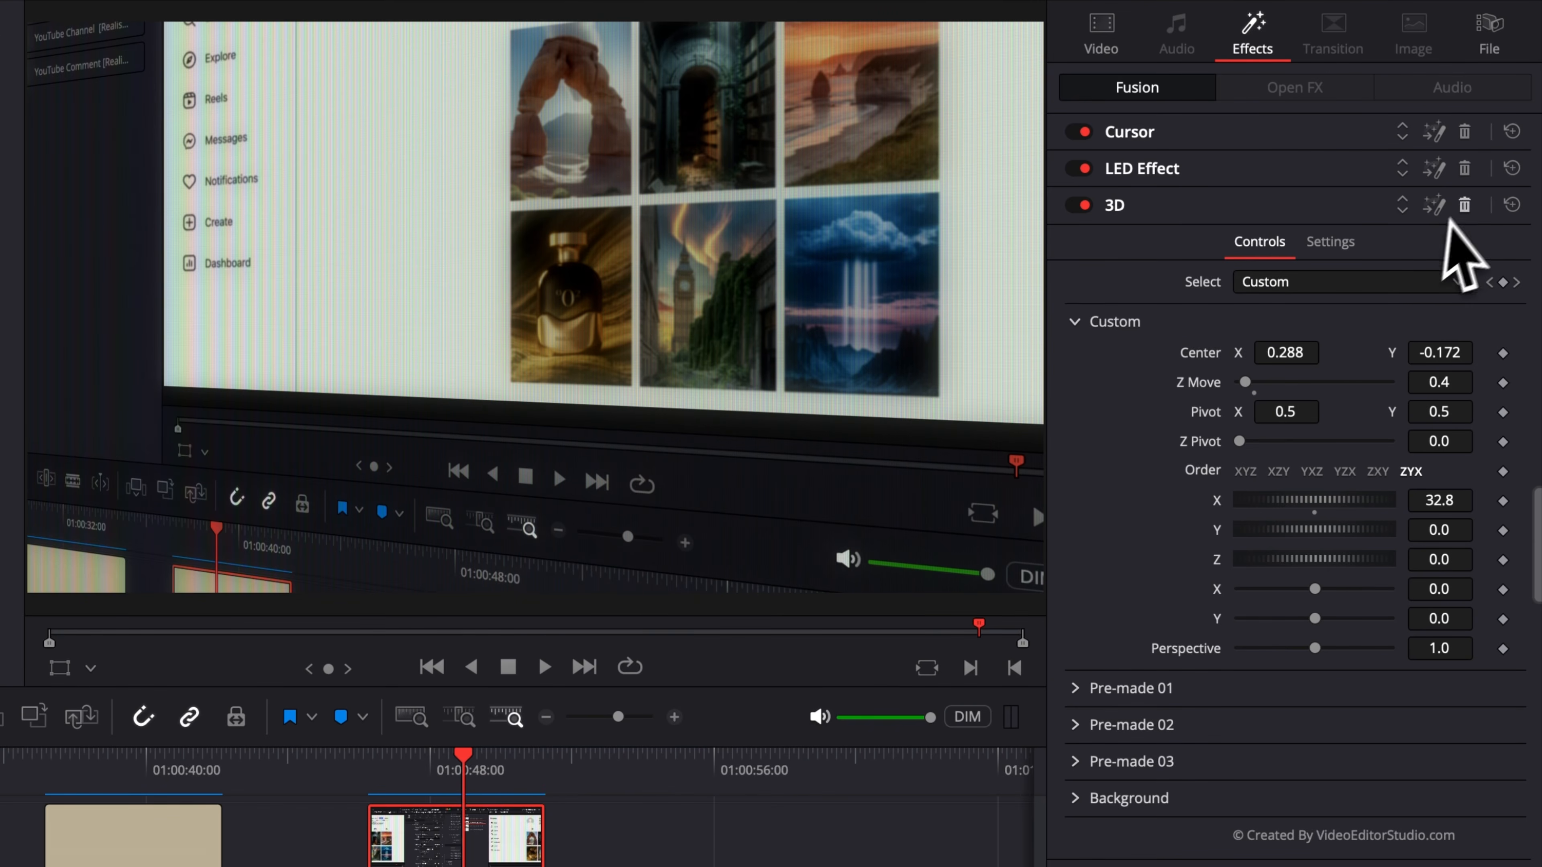
Remove the 3D effect, apply a fresh one near the start of the screenshot clip, and choose the Pre-made 03 preset.
click(1464, 207)
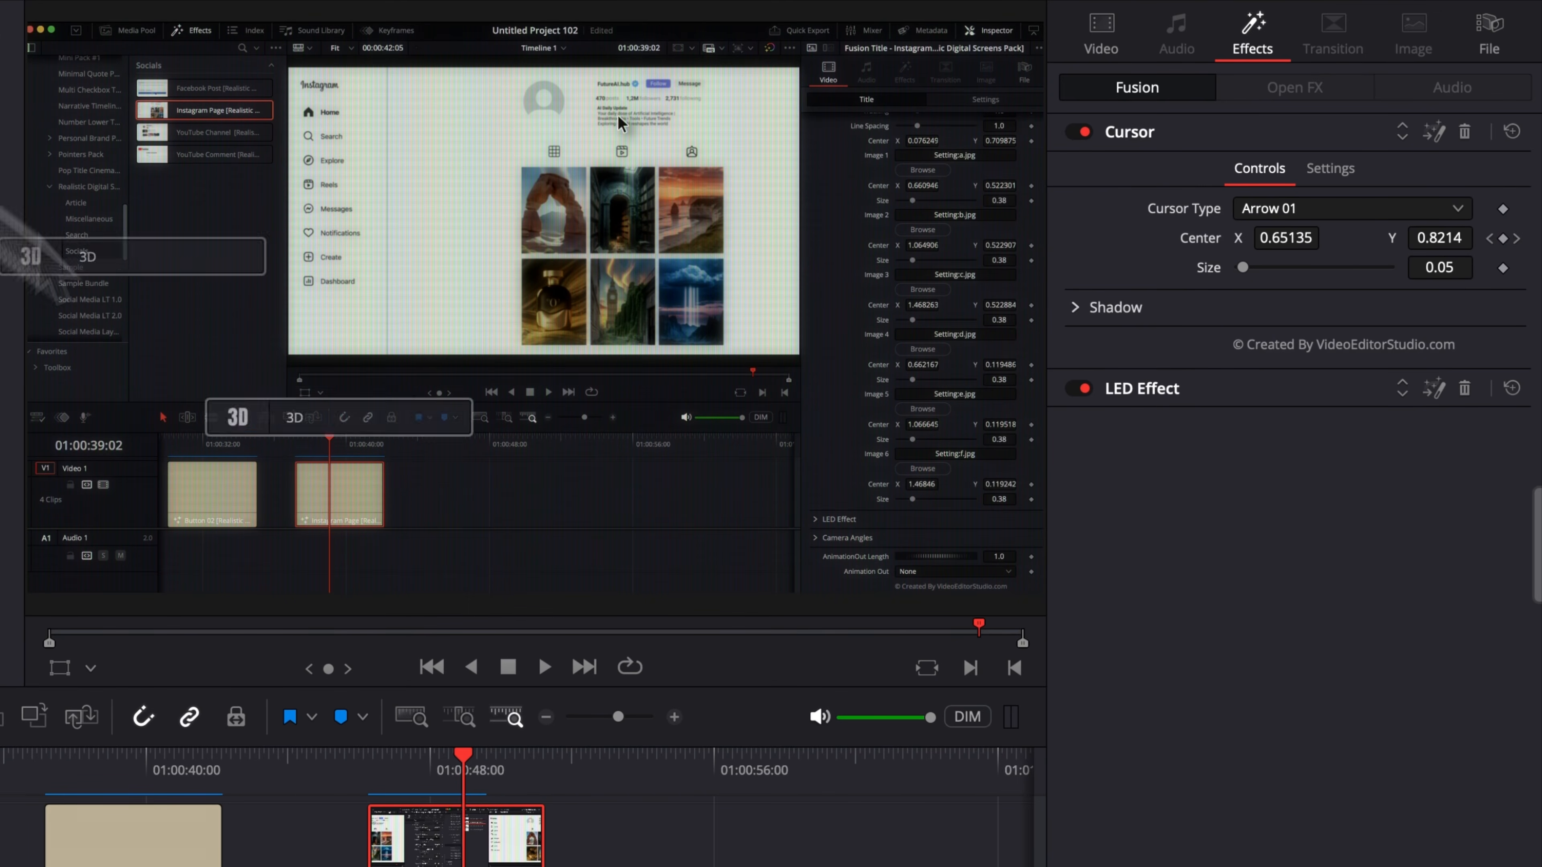
drag(464, 770, 398, 802)
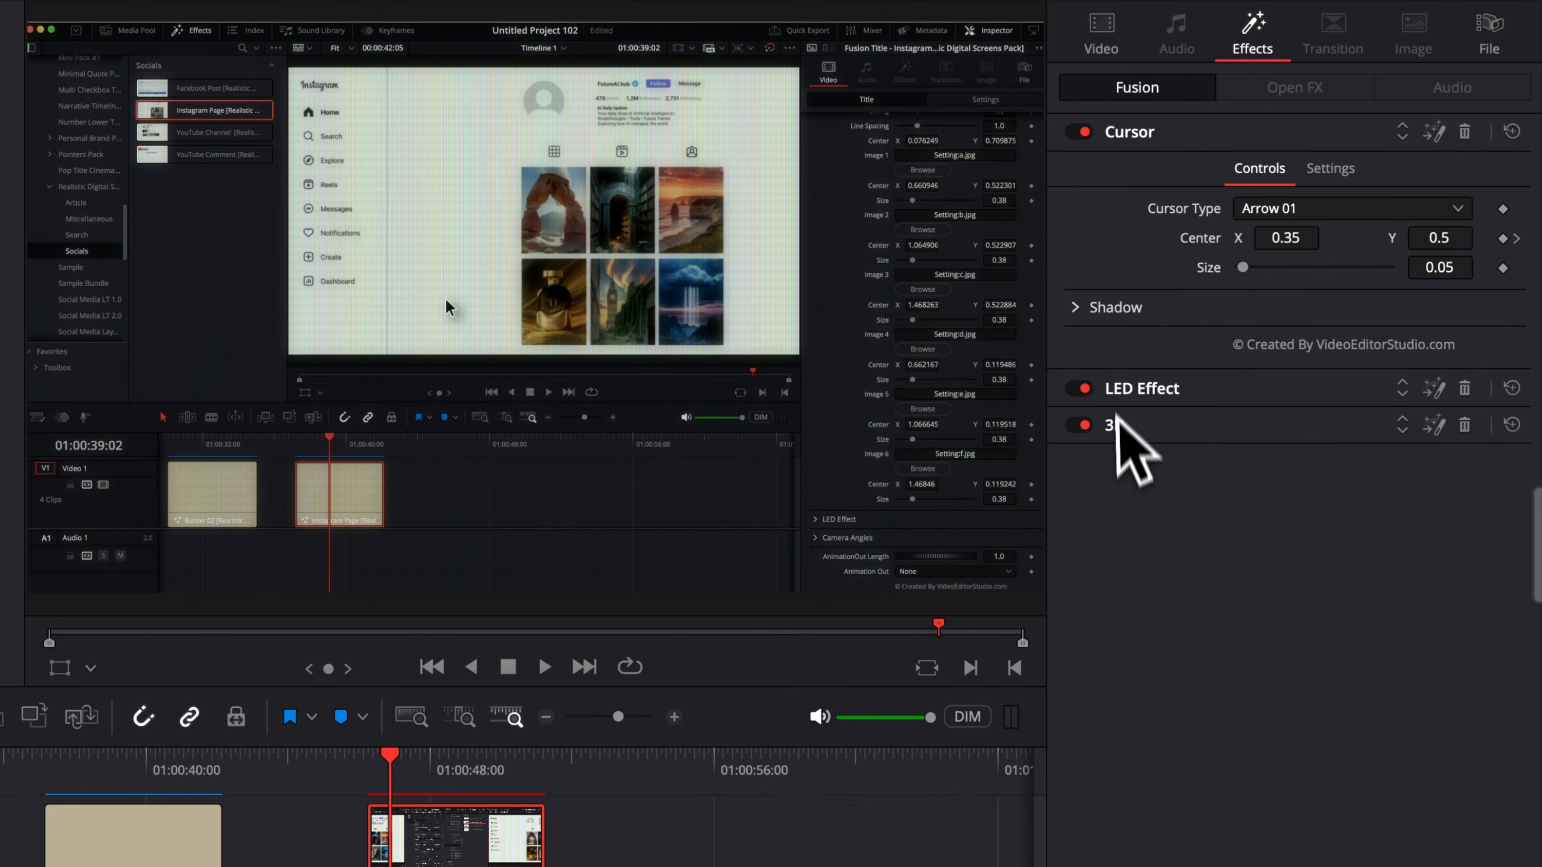
click(1115, 425)
click(1312, 282)
click(1305, 391)
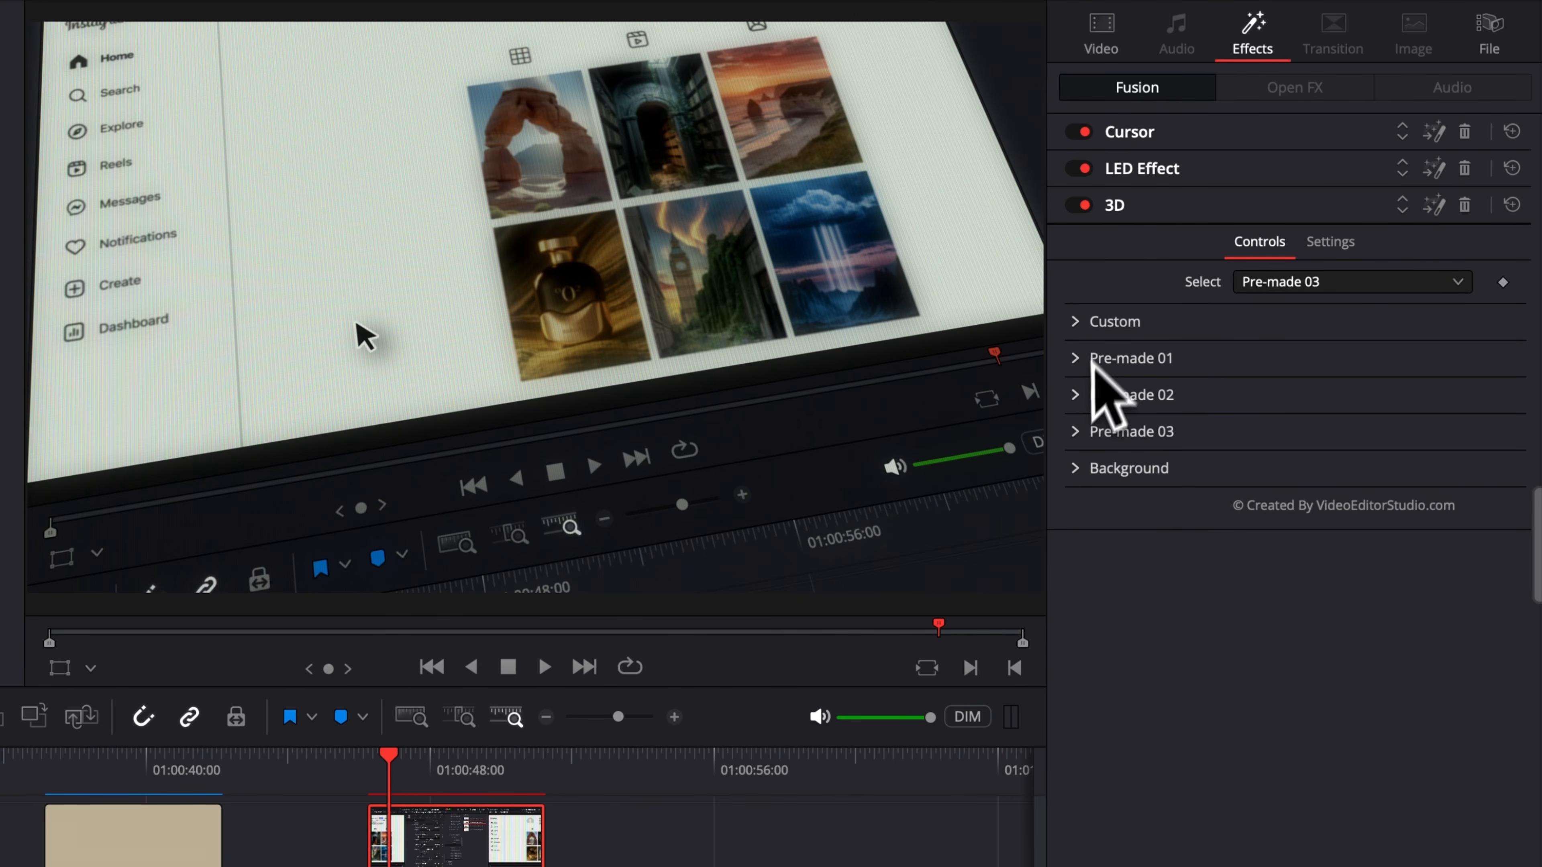
Keyframe Pre-made 03's Center at 0.5, 0.5, change it to X 0.631, Y 0.425 where the cursor reaches Dashboard, and play it back.
click(1101, 431)
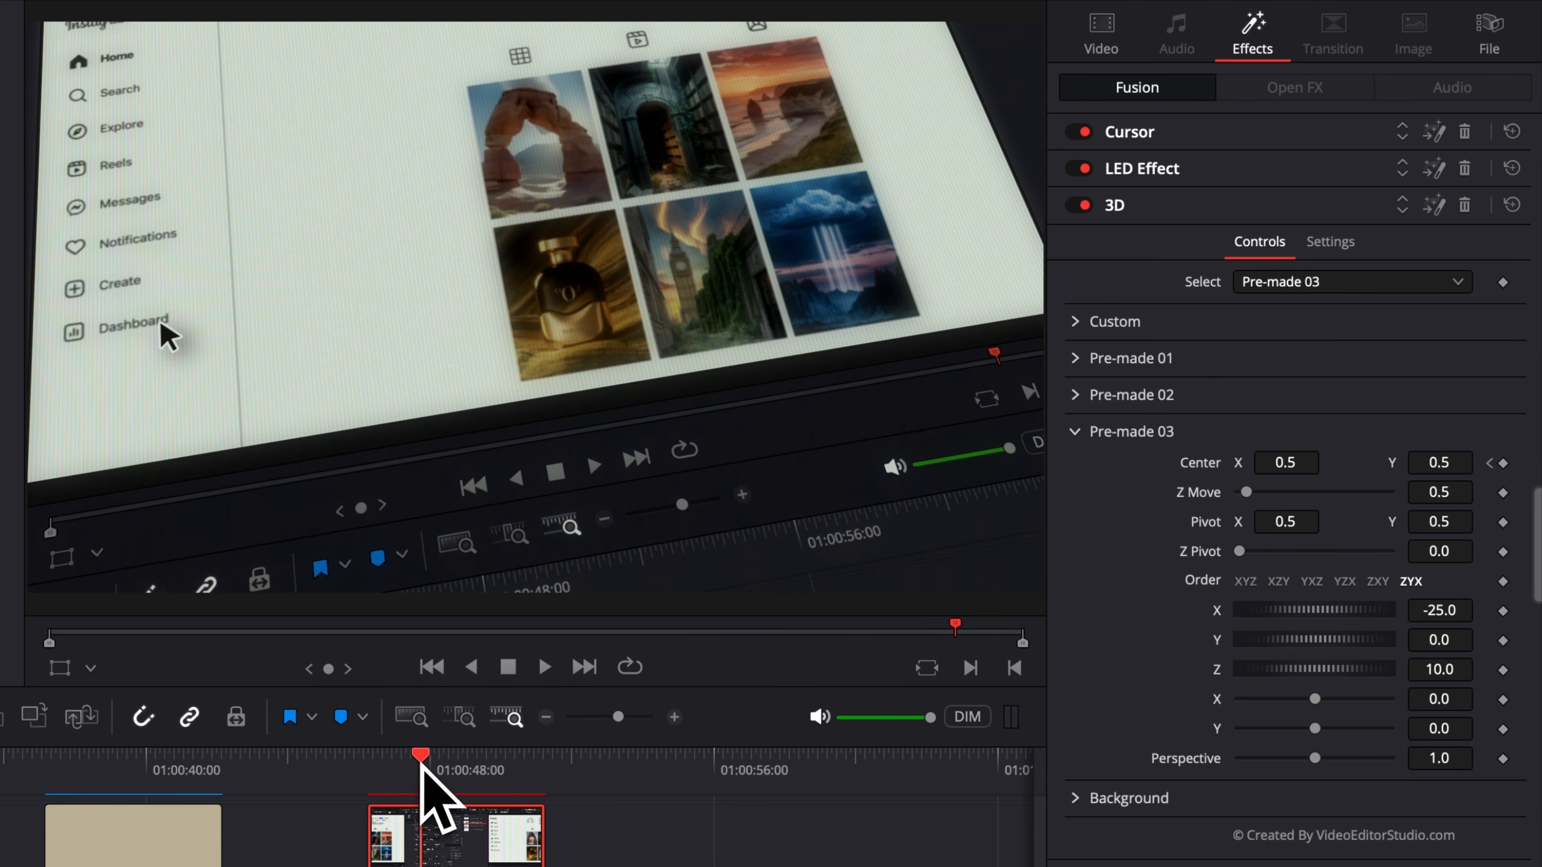
drag(1440, 466, 1396, 465)
drag(1299, 465, 1379, 465)
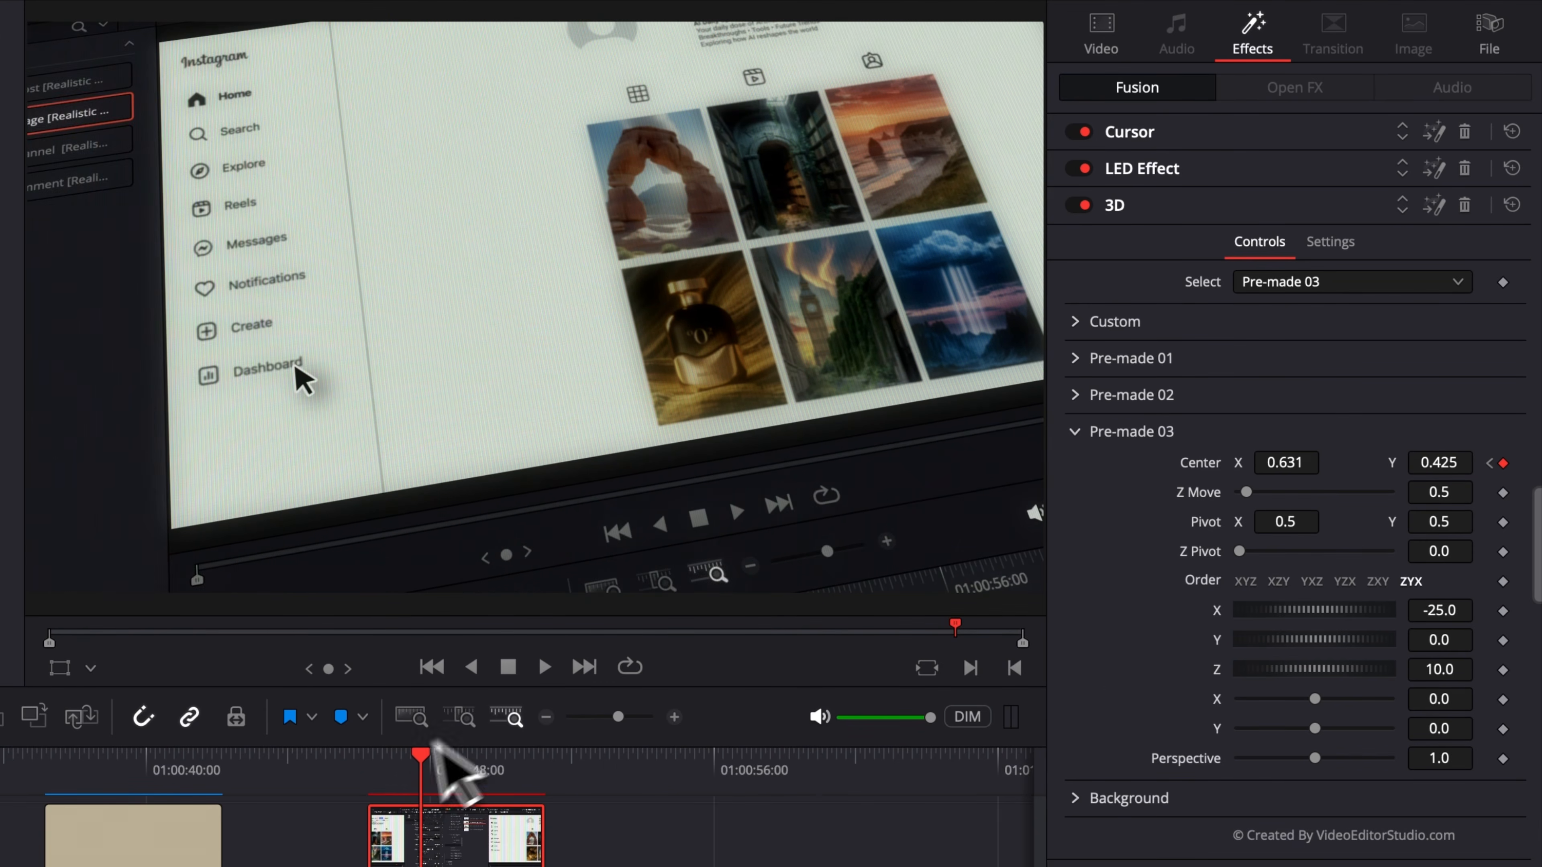
click(380, 768)
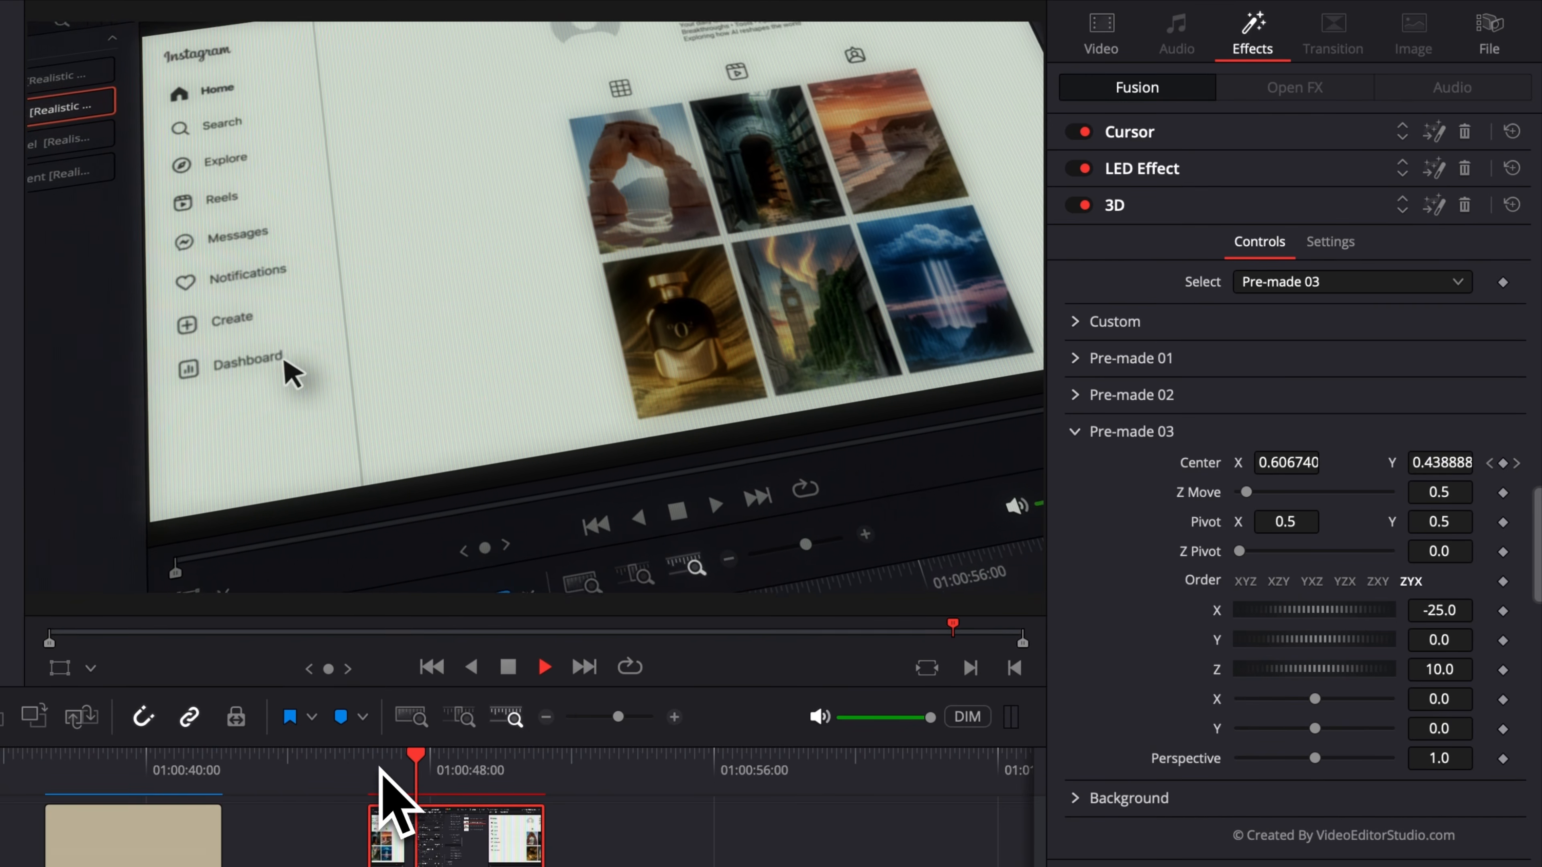
key(space)
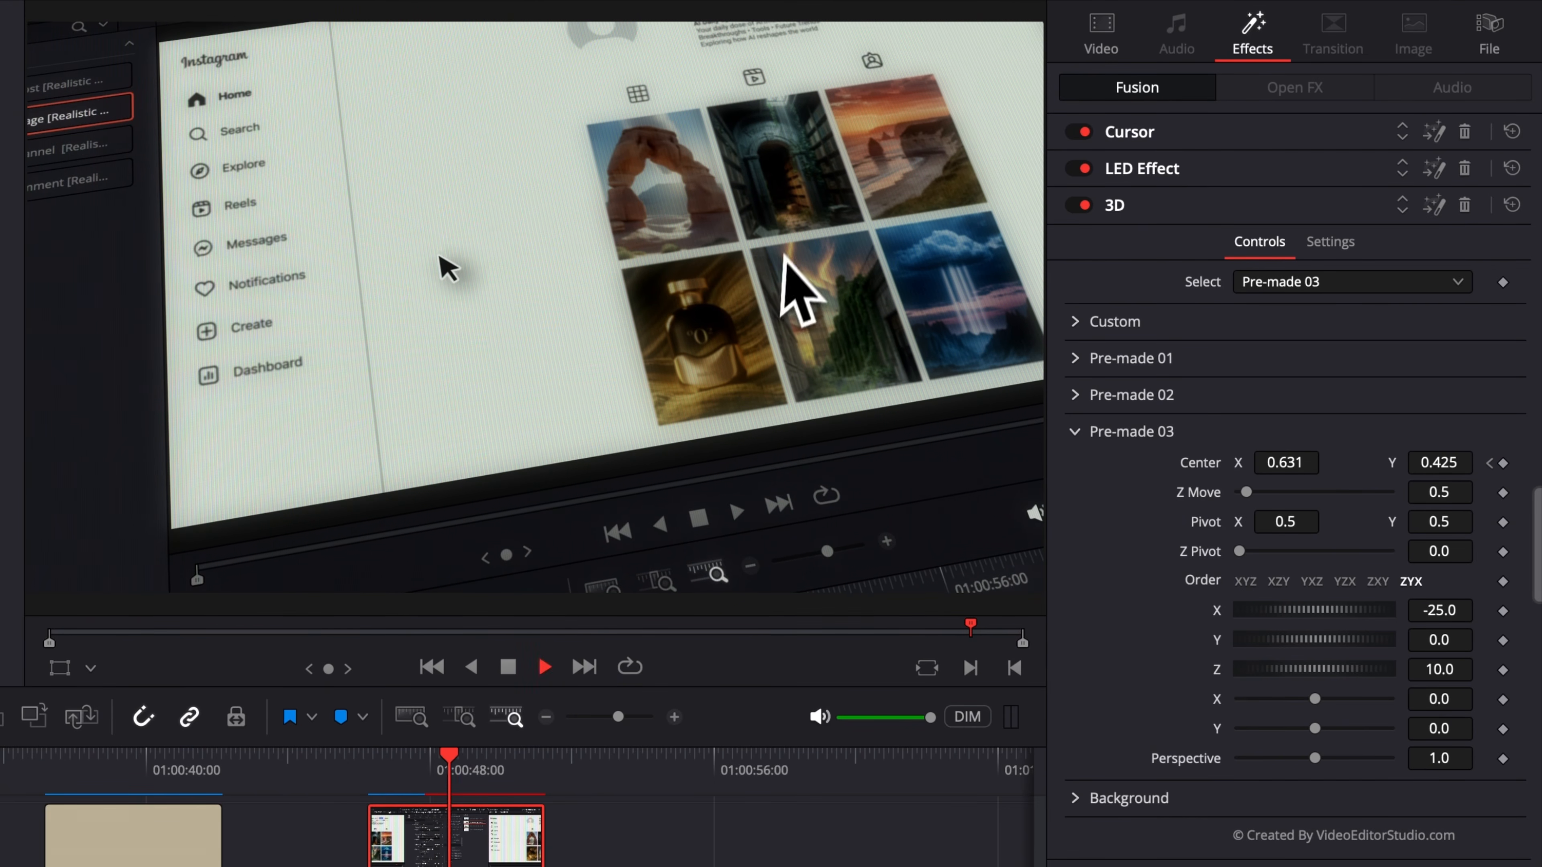
Keyframe Pre-made 03's Center at X 0.631, Y 0.425 while the cursor rests on Dashboard, and set it to X 0.431, Y 0.278 at the Follow button.
click(423, 761)
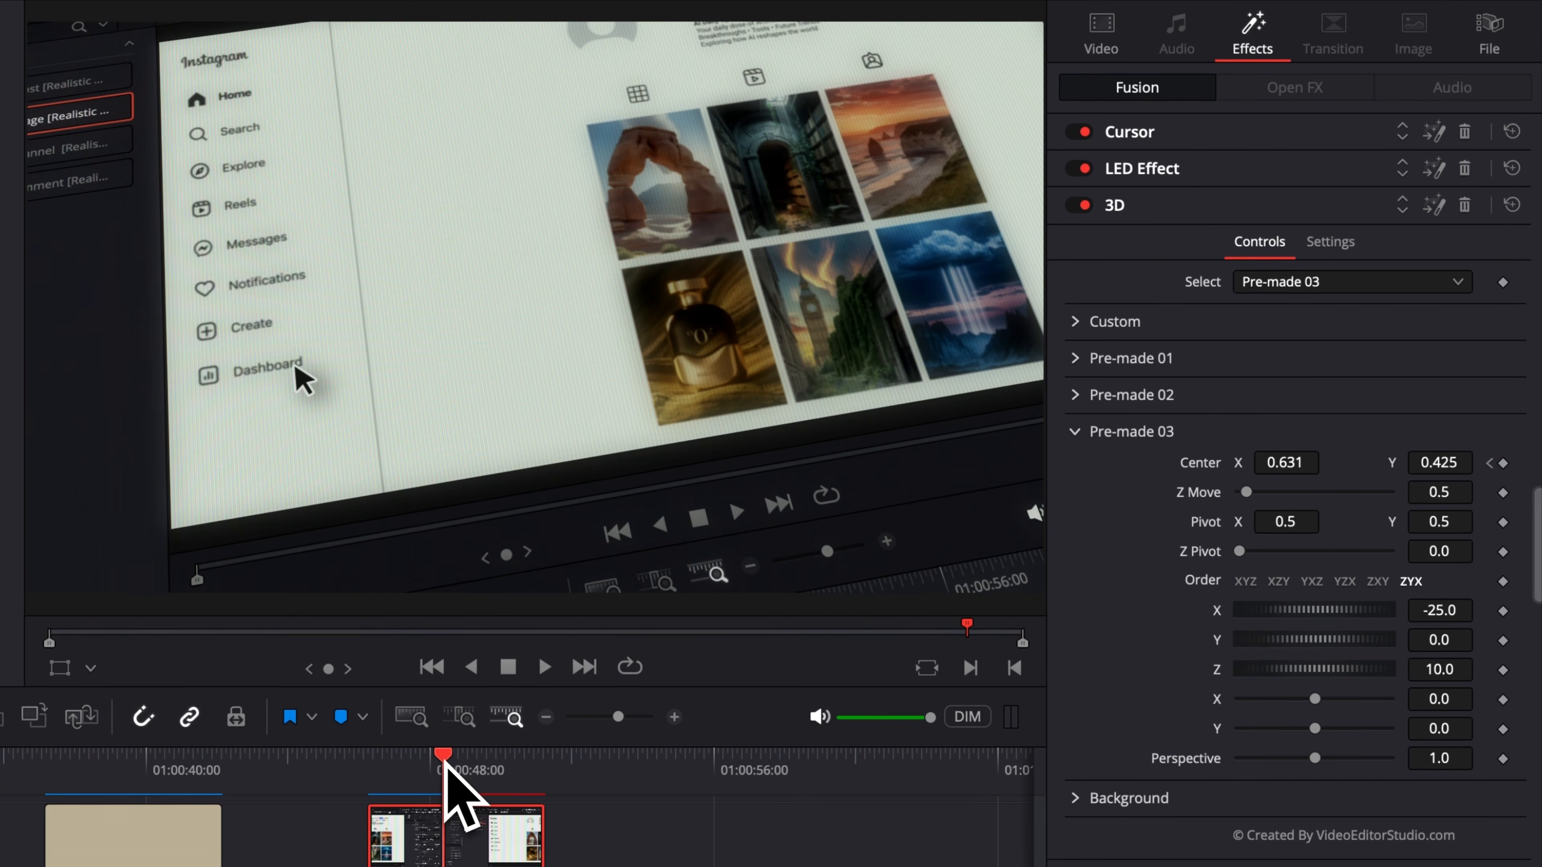
click(445, 761)
click(1503, 464)
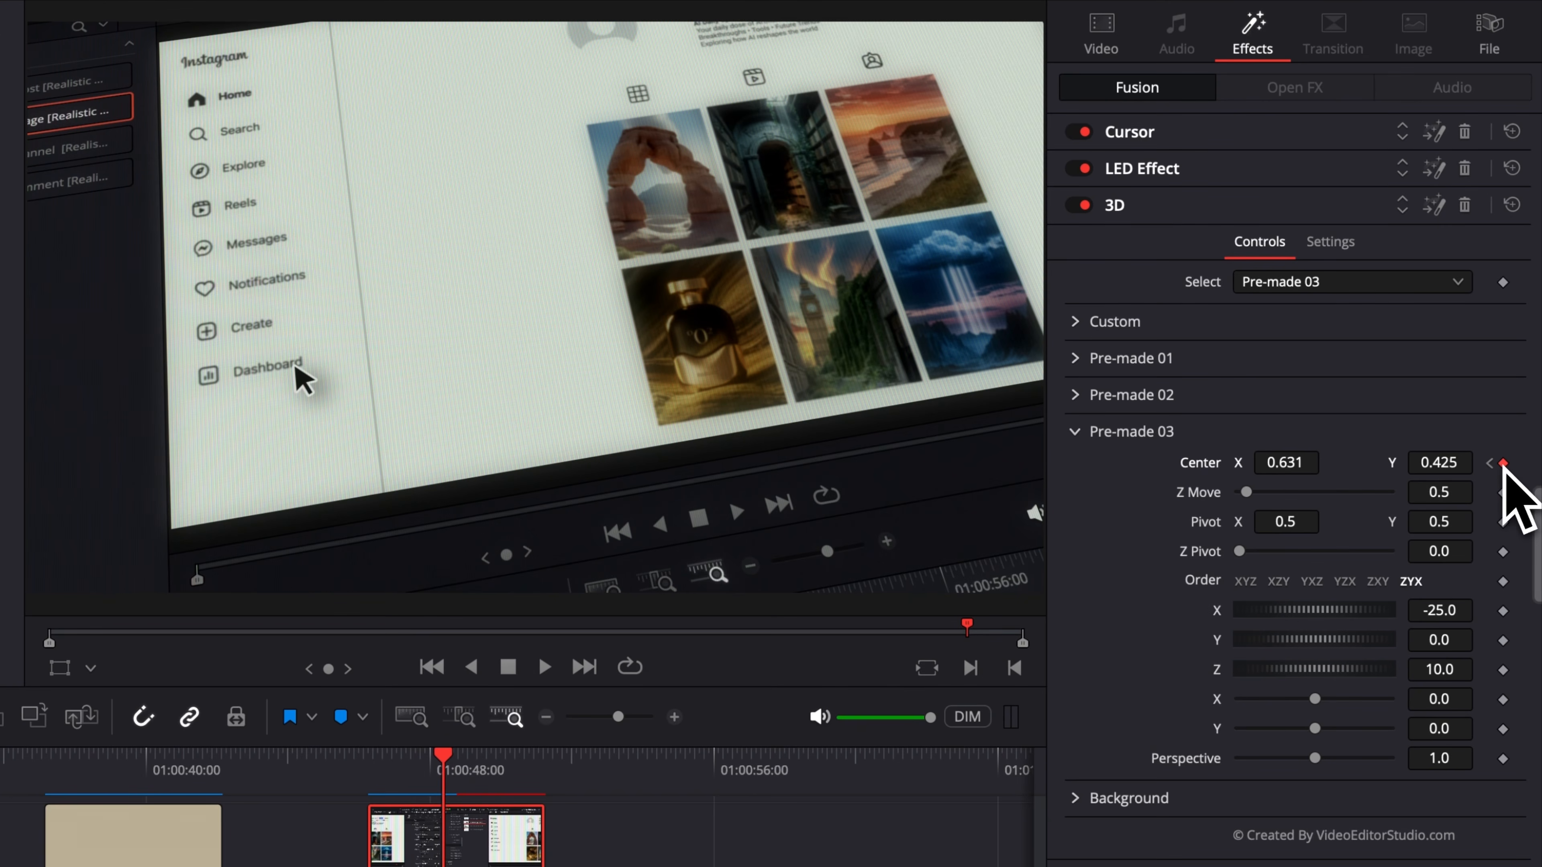
click(465, 766)
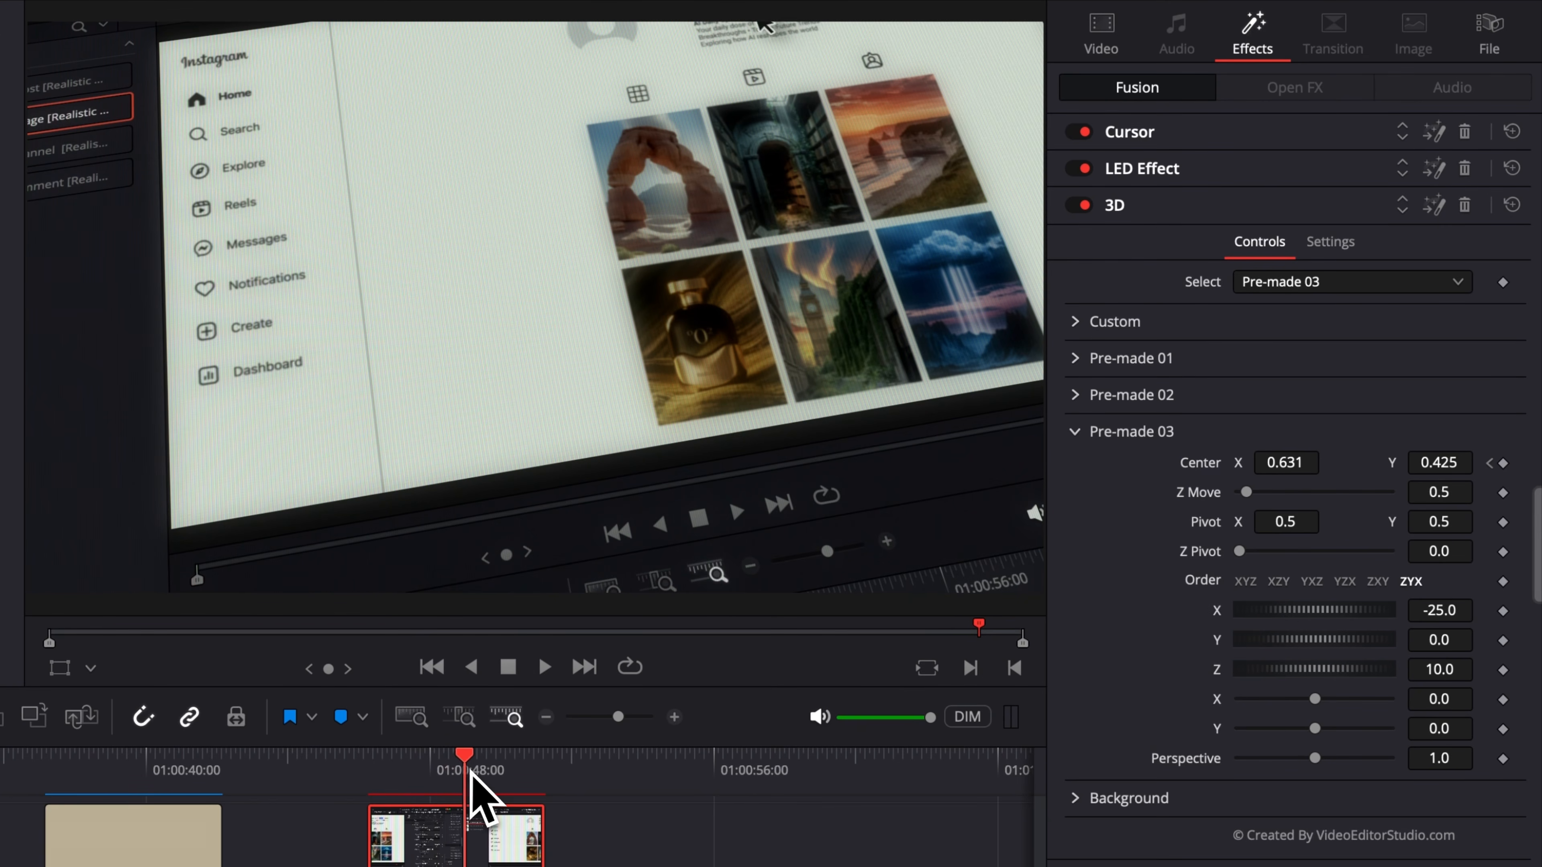
drag(1283, 463, 1259, 463)
drag(1438, 463, 1311, 498)
Play back the screenshot clip from its start to review the 3D view following the cursor, and collapse the Pre-made 03 settings.
click(369, 767)
key(space)
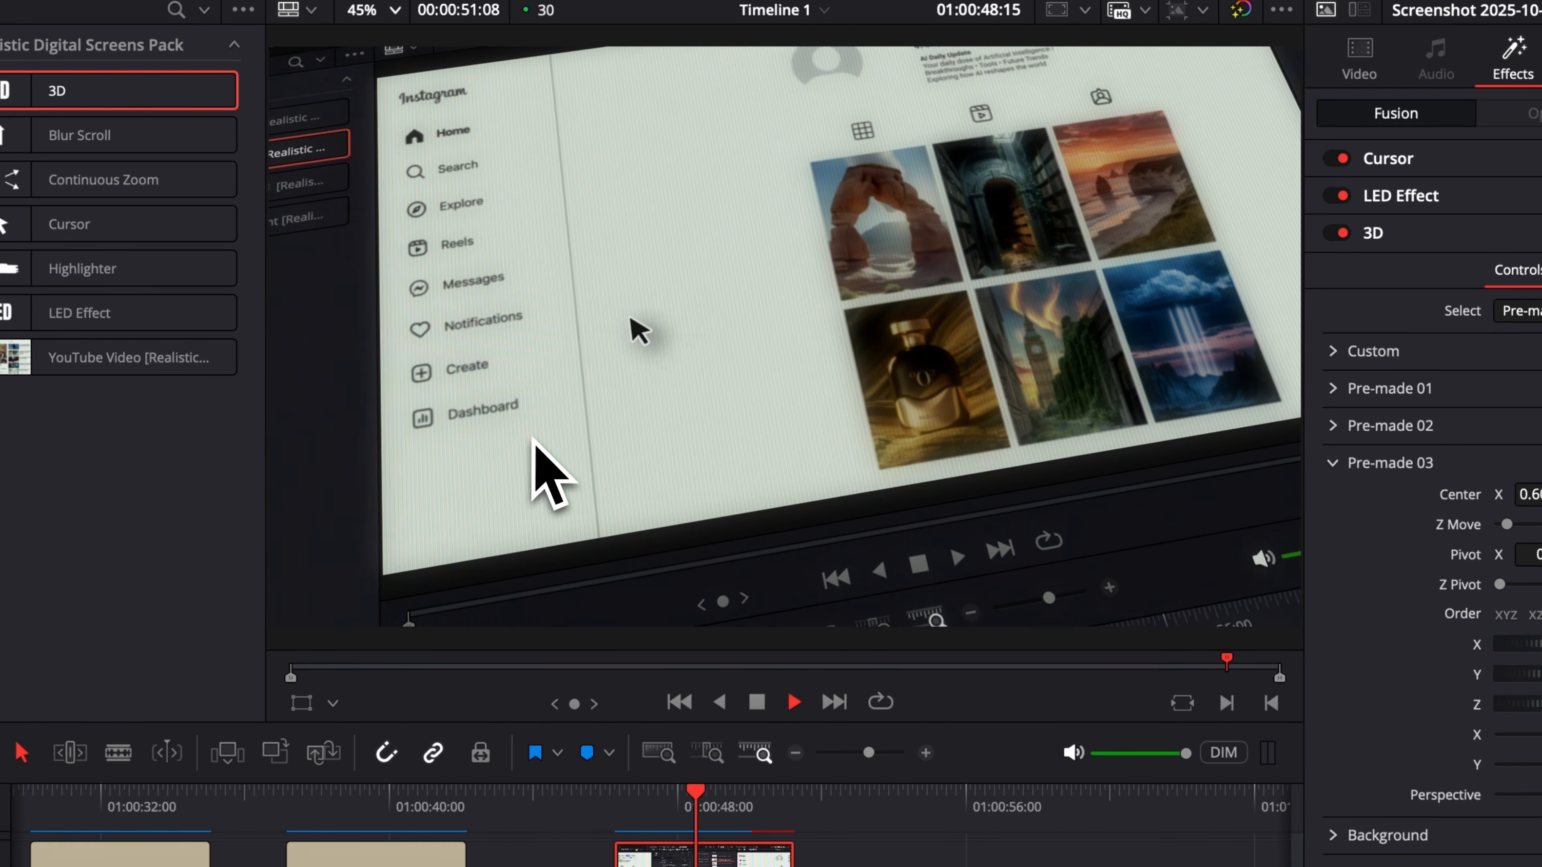
key(space)
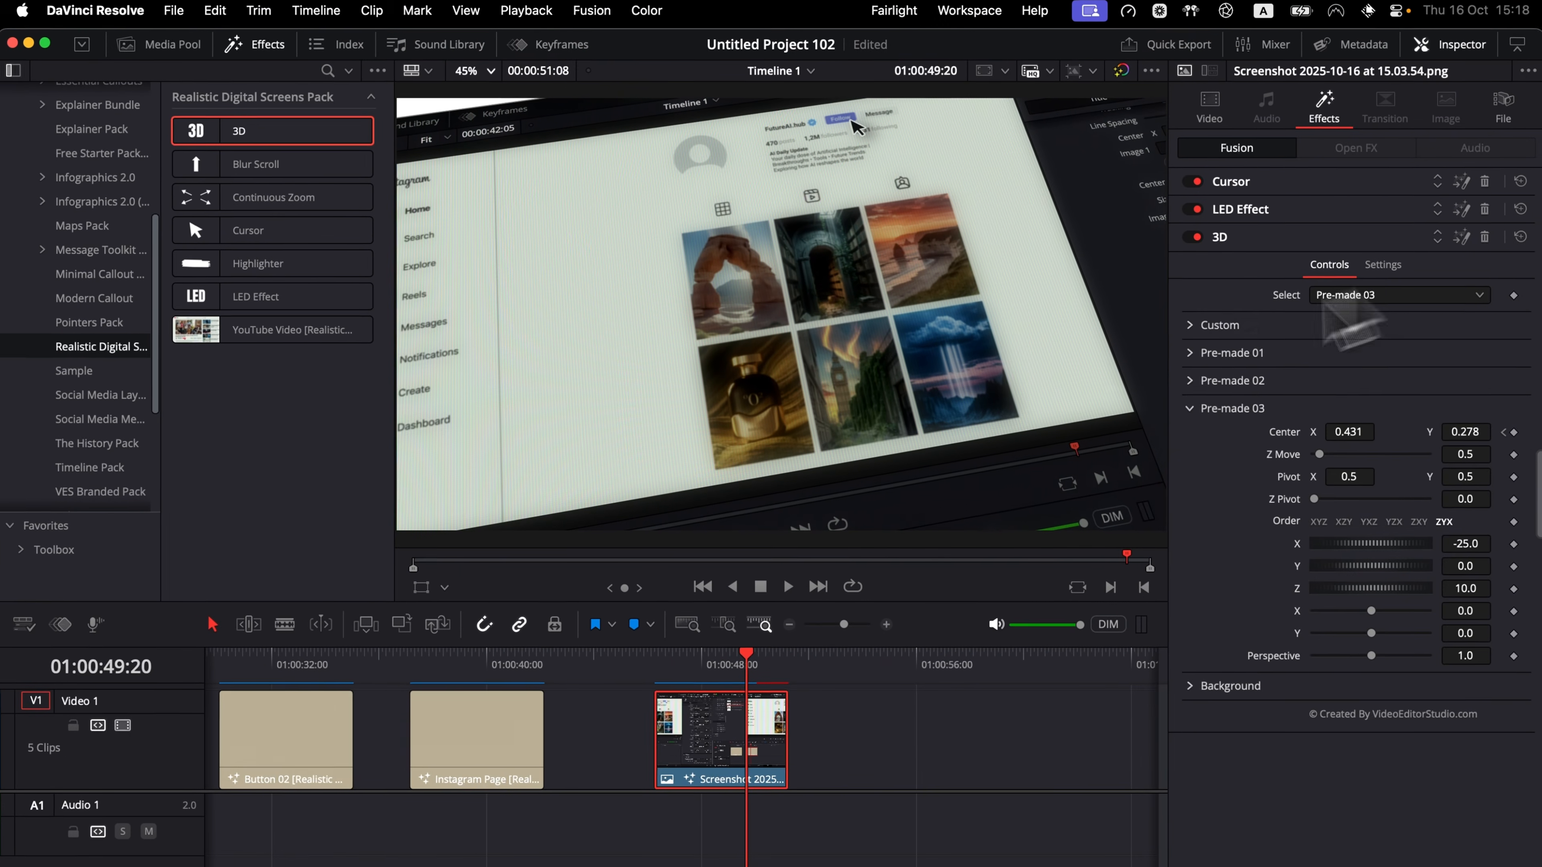
click(1189, 407)
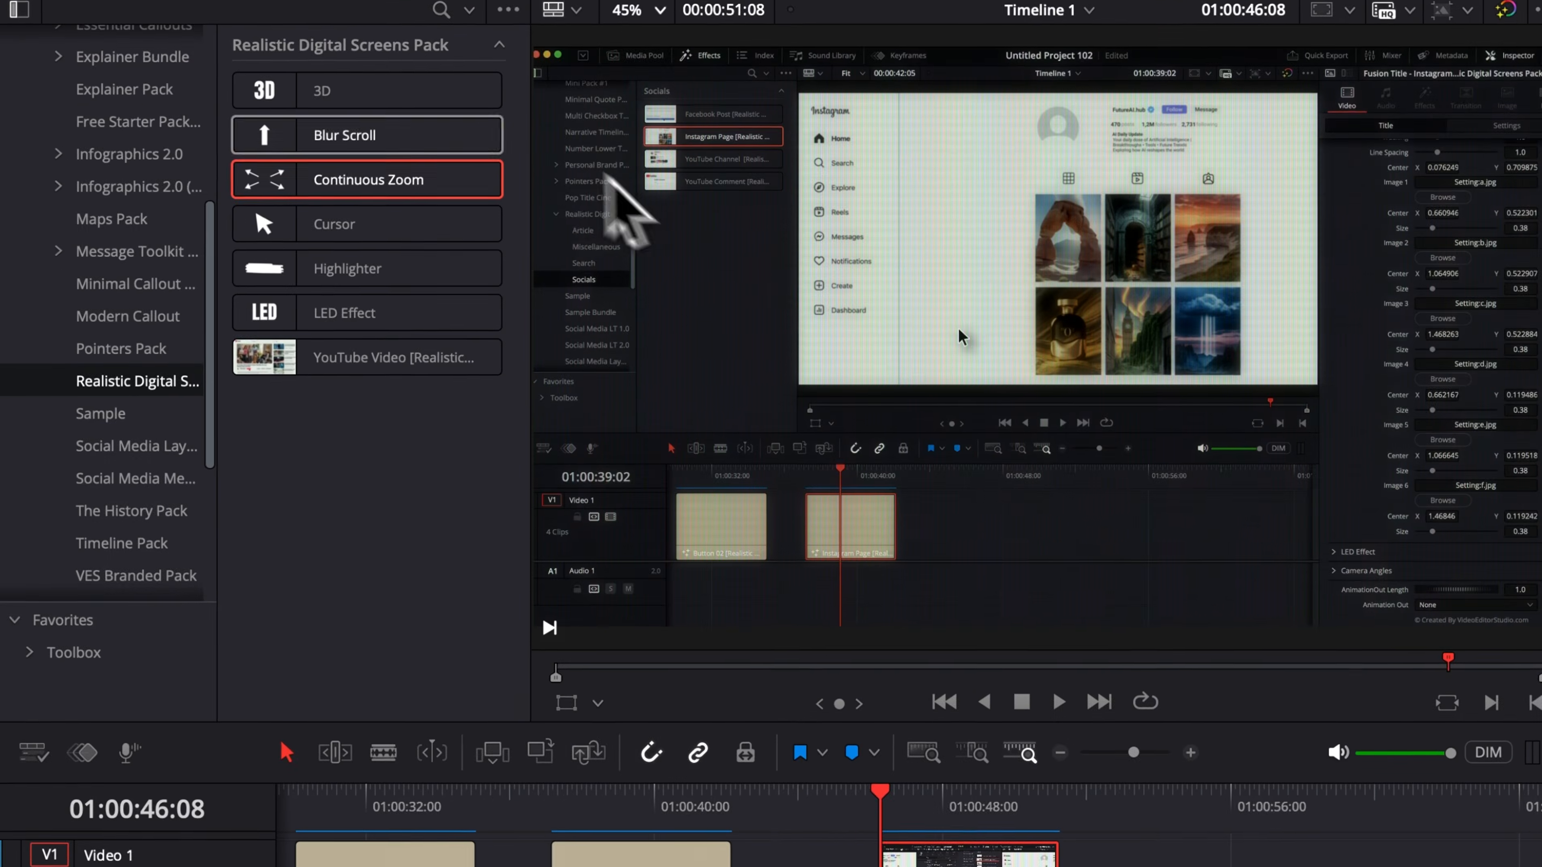
Apply the Continuous Zoom effect to the screenshot clip in place of the 3D effect and play it back.
drag(283, 179, 703, 752)
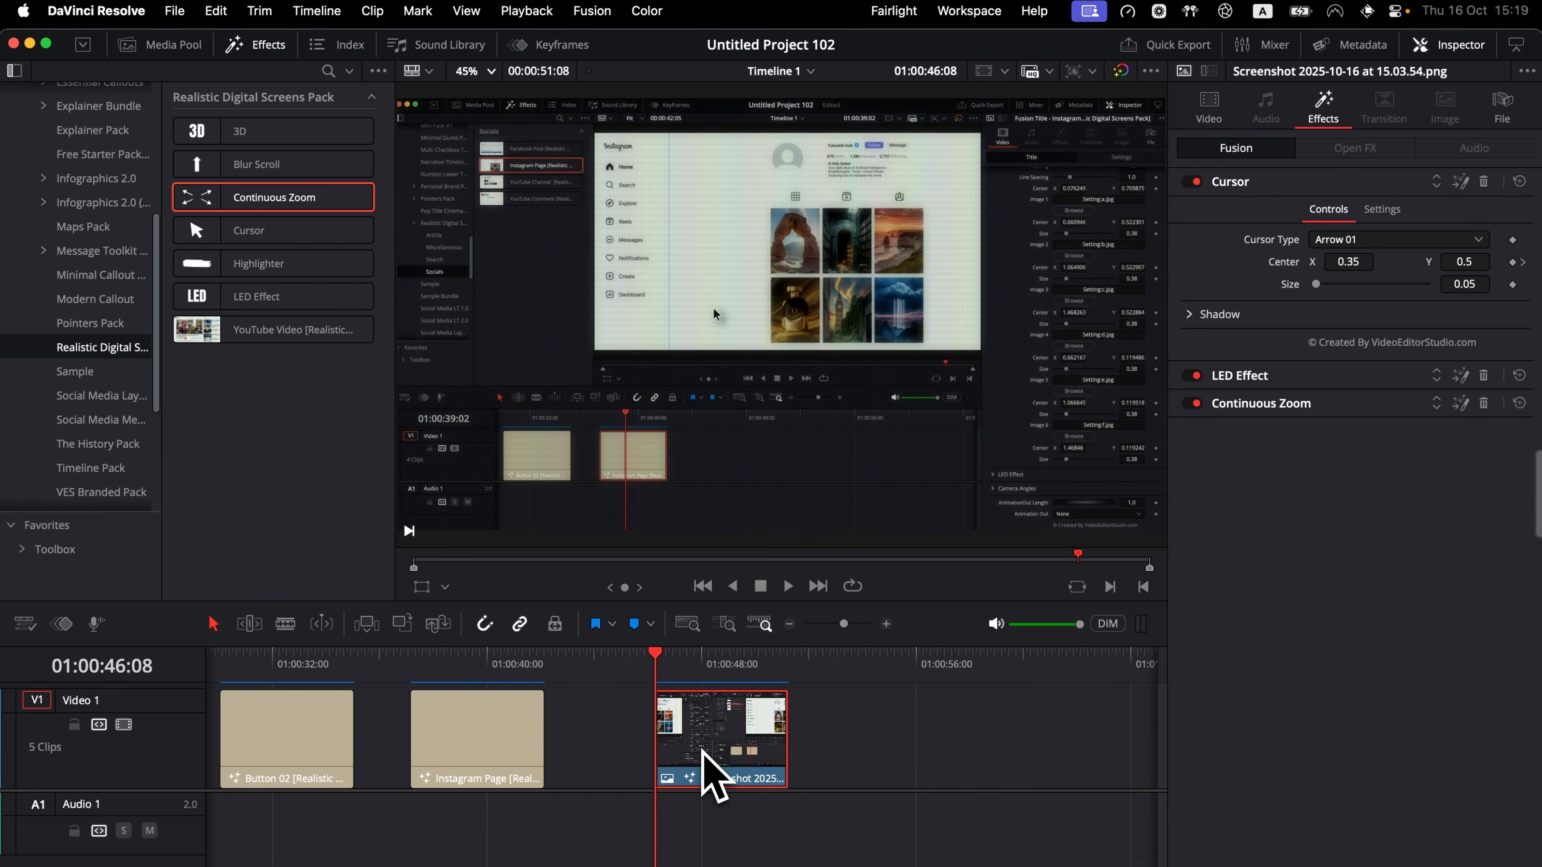
key(space)
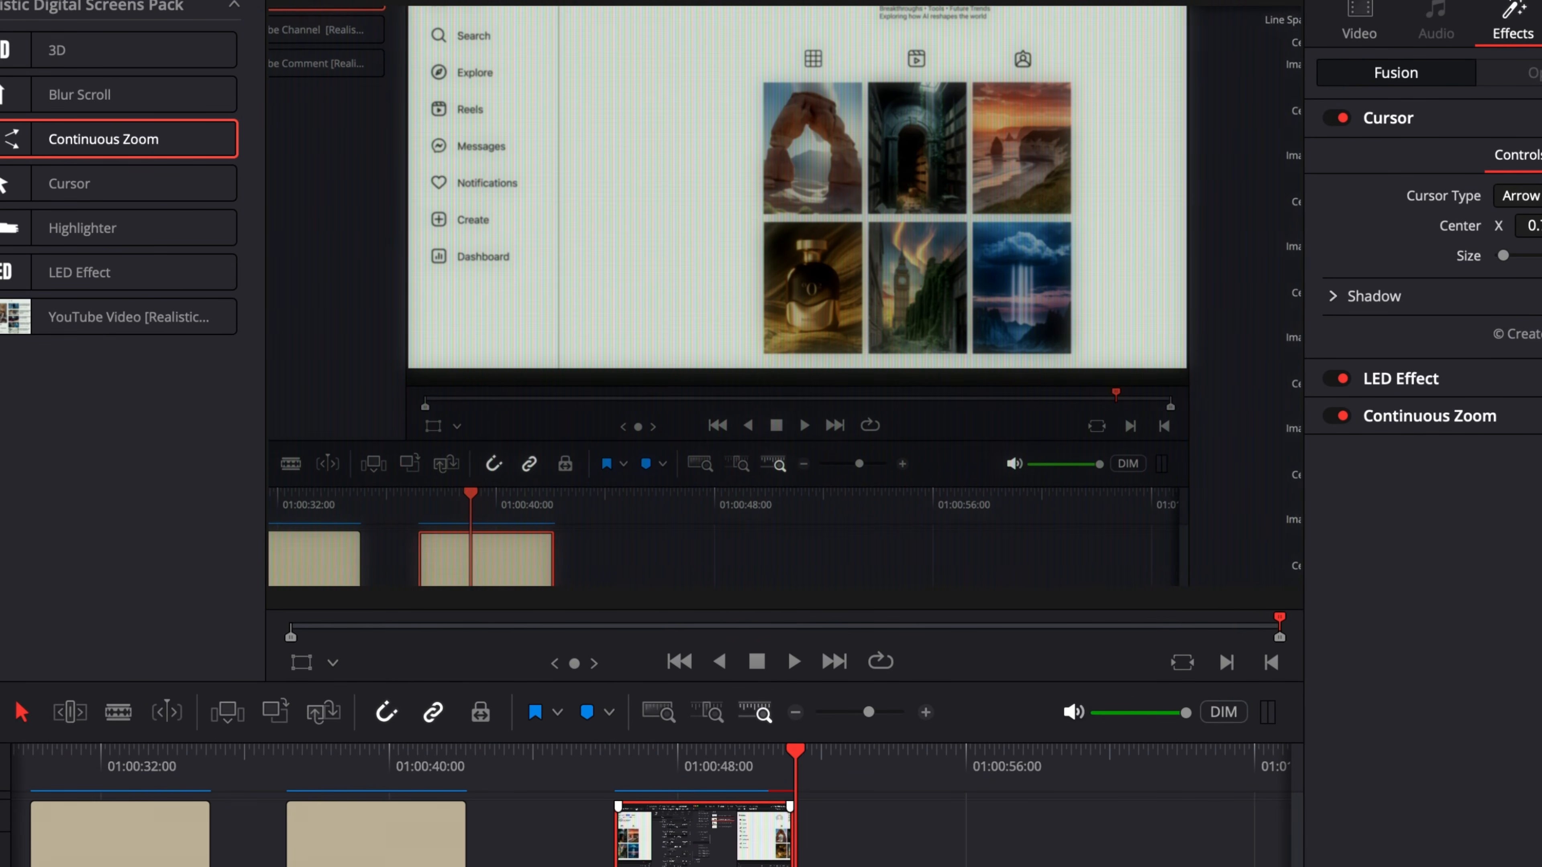
click(698, 775)
Set Continuous Zoom to zoom OUT with a Zoom Scale of 1.587 and play it back from the clip's start.
click(1407, 417)
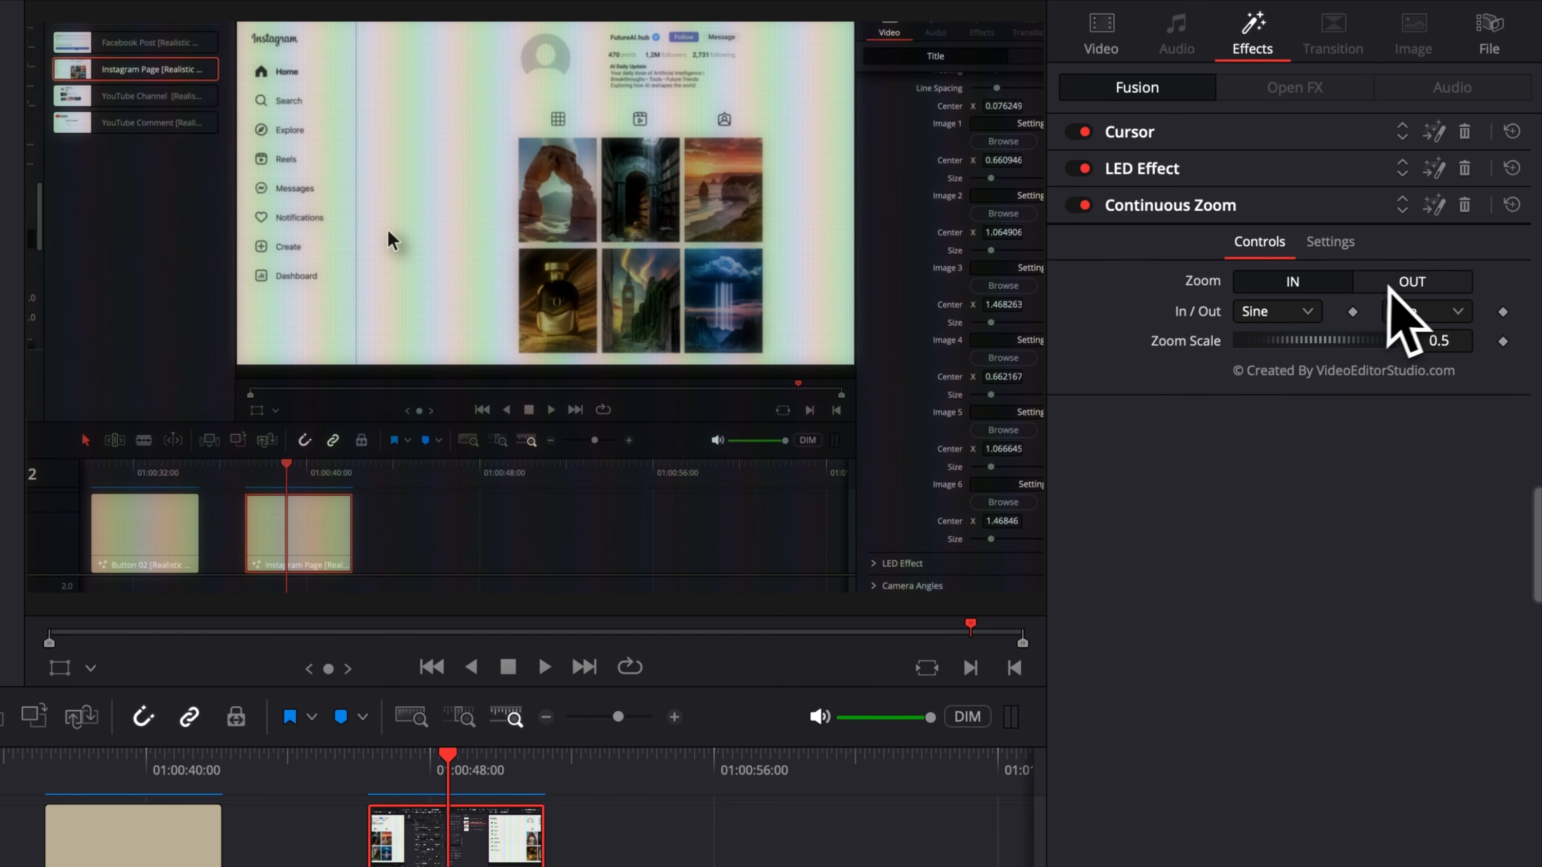
click(1391, 285)
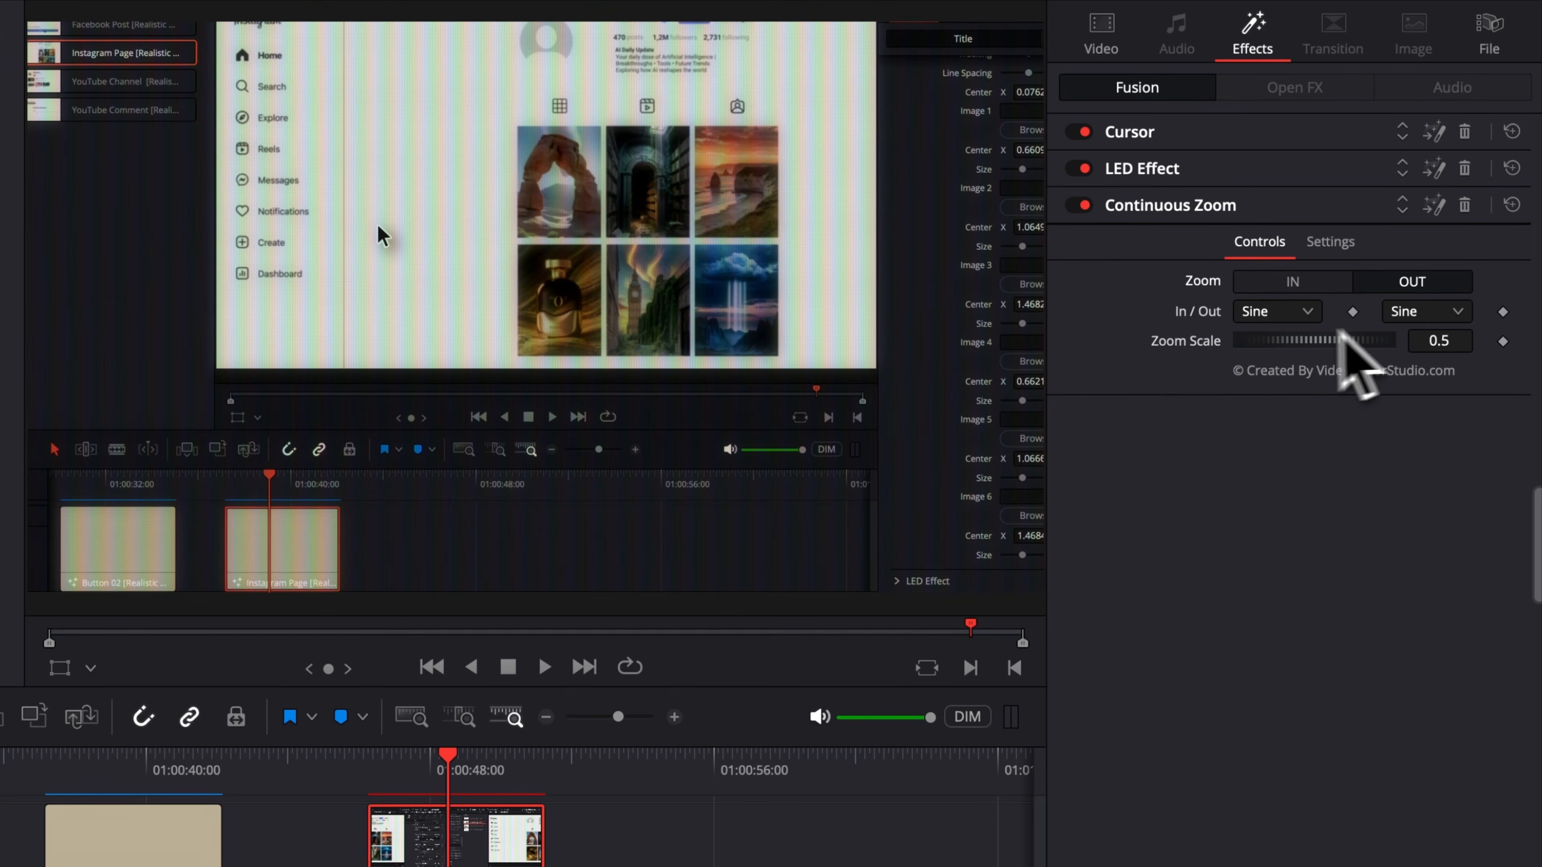
drag(425, 774, 369, 790)
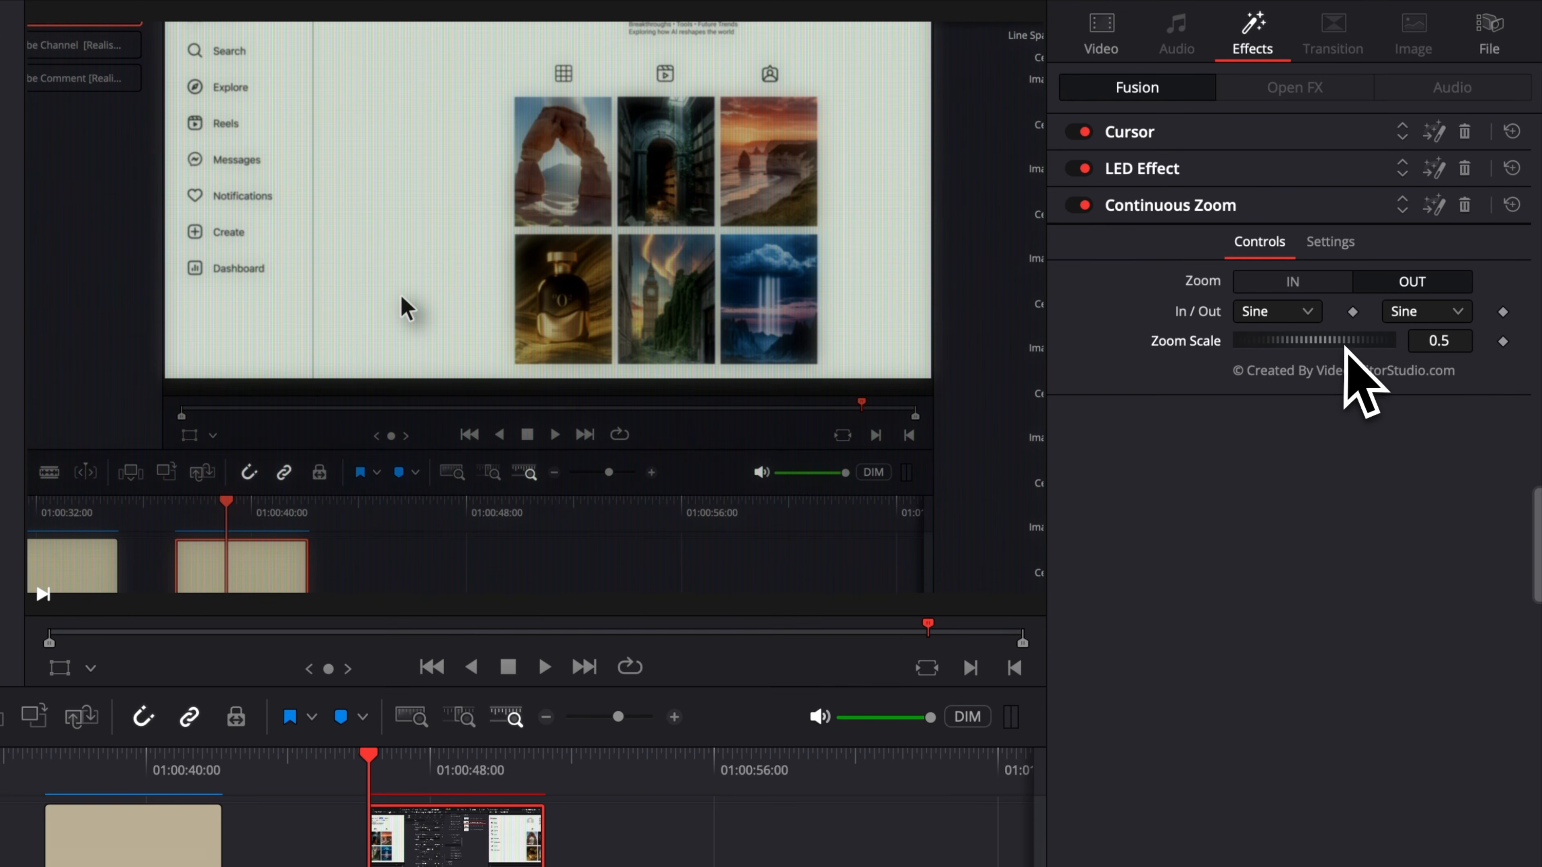
drag(1304, 344, 1486, 386)
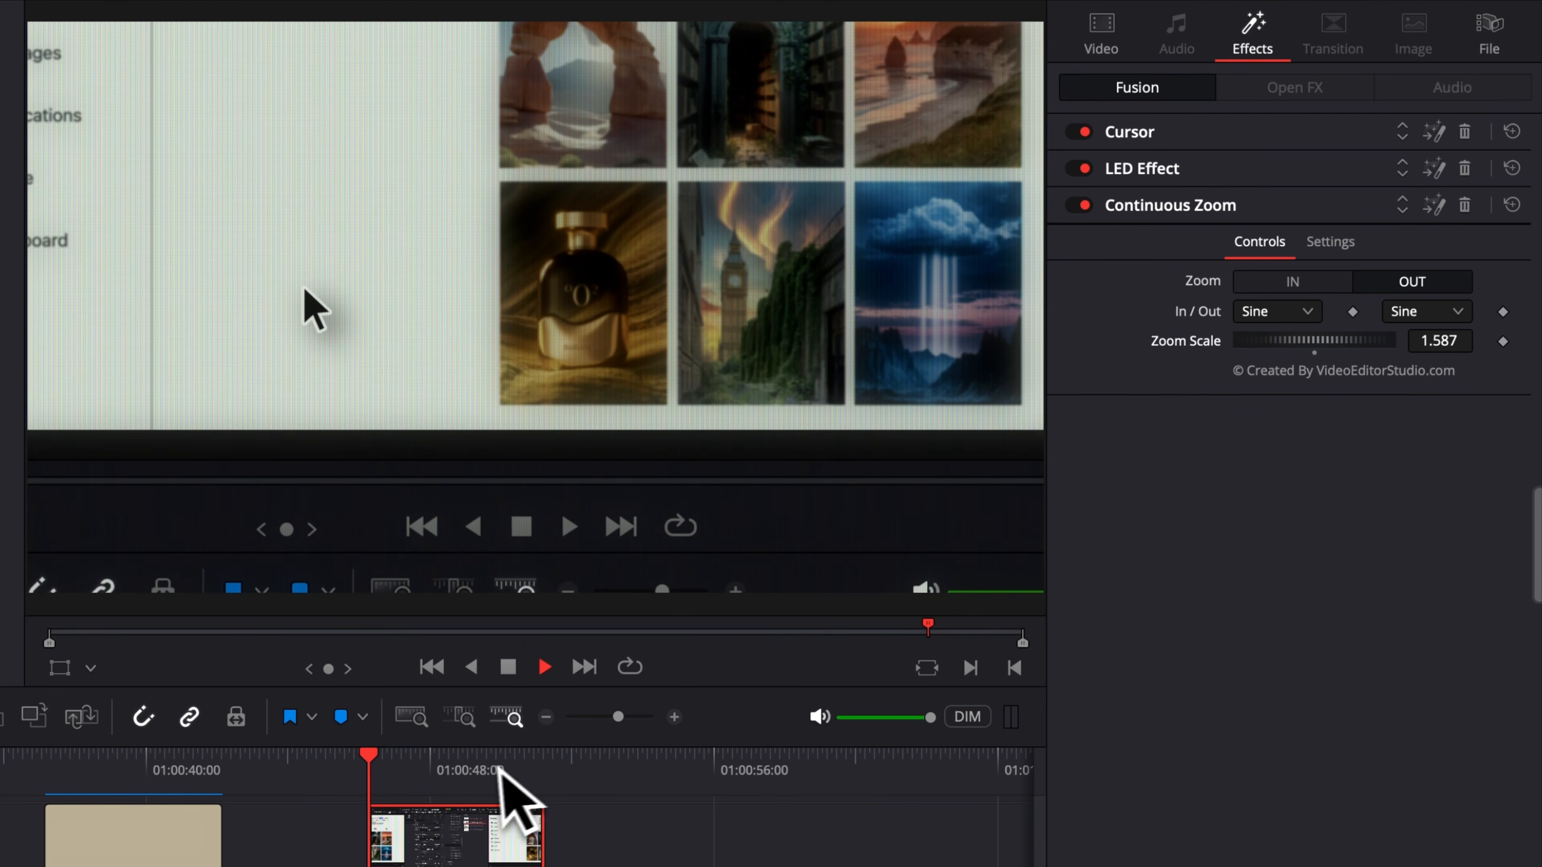
key(space)
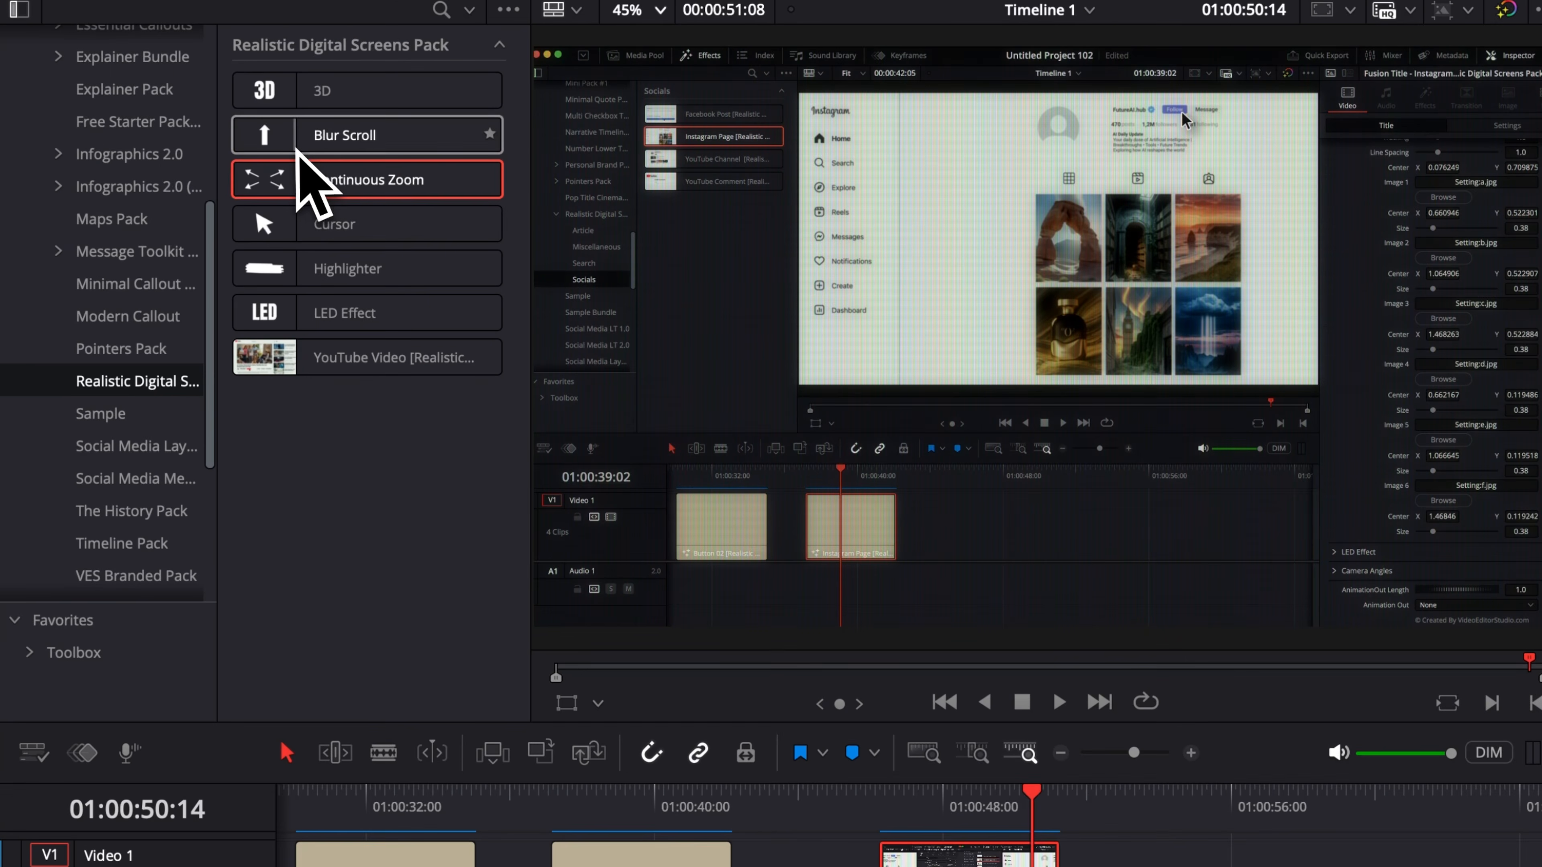
Apply the Blur Scroll effect to the screenshot clip, play it back from near the clip's start and open its settings.
click(205, 172)
drag(276, 149, 923, 863)
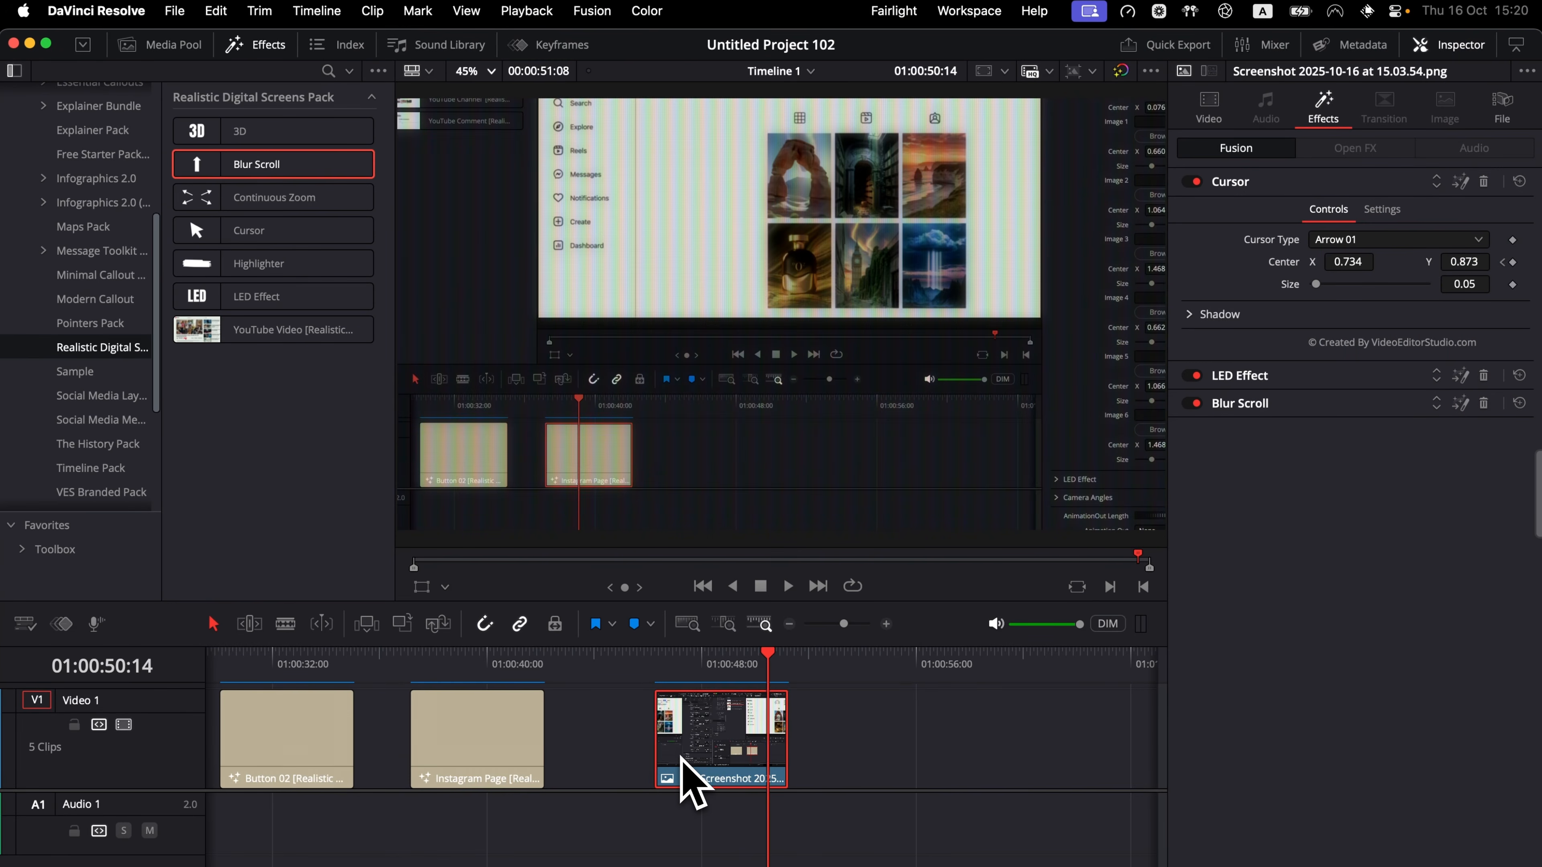
click(660, 665)
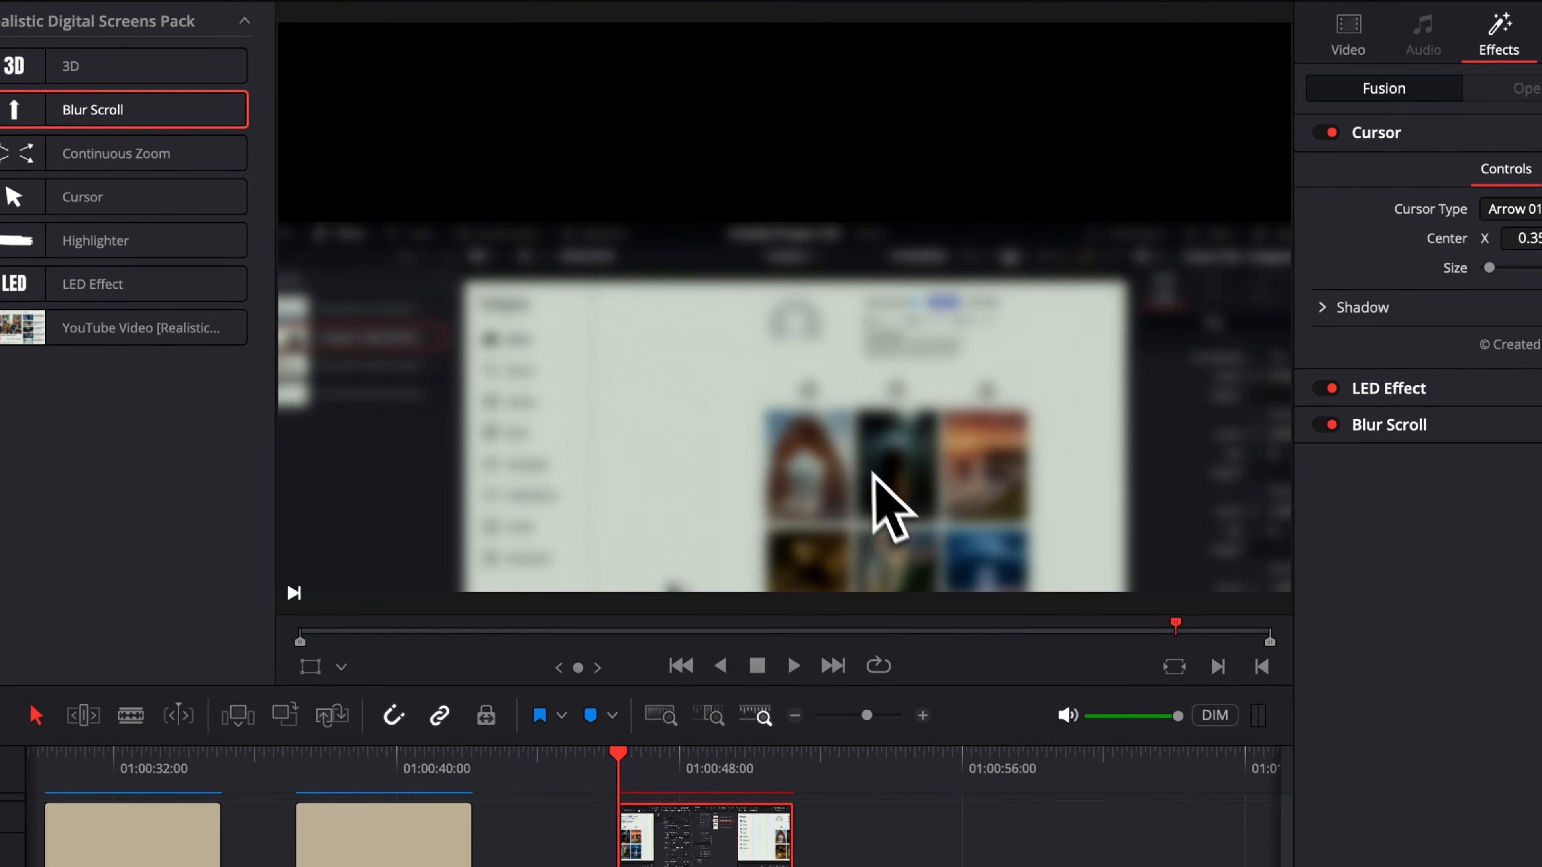
key(space)
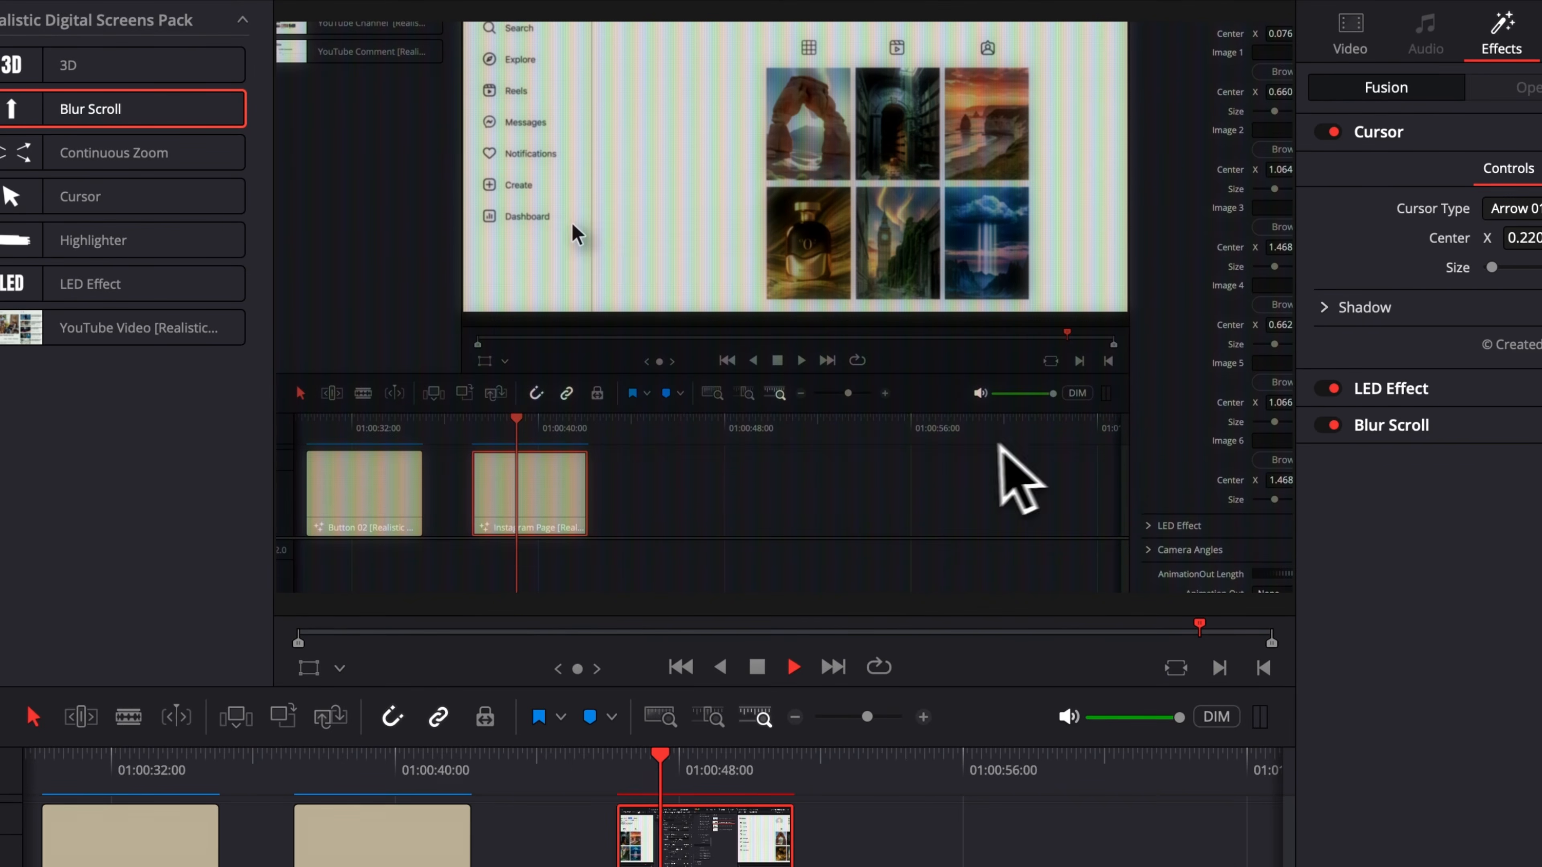
click(629, 786)
key(space)
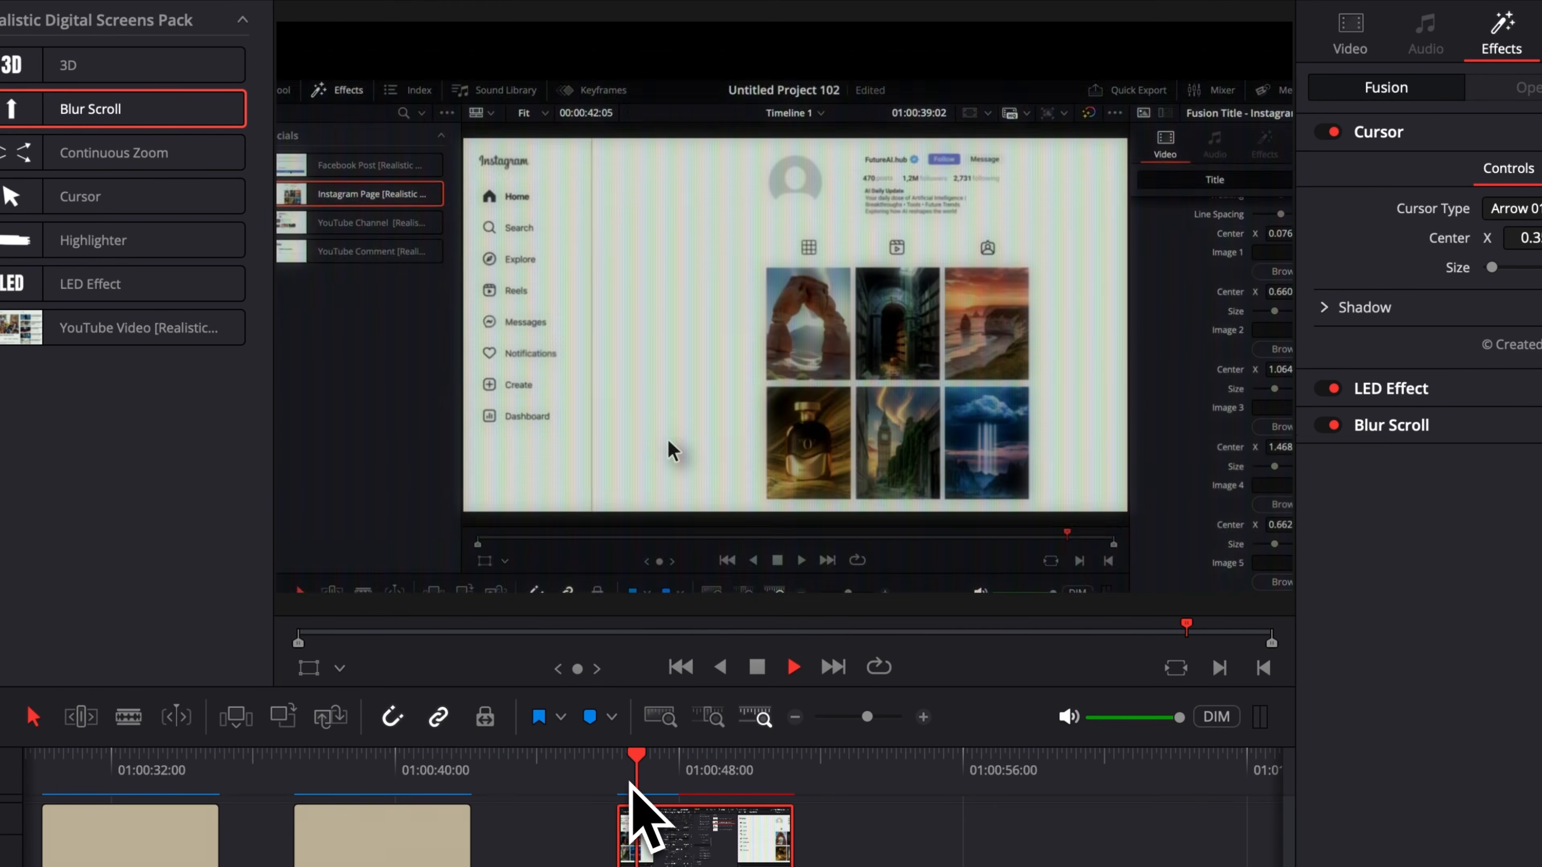
key(space)
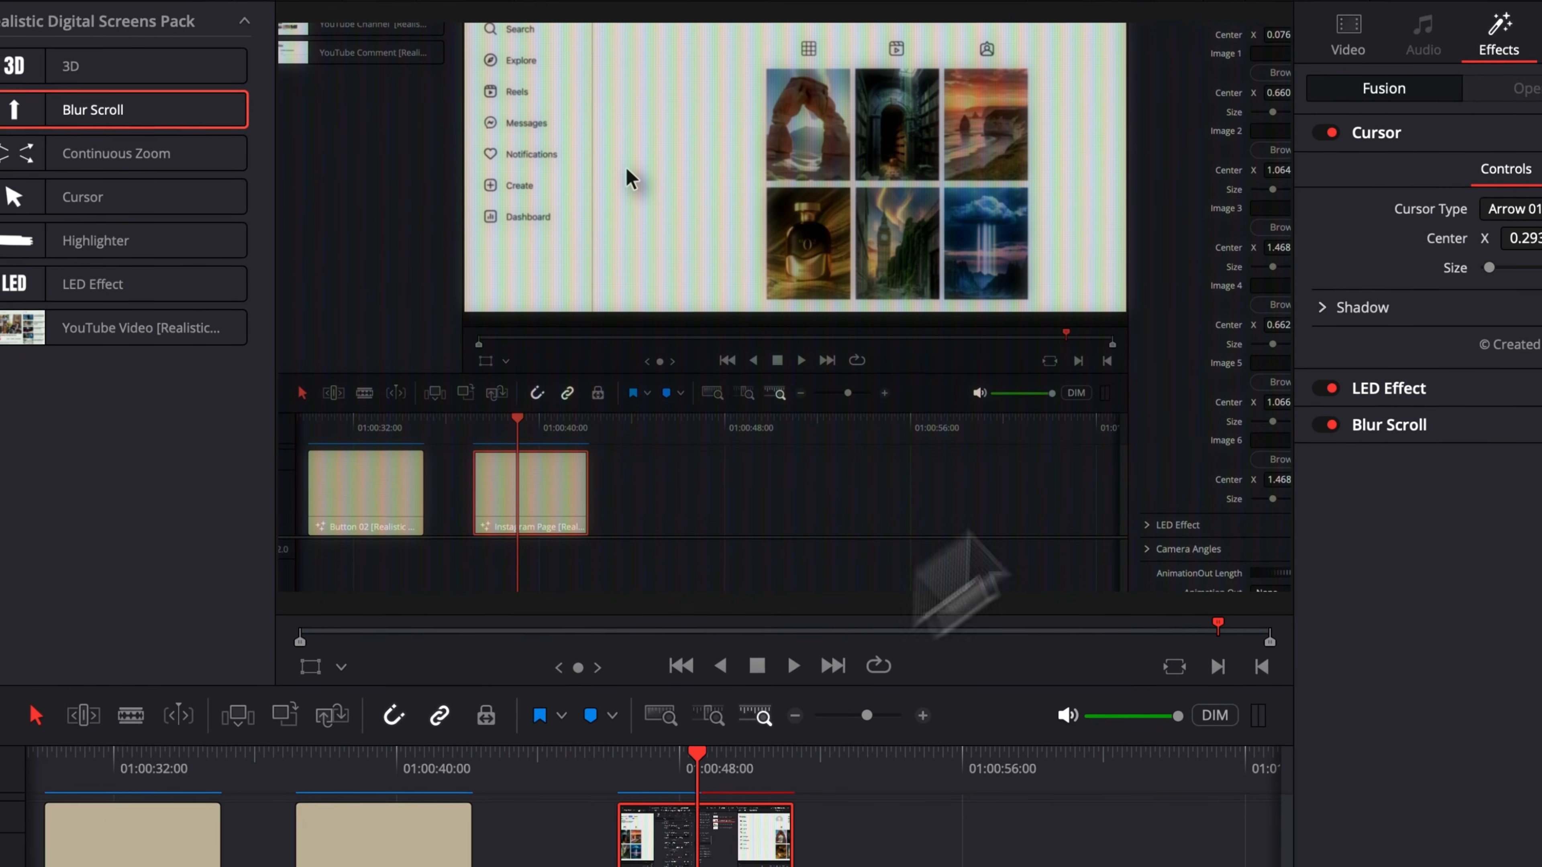
click(1432, 426)
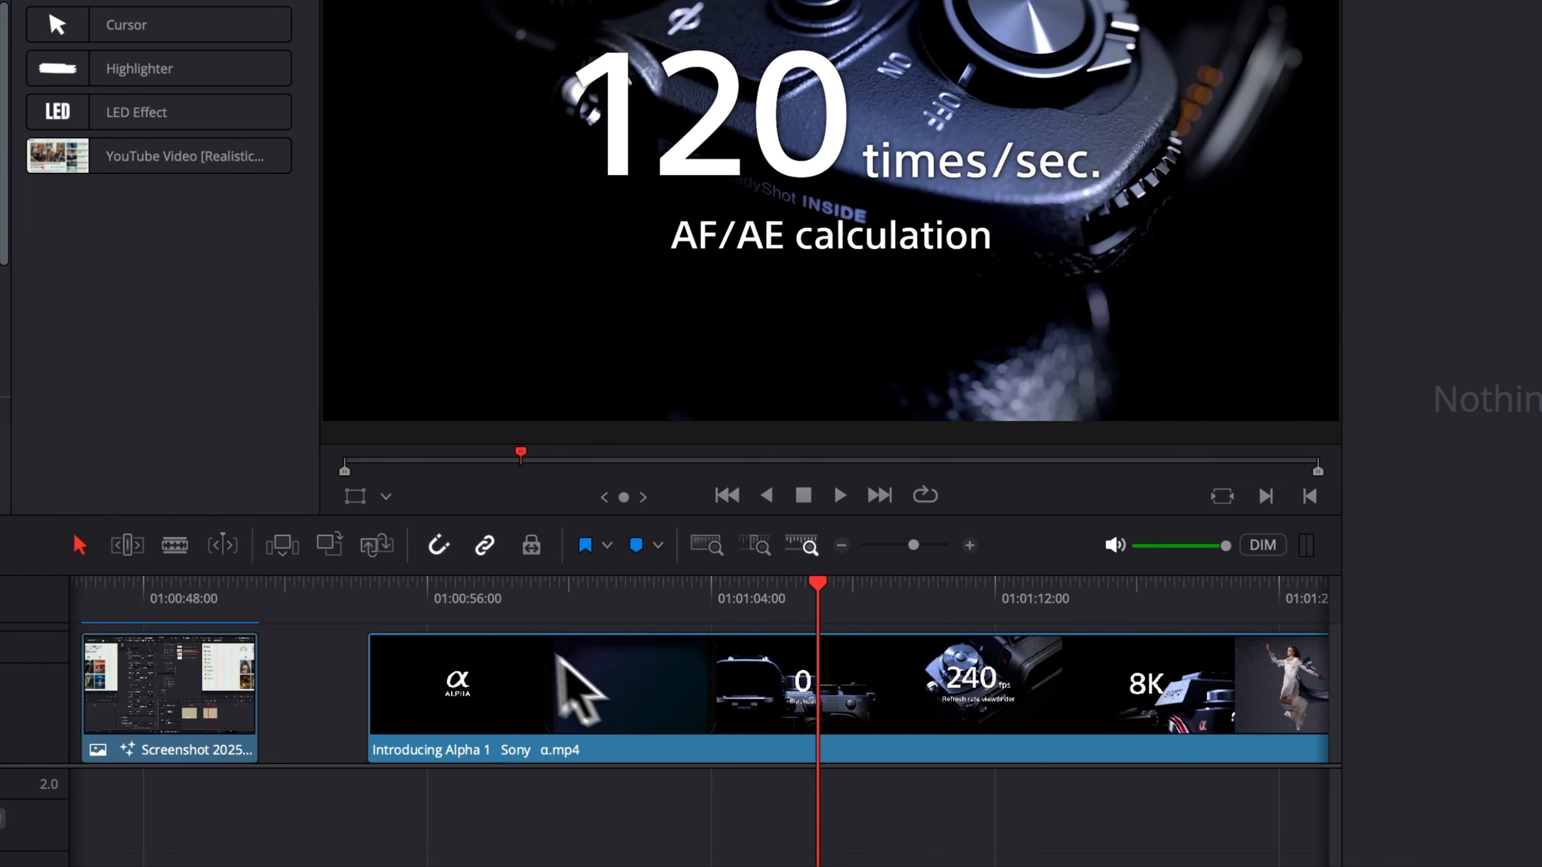
Apply the YouTube Video effect to the Introducing Alpha 1 Sony clip and scrub through its subscribe animation.
drag(135, 165, 881, 665)
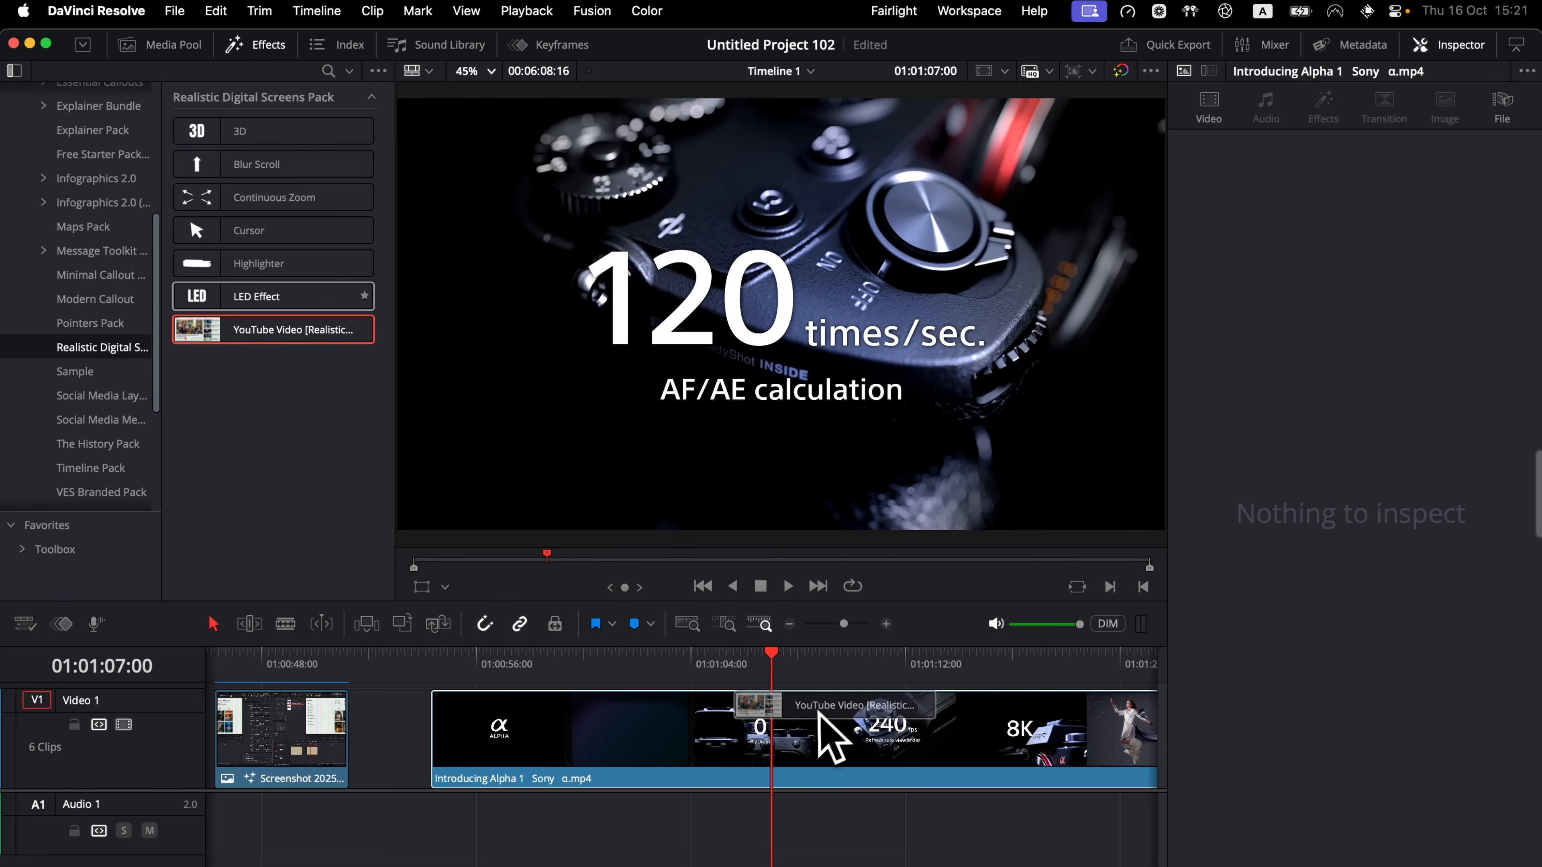
drag(819, 713, 811, 742)
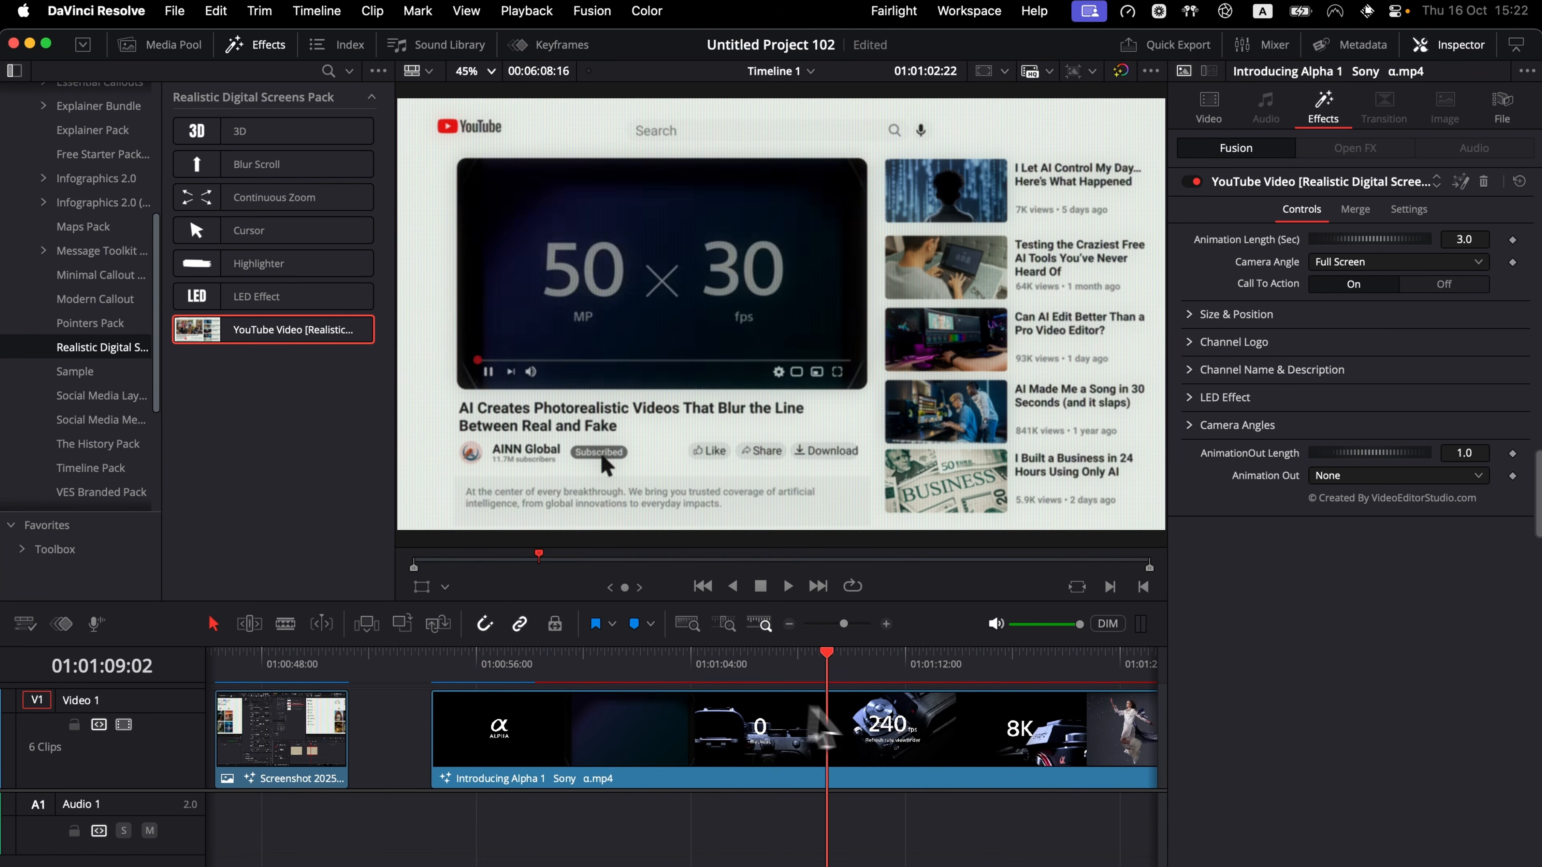
click(695, 669)
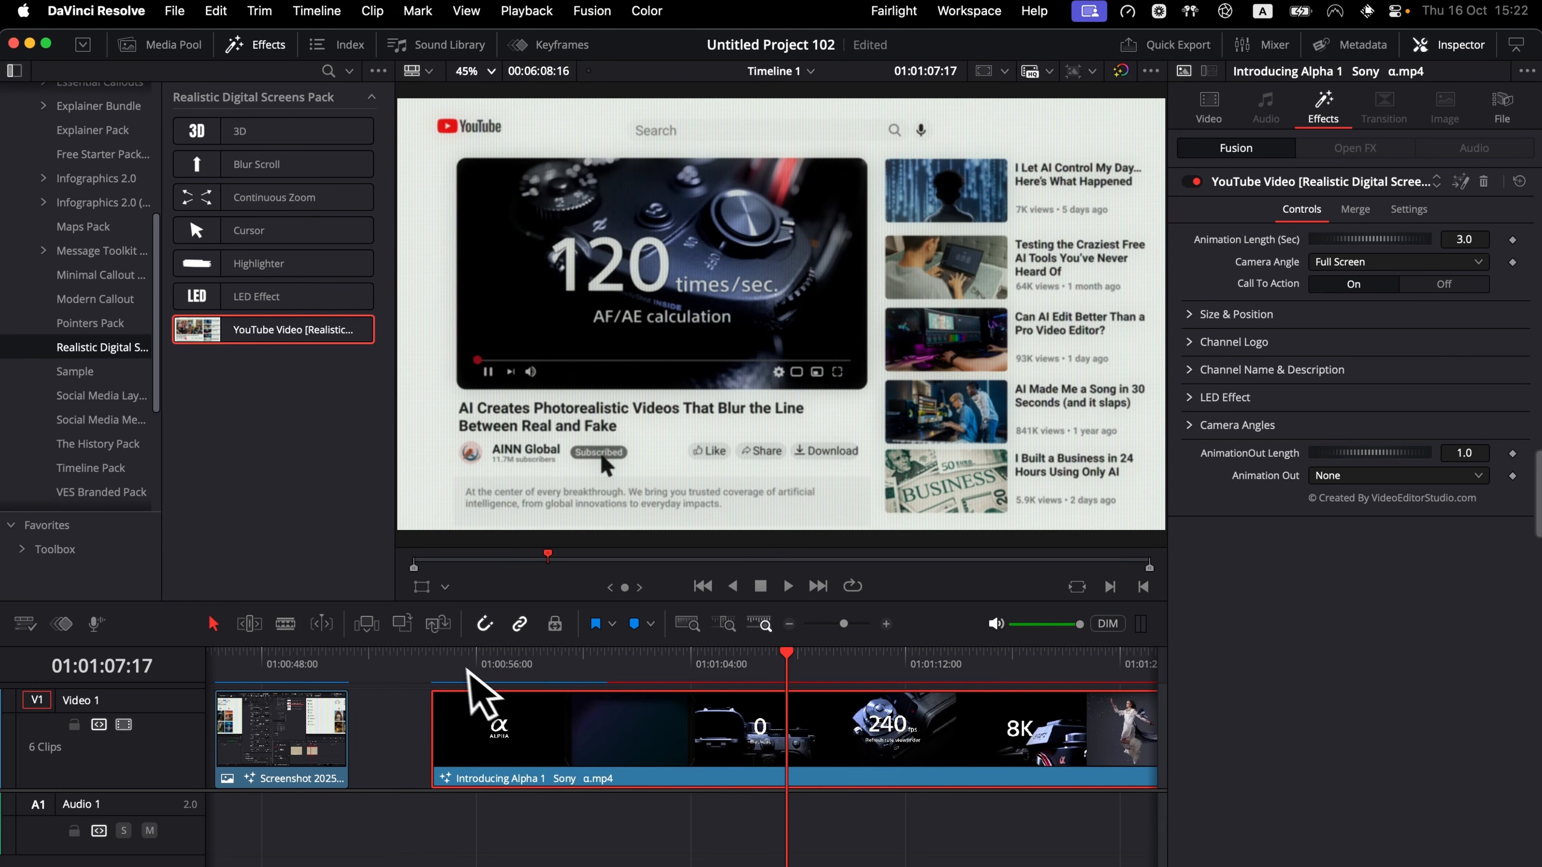
click(449, 665)
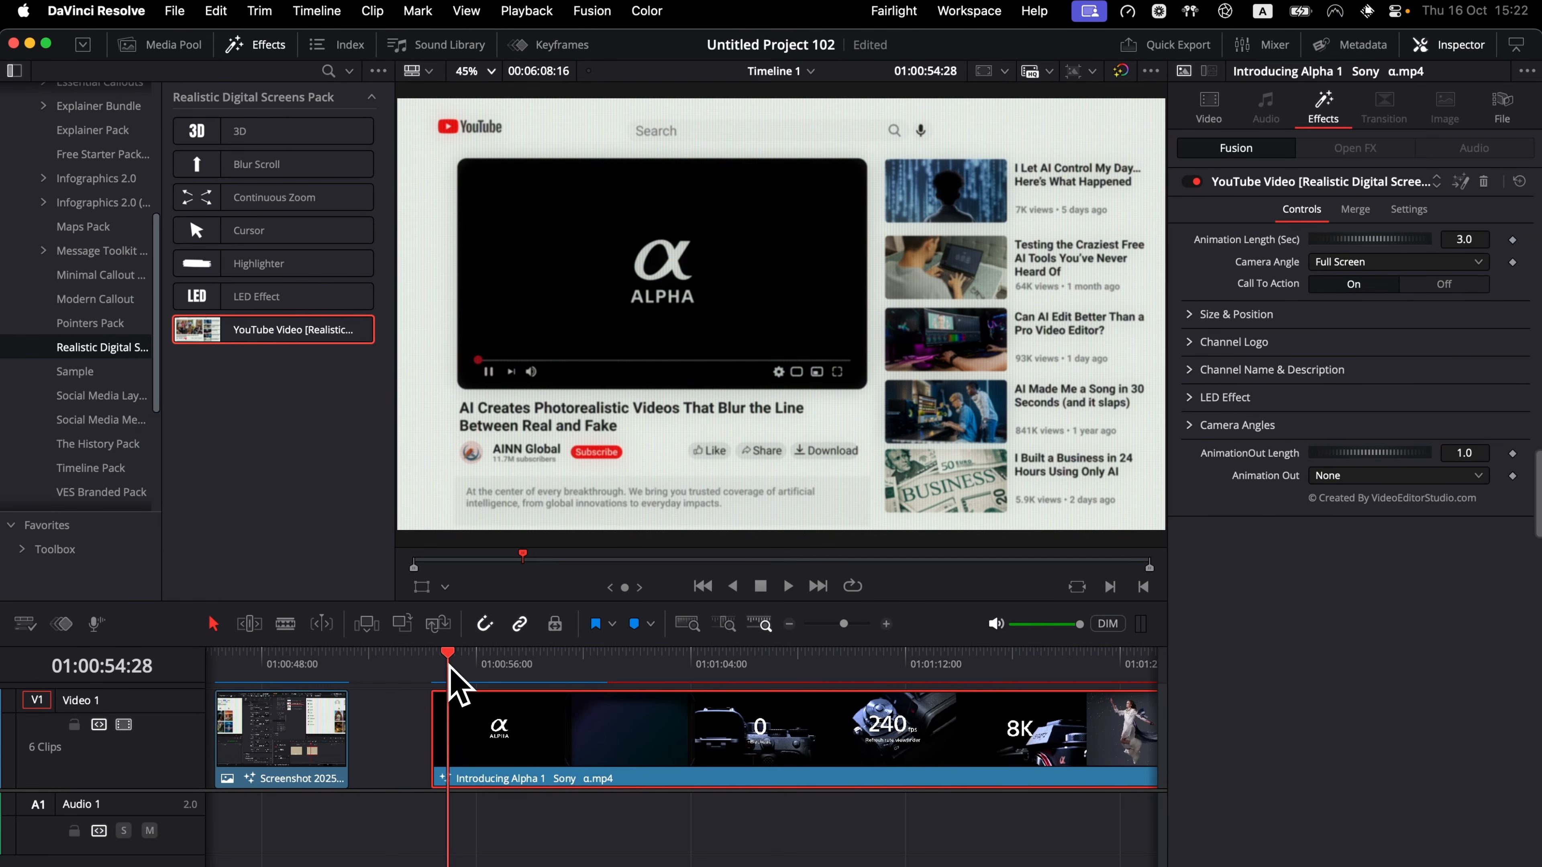
drag(455, 664, 508, 665)
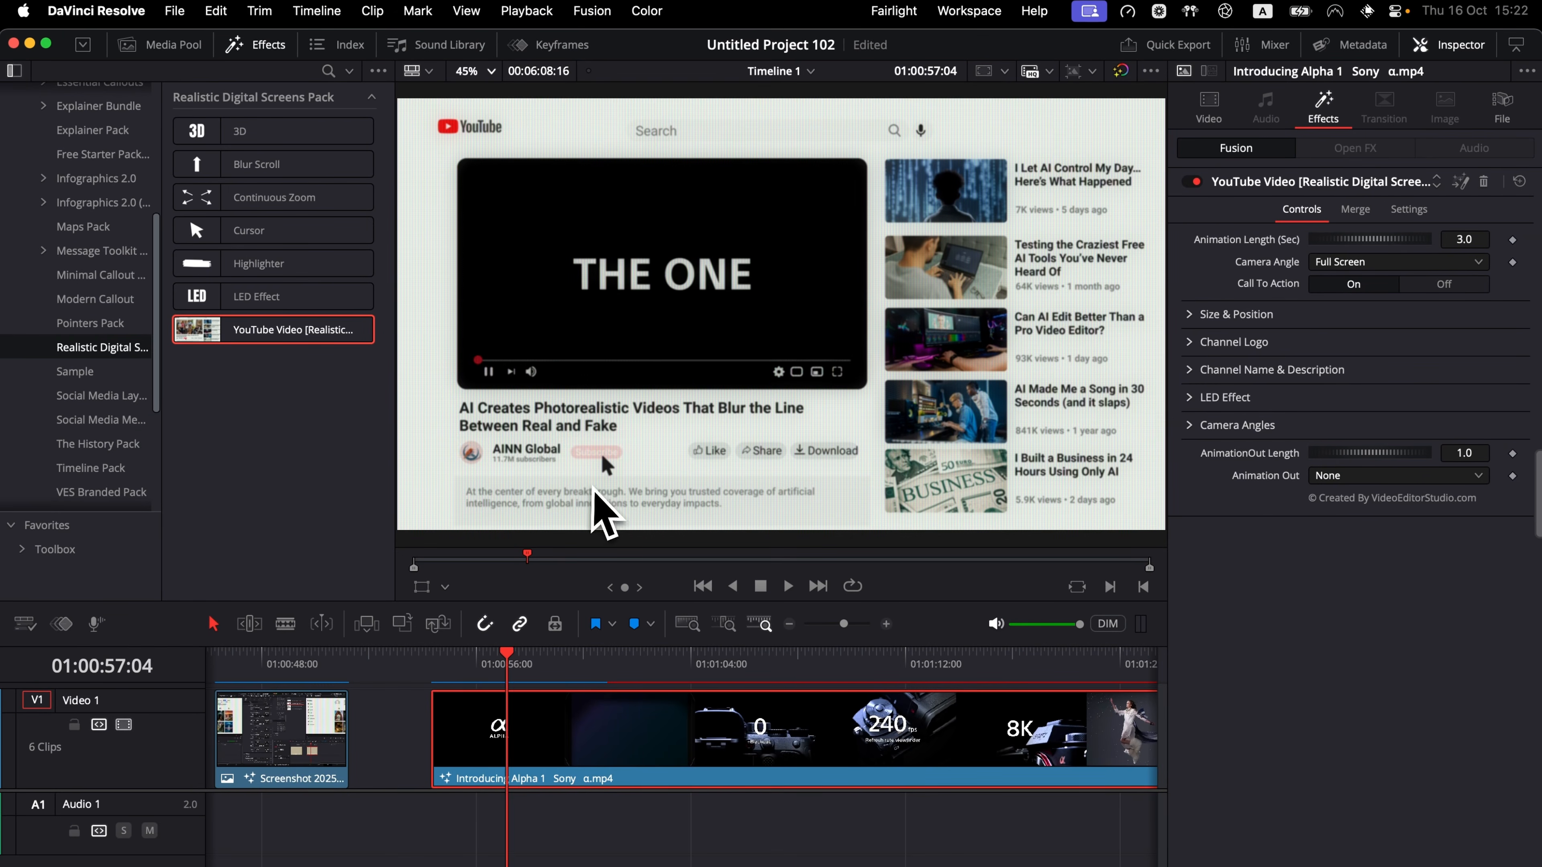
Turn off the YouTube Video effect's Call To Action, look through its Camera Angle options and scrub along the clip.
click(484, 670)
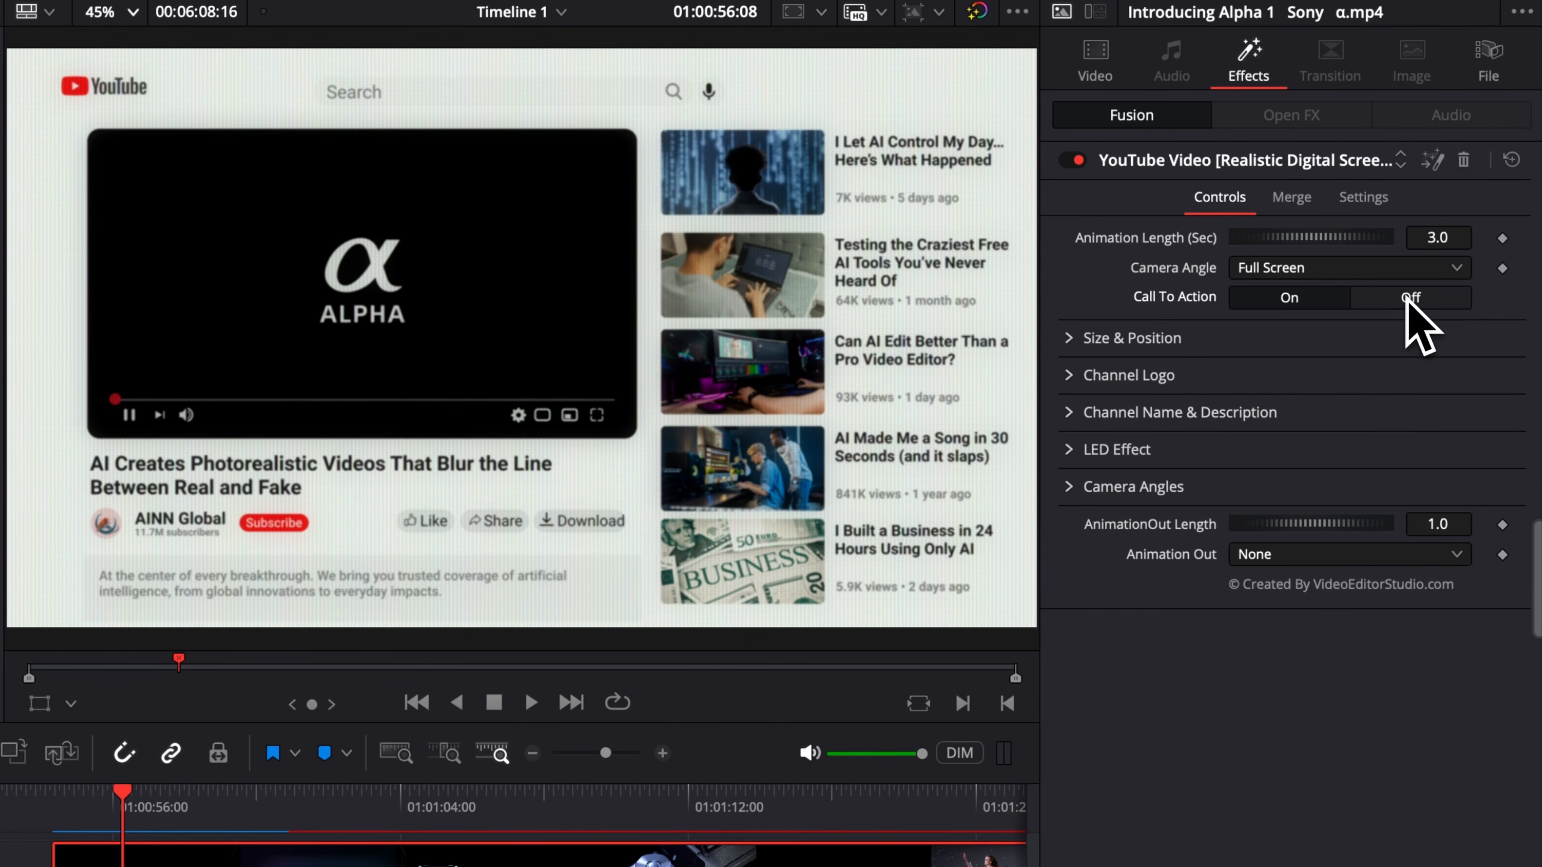
click(1408, 298)
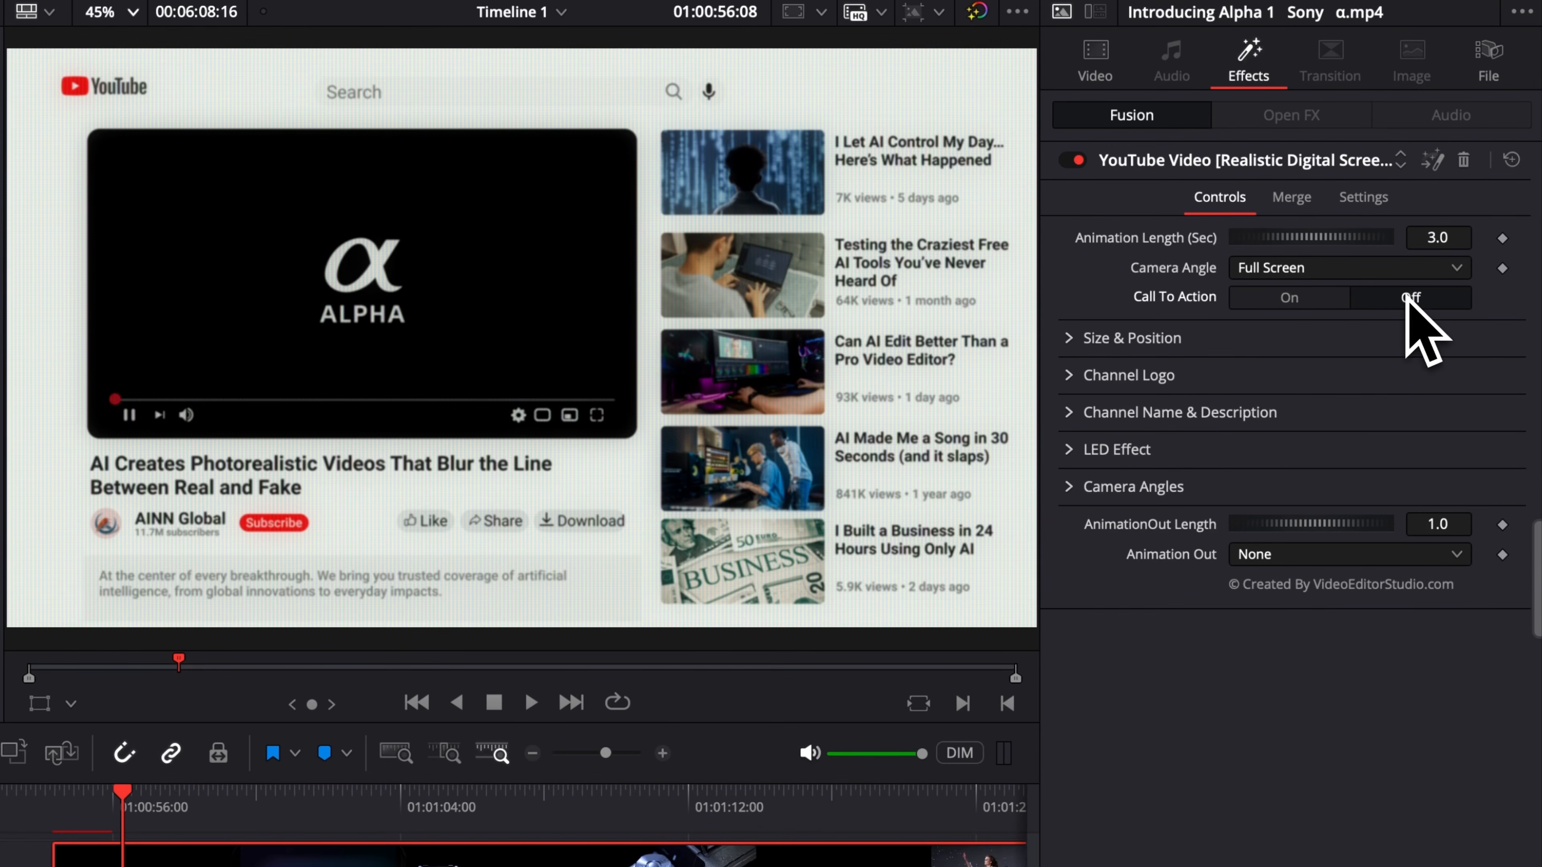
click(1287, 265)
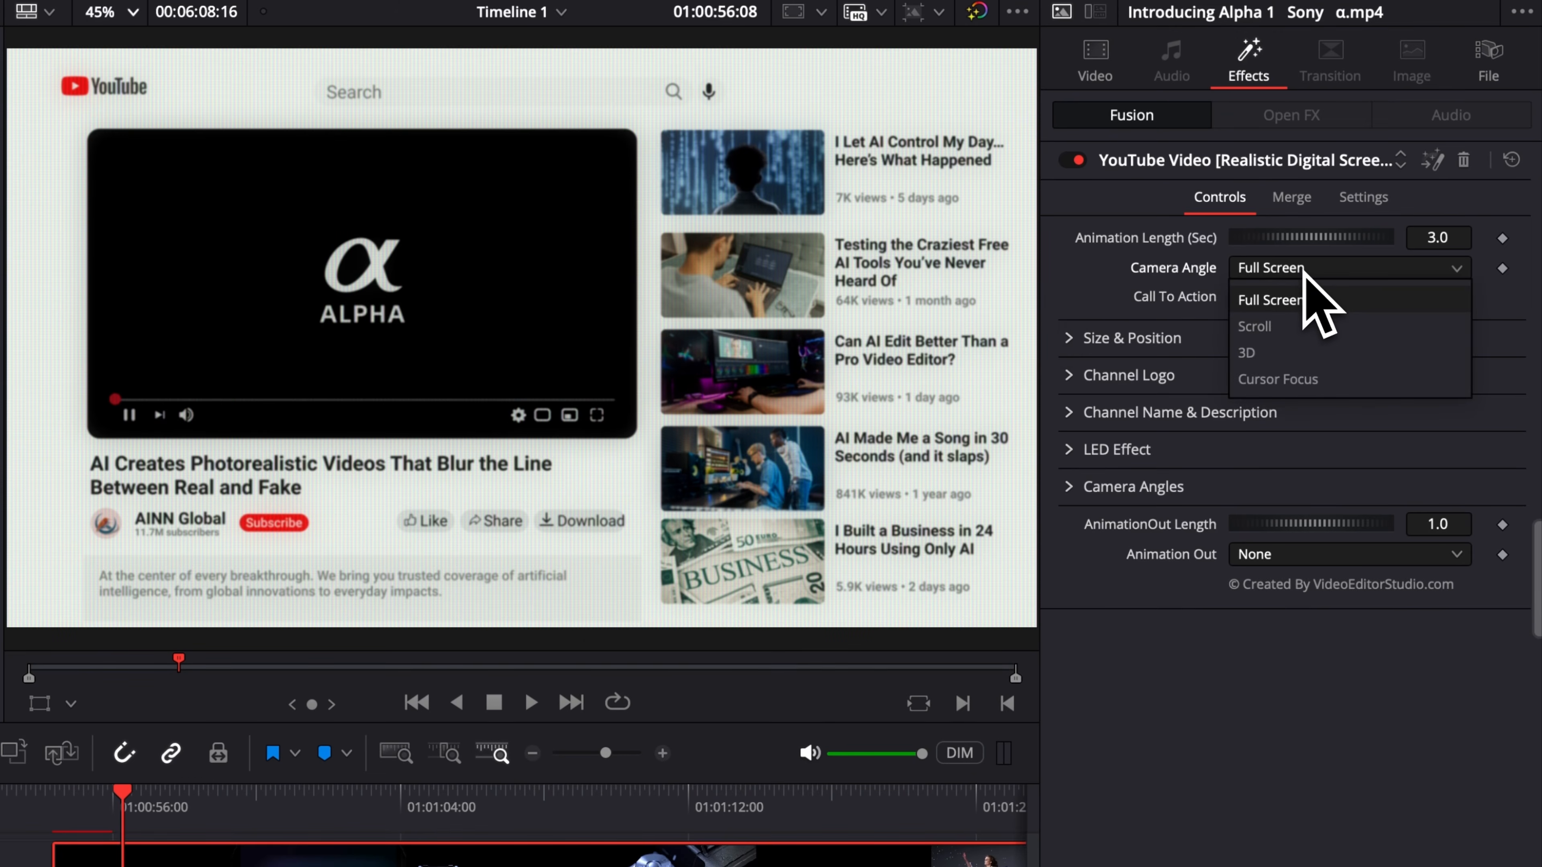
click(1096, 278)
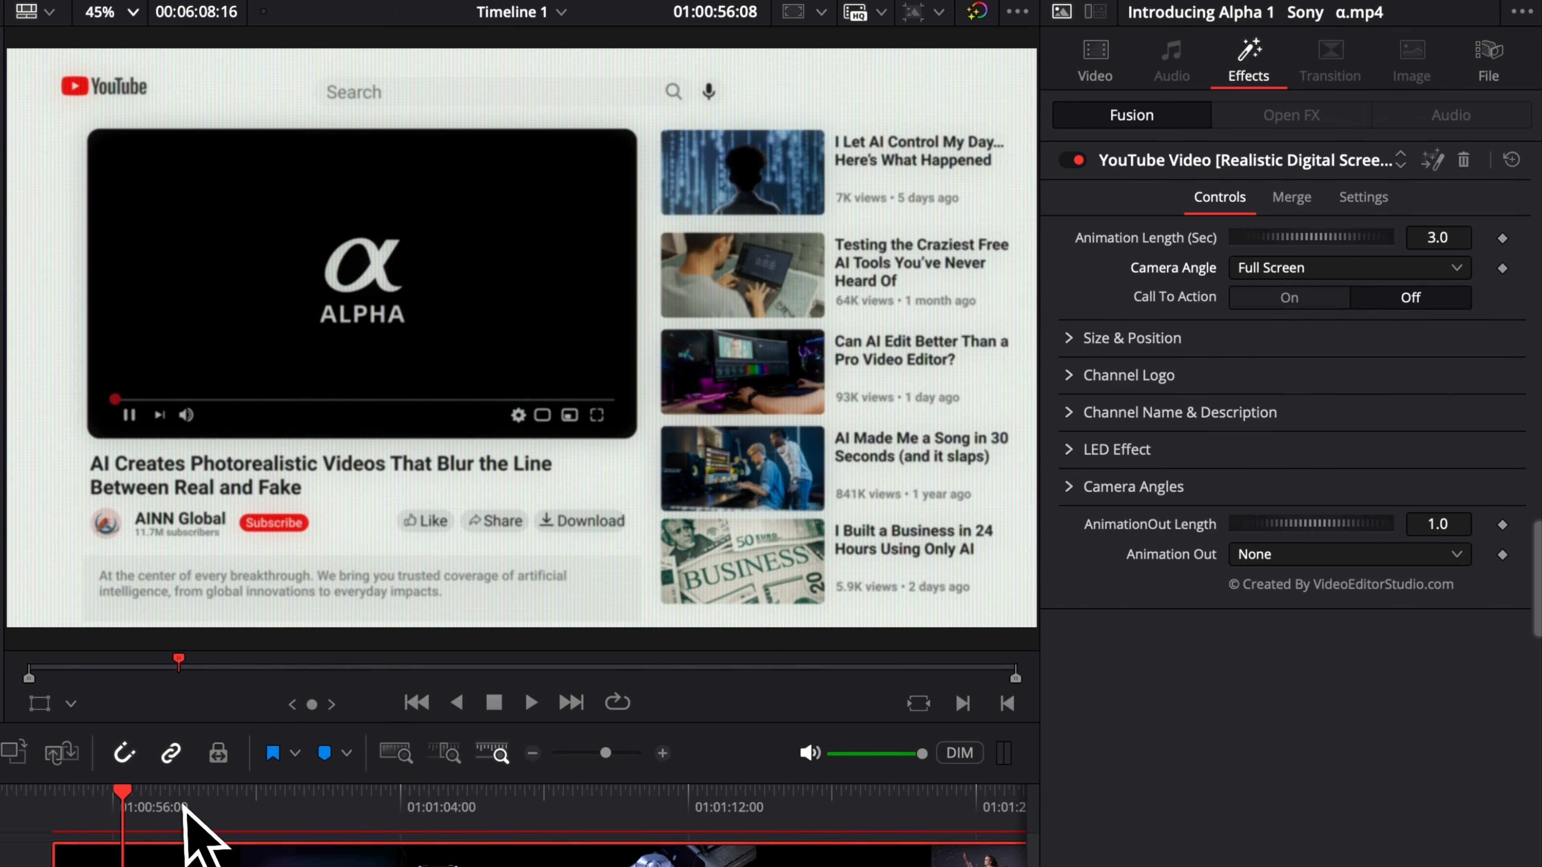
drag(183, 808, 503, 814)
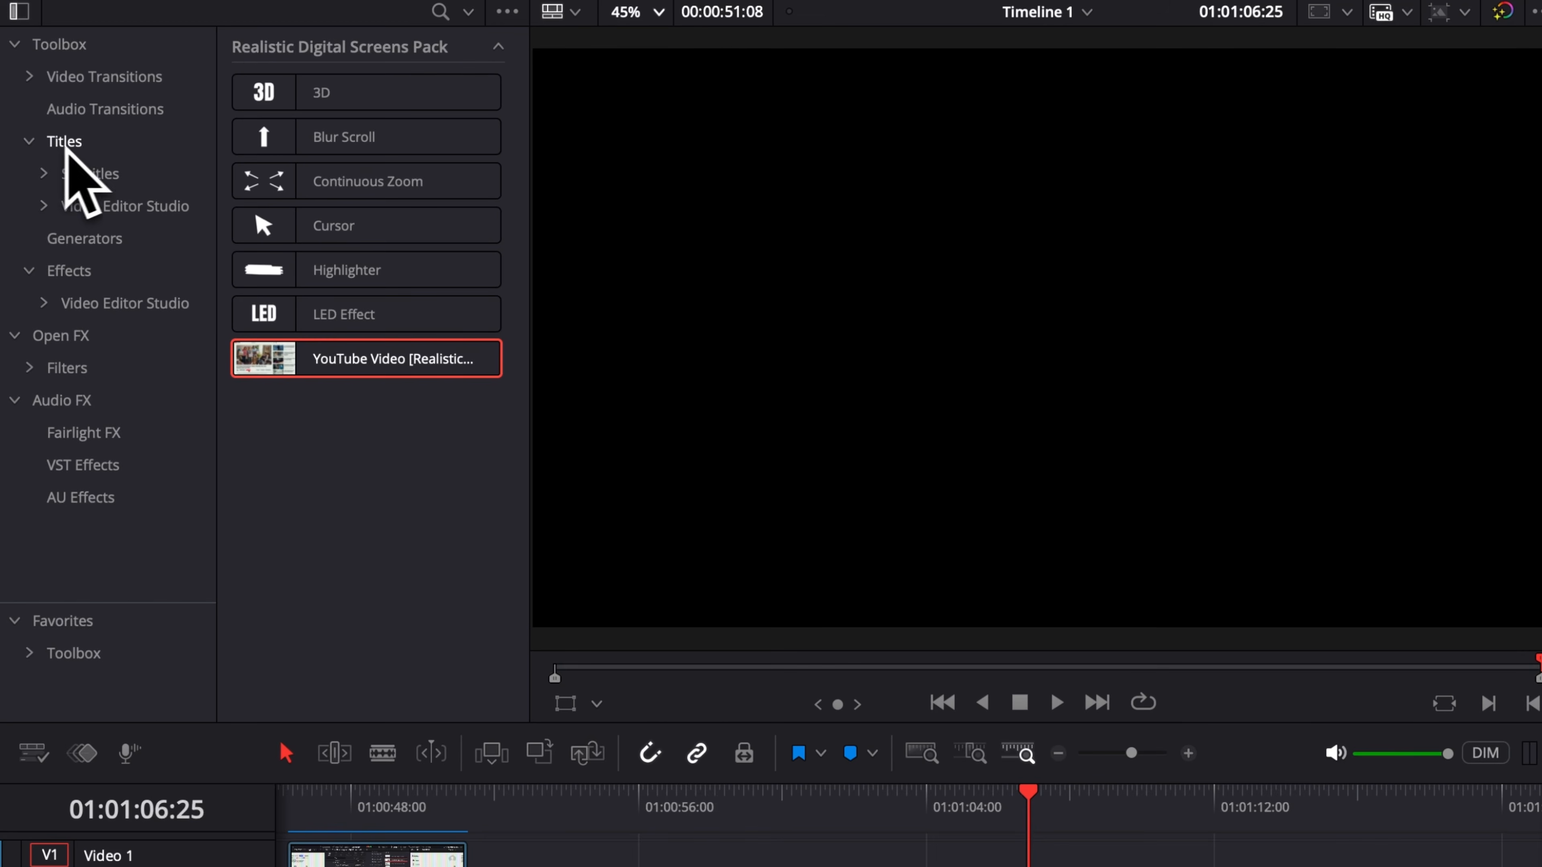
Add the Google Search title from the Realistic Digital Screens Pack to Video 1 in the empty space after the screenshot clip.
click(44, 207)
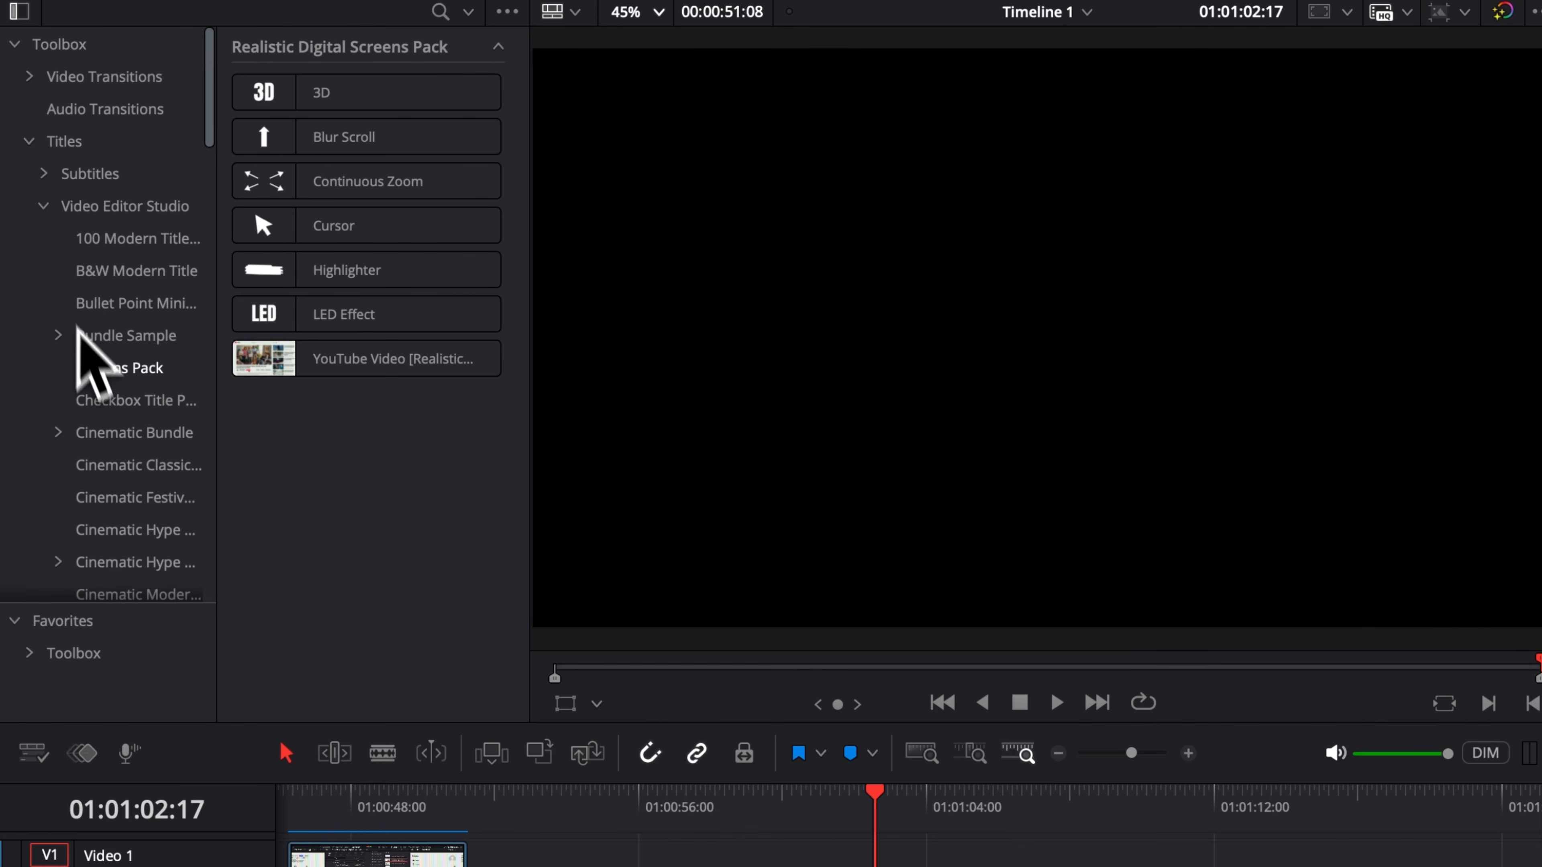
scroll(85, 352, down, 6)
scroll(90, 372, down, 15)
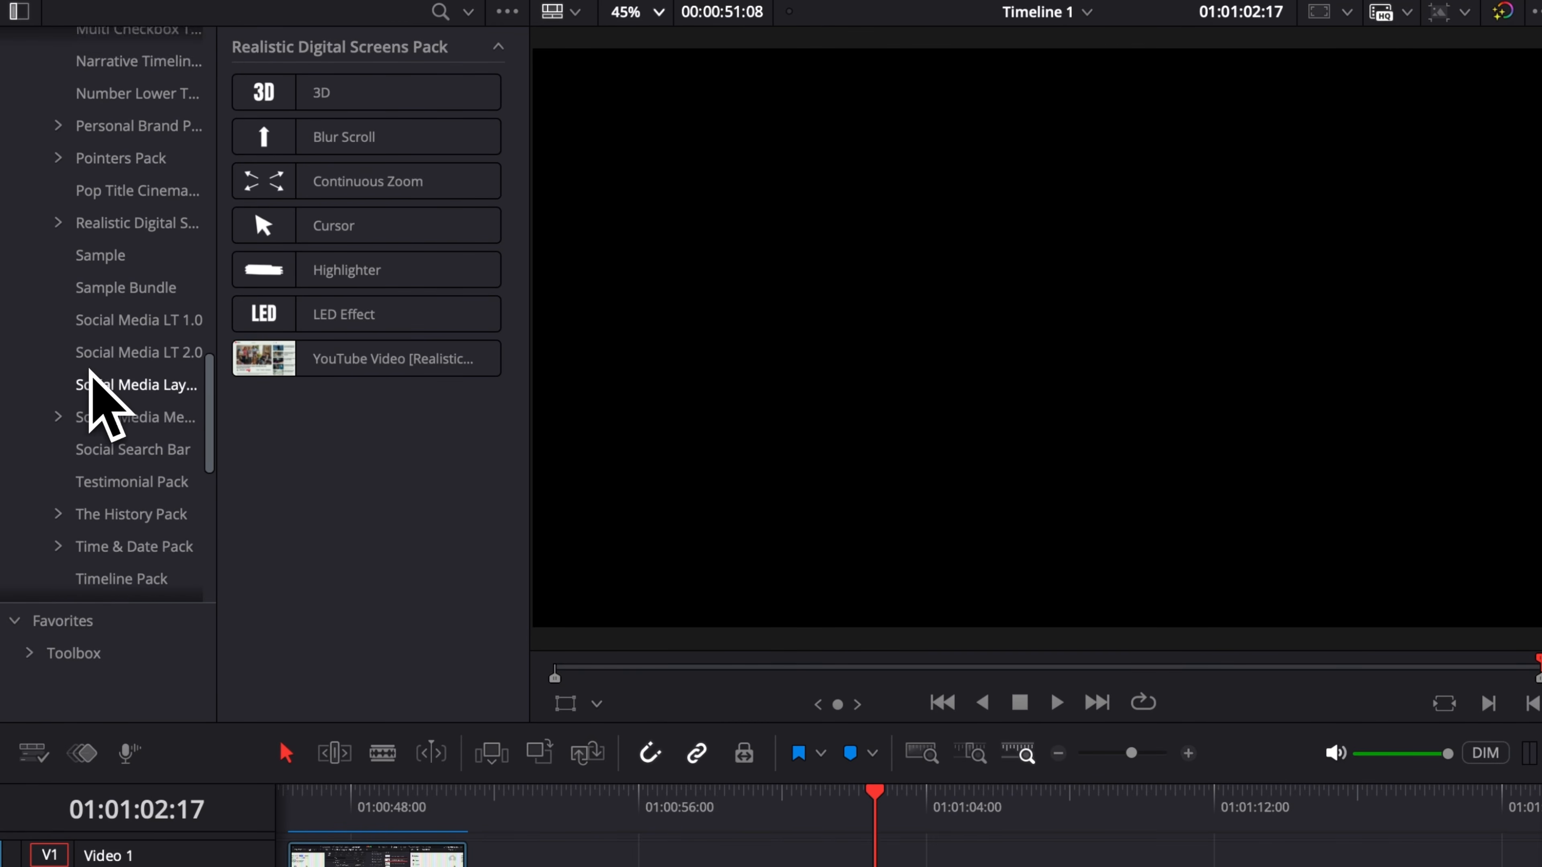
click(58, 202)
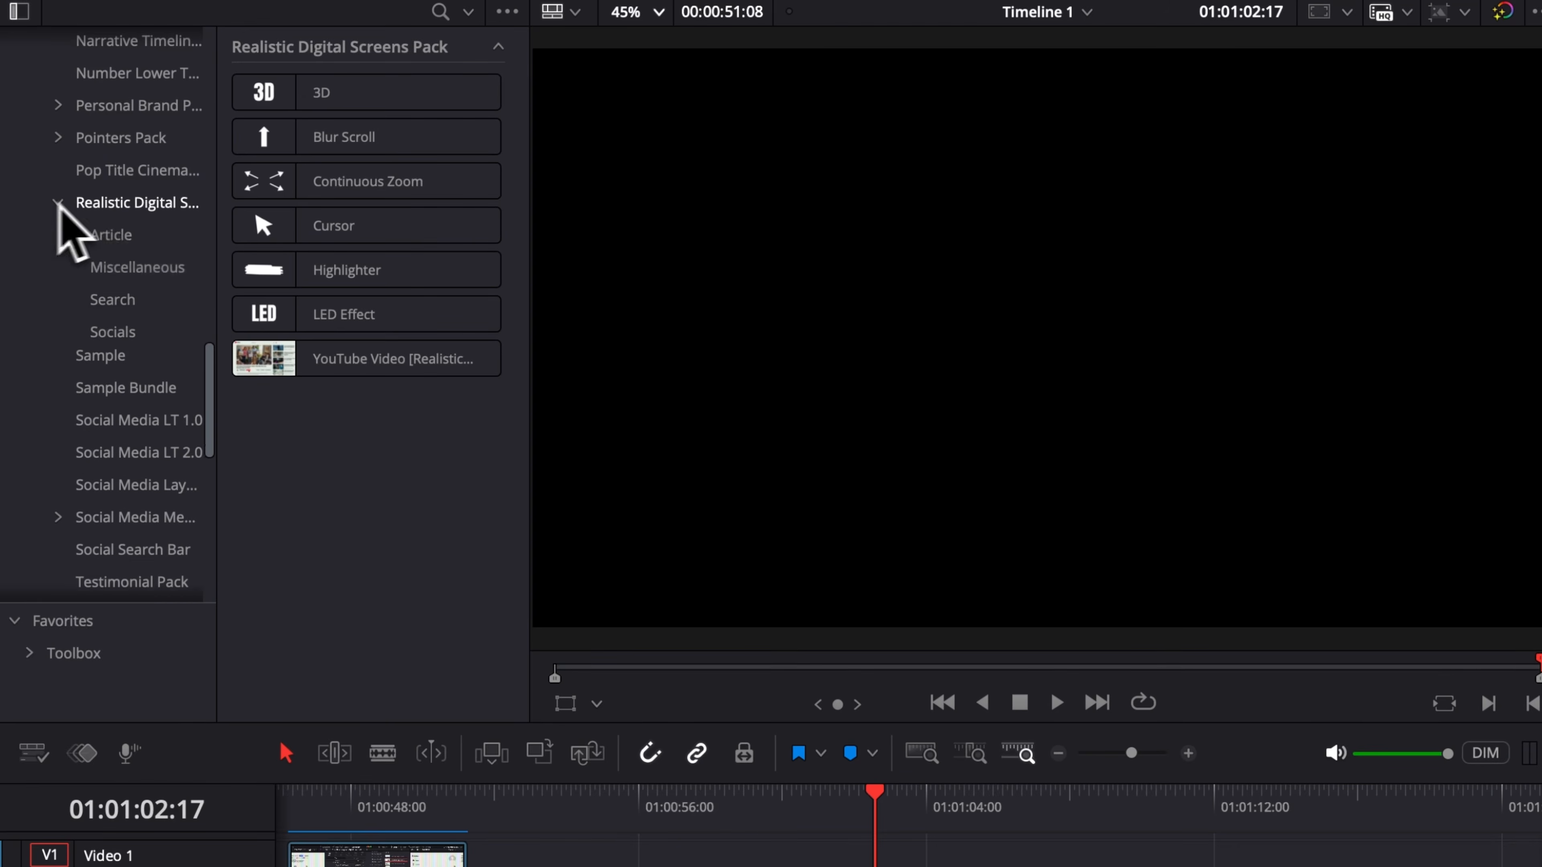
scroll(489, 105, down, 5)
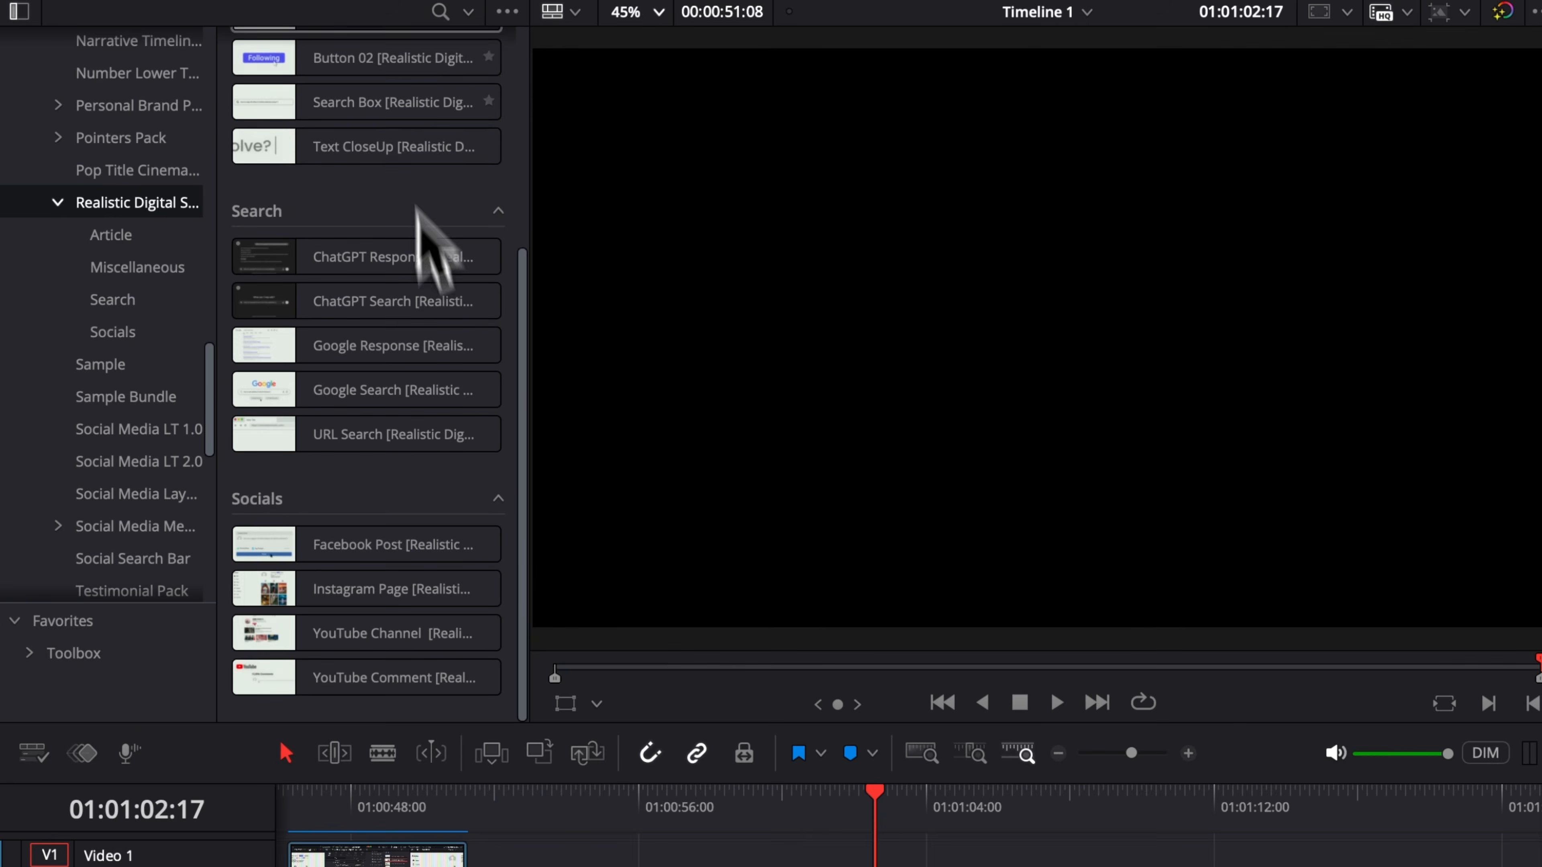
click(126, 300)
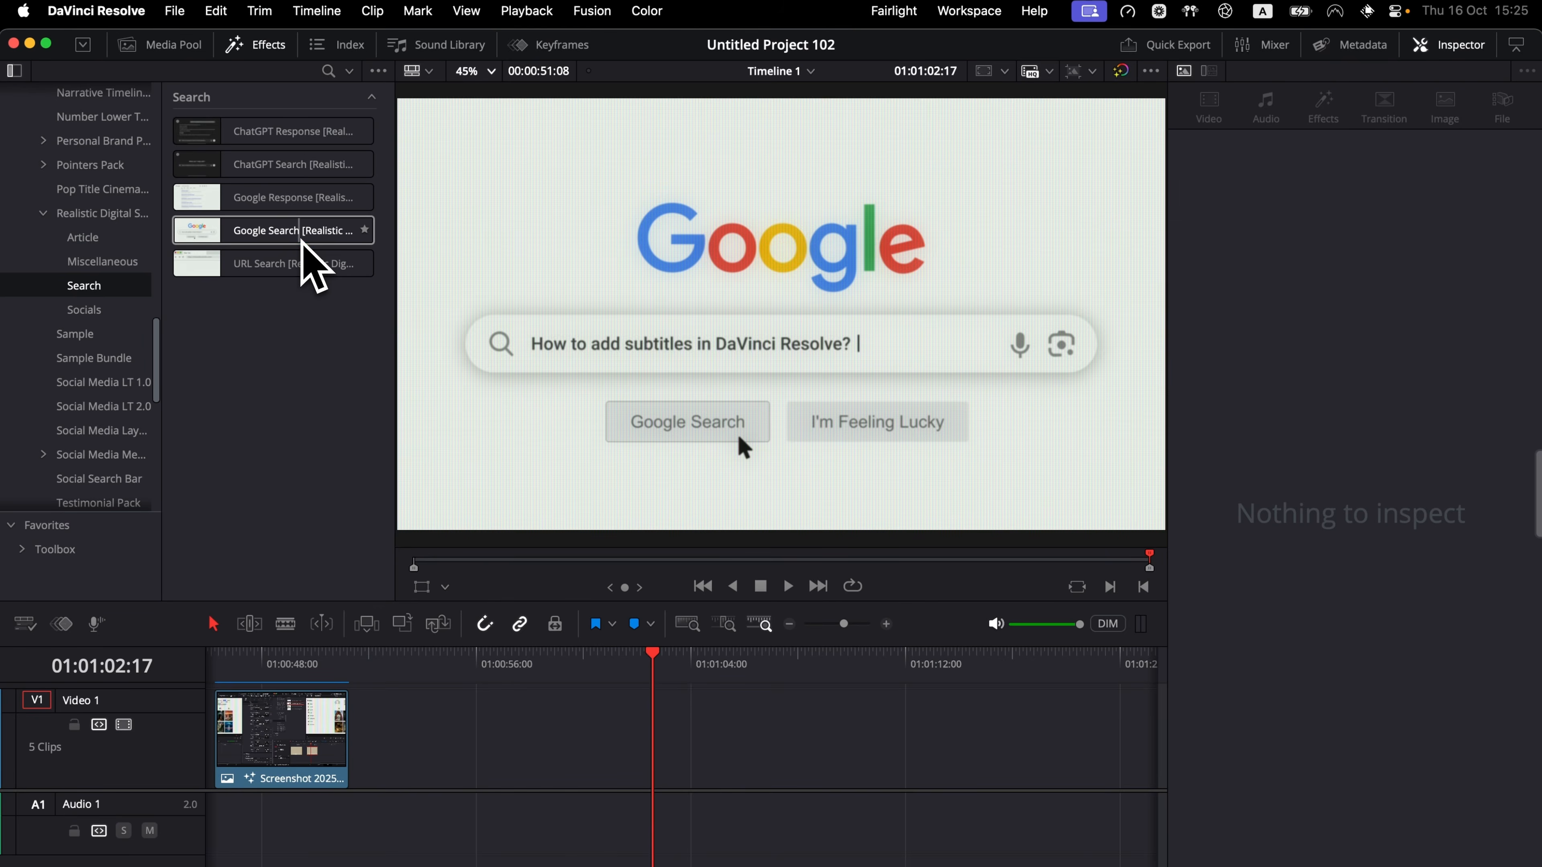
drag(298, 234, 637, 759)
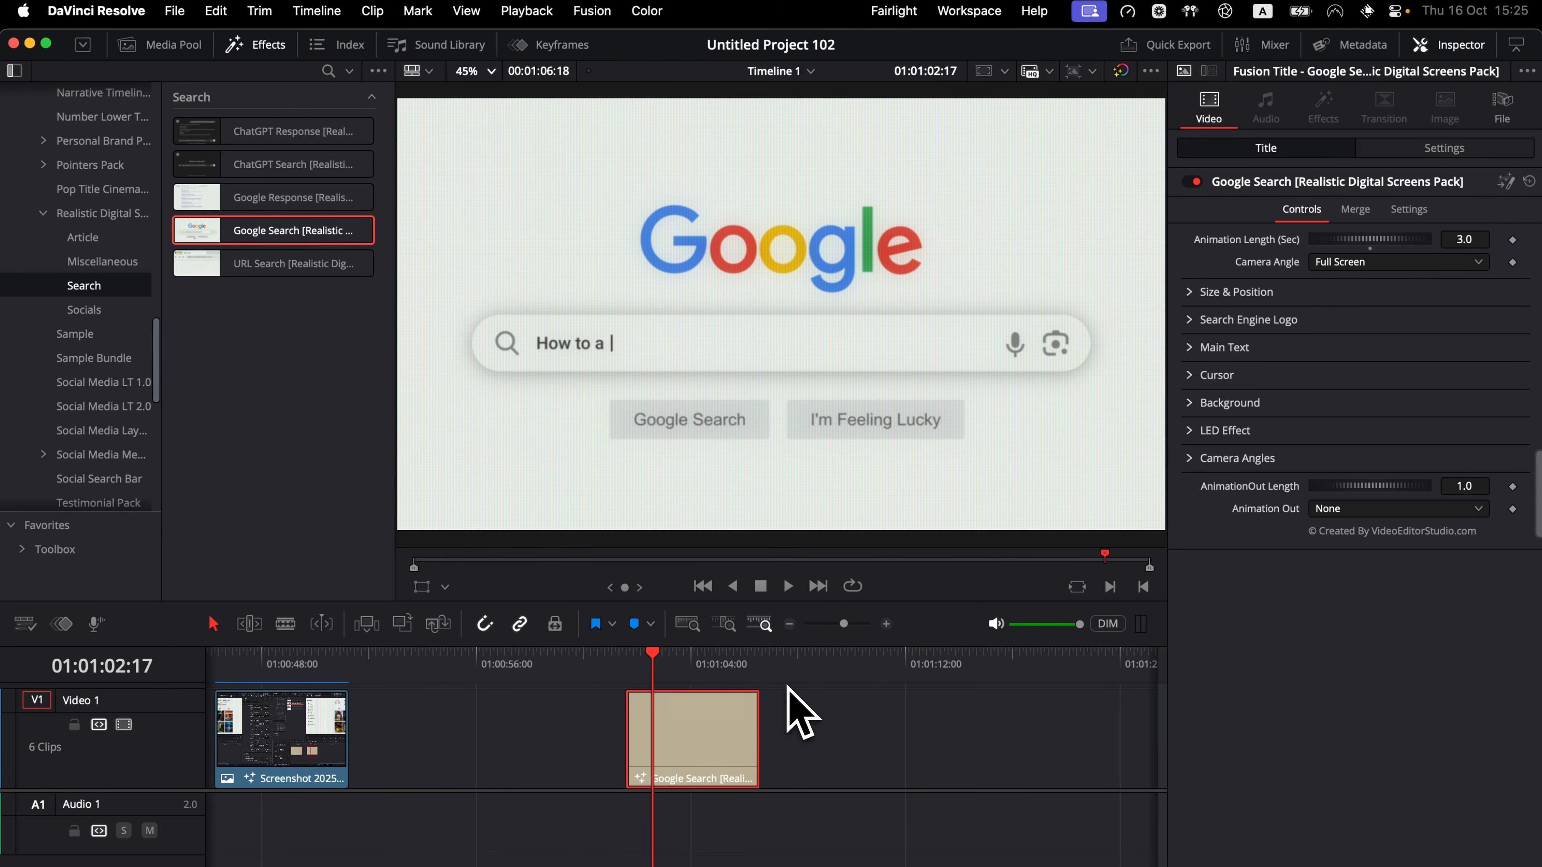
Replace the Google Search title on Video 1 with the Article 04 title and play back its text-highlight animation.
drag(654, 668, 738, 671)
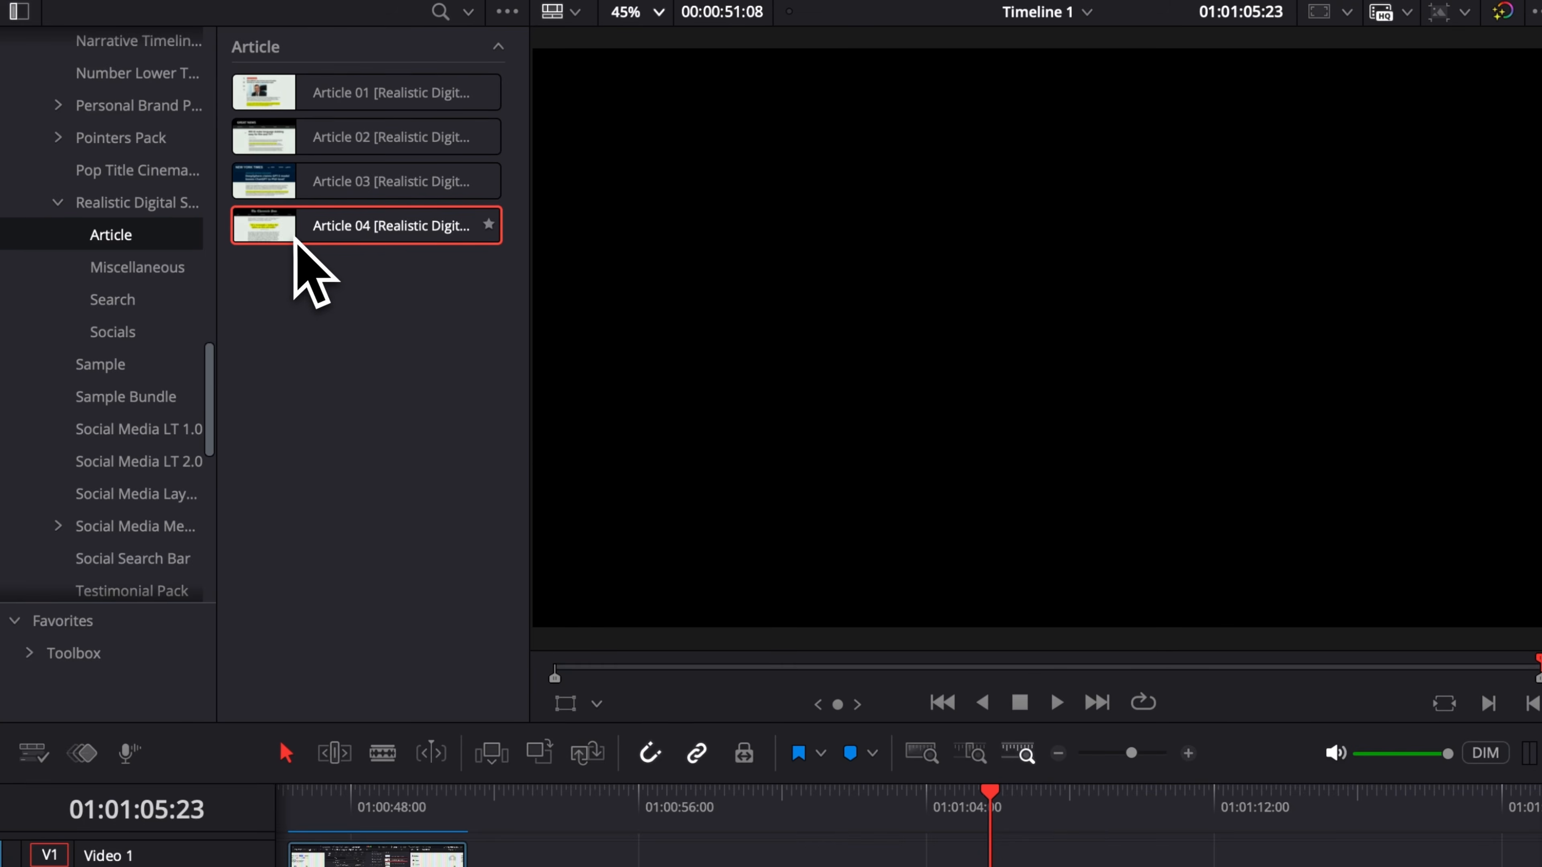
drag(295, 239, 993, 866)
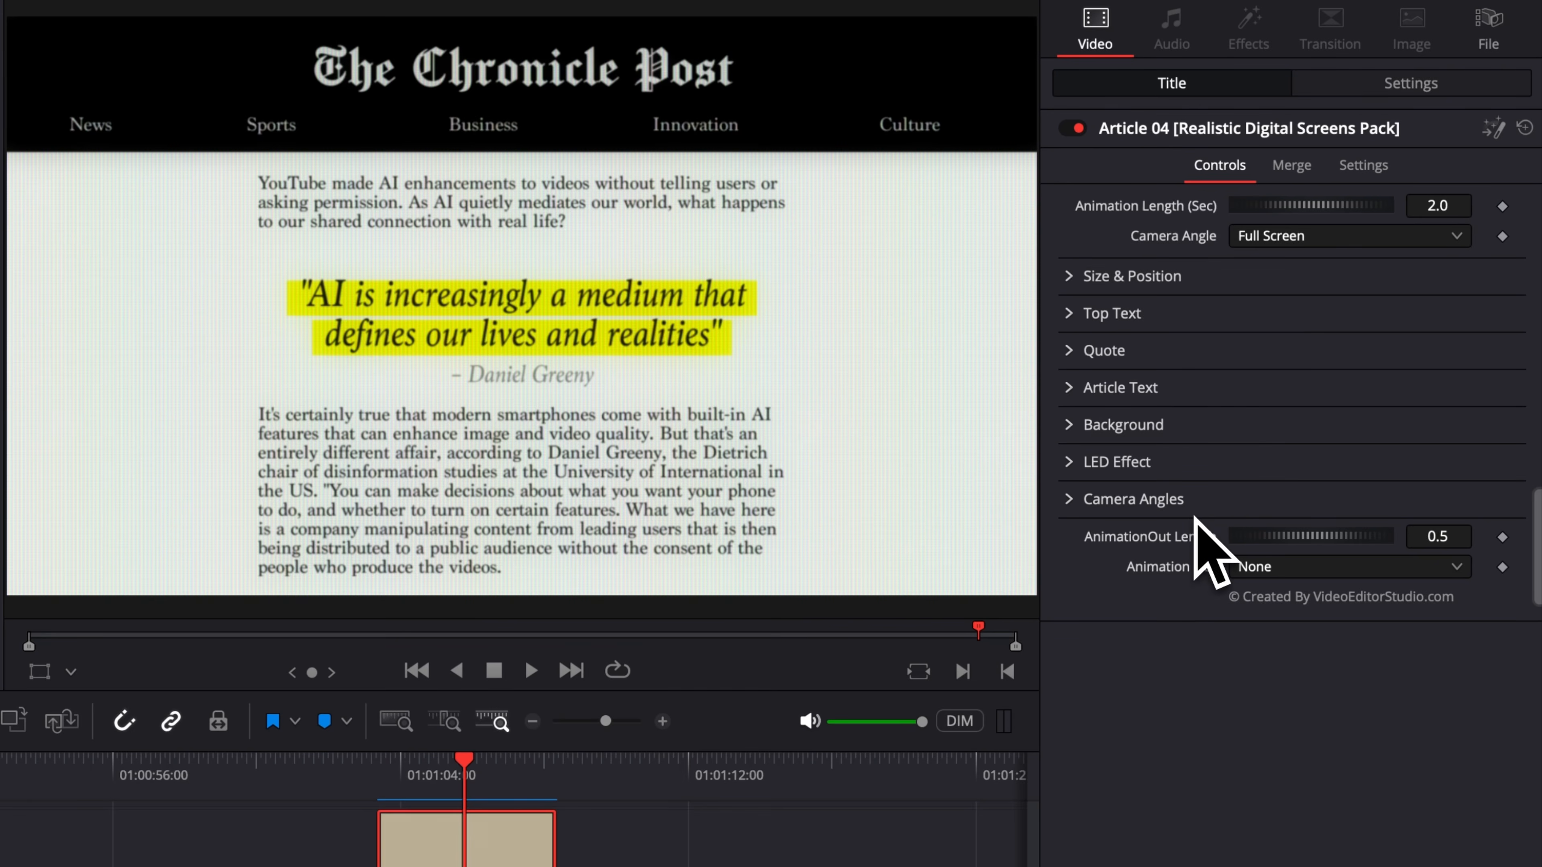
click(392, 767)
key(space)
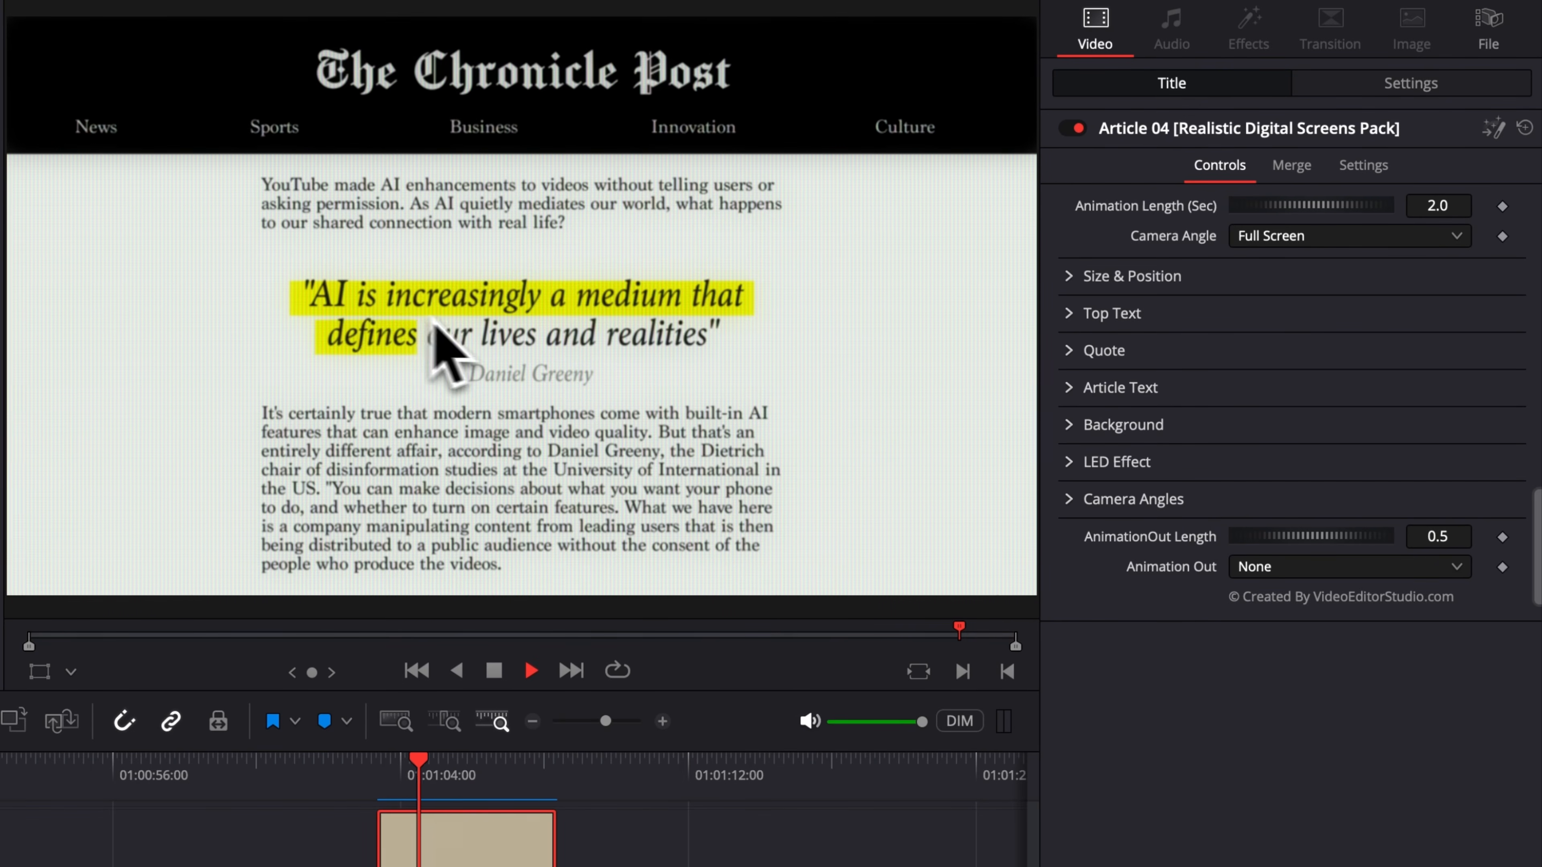
key(space)
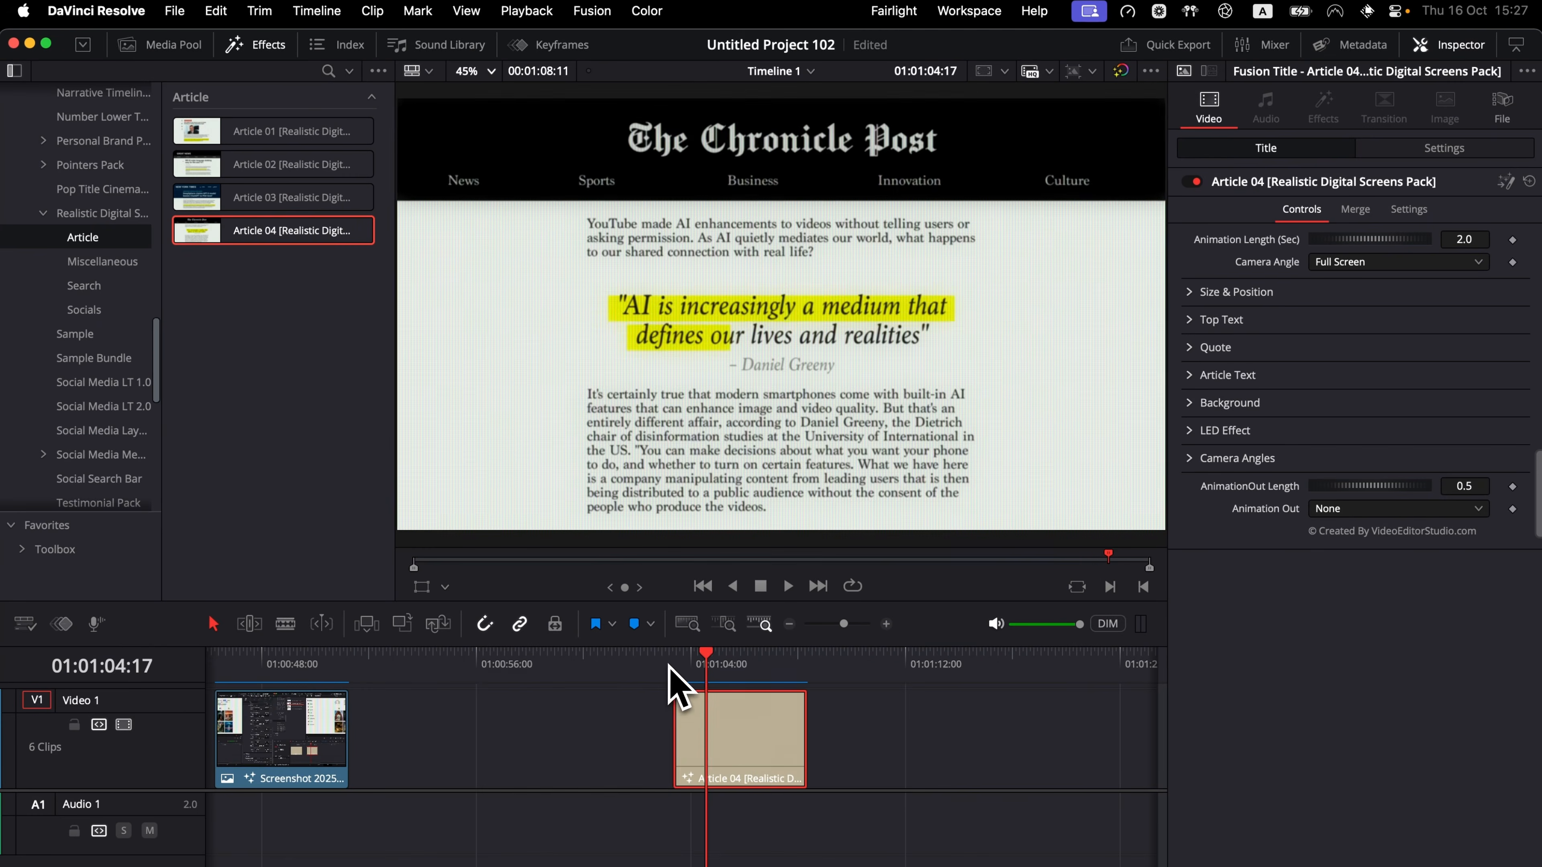
Try a short fade-in at the start of the Article 04 clip and play it back.
click(669, 665)
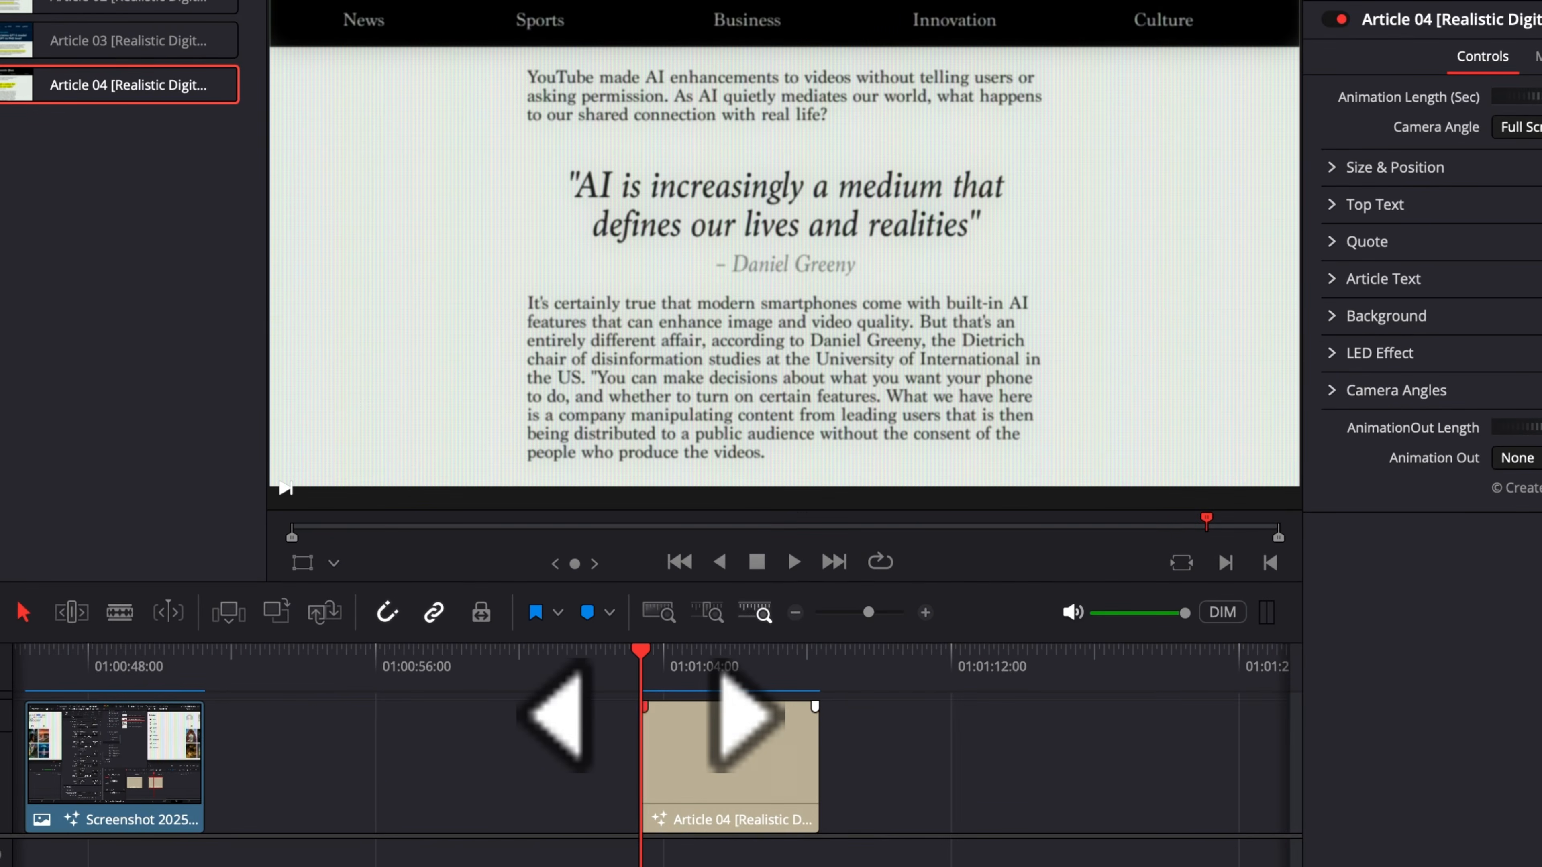
drag(647, 708, 660, 707)
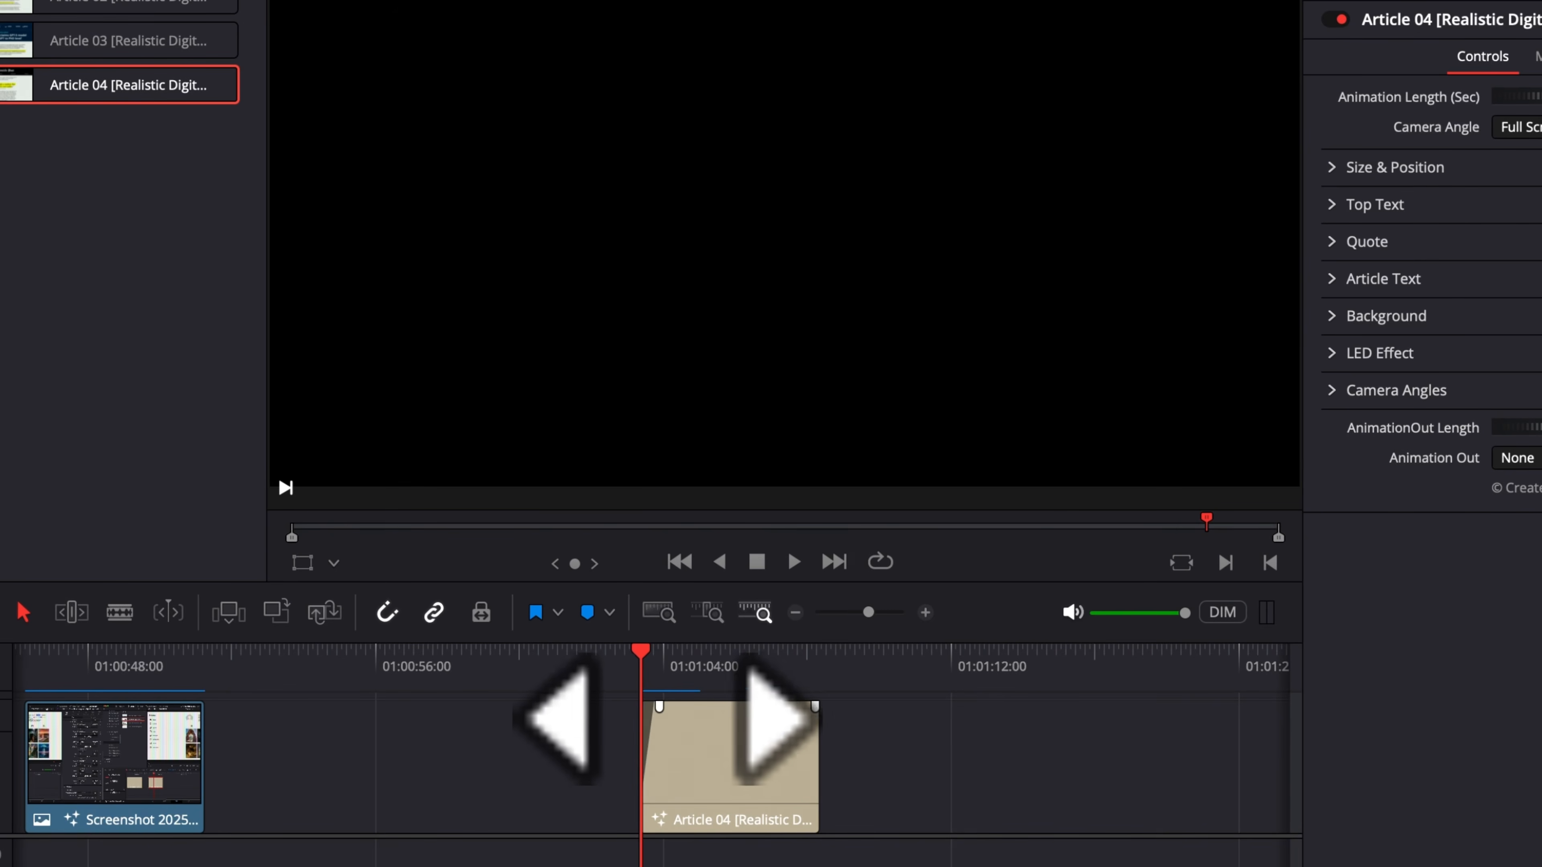
key(space)
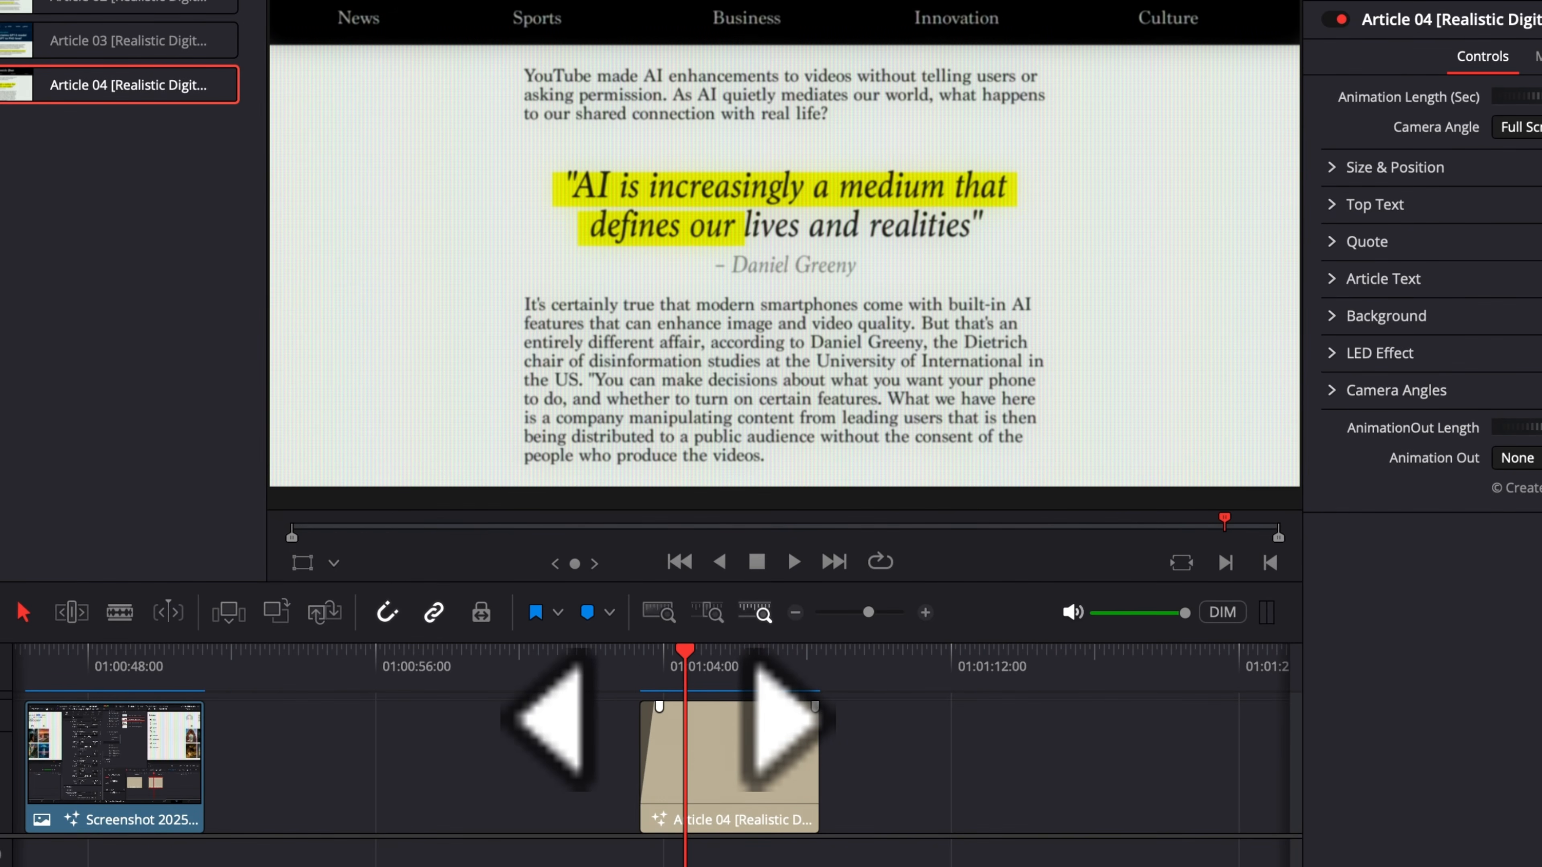
click(682, 750)
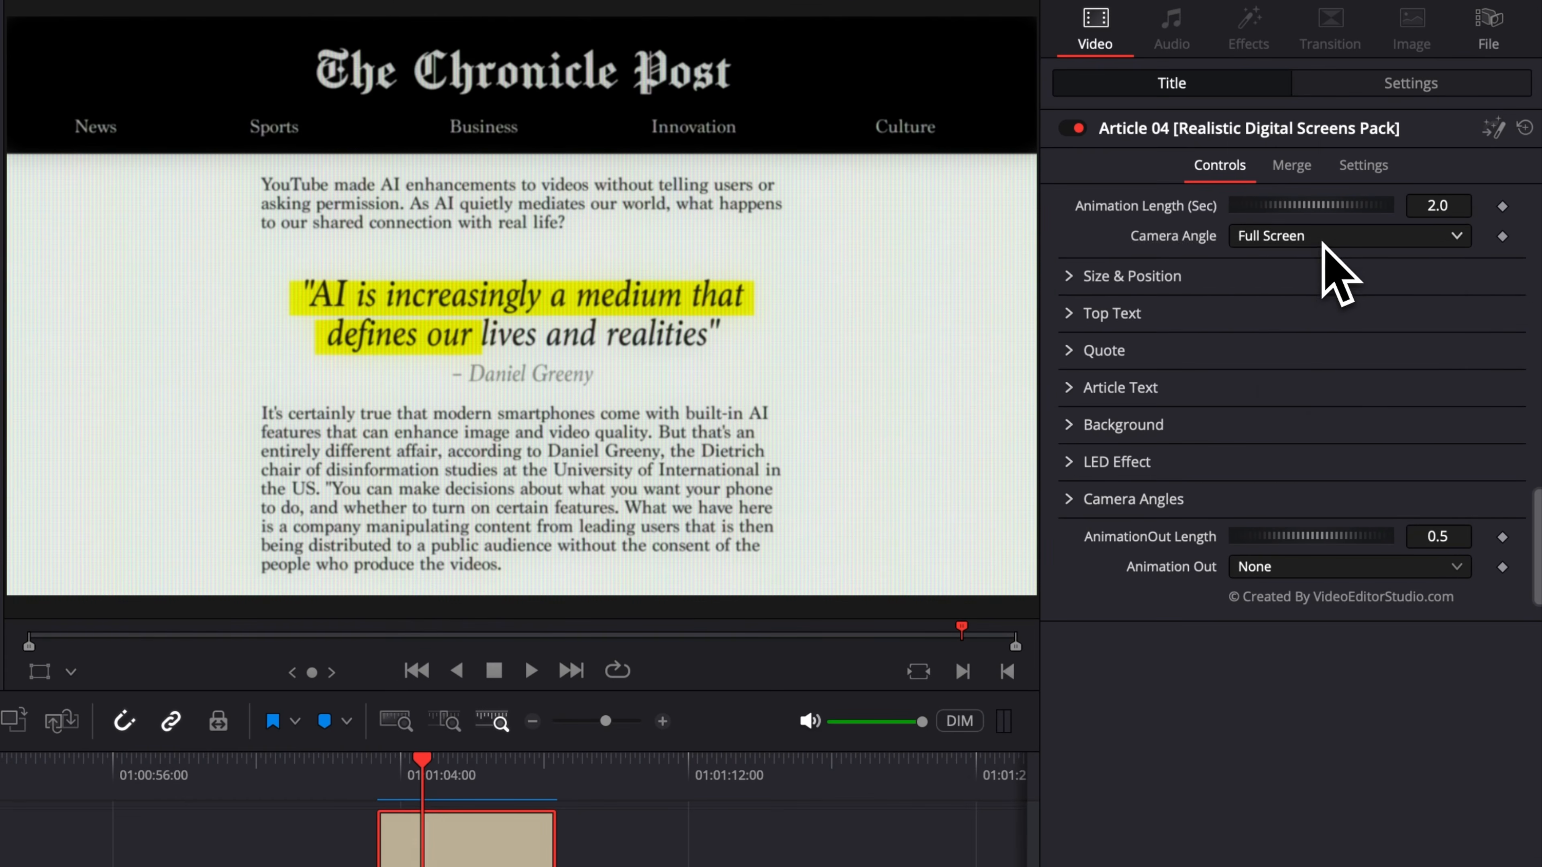
Try the Scroll camera angle on the Article 04 title and preview the clip from its start towards its end.
click(1448, 223)
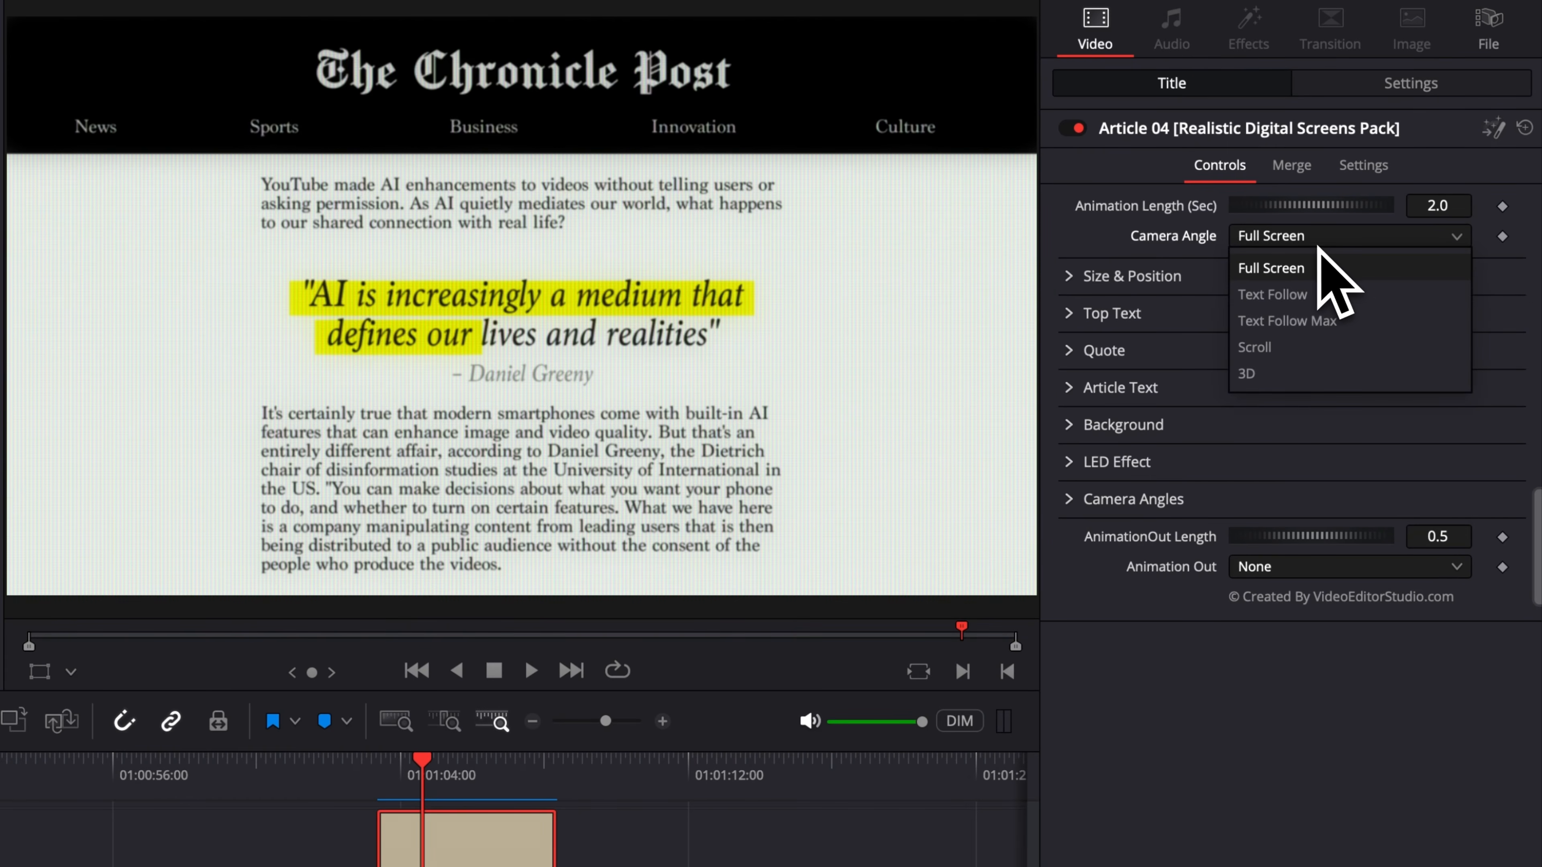
click(1303, 347)
click(377, 763)
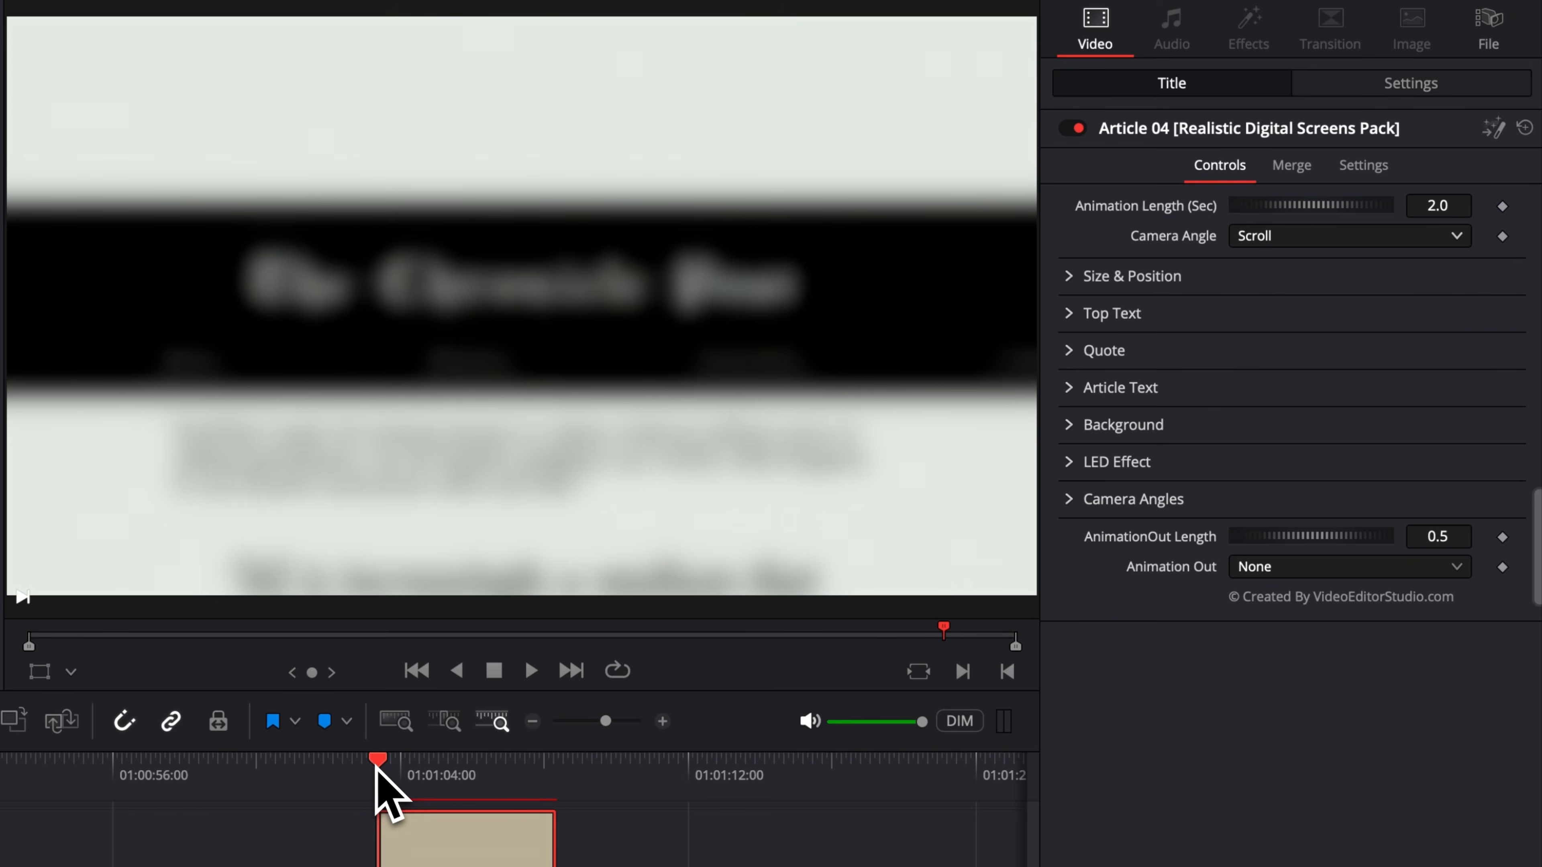
key(space)
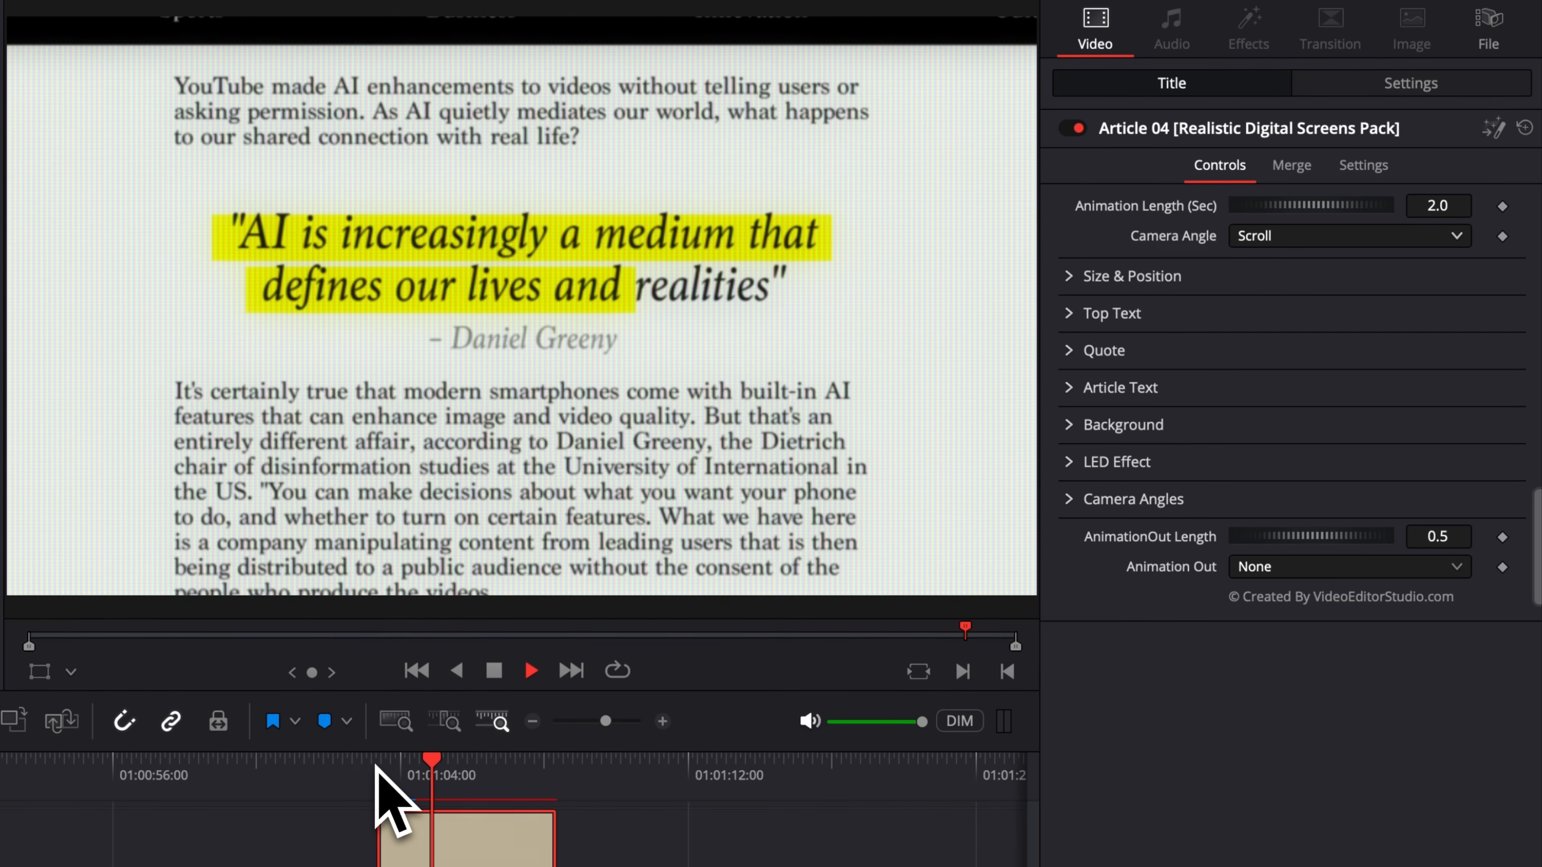
drag(375, 767, 540, 766)
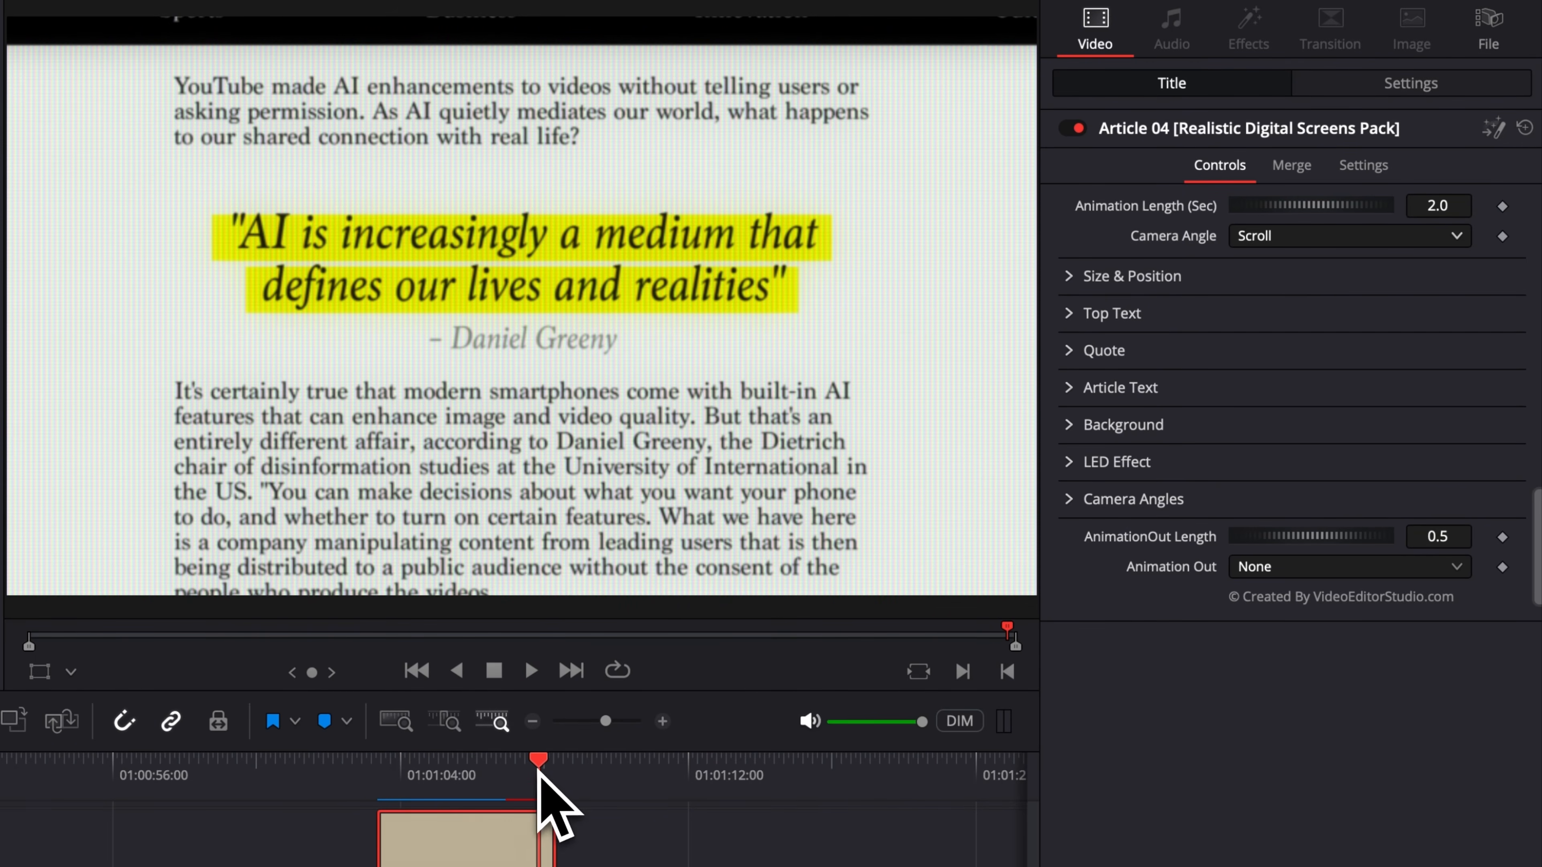
Set the Article 04 title's Animation Out to Slide Up and play back the end of the clip.
click(1281, 571)
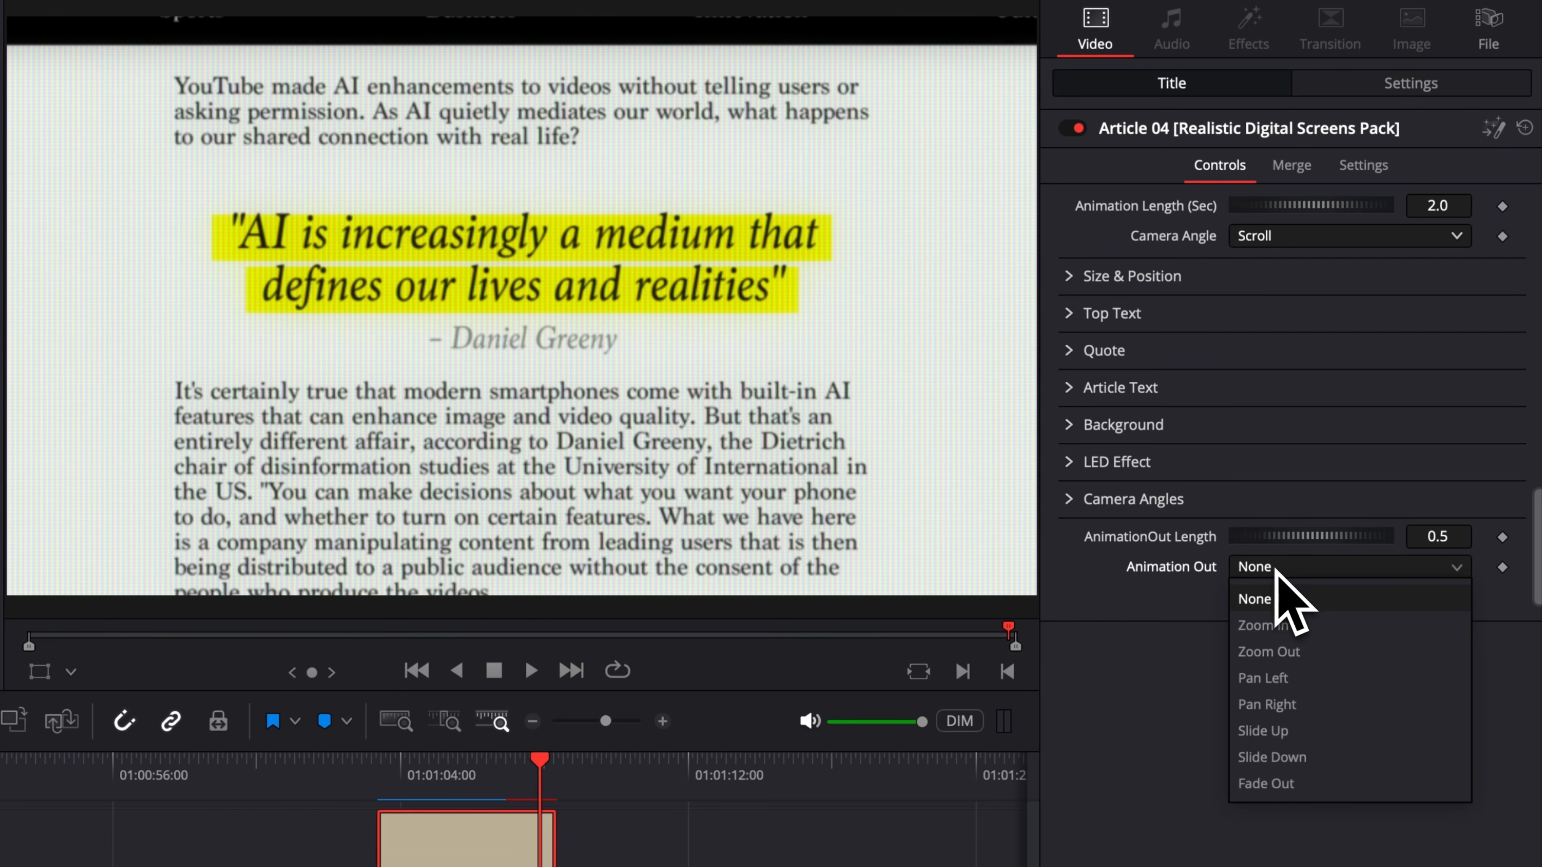
click(1287, 732)
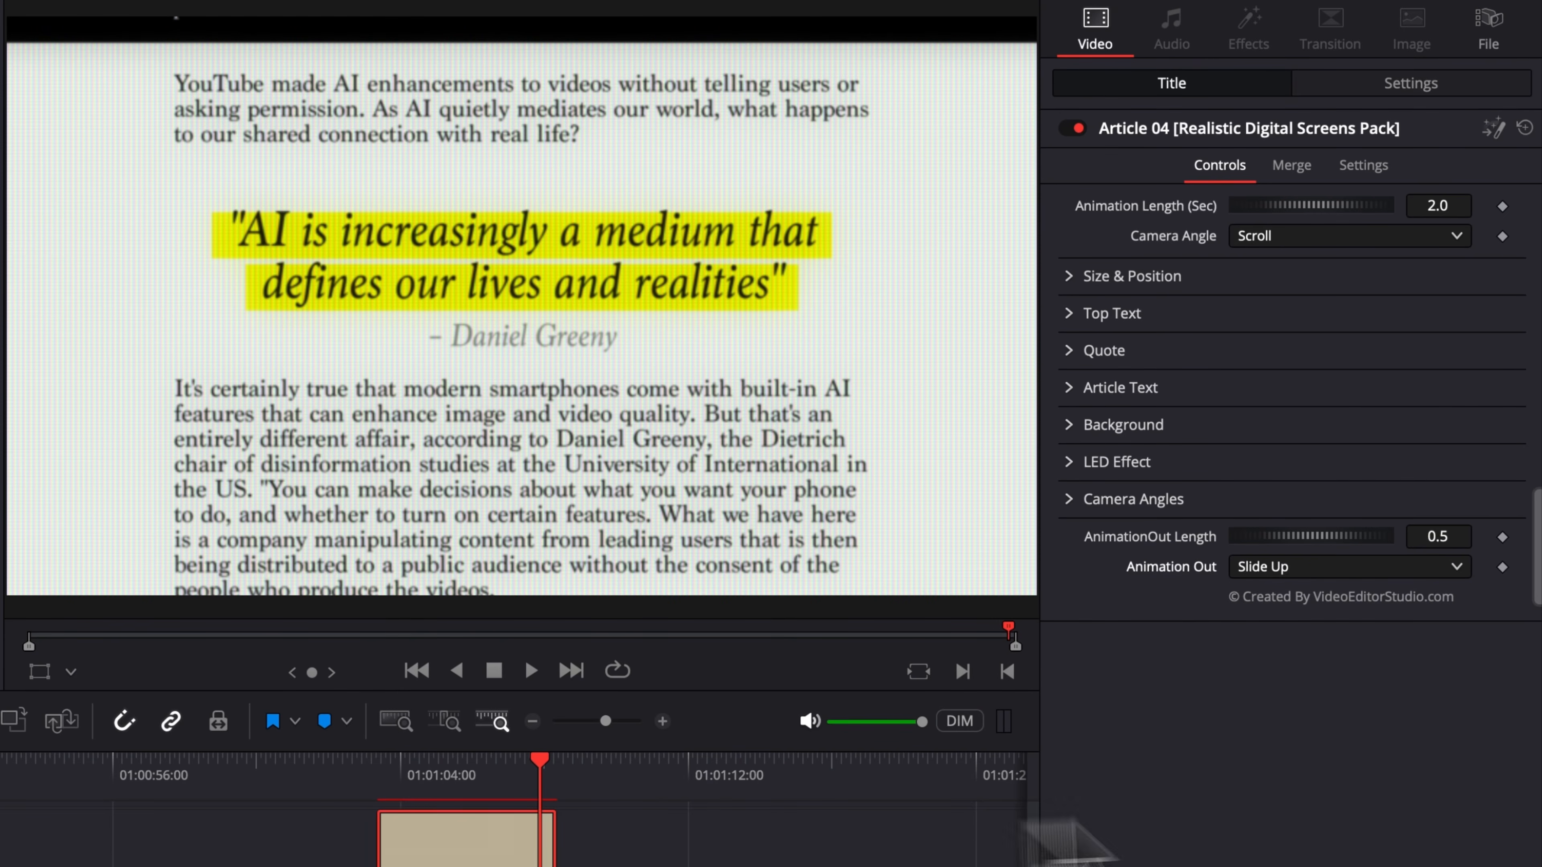
click(1336, 566)
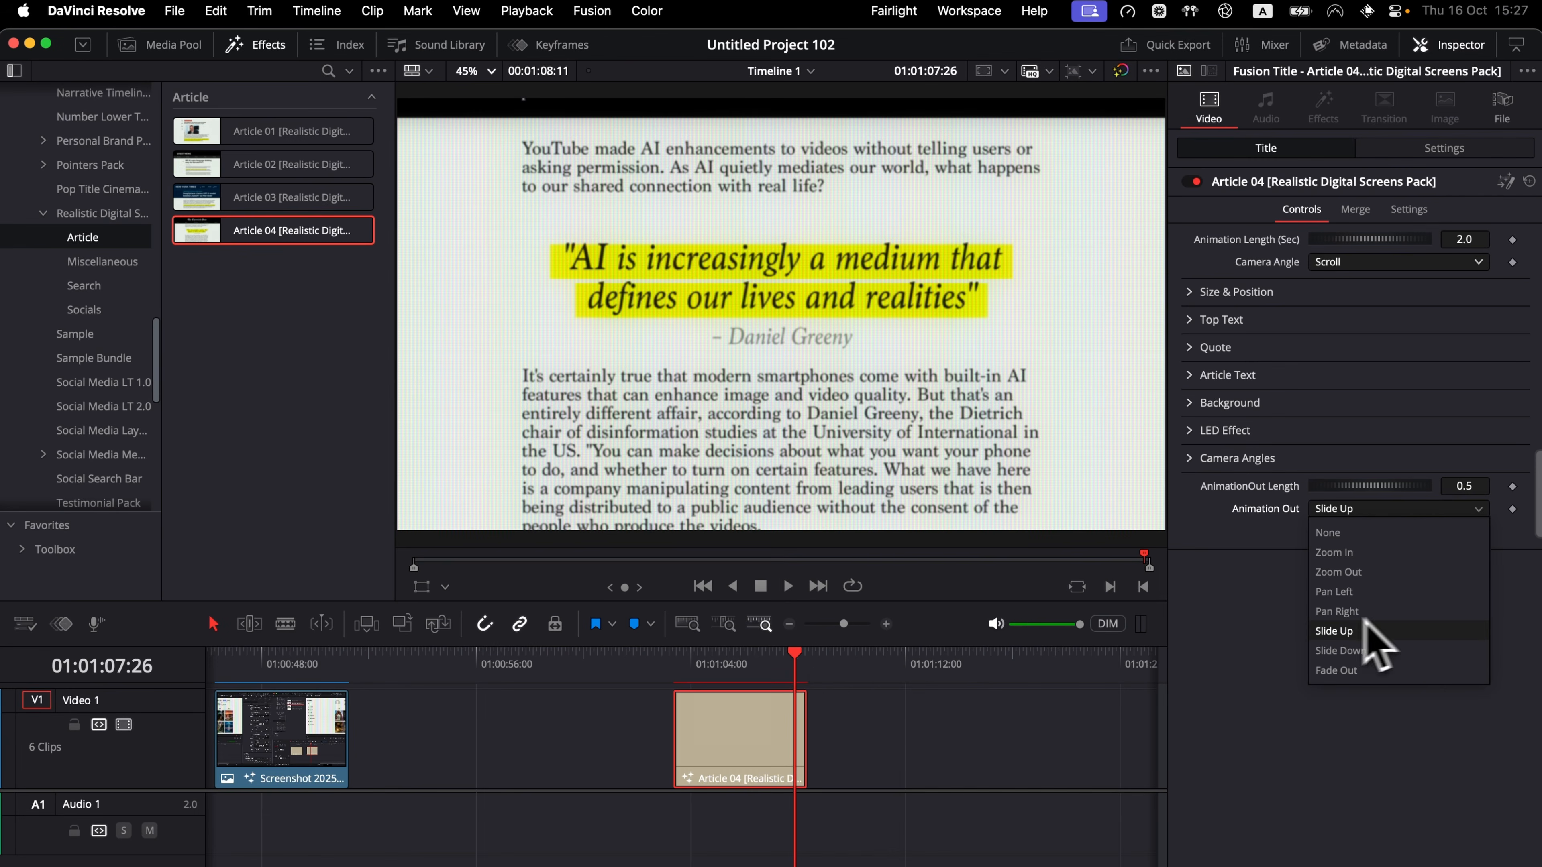
click(797, 670)
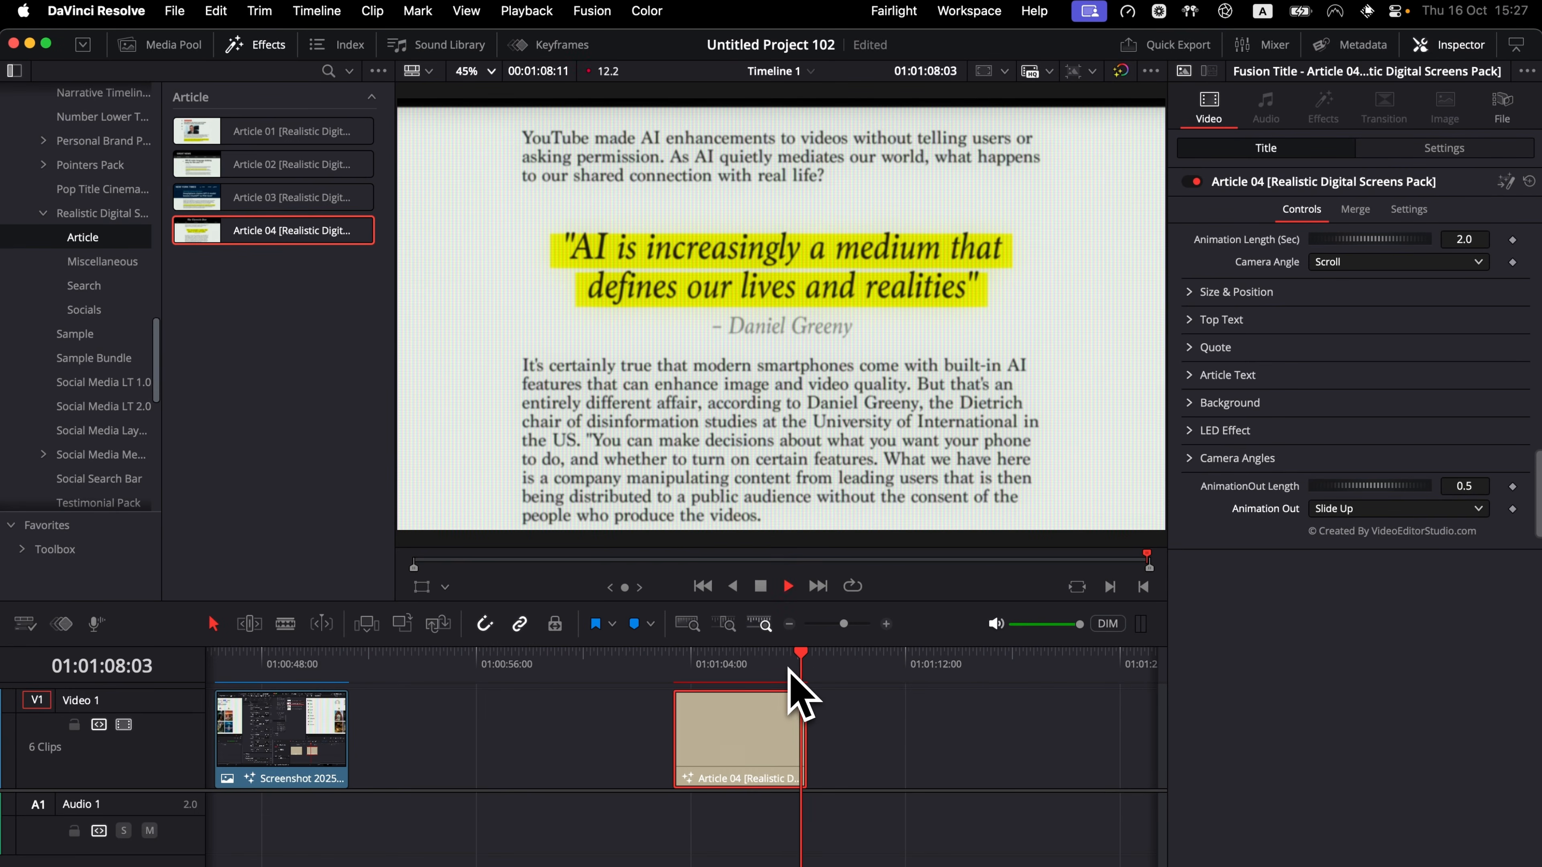
click(732, 656)
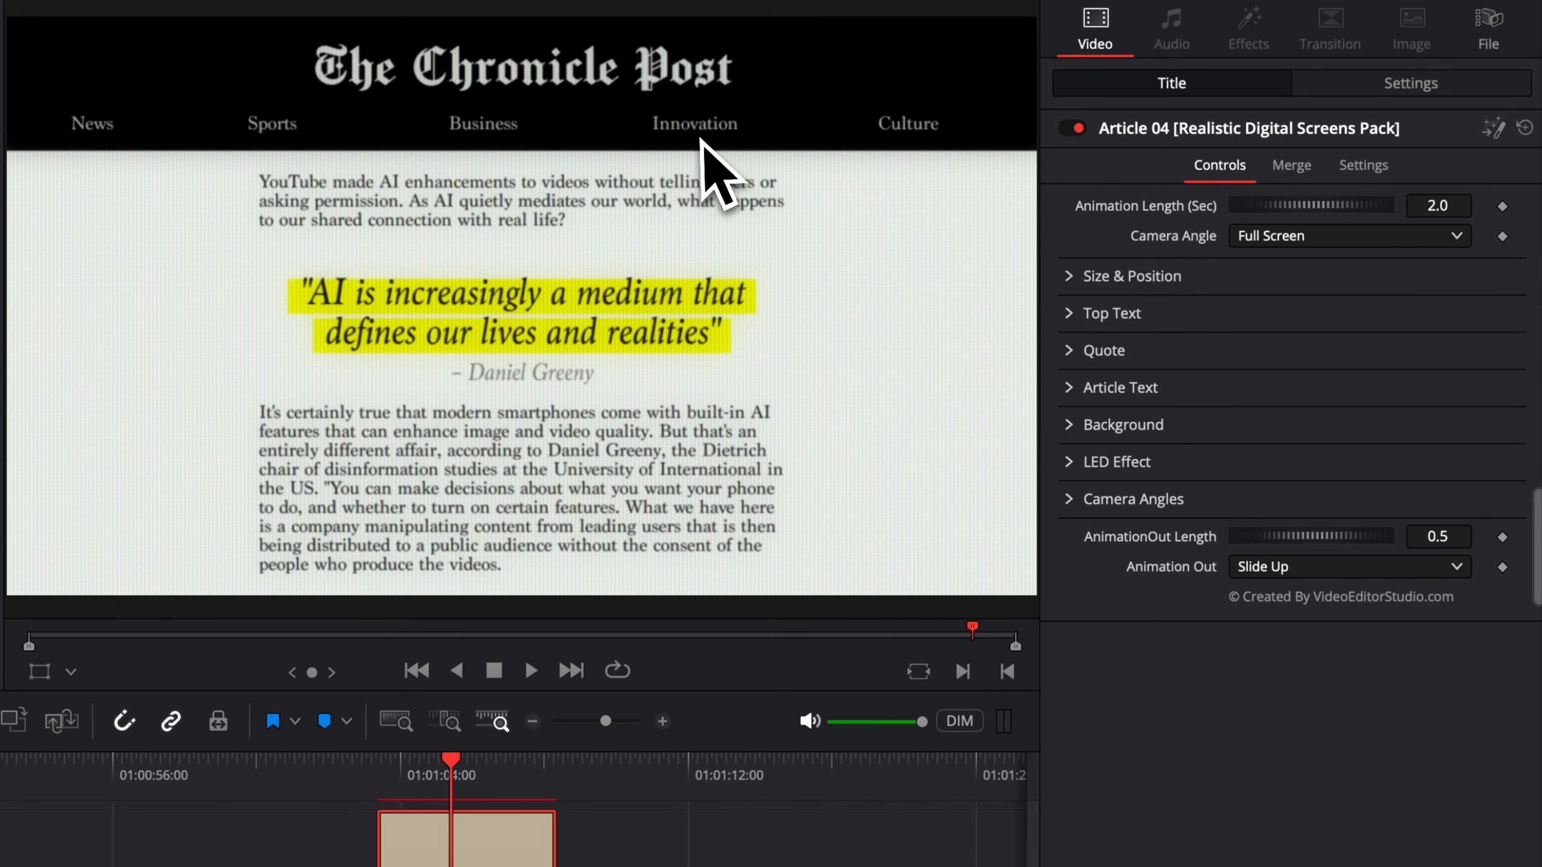
Look over the Article 04 title's Size & Position settings and change its top heading text to "Video Editor".
click(1070, 276)
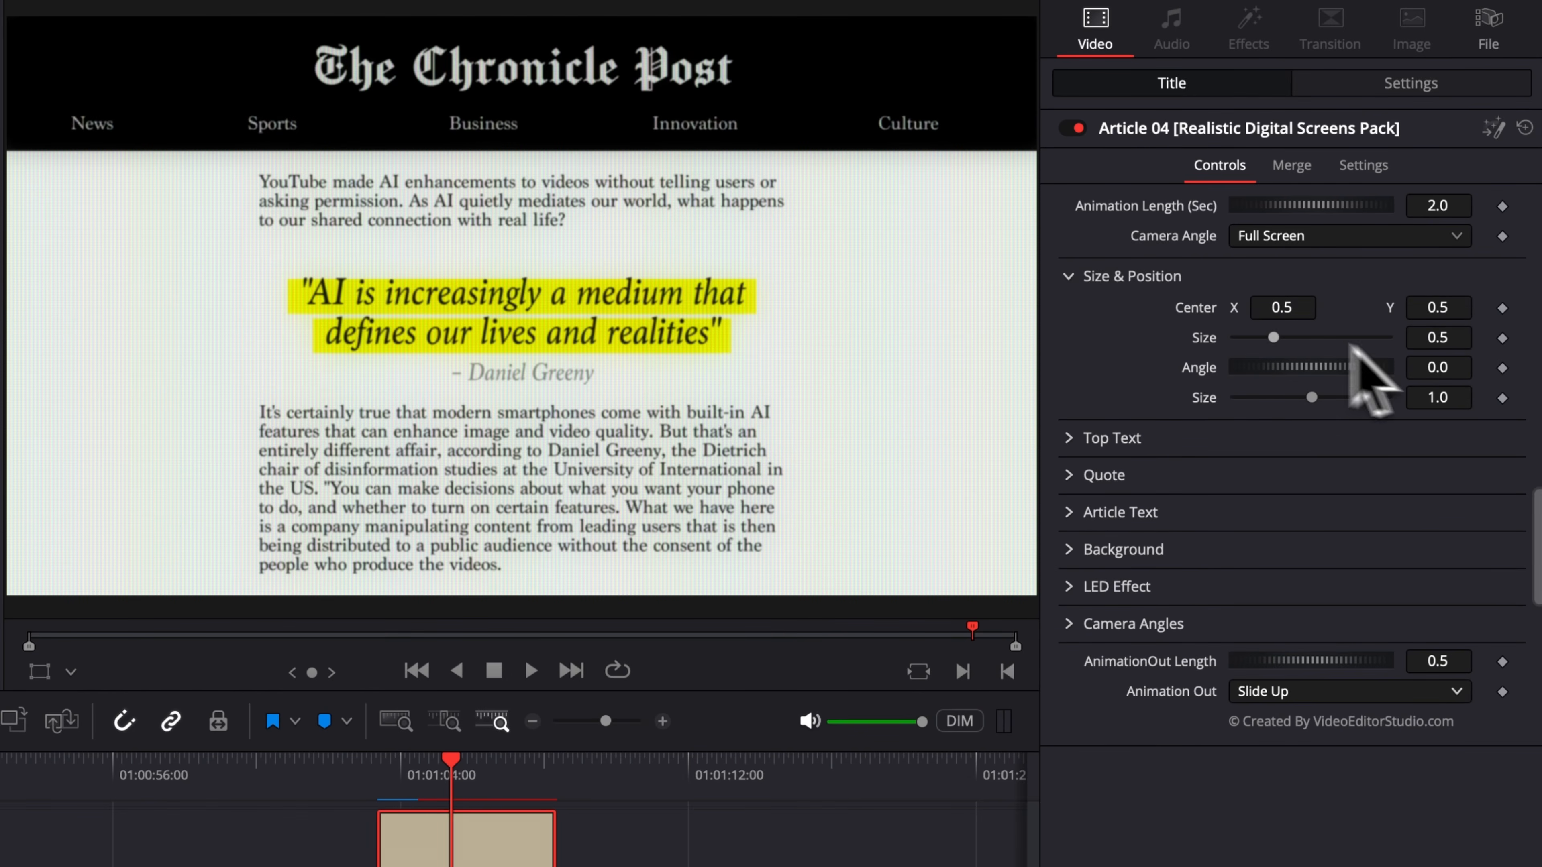
click(1070, 276)
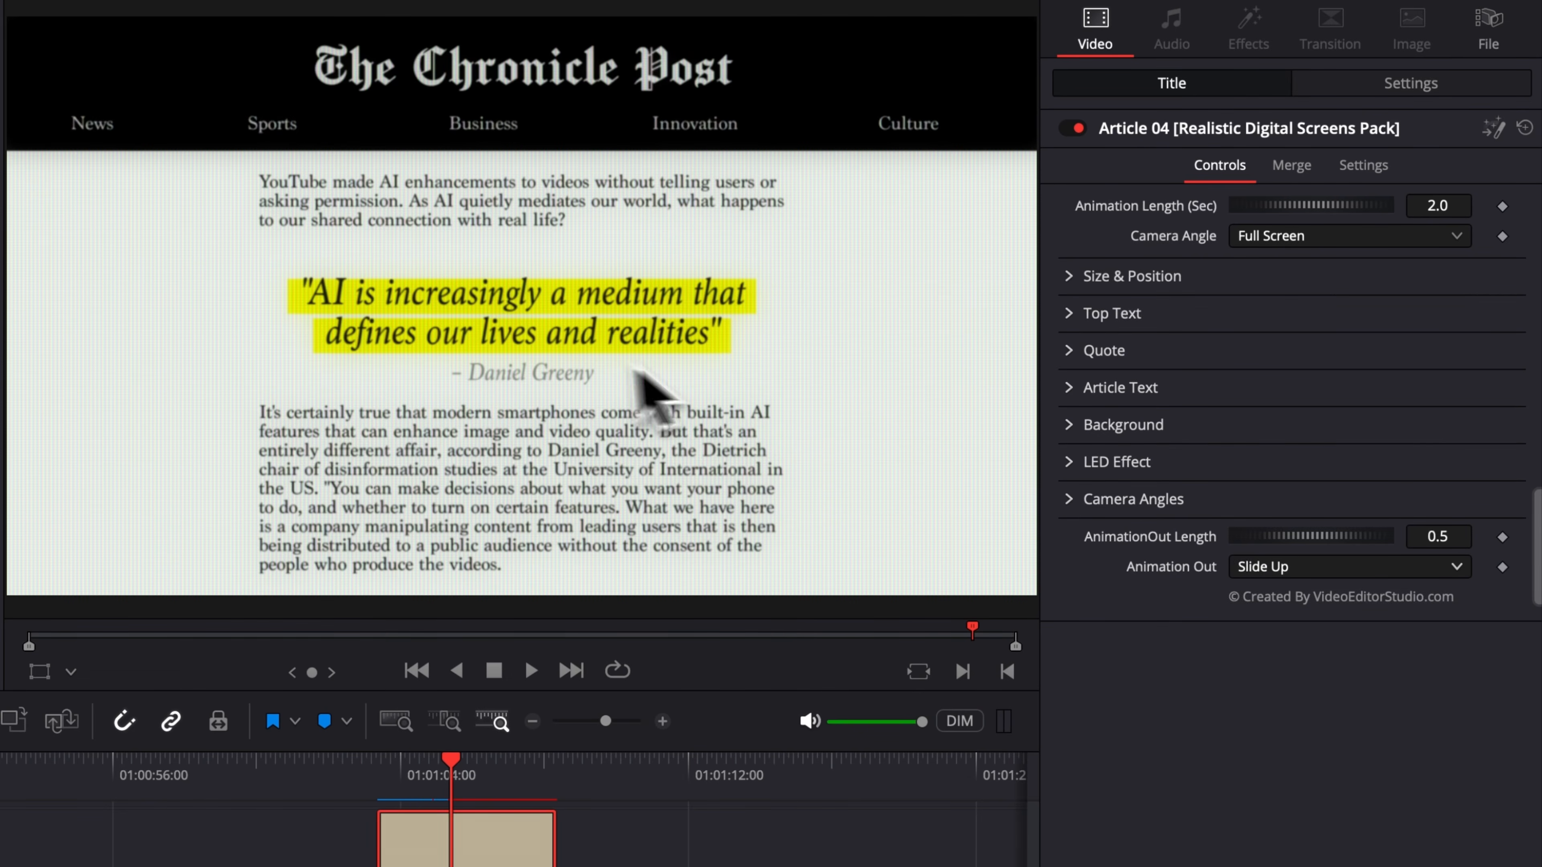
click(1069, 314)
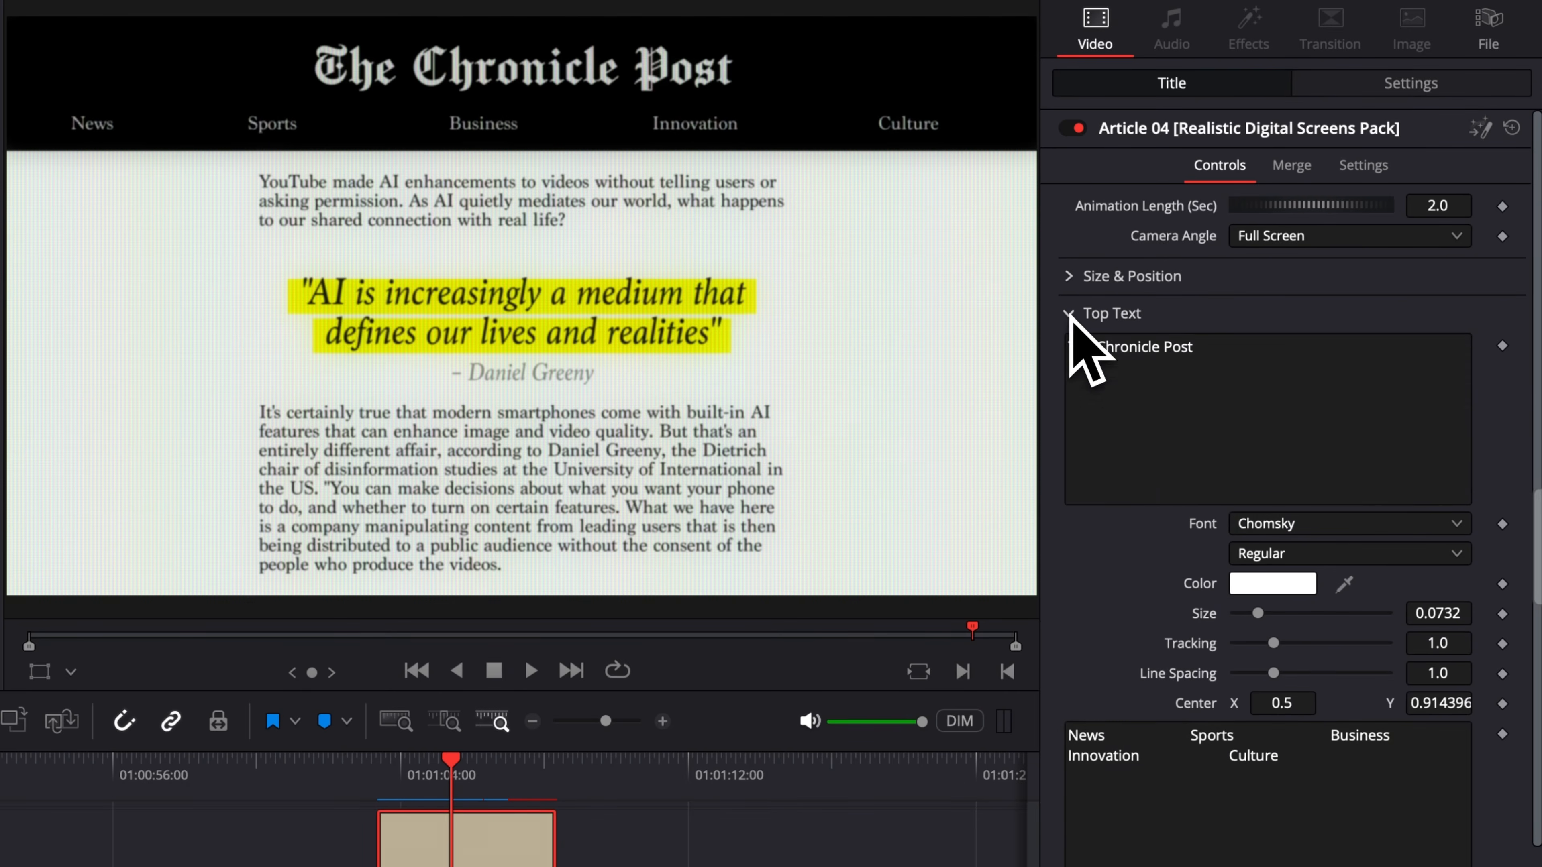
click(1217, 358)
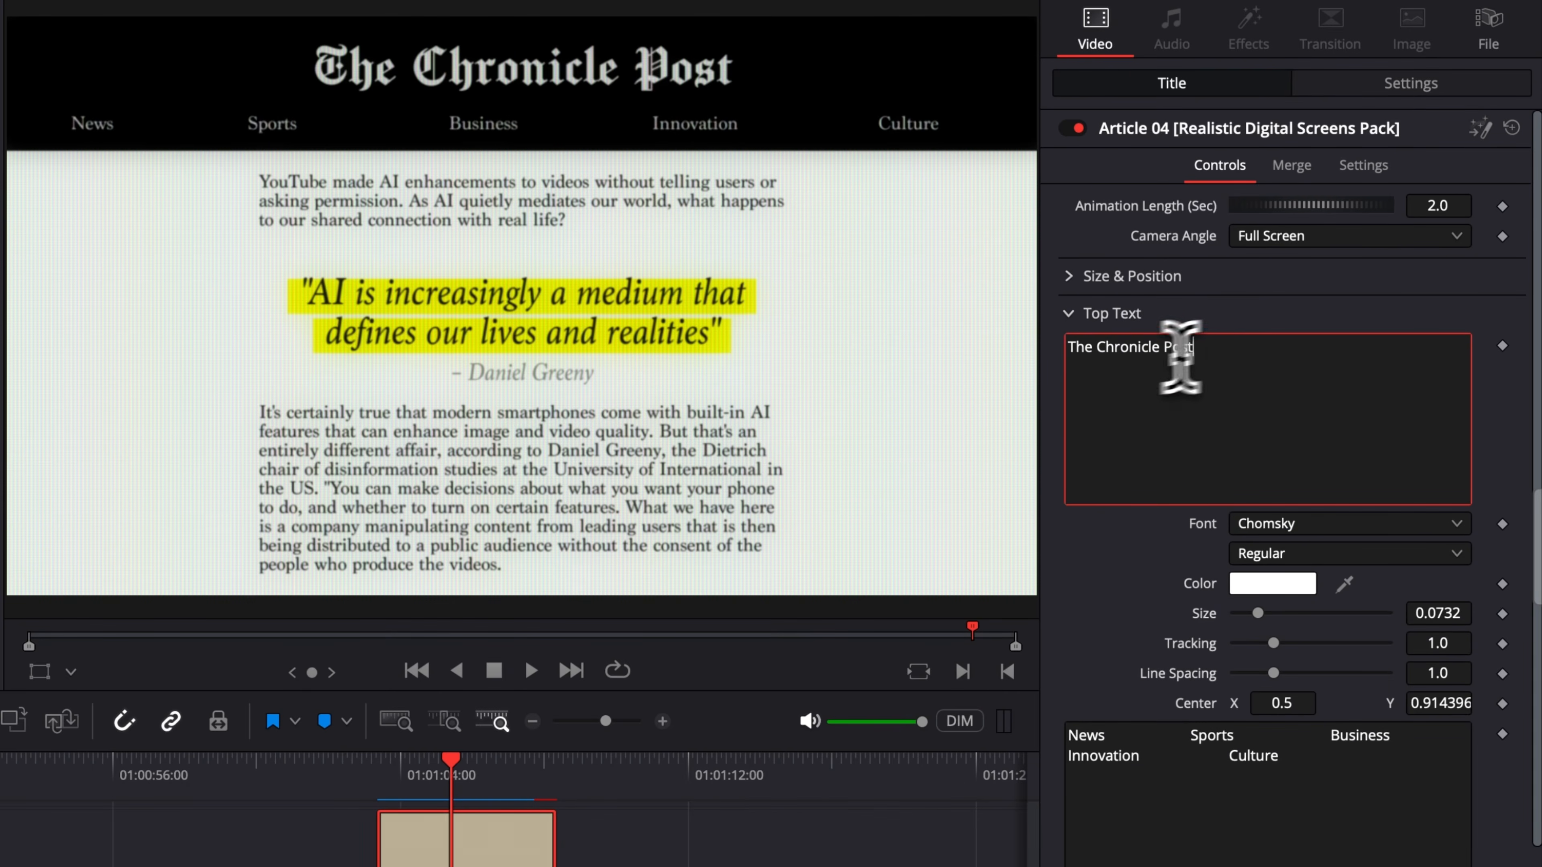
drag(1229, 348, 857, 345)
text(V)
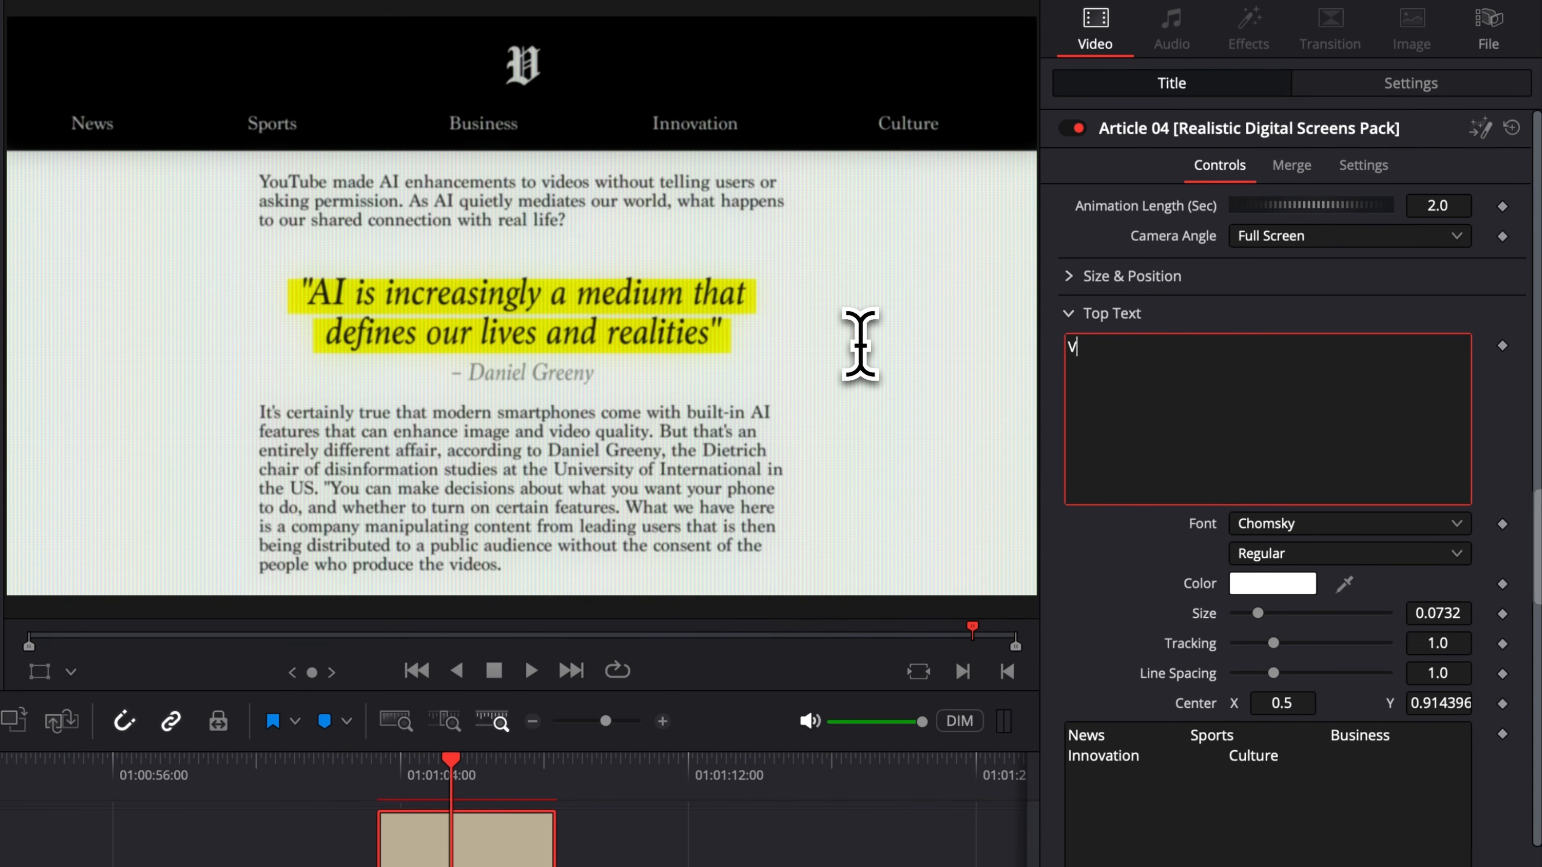
text(ideo Editor)
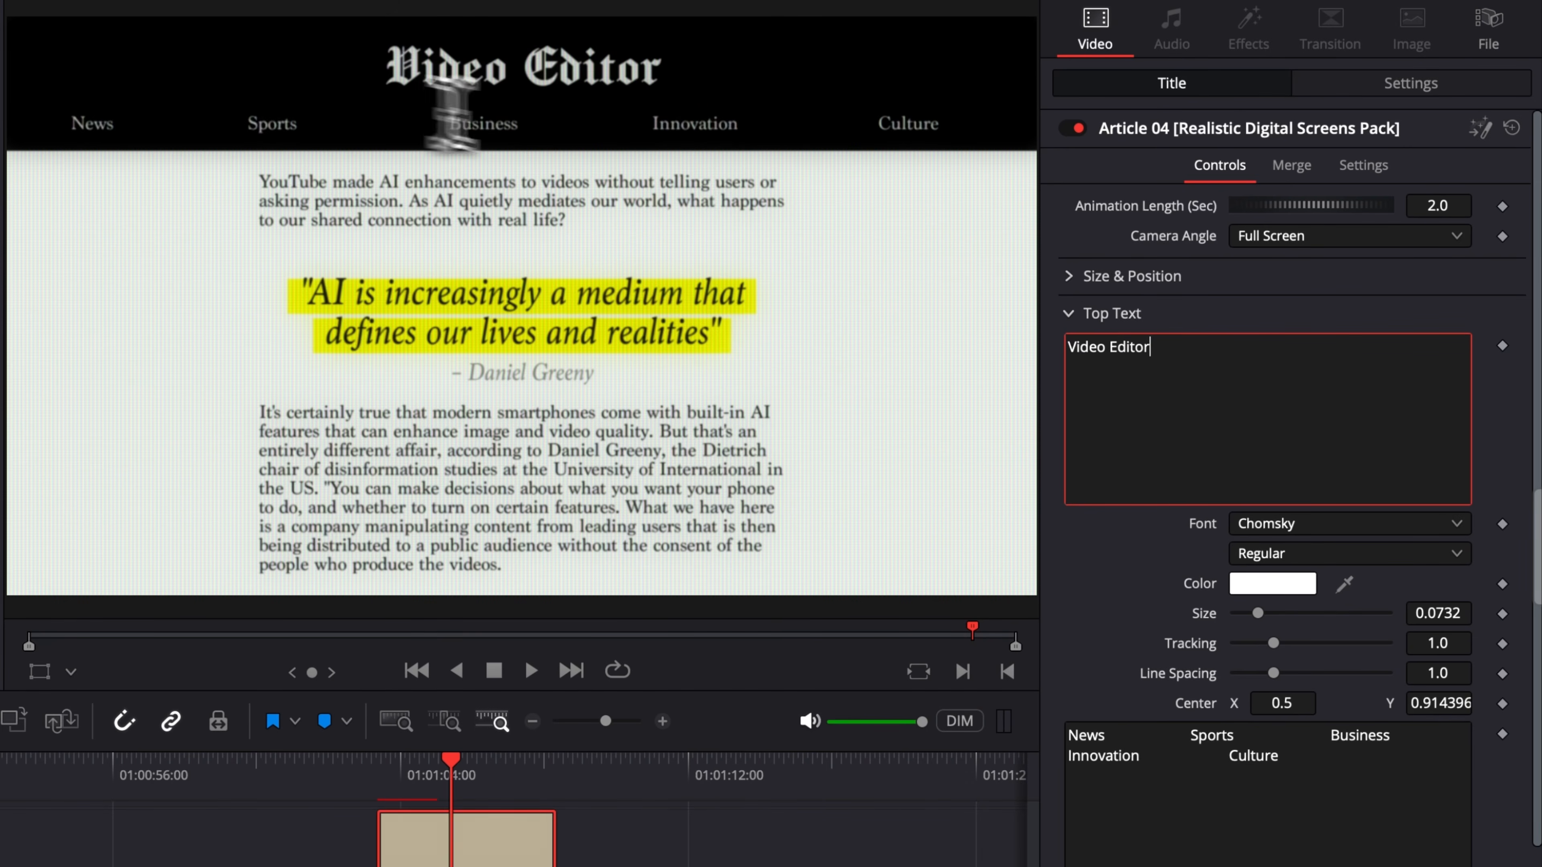
Preview alternative fonts such as Cambria and Call Of Ops Duty on the top heading without applying one.
click(1282, 527)
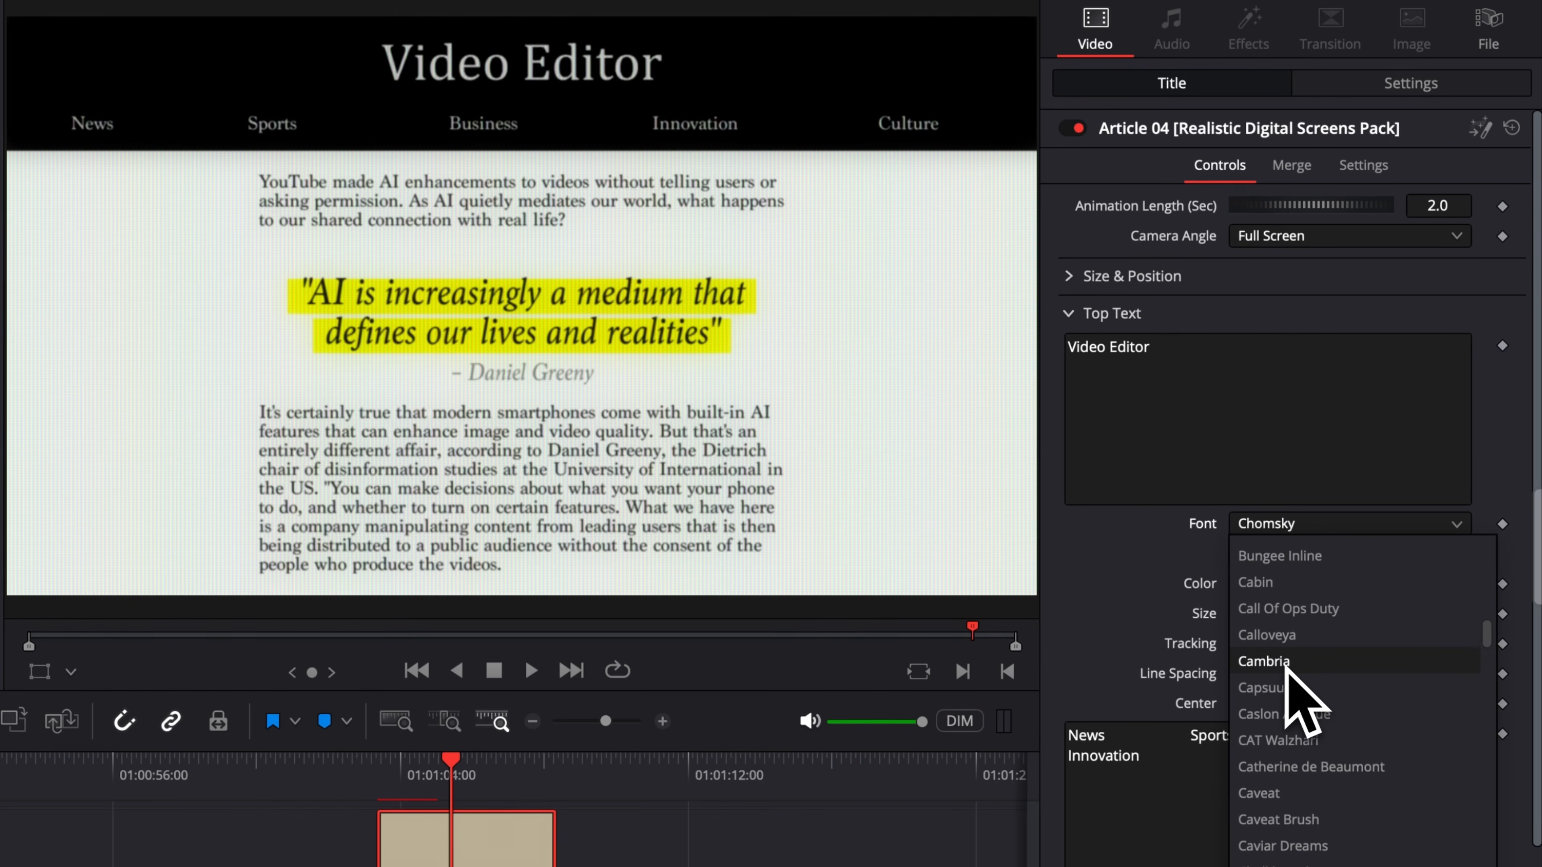
scroll(1287, 668, up, 2)
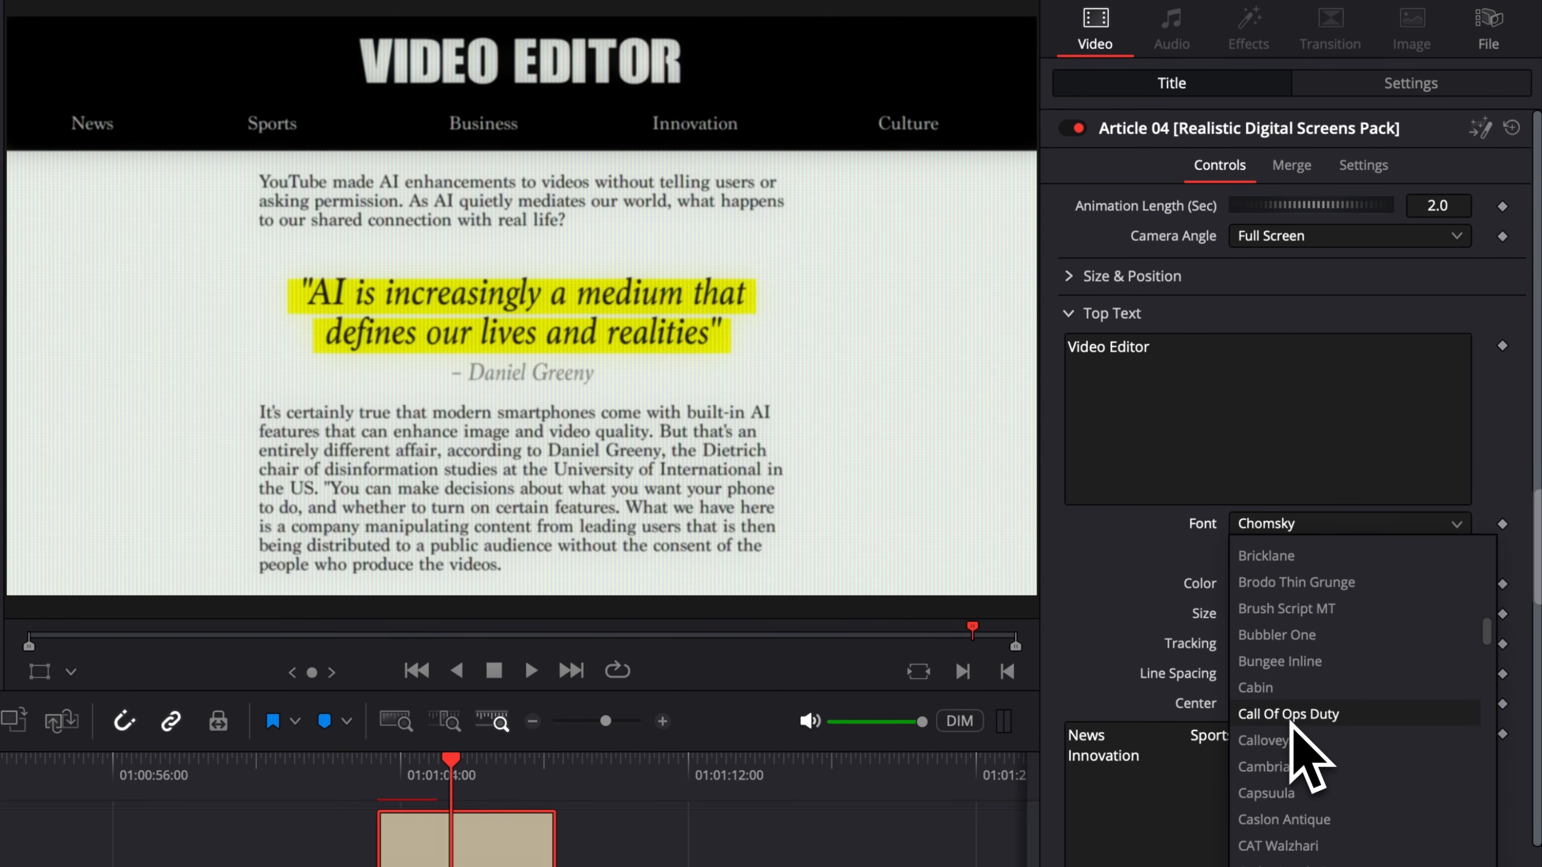
scroll(1290, 705, down, 6)
scroll(1291, 724, down, 2)
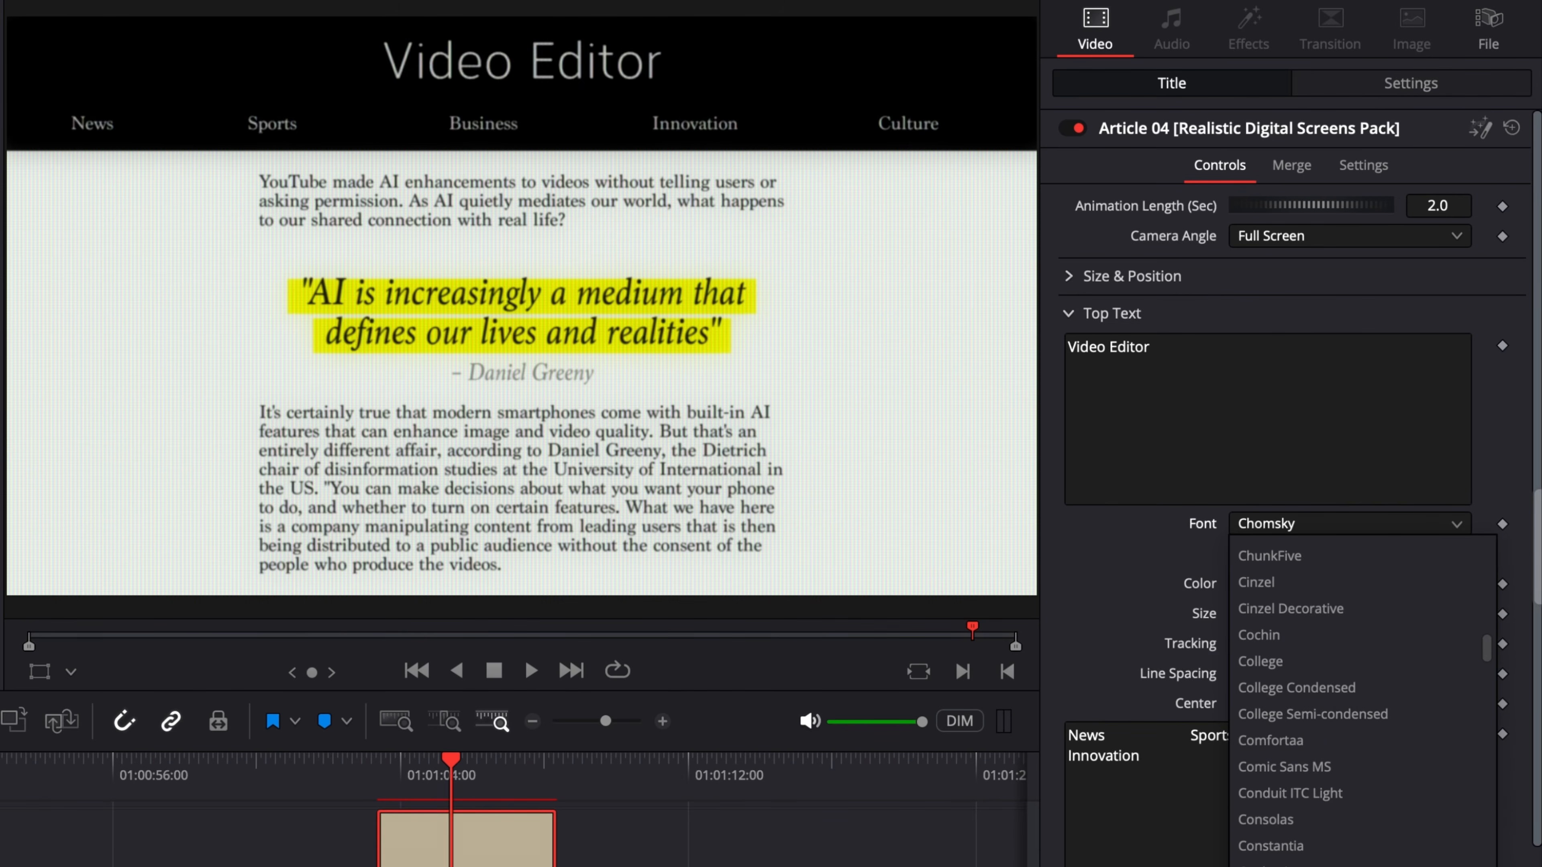
scroll(1341, 793, down, 10)
click(1087, 313)
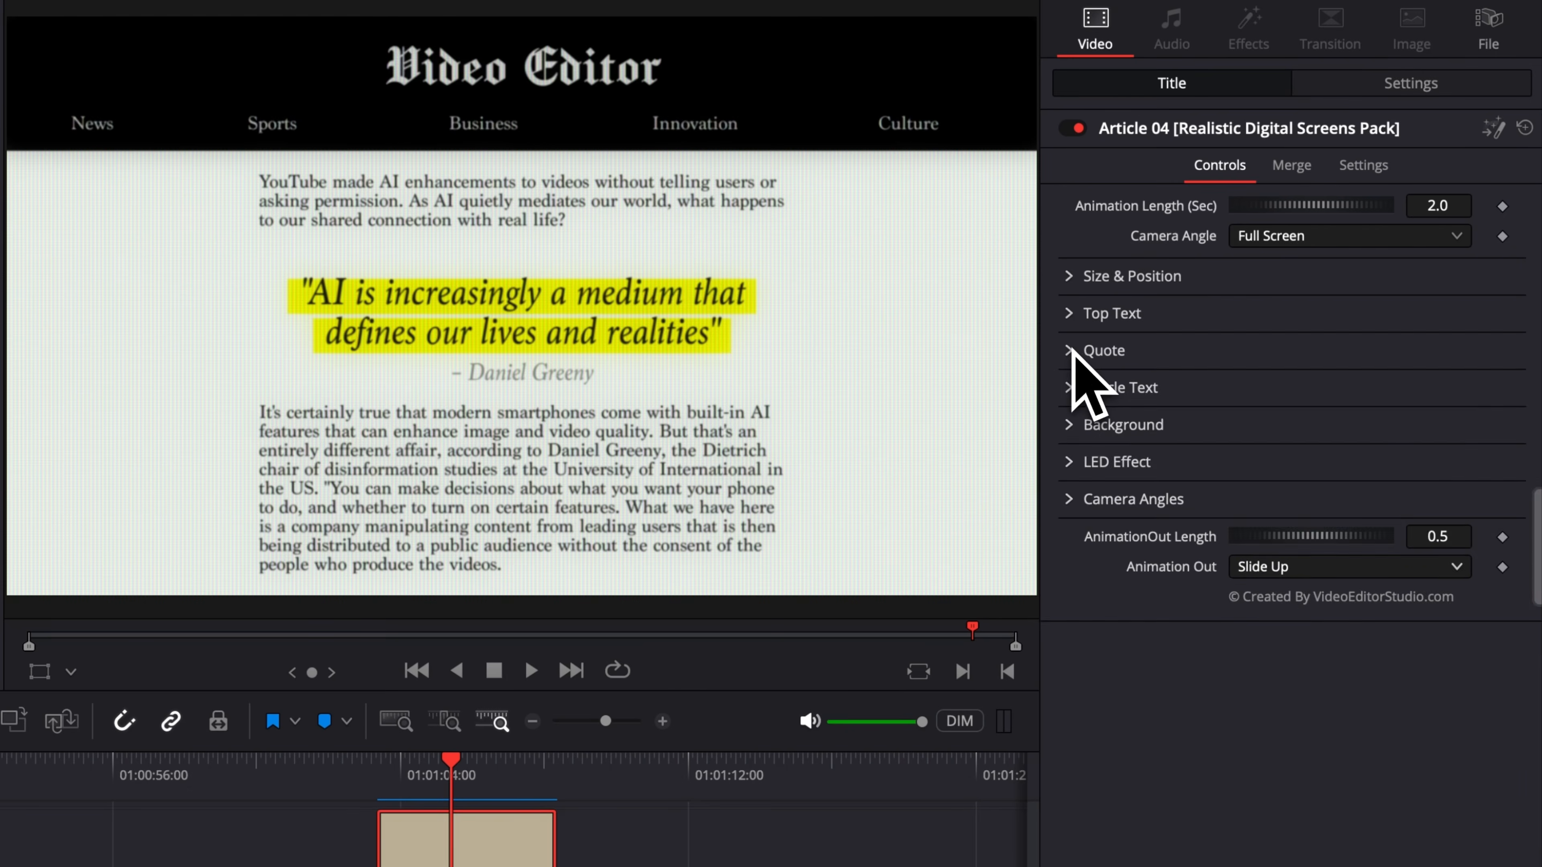
Replace the highlighted quote text with "Davinci Resolve is easy to use." in quotation marks.
click(1070, 350)
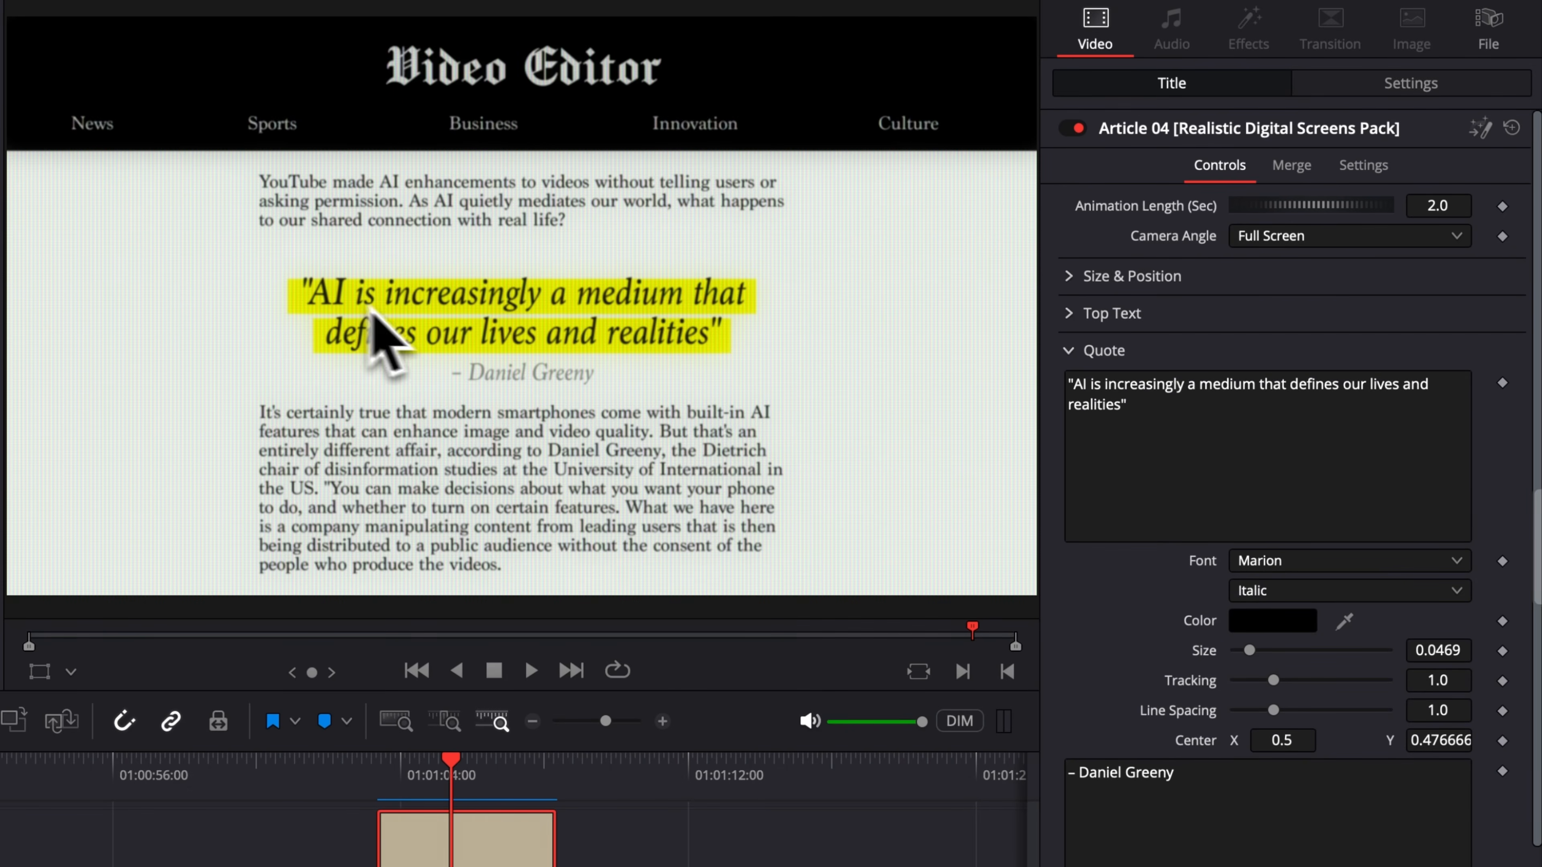
drag(1123, 405, 1074, 385)
text(Dav)
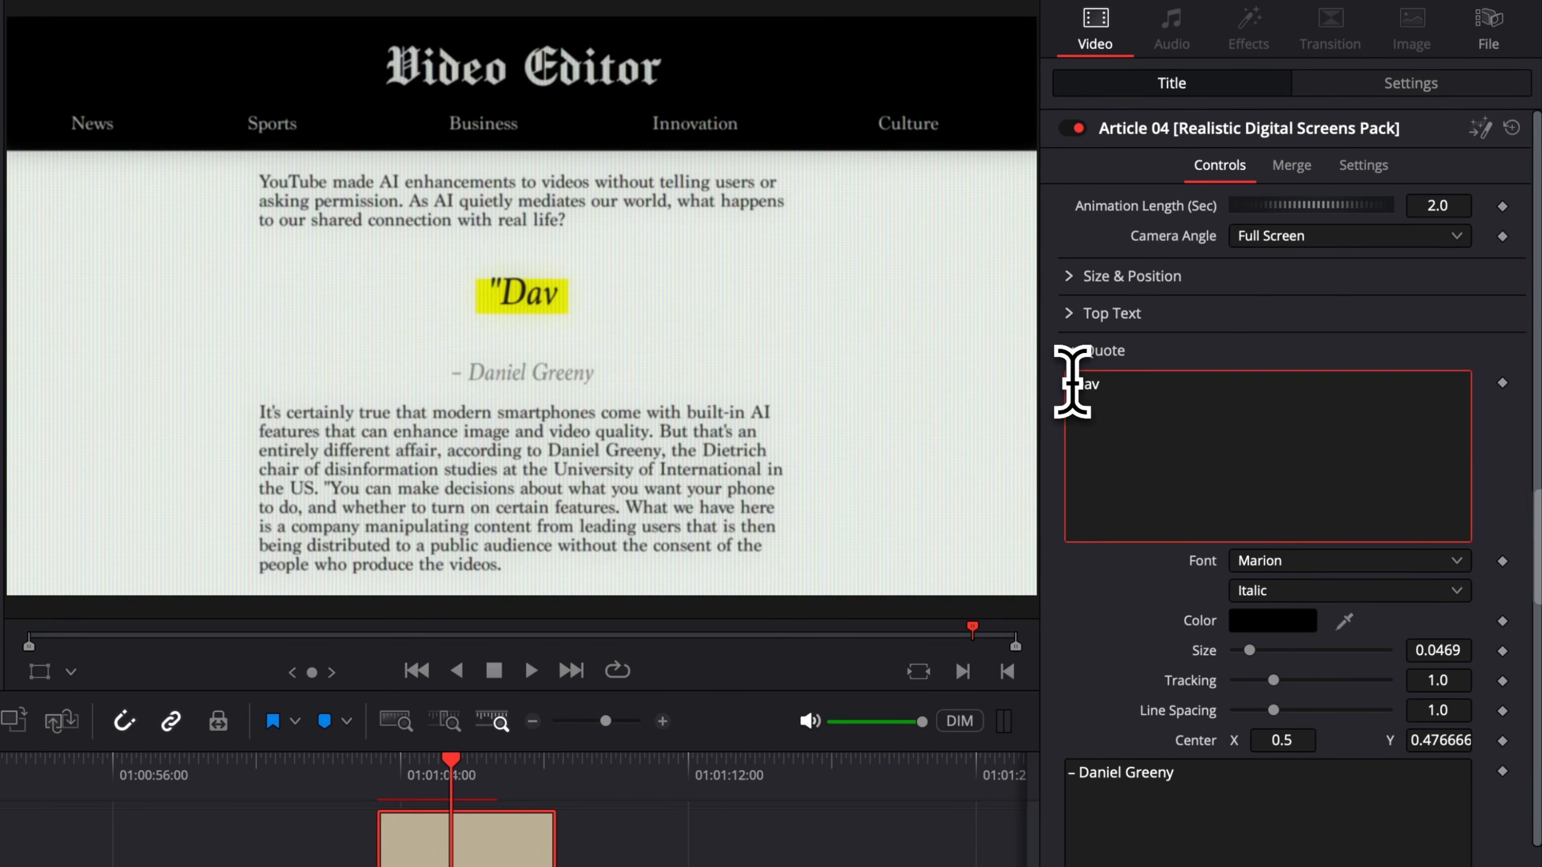
text(inci Resolve is)
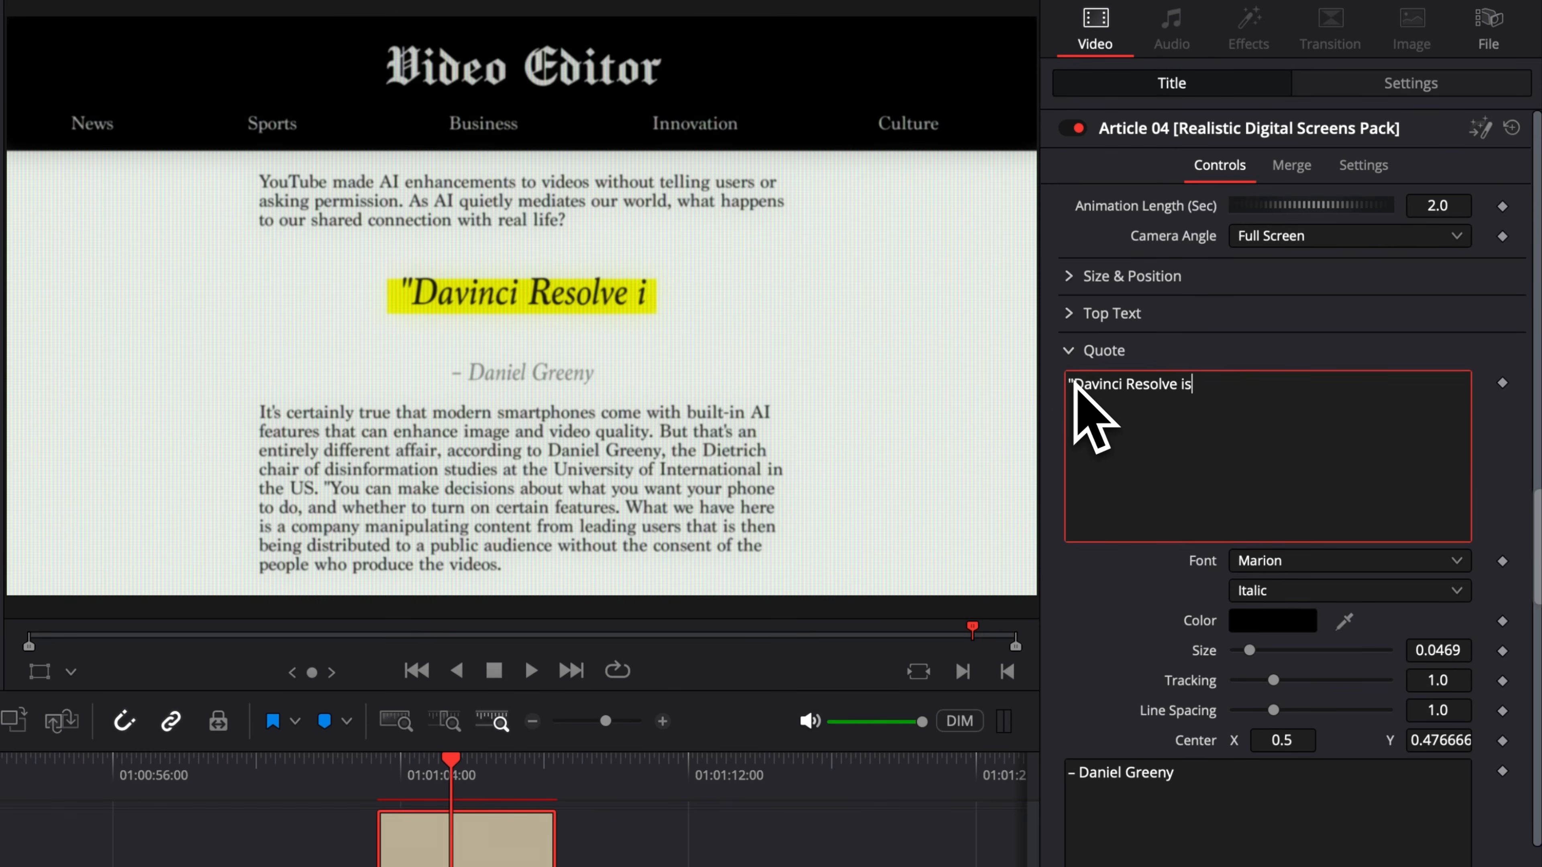
text( easy to use.")
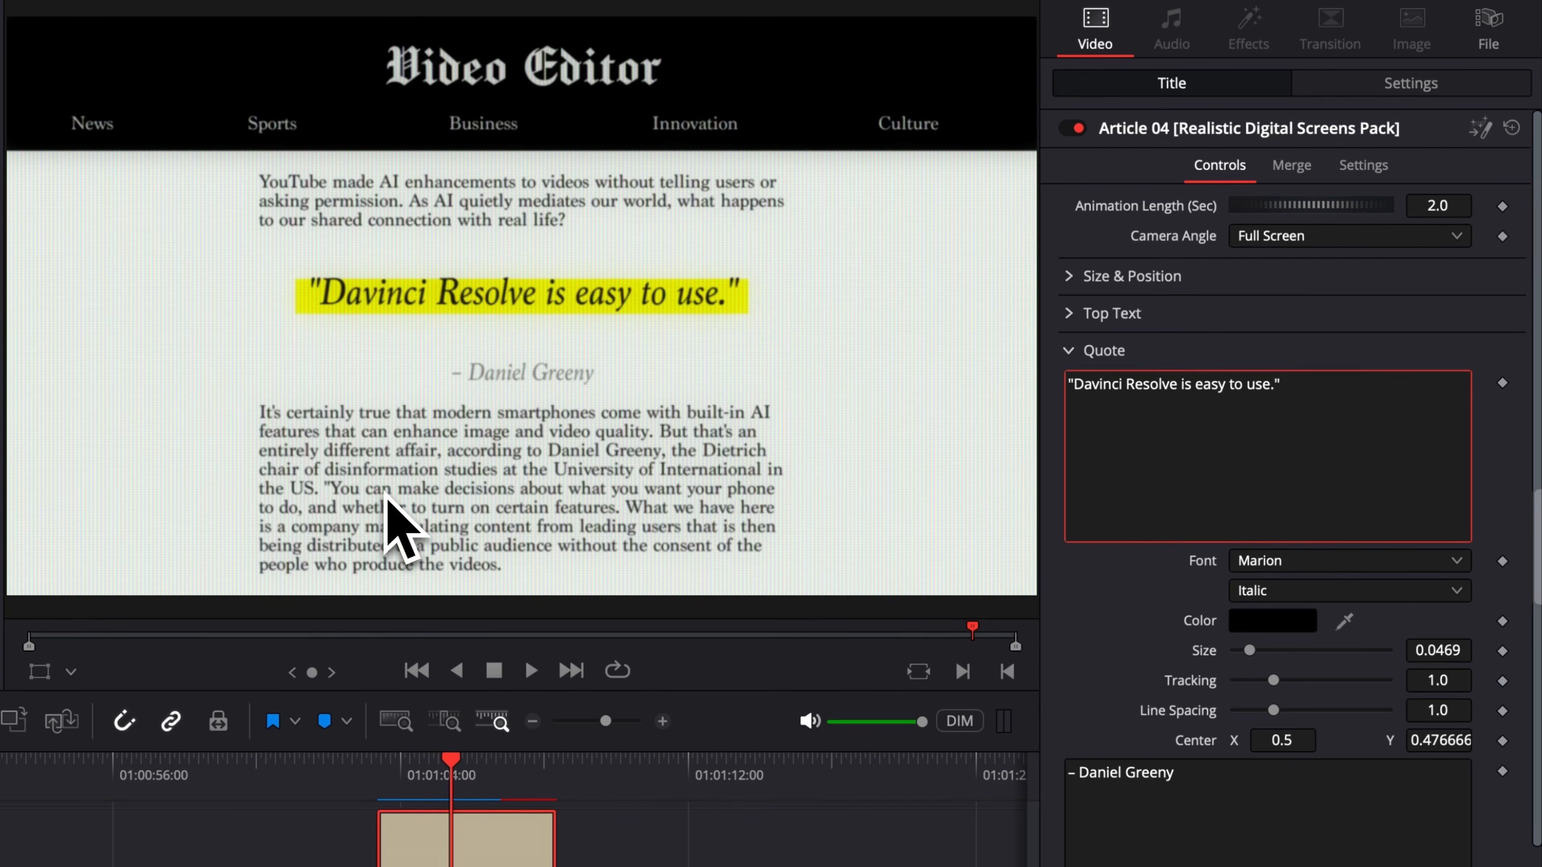
Look through the Article Text settings, highlighting the upper and lower paragraph text.
click(1070, 351)
click(1070, 388)
scroll(1165, 511, down, 2)
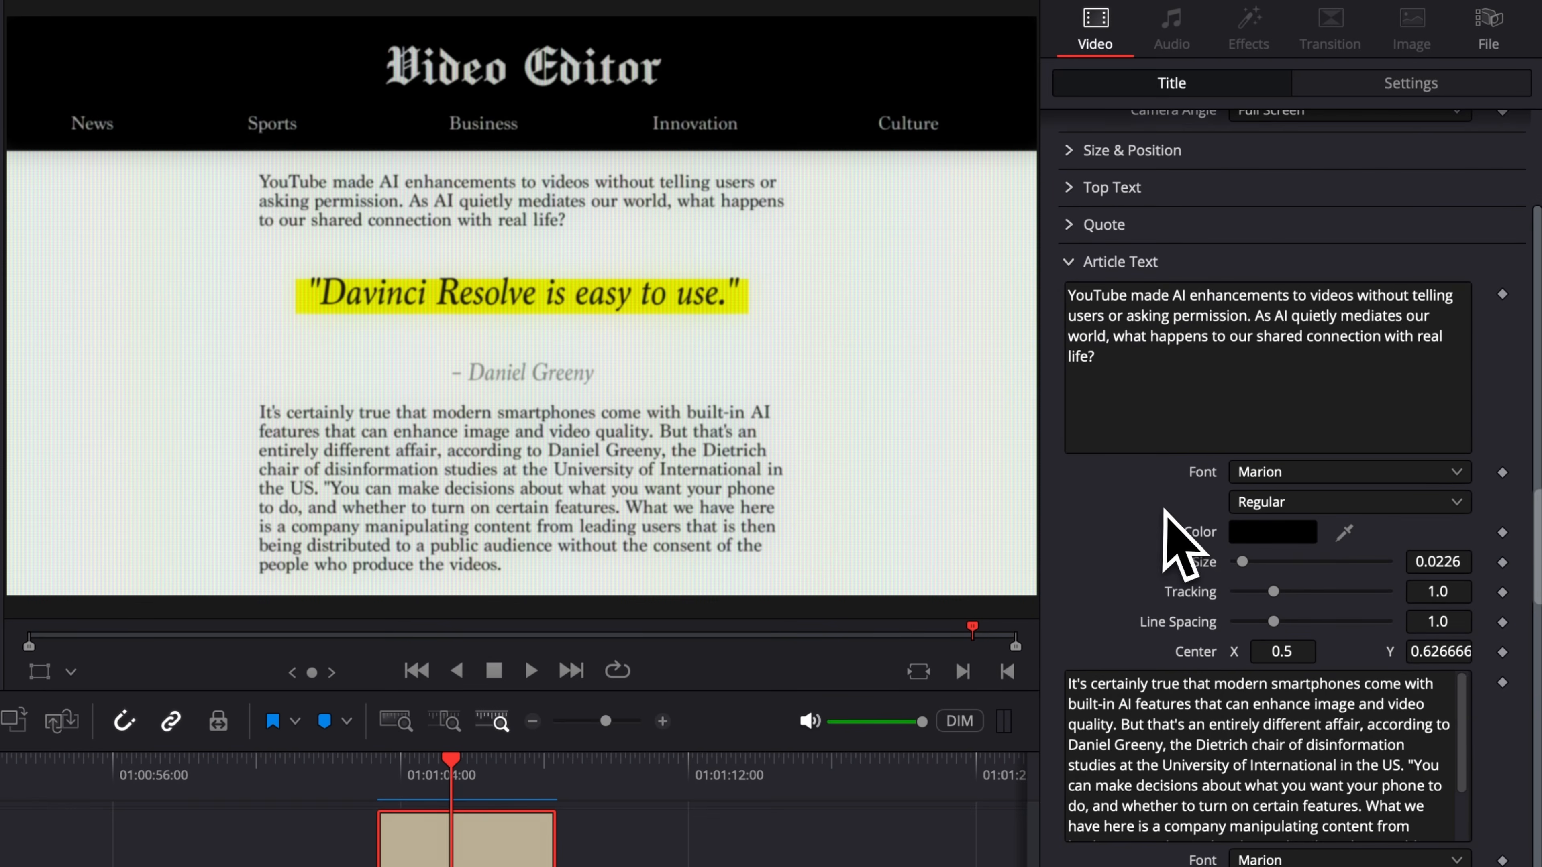
drag(1129, 386, 1005, 231)
drag(1299, 806, 1111, 668)
click(1070, 261)
Try a dark red header background with hex colour A10000 in the title's Background settings.
click(1070, 424)
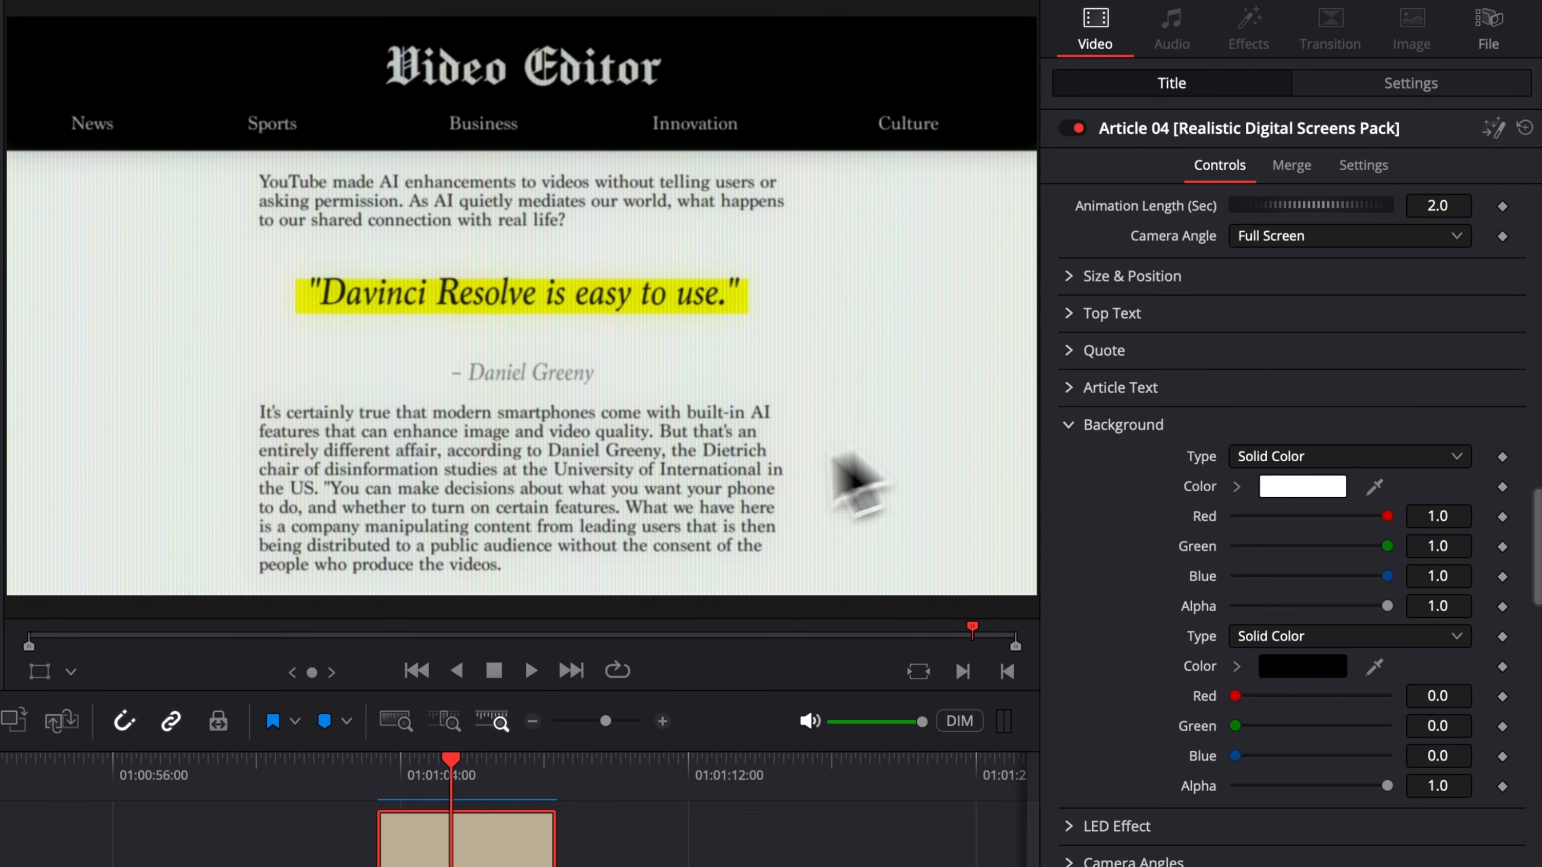
click(1299, 666)
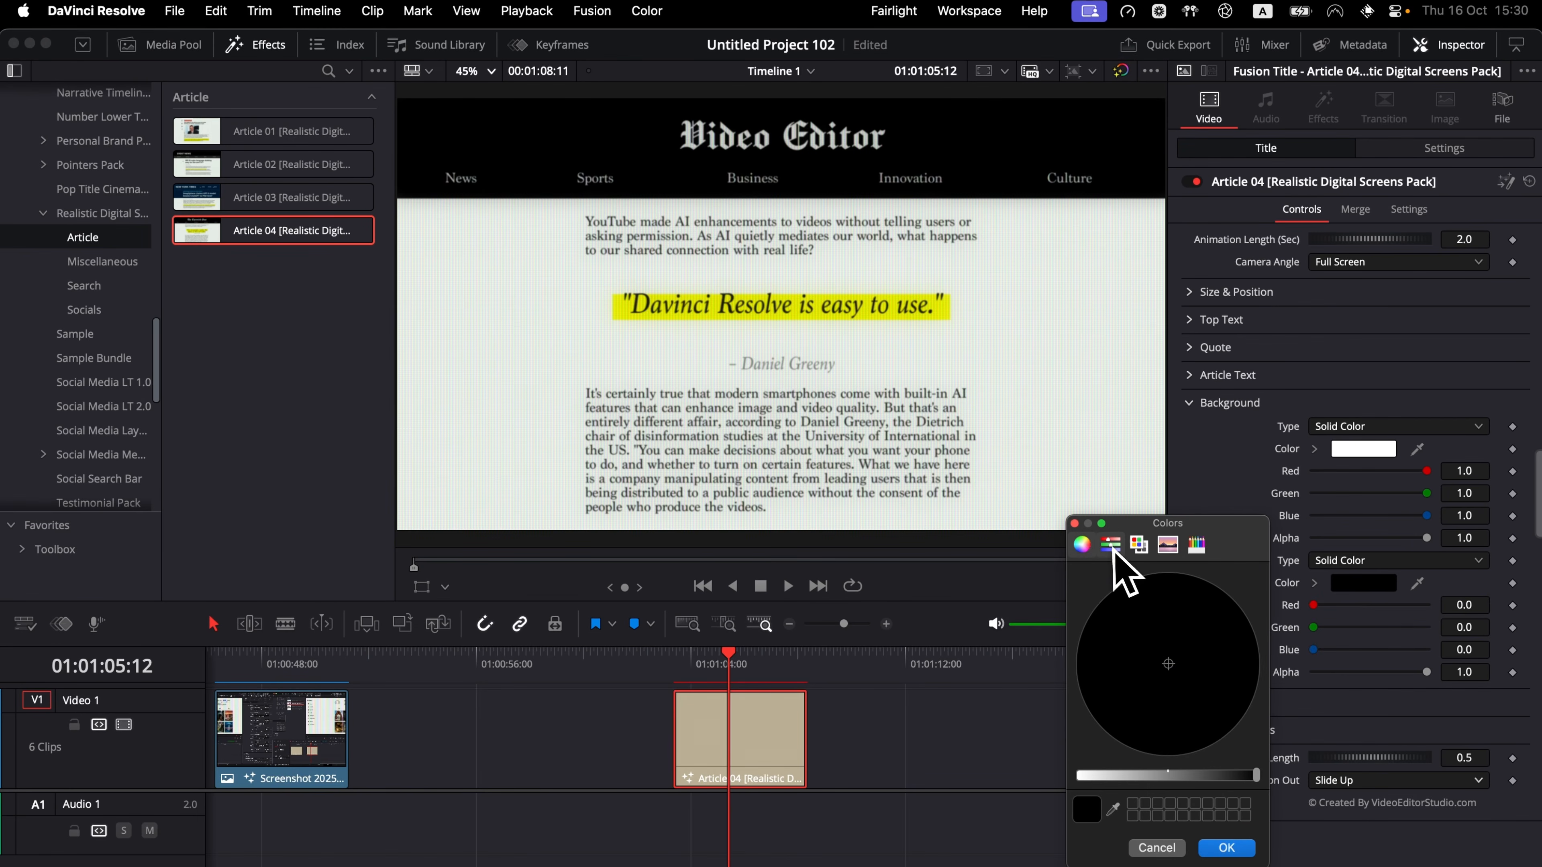
click(1111, 545)
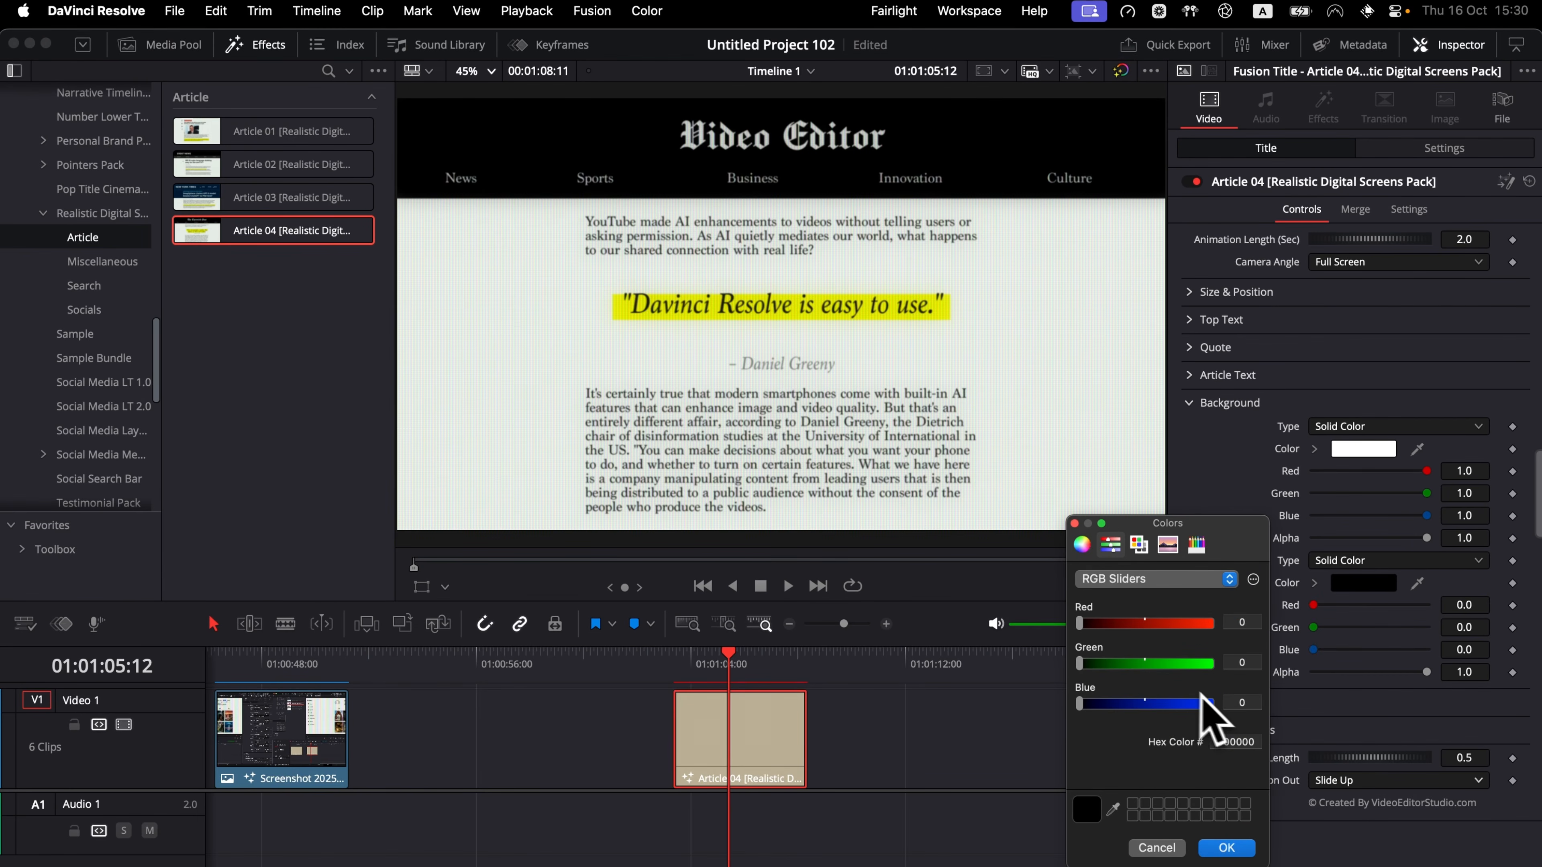
mouse_move(1167, 623)
mouse_down()
mouse_move(1239, 631)
mouse_move(1171, 641)
mouse_up()
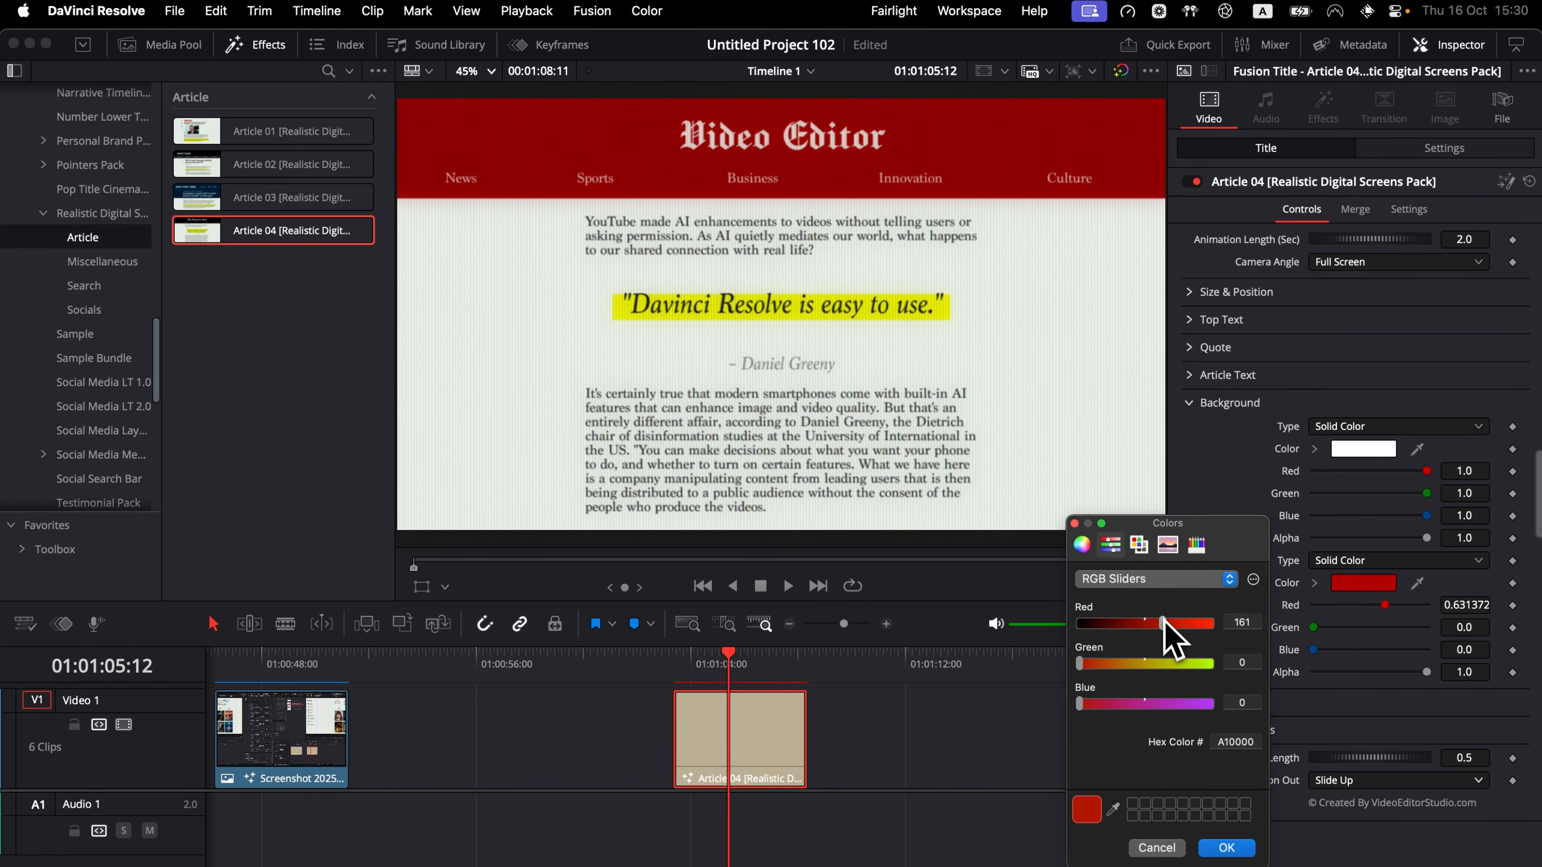
click(1225, 848)
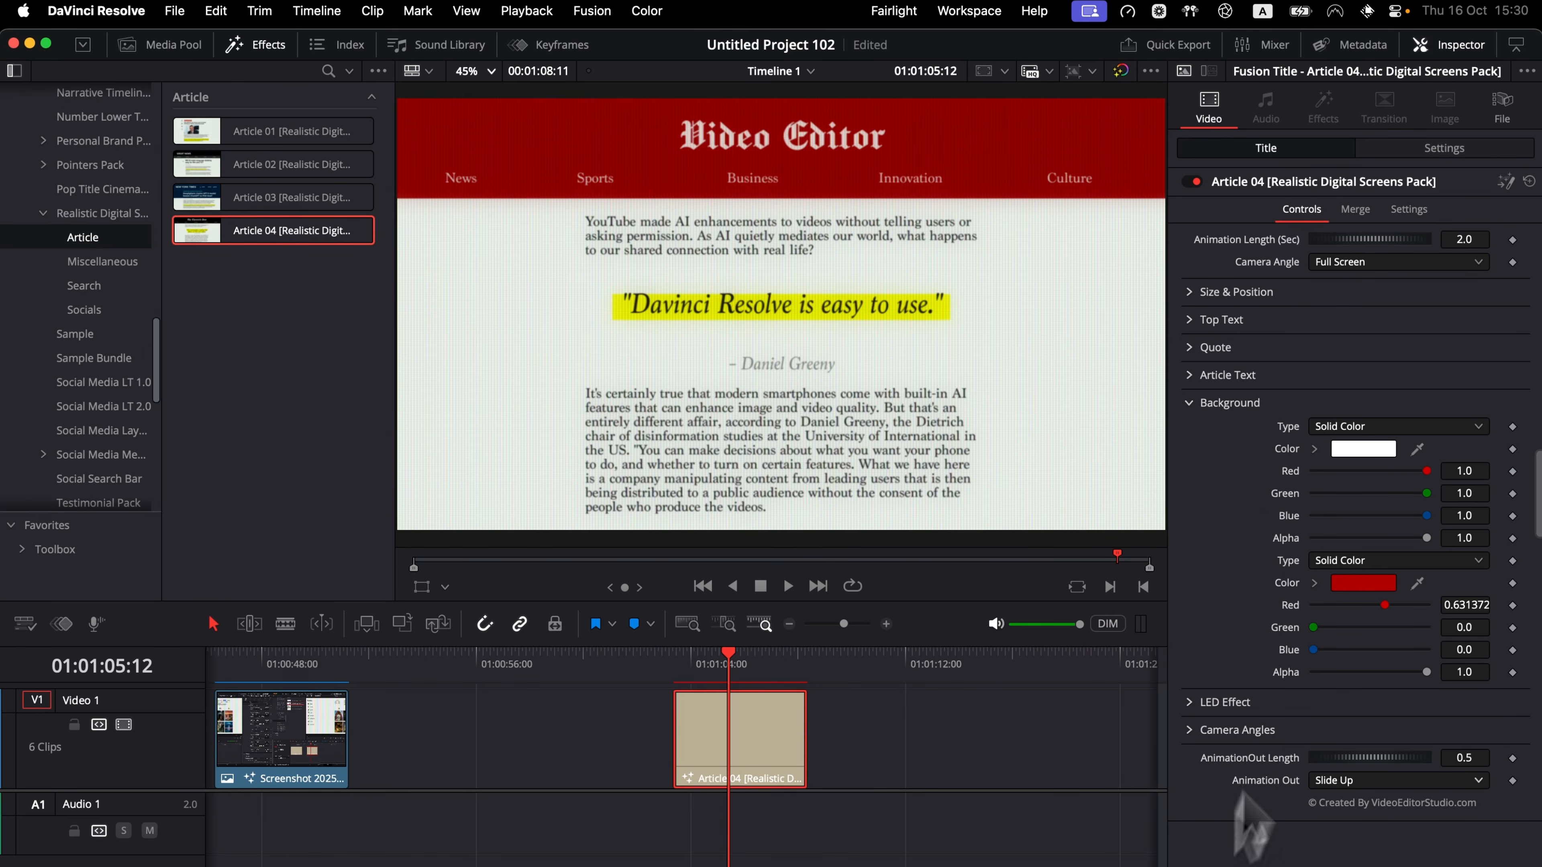
Try a darker shade in place of white for the article's page background.
click(1375, 456)
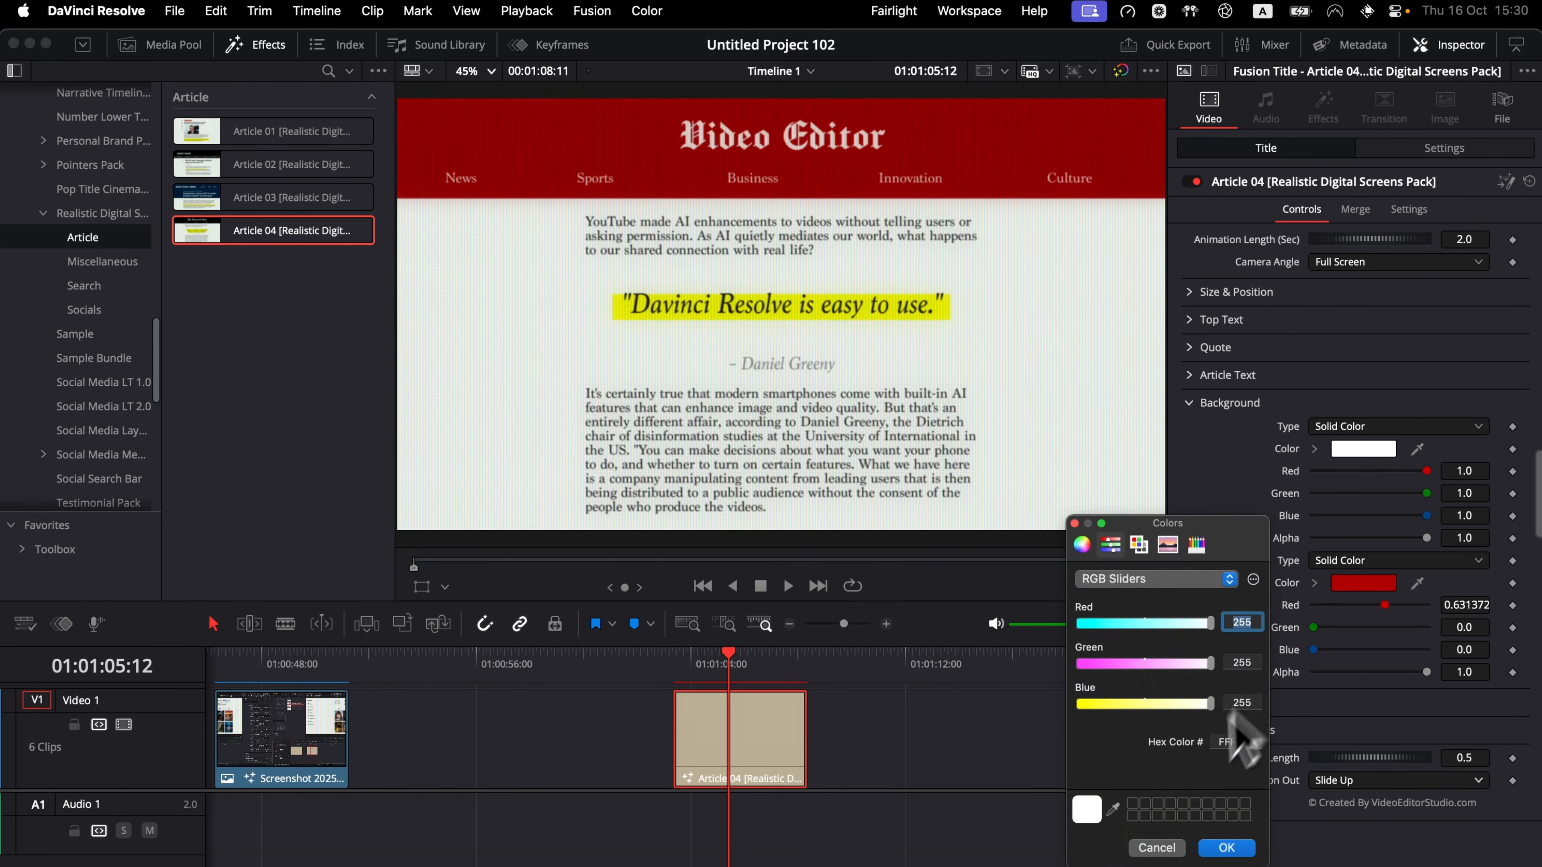
click(1082, 545)
drag(1111, 776, 1234, 776)
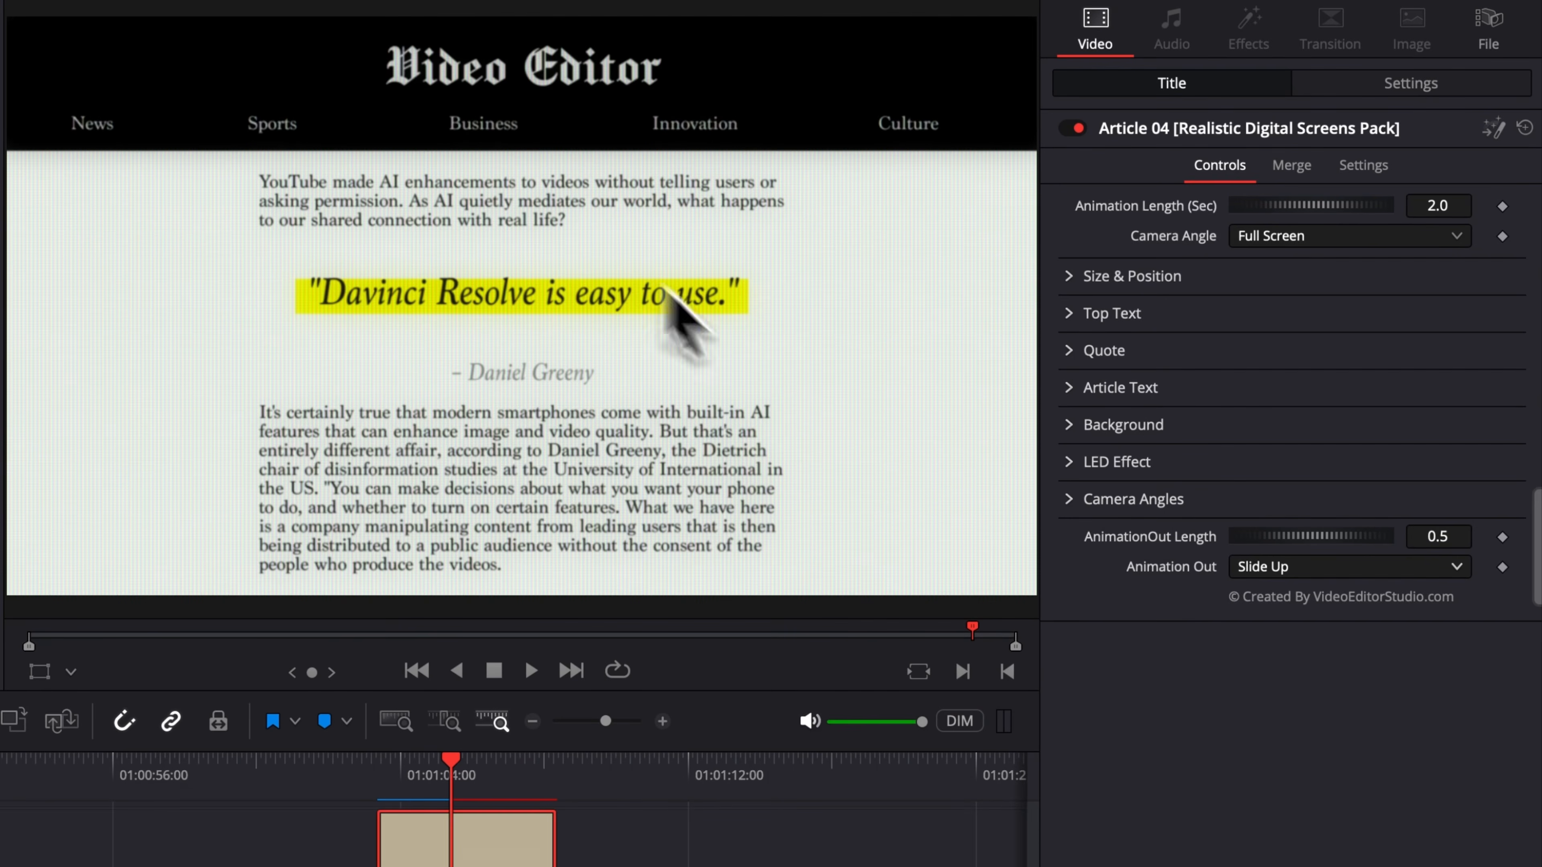
Look through the title's LED Effect and Camera Angles settings.
click(1070, 464)
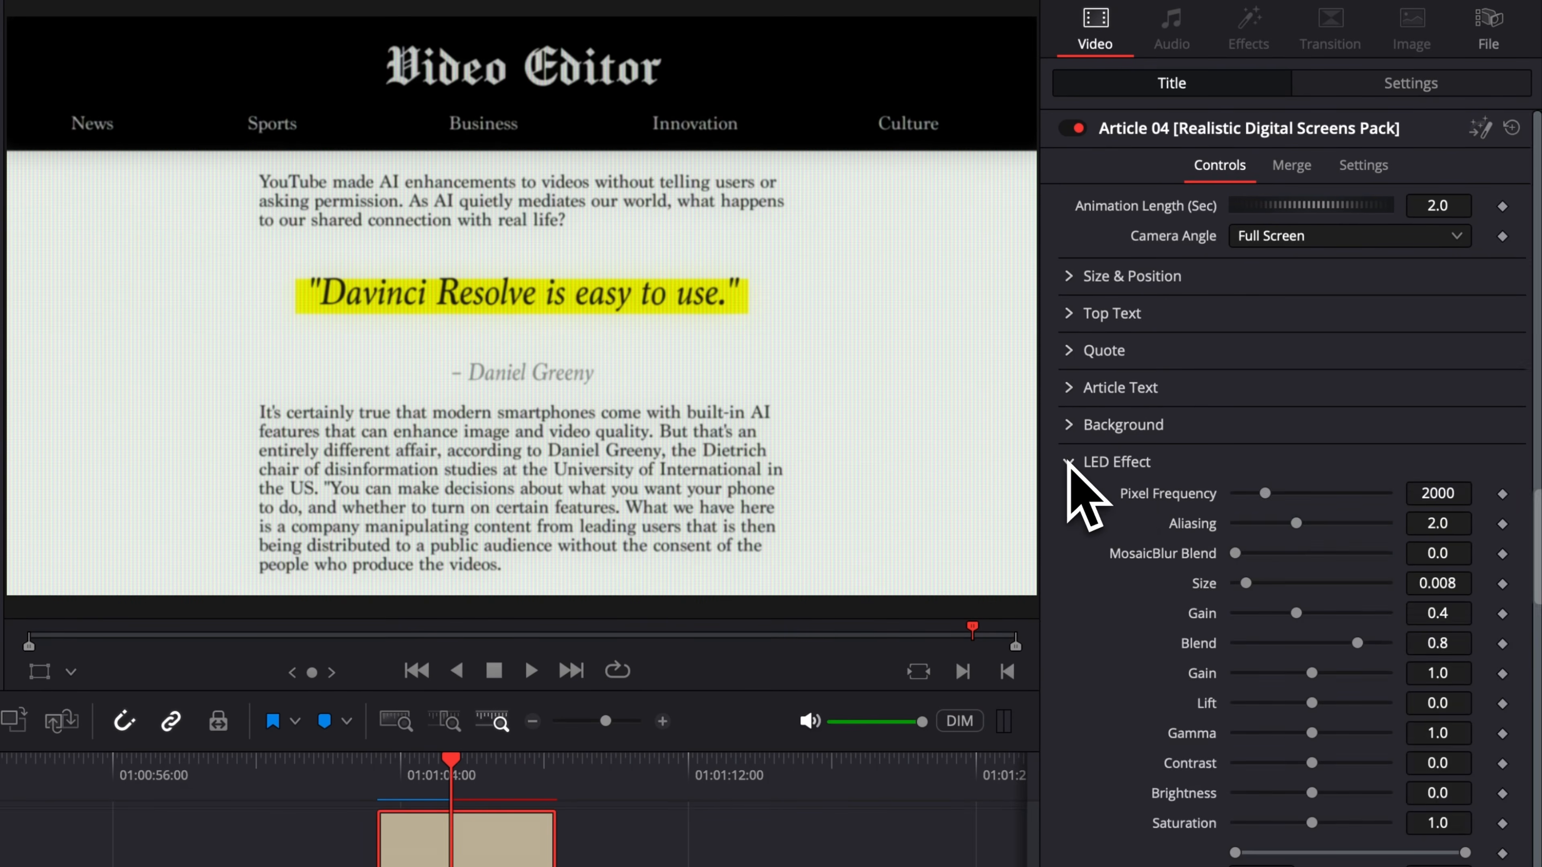
click(1070, 468)
click(1070, 499)
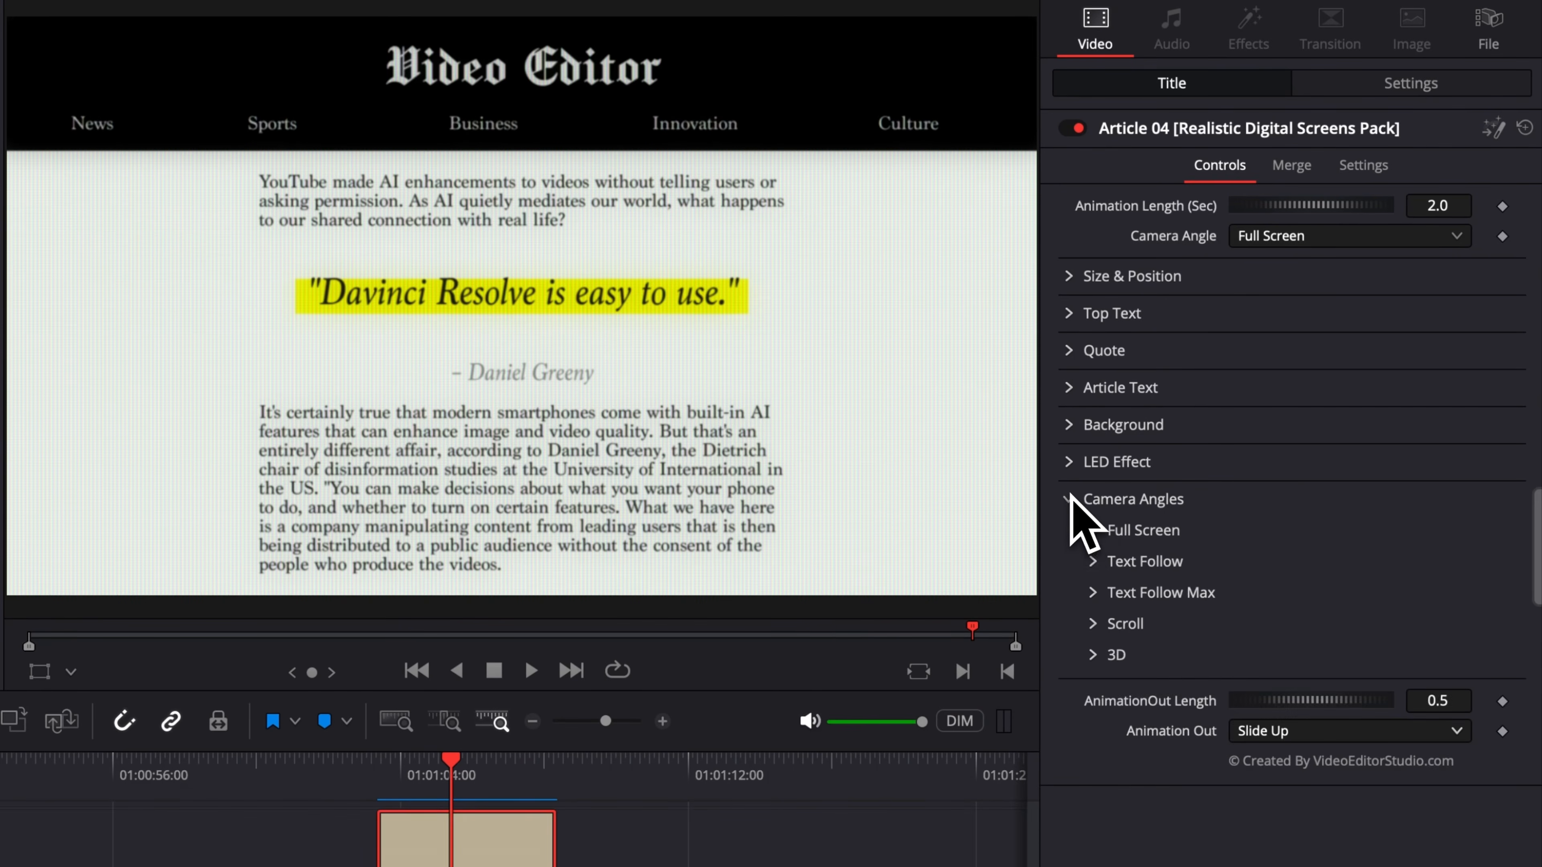
click(1071, 498)
Try the LED effect with Size at 0.1 and 0.0125, Gain at 0.346 and Blend at 0.693.
click(1069, 465)
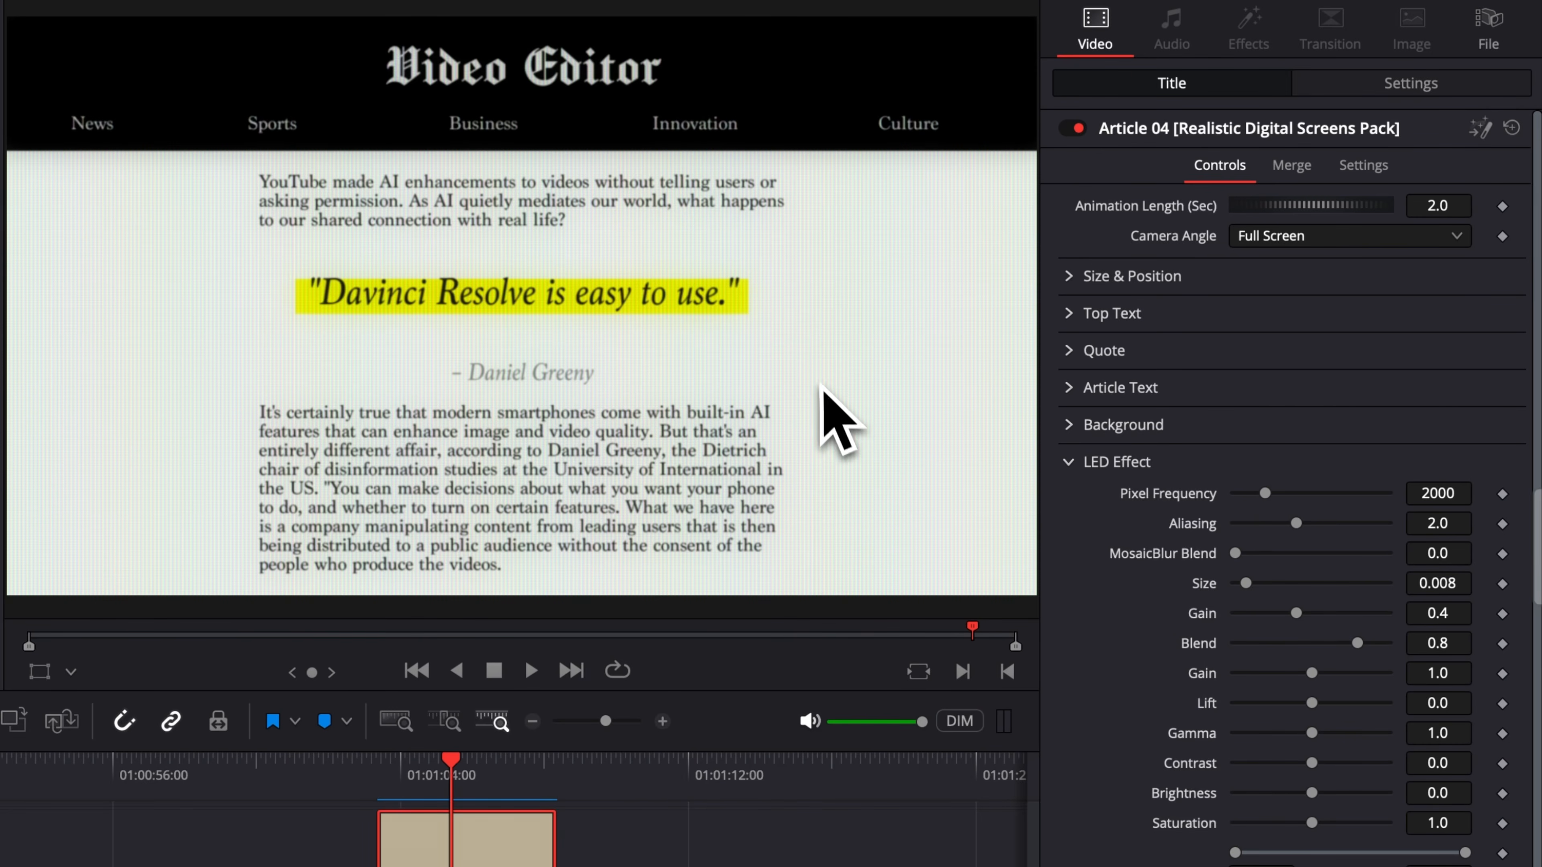
drag(1249, 584, 1446, 630)
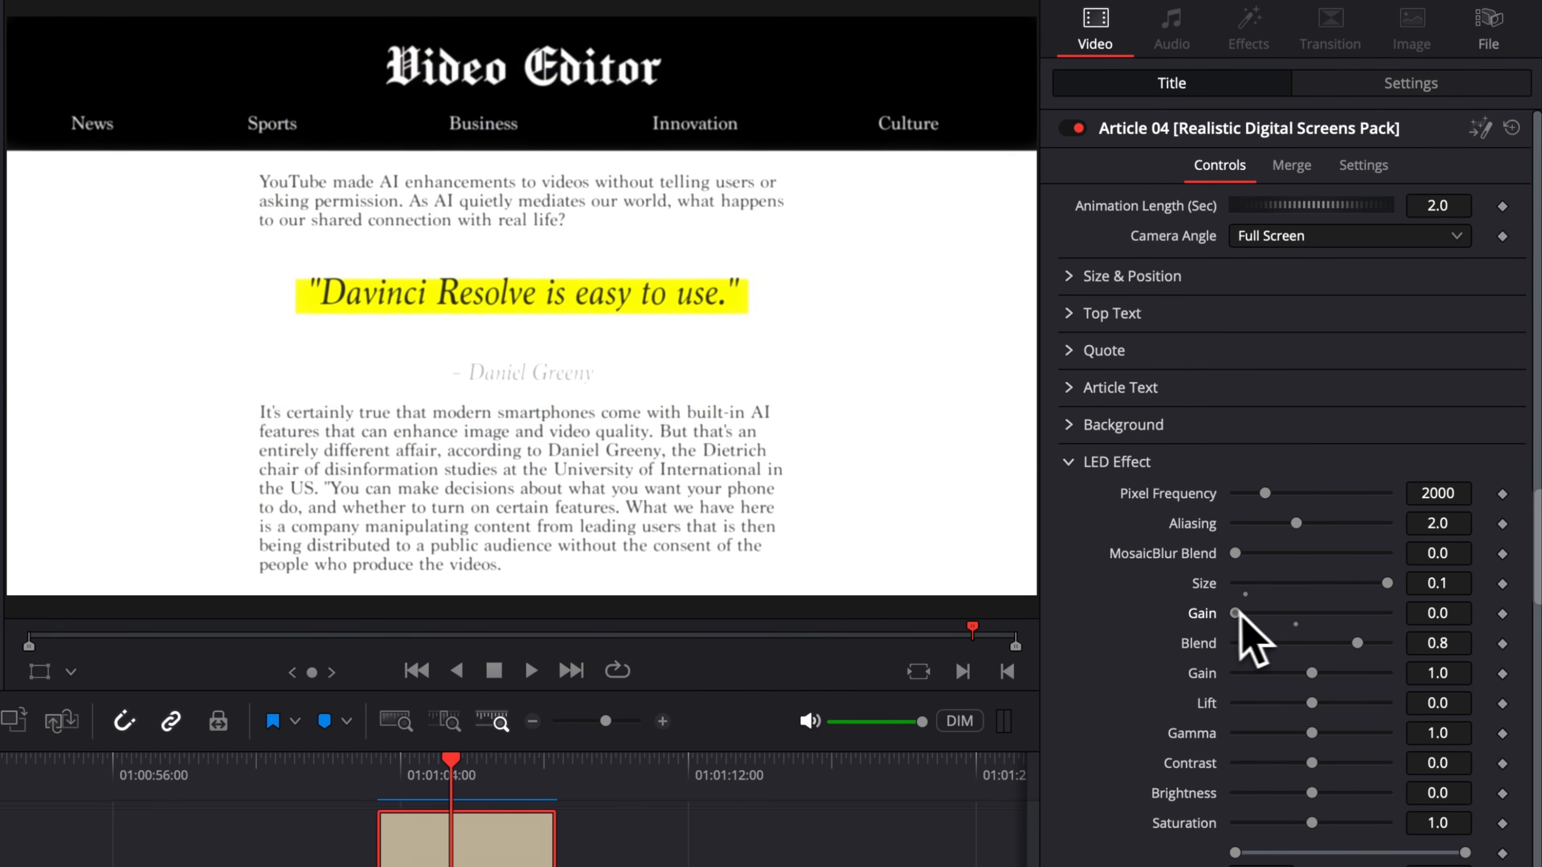
drag(1250, 613, 1343, 652)
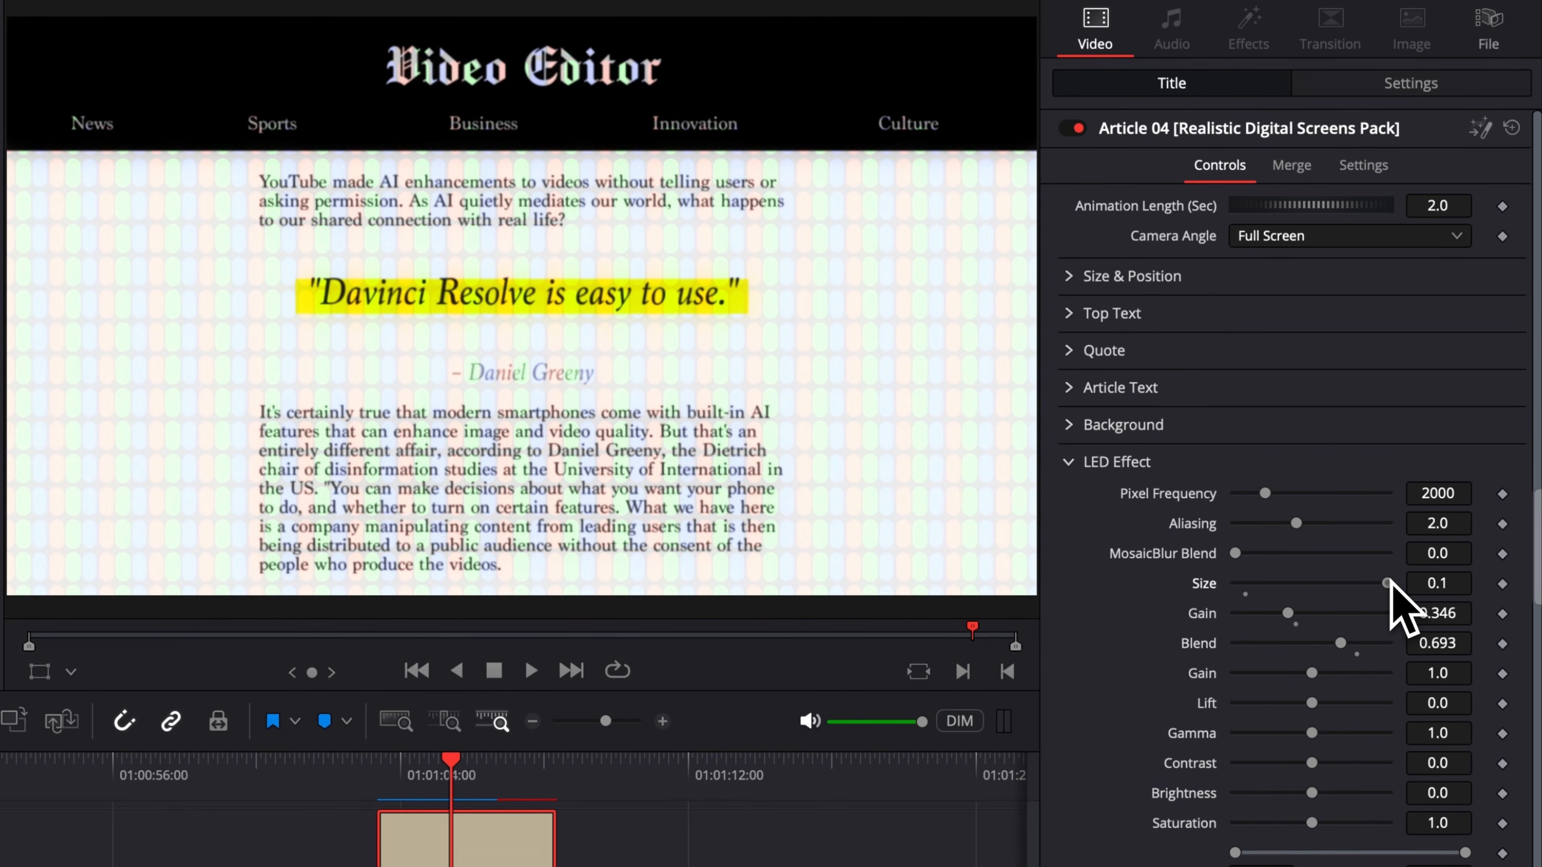
drag(1389, 581, 1270, 607)
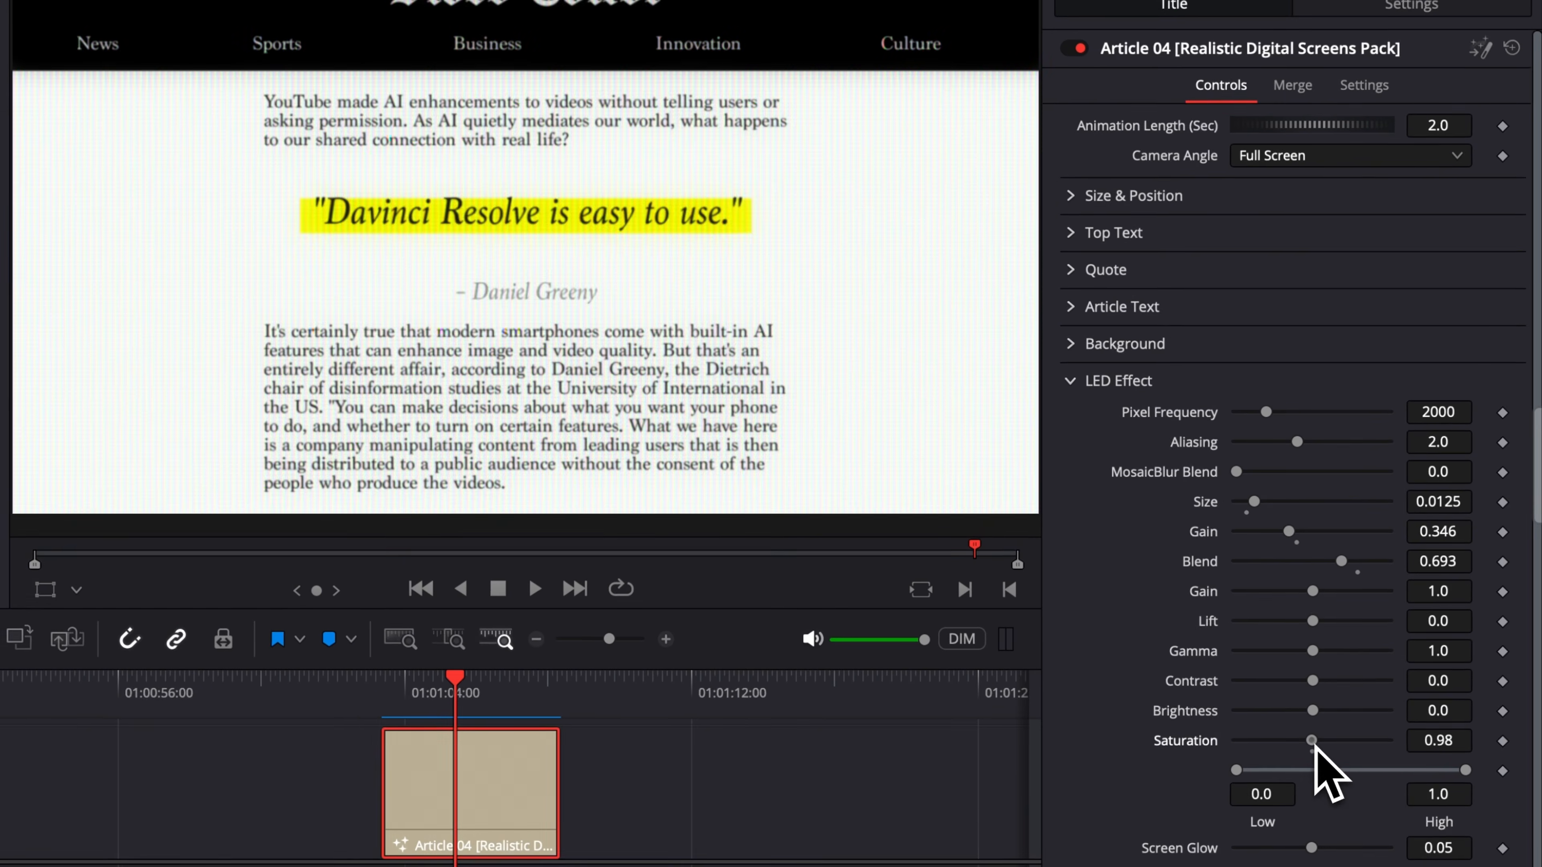
Try the LED effect with Saturation 5.0, Brightness 0.08 and Gamma 1.44, and vary the Screen Glow.
drag(1370, 700, 1437, 703)
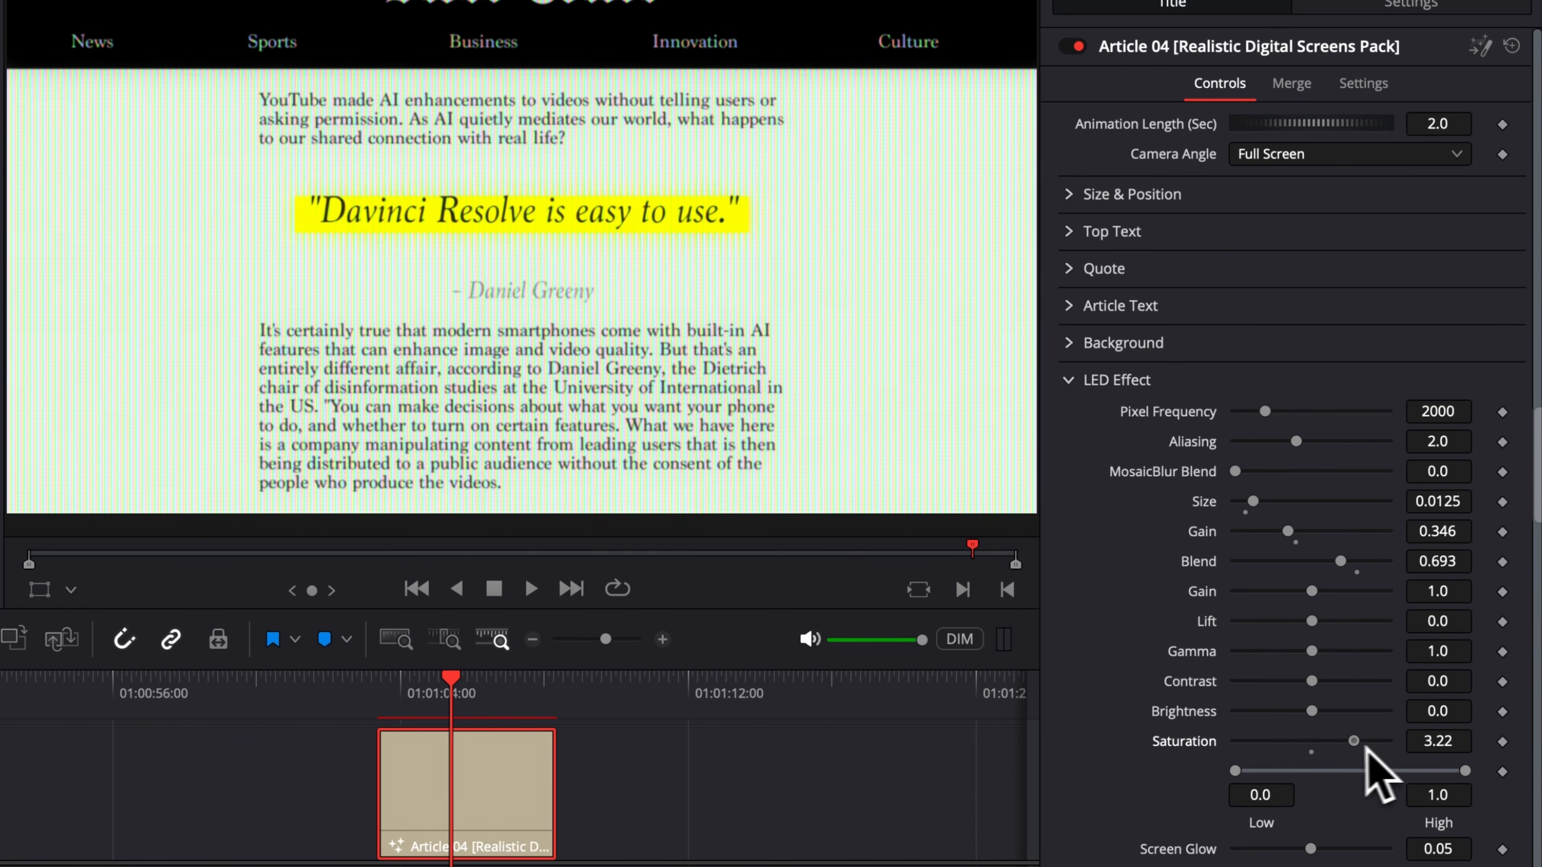
mouse_move(1311, 712)
mouse_down()
mouse_move(1363, 715)
mouse_move(1318, 712)
mouse_up()
drag(1311, 650, 1320, 652)
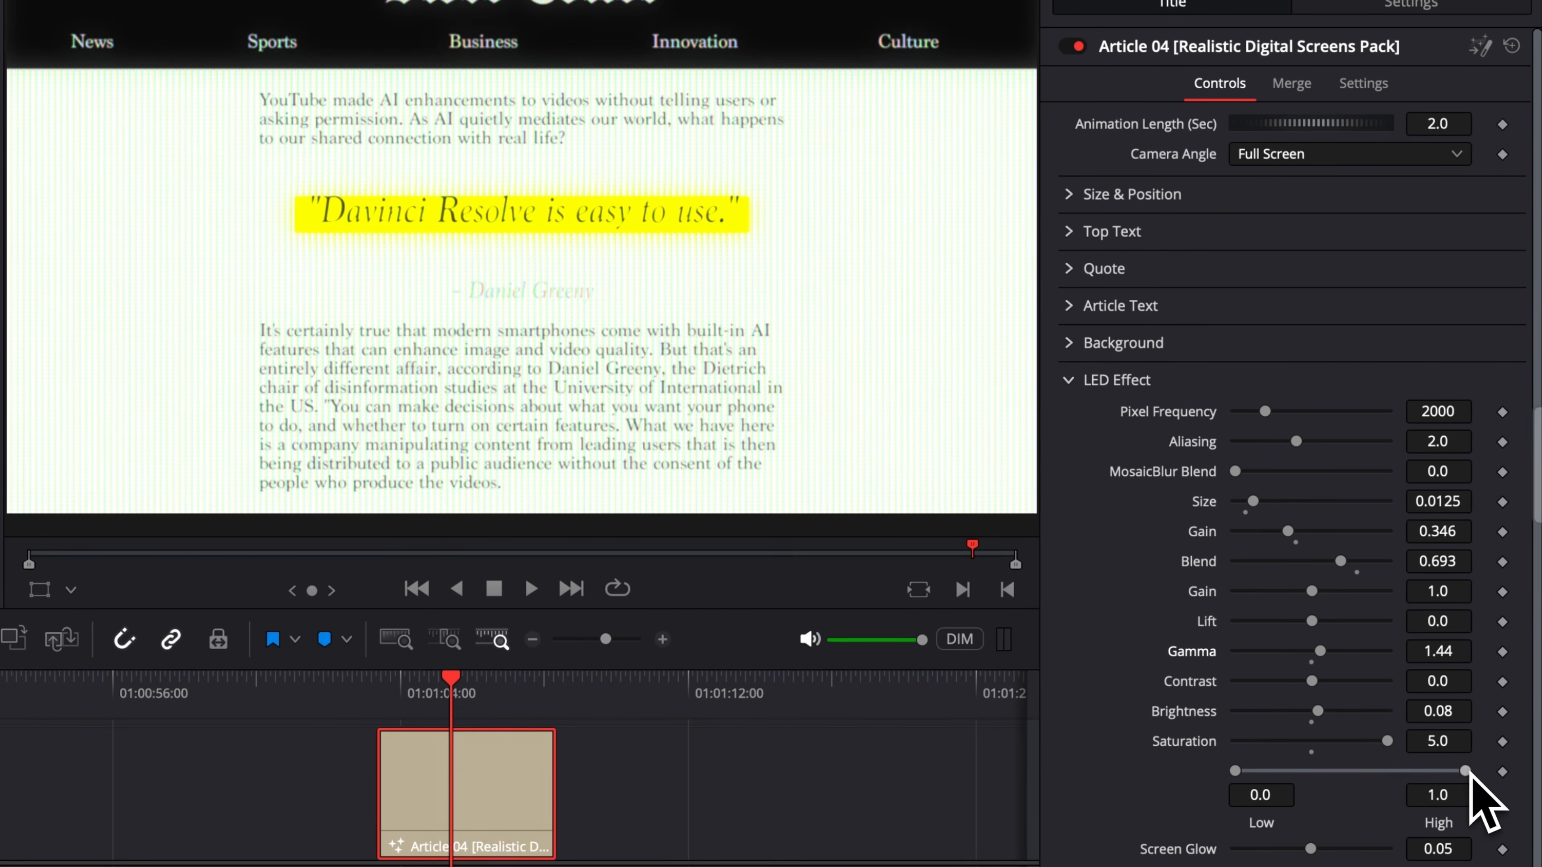
drag(1467, 772, 1510, 782)
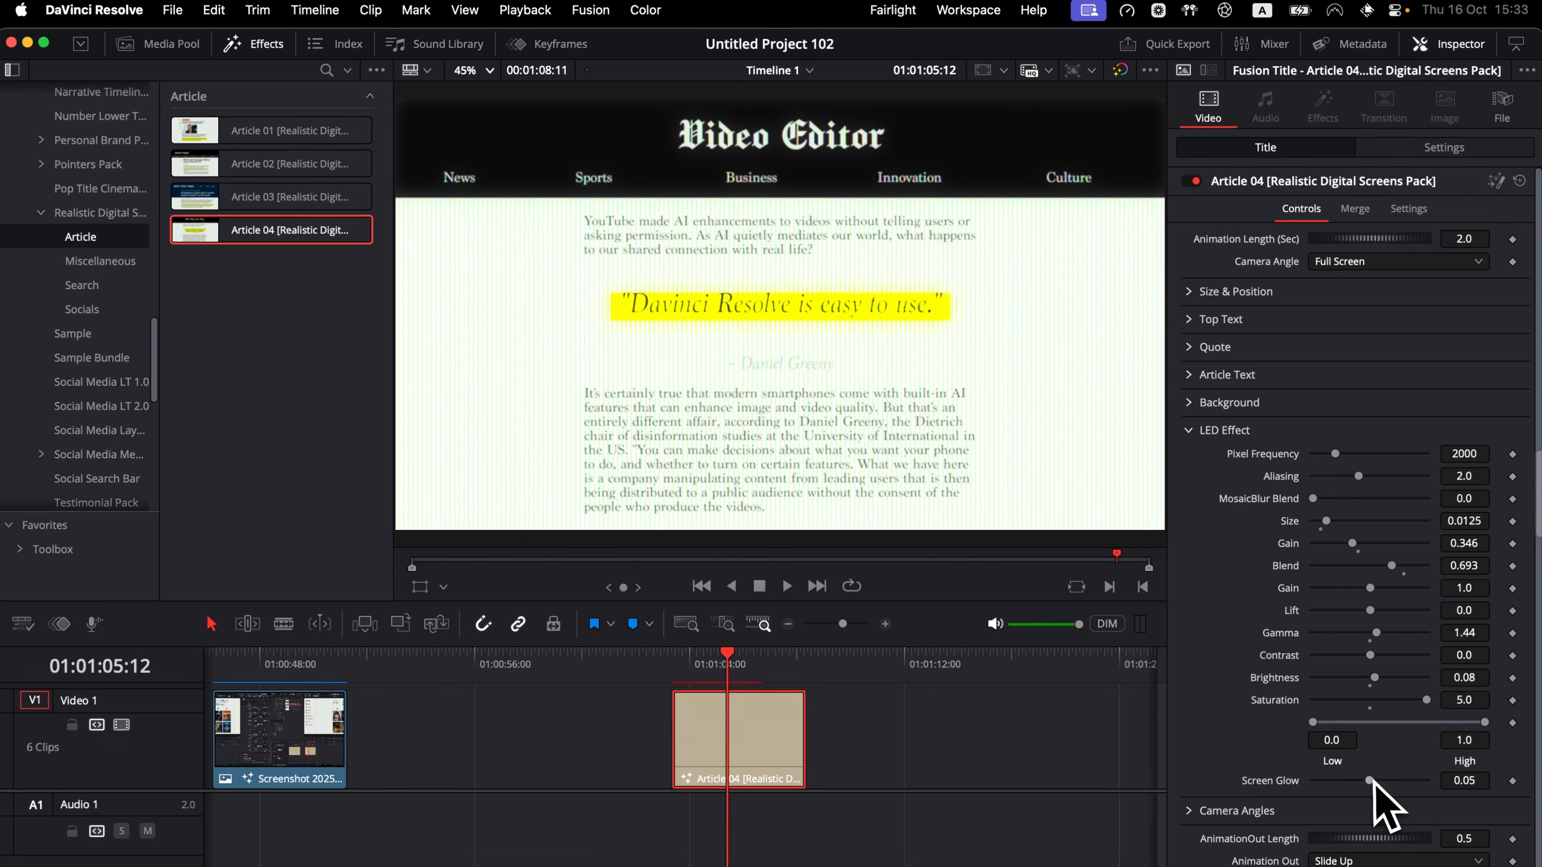
drag(1310, 850, 1390, 854)
drag(1426, 781, 1378, 781)
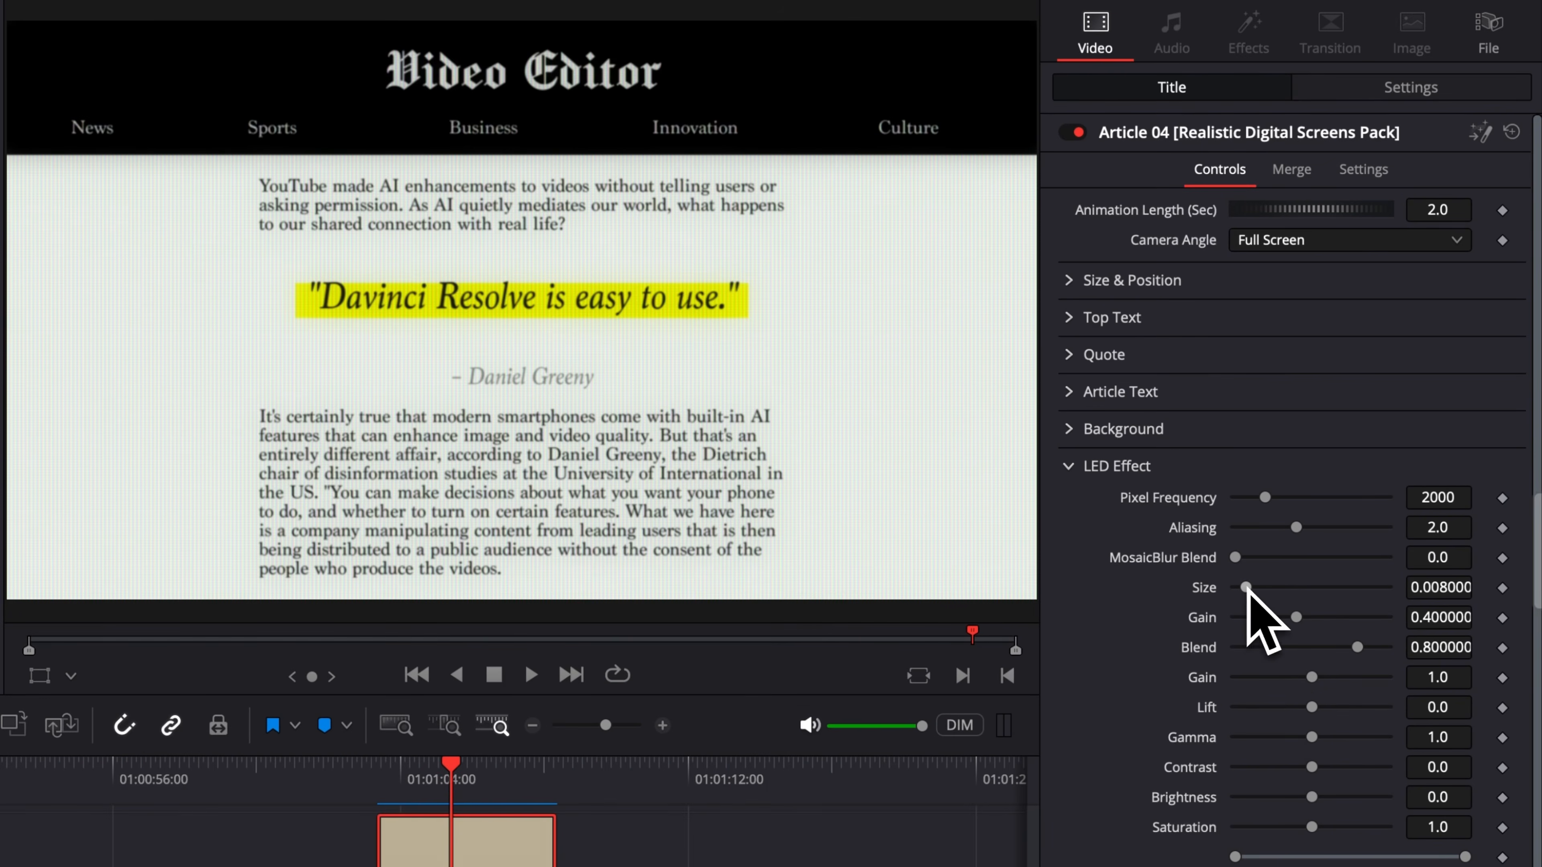
Zoom the viewer to 300% and set the LED effect's MosaicBlur Blend to 1.0, Aliasing to 1.89 and Pixel Frequency to 3902.
drag(1246, 587, 981, 571)
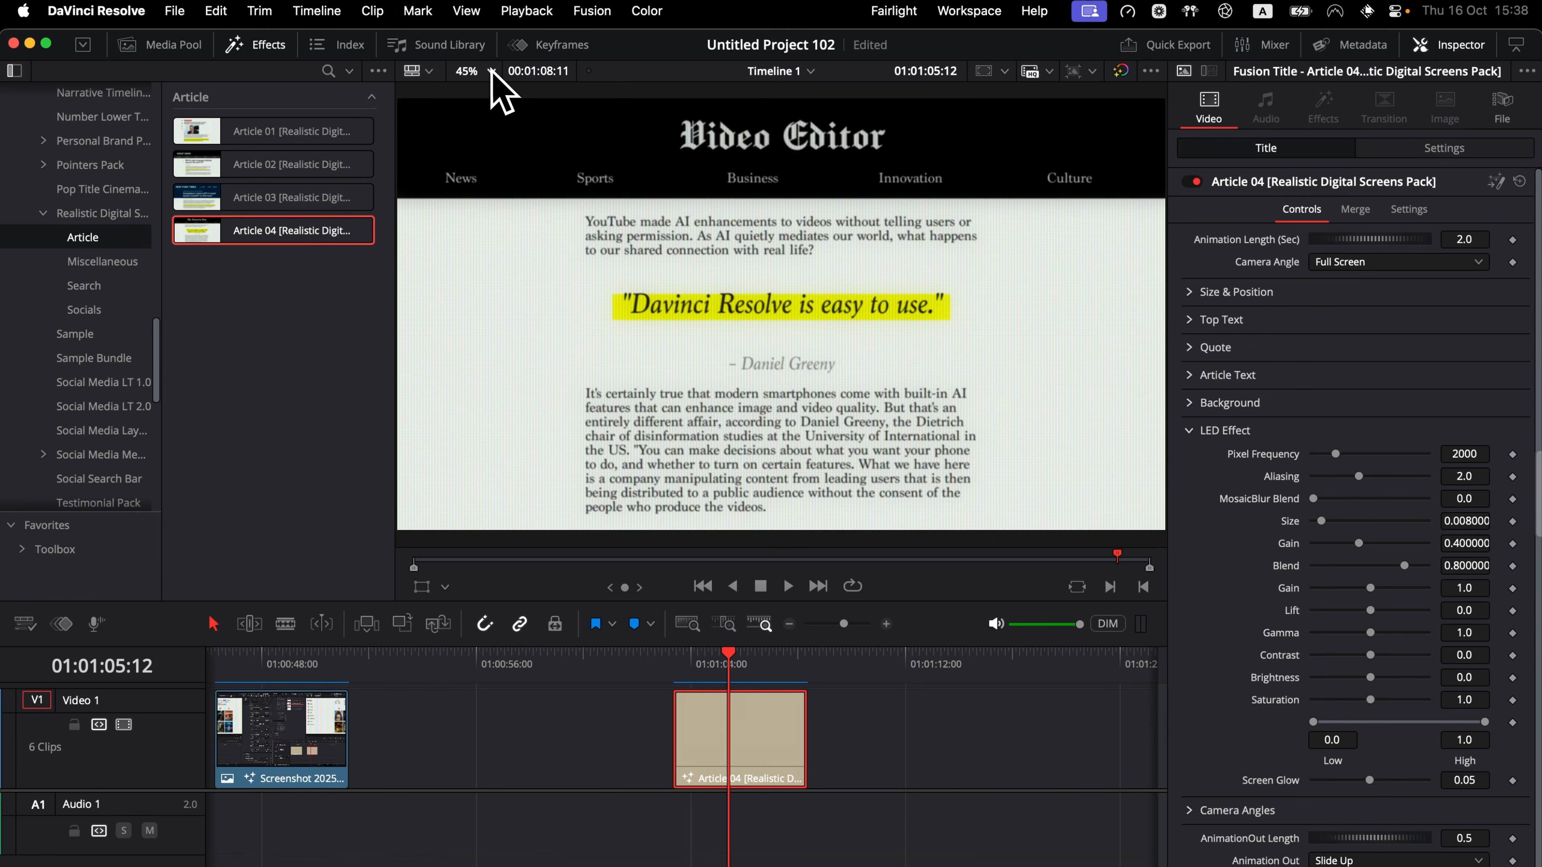
click(491, 71)
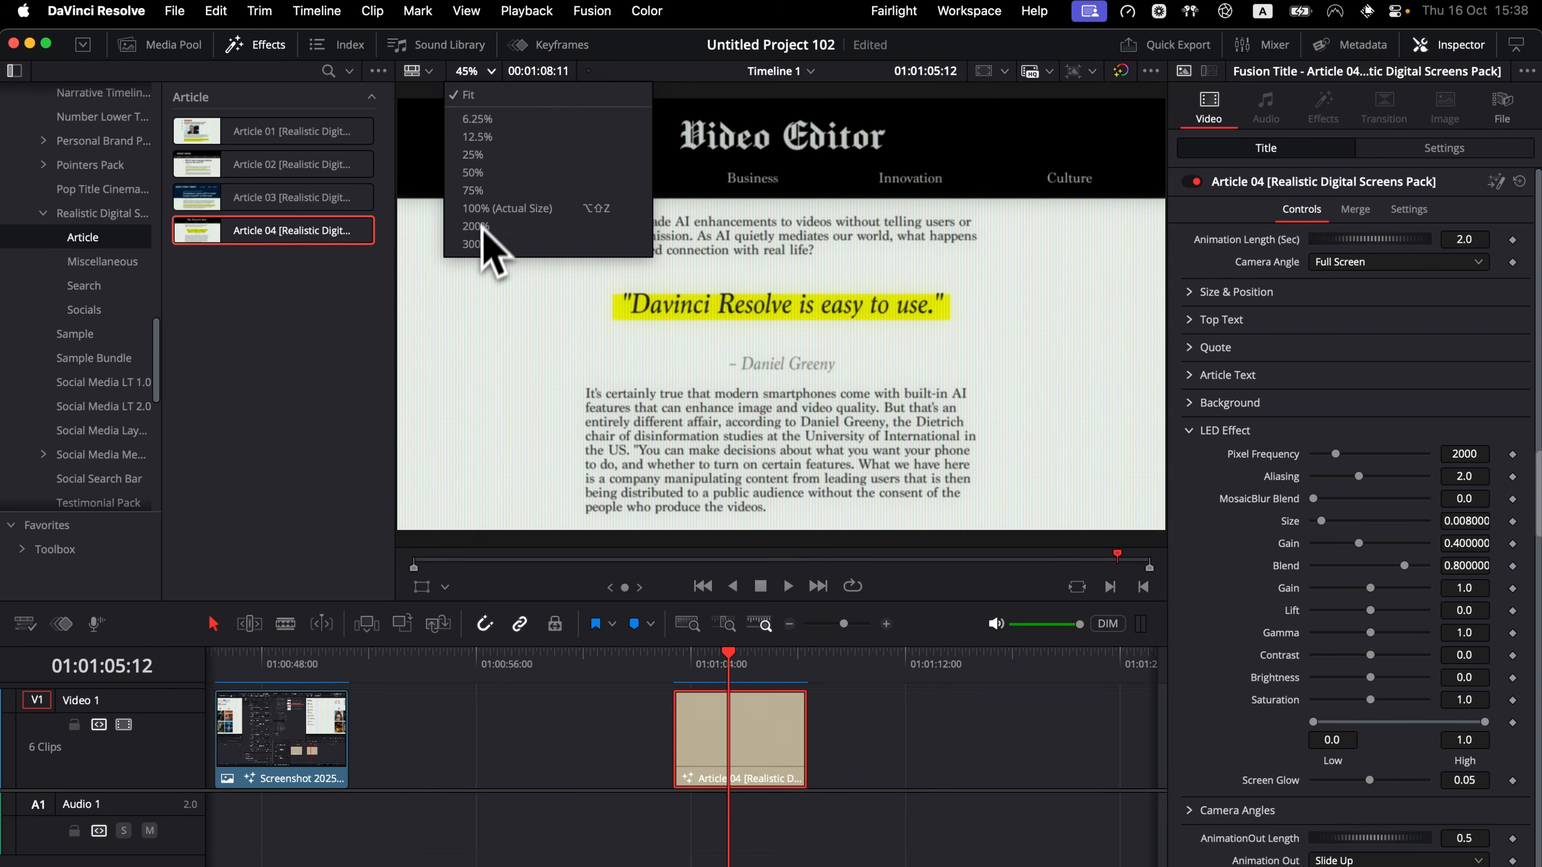
click(477, 243)
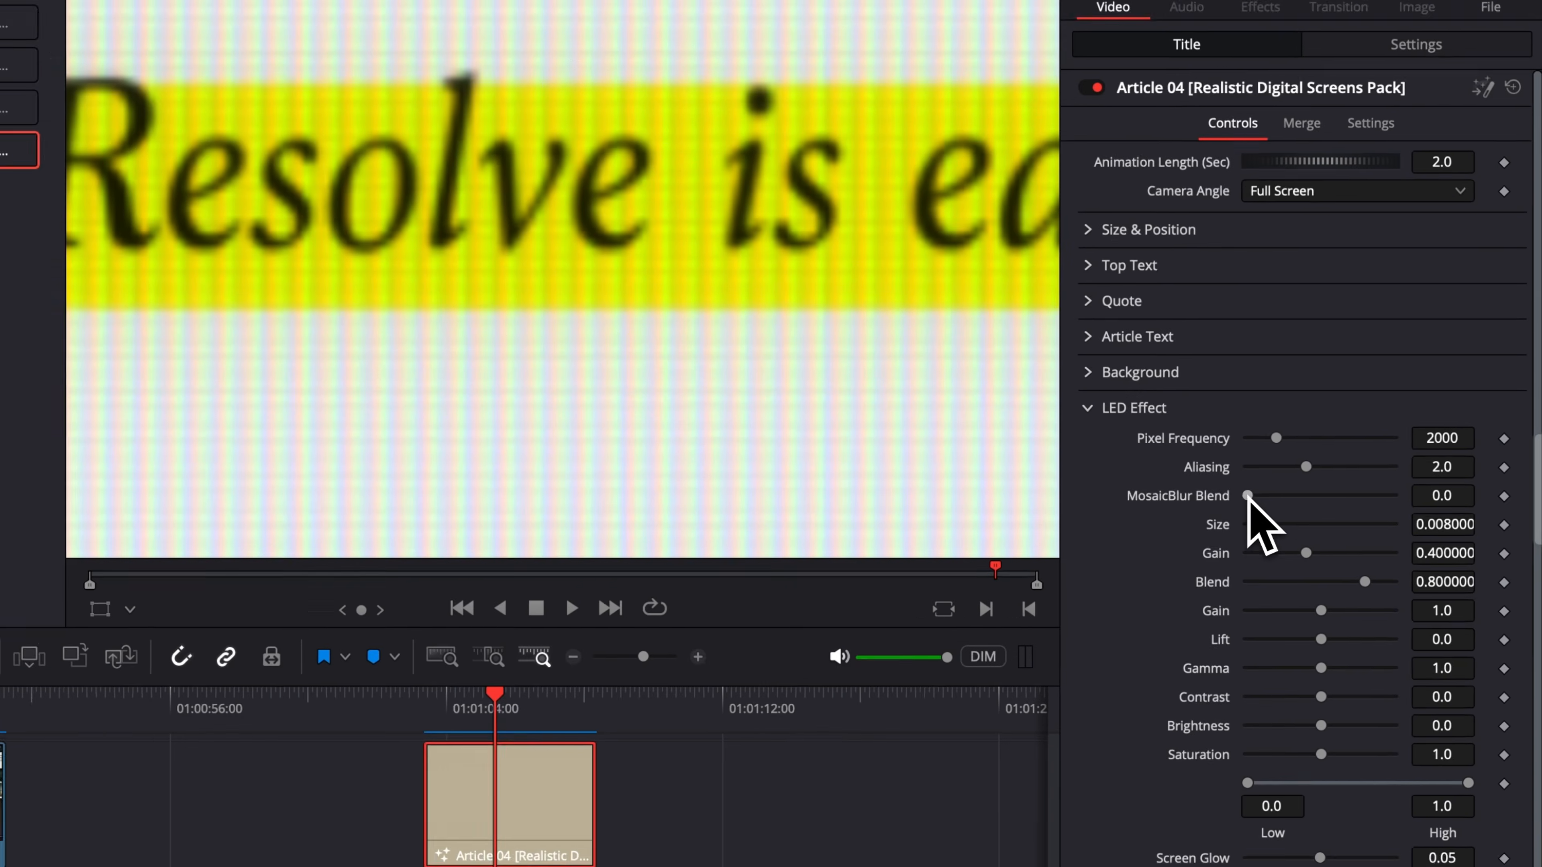
drag(1340, 500, 1438, 502)
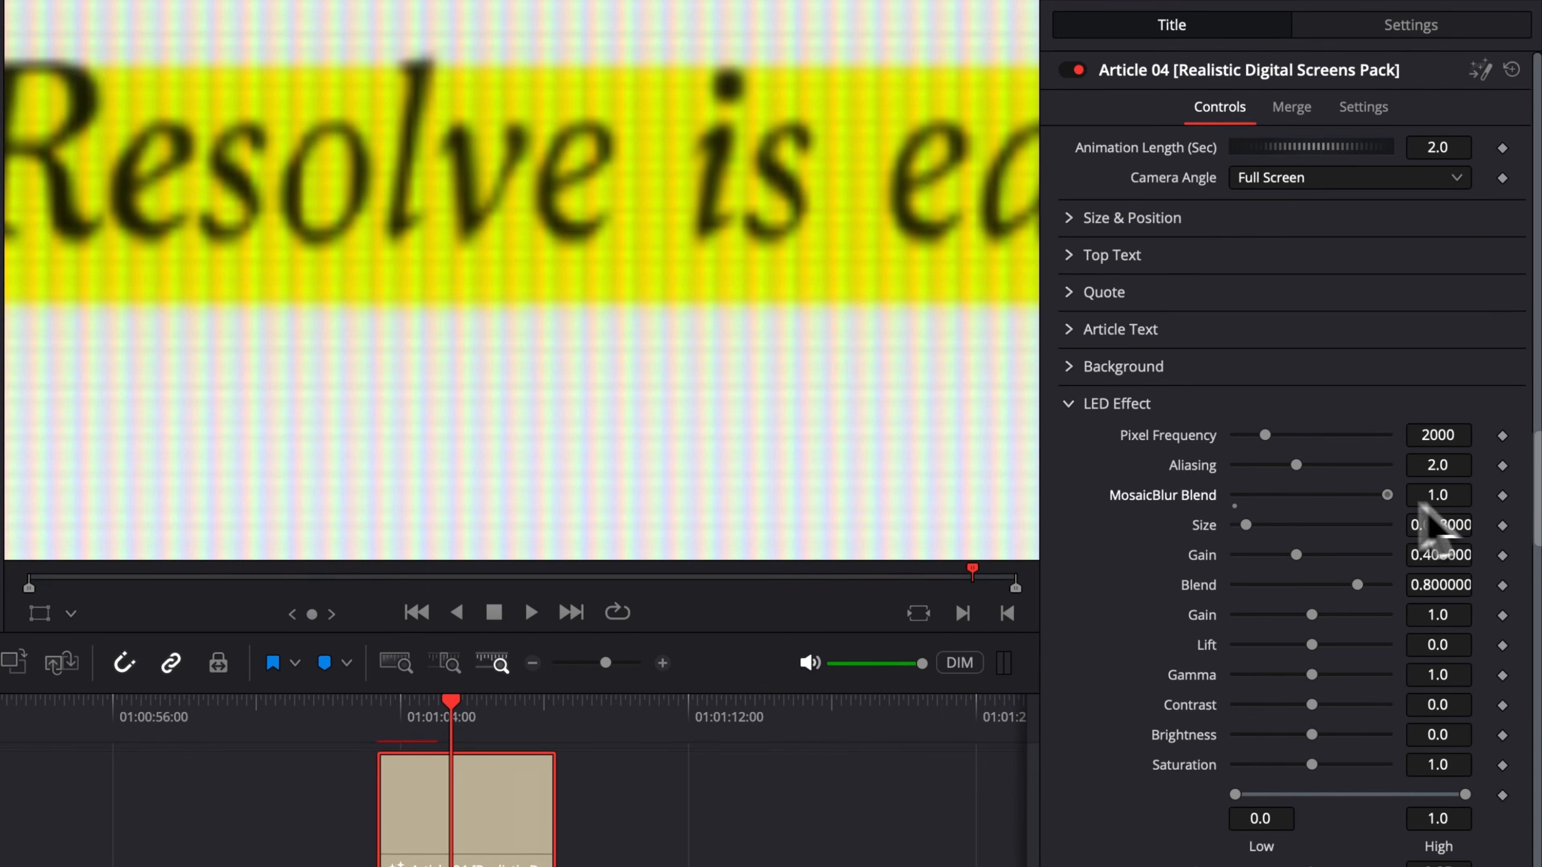
drag(1350, 526, 1417, 521)
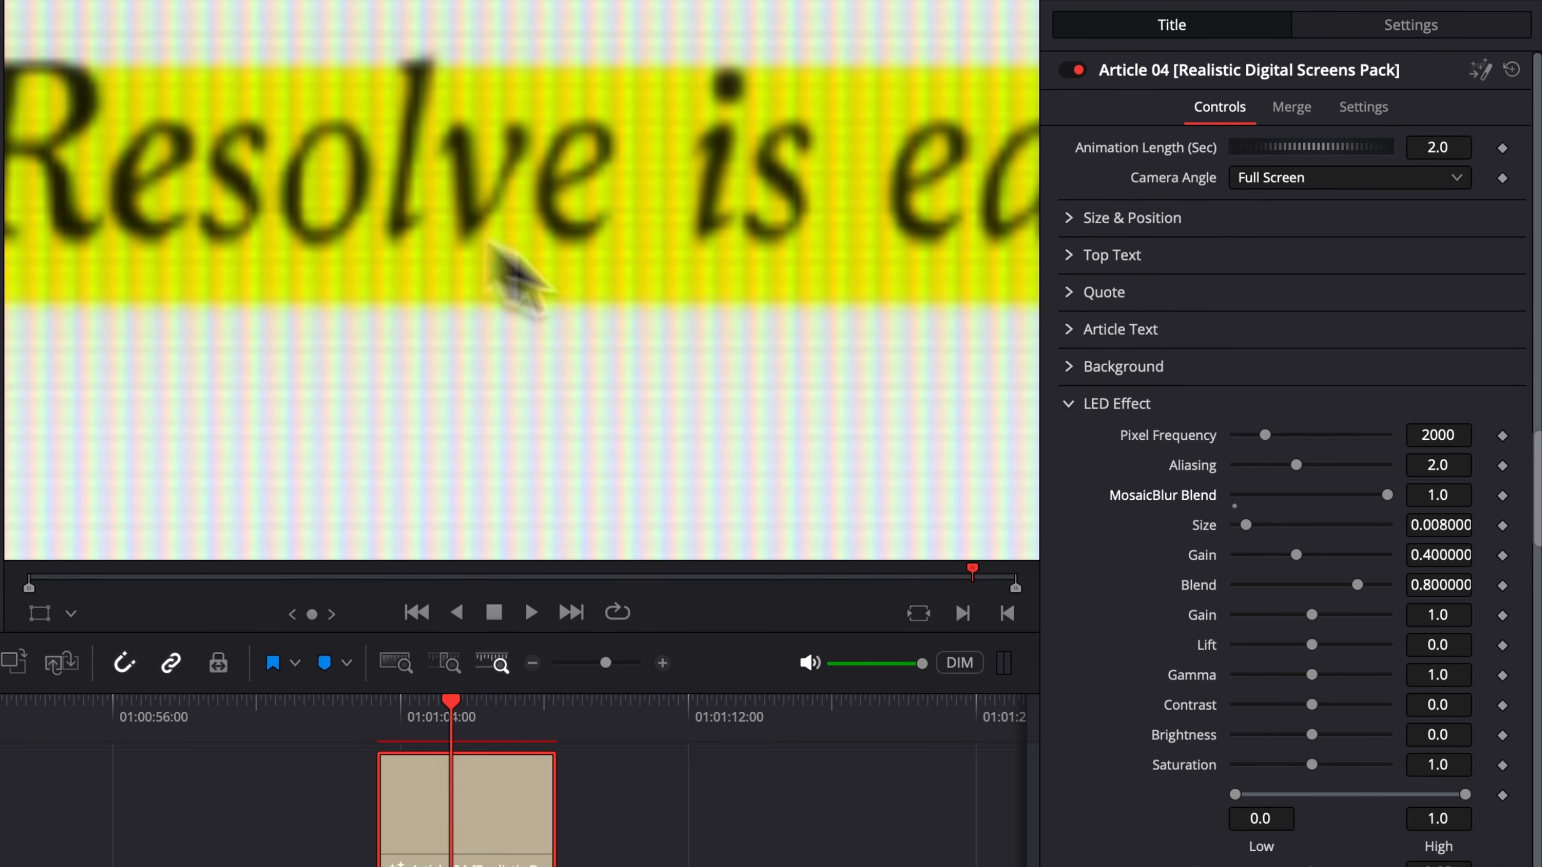
drag(1297, 468, 1382, 437)
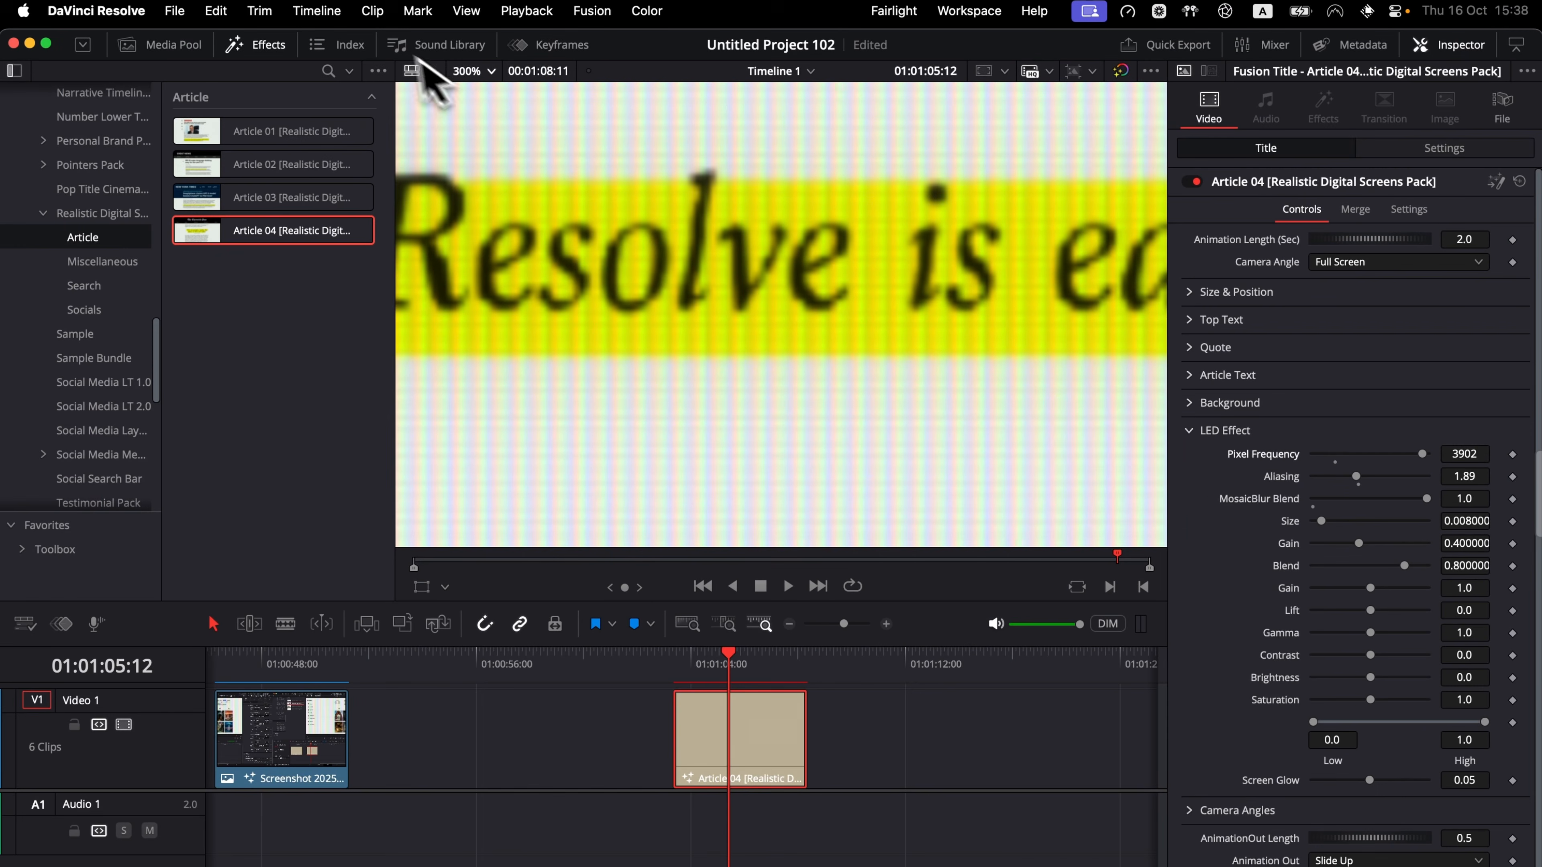
Fit the whole frame in the viewer and set the LED effect's Pixel Frequency to 3193 and MosaicBlur Blend to 0.591.
click(492, 78)
click(487, 106)
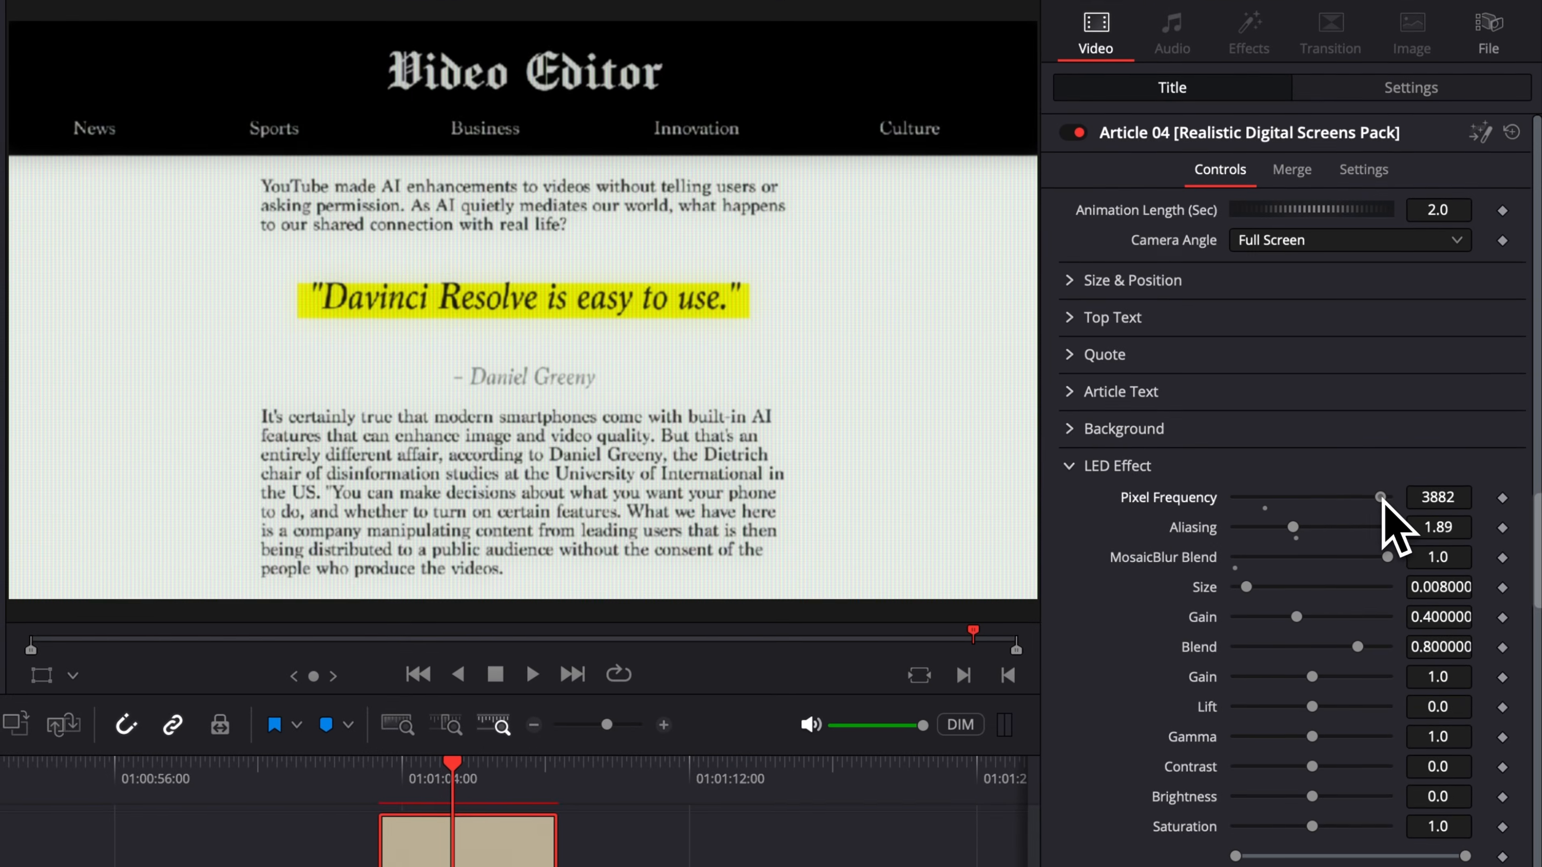
drag(1422, 454, 1385, 455)
drag(1331, 500, 1358, 499)
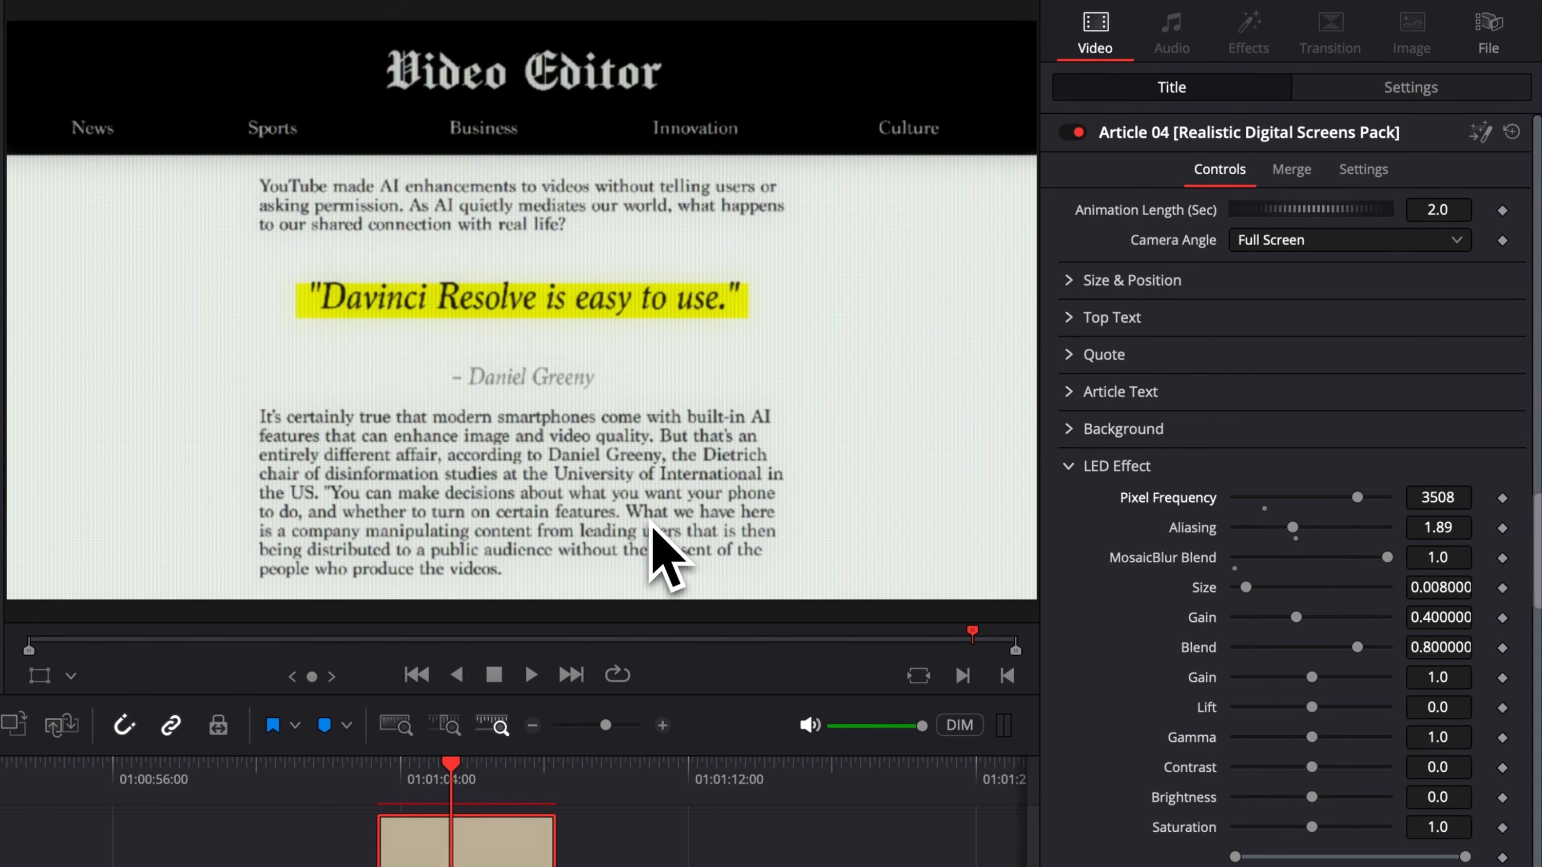
mouse_move(1358, 498)
mouse_down()
mouse_move(1293, 496)
mouse_move(1339, 503)
mouse_up()
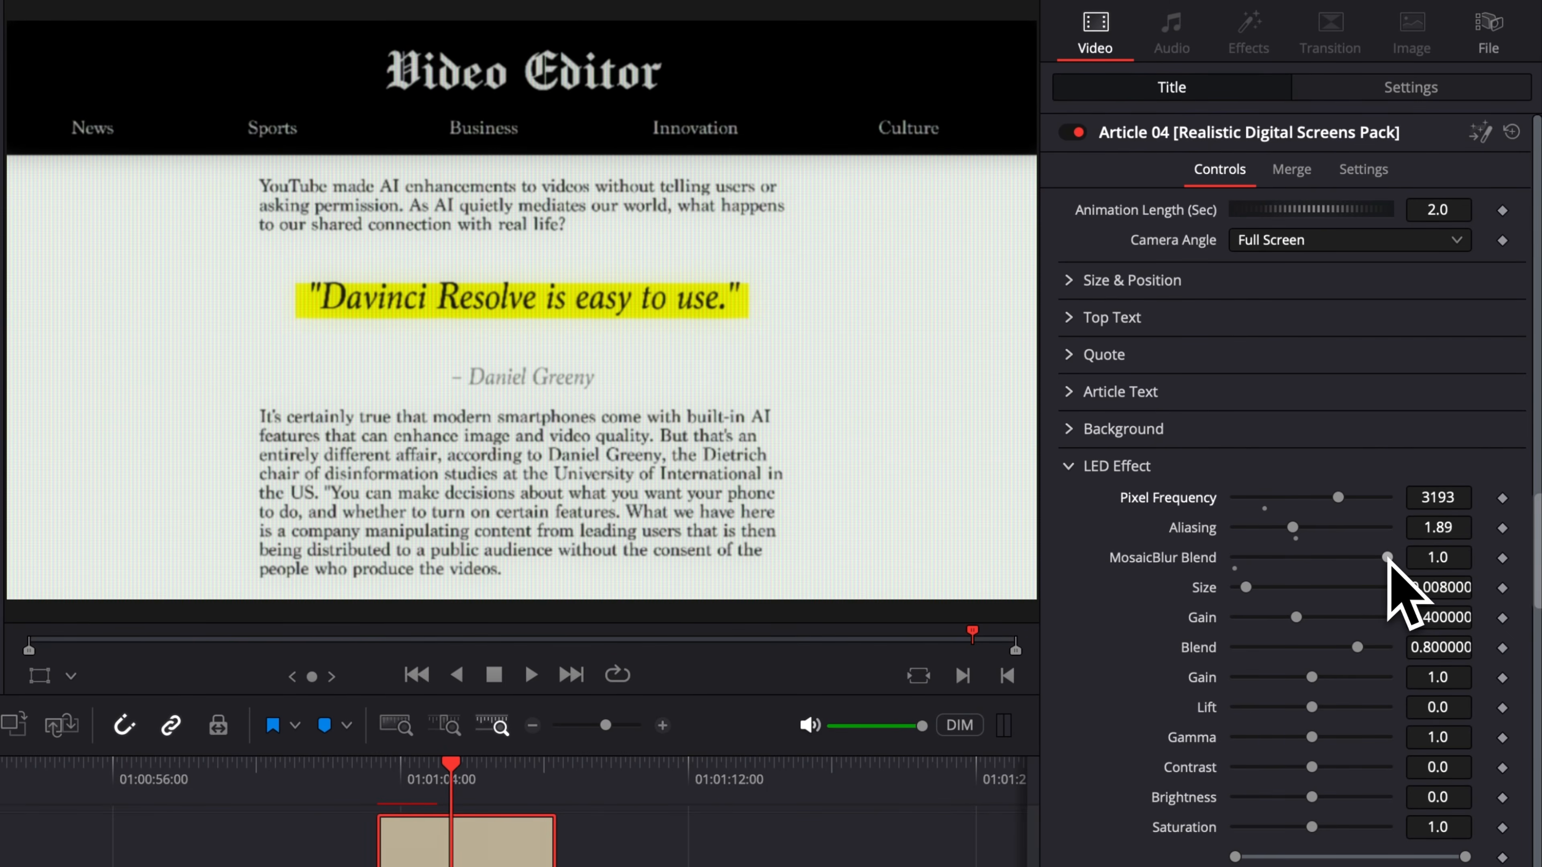
drag(1302, 562, 1308, 560)
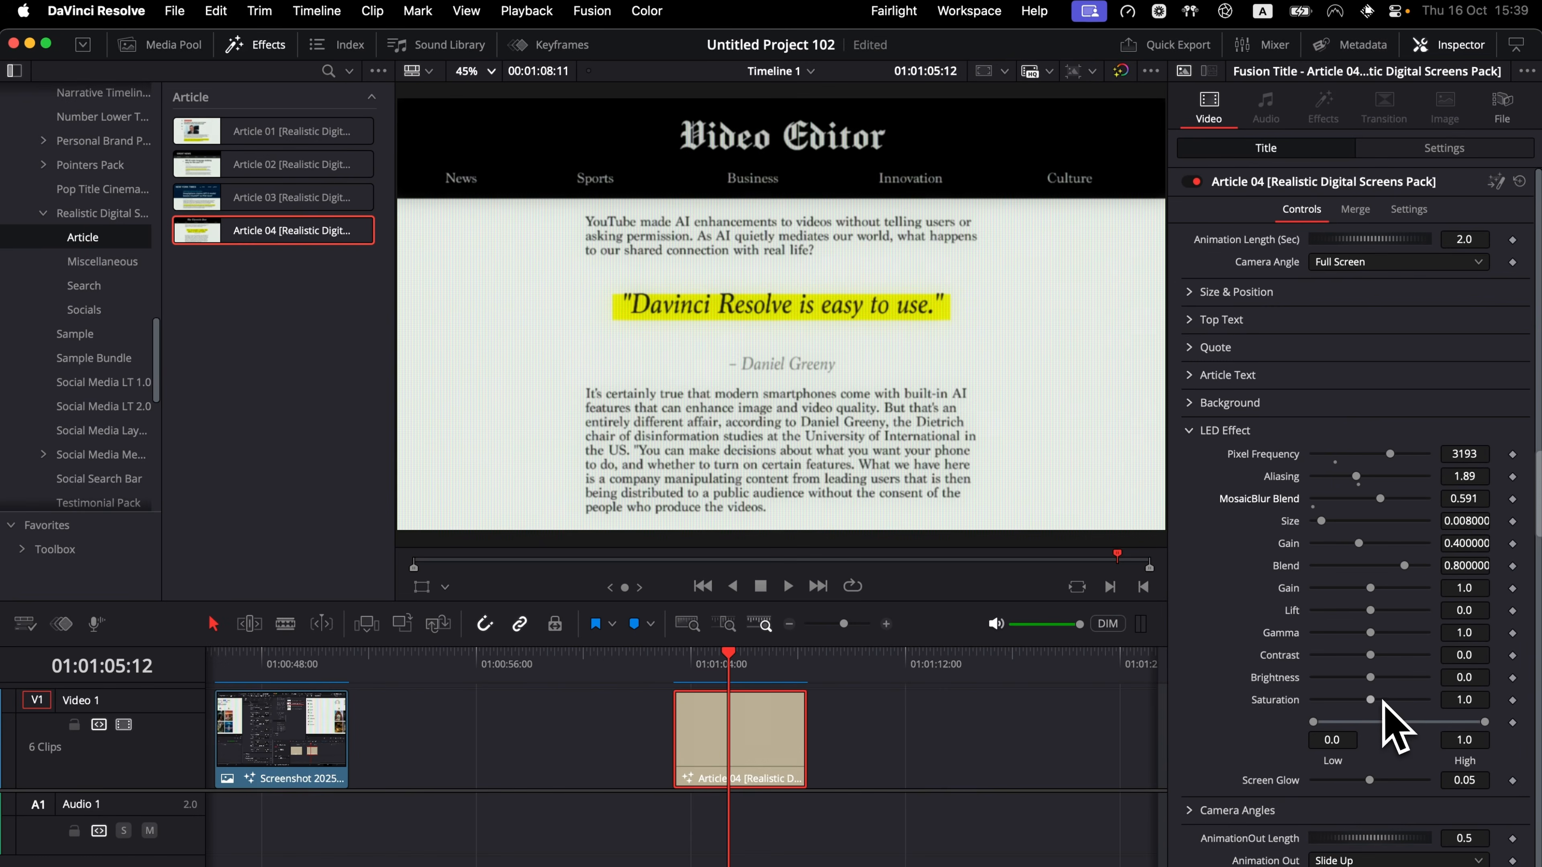
Set the LED effect's Saturation to 2.14 and fine-tune its Size to a slightly smaller value.
drag(1373, 703, 1339, 721)
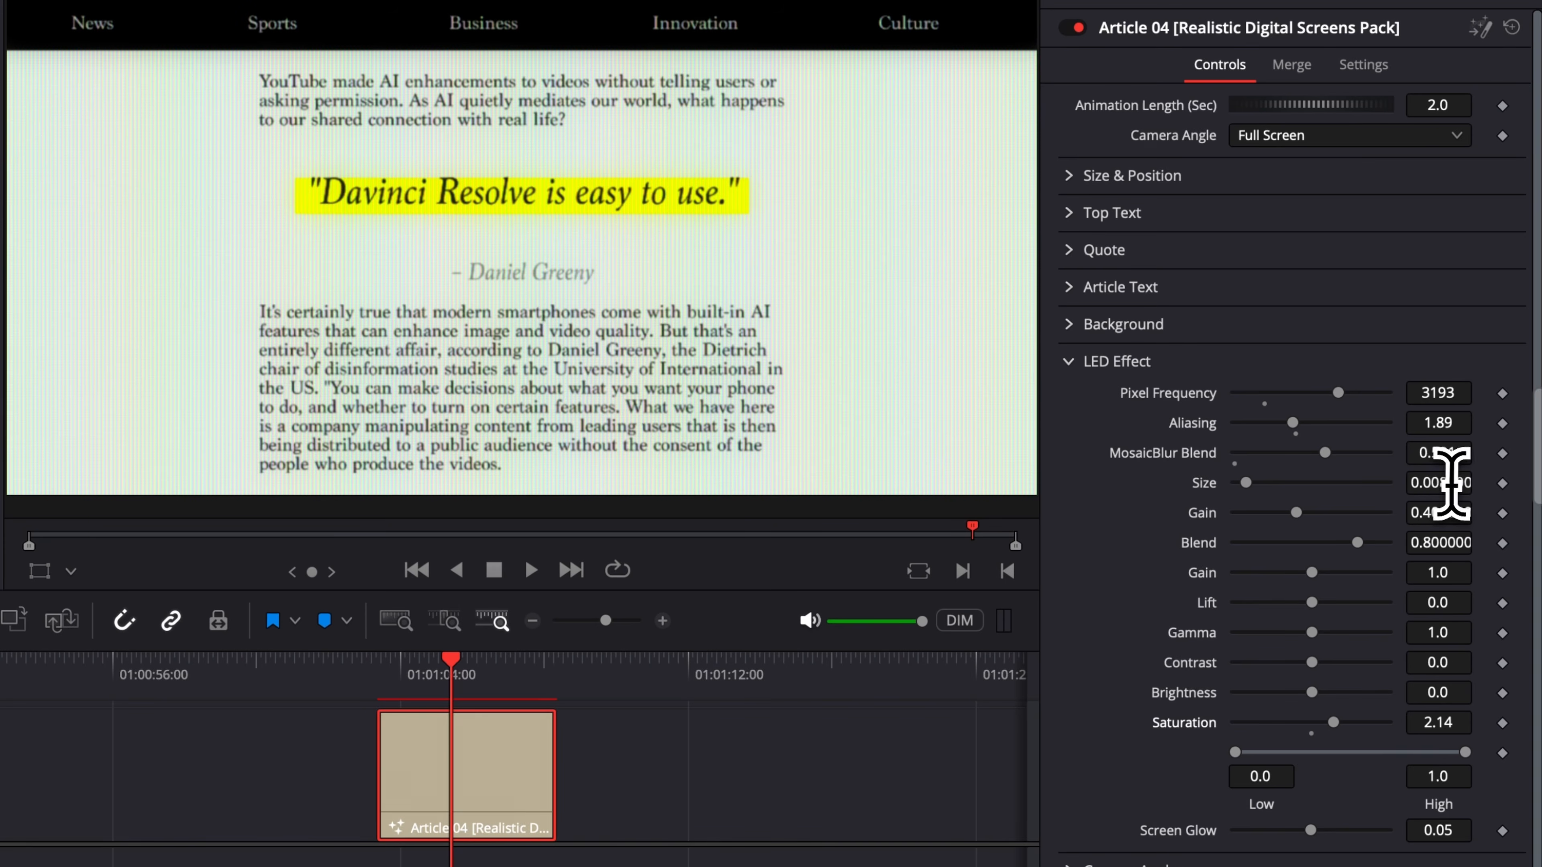
key(BackSpace)
key(BackSpace)
key(BackSpace)
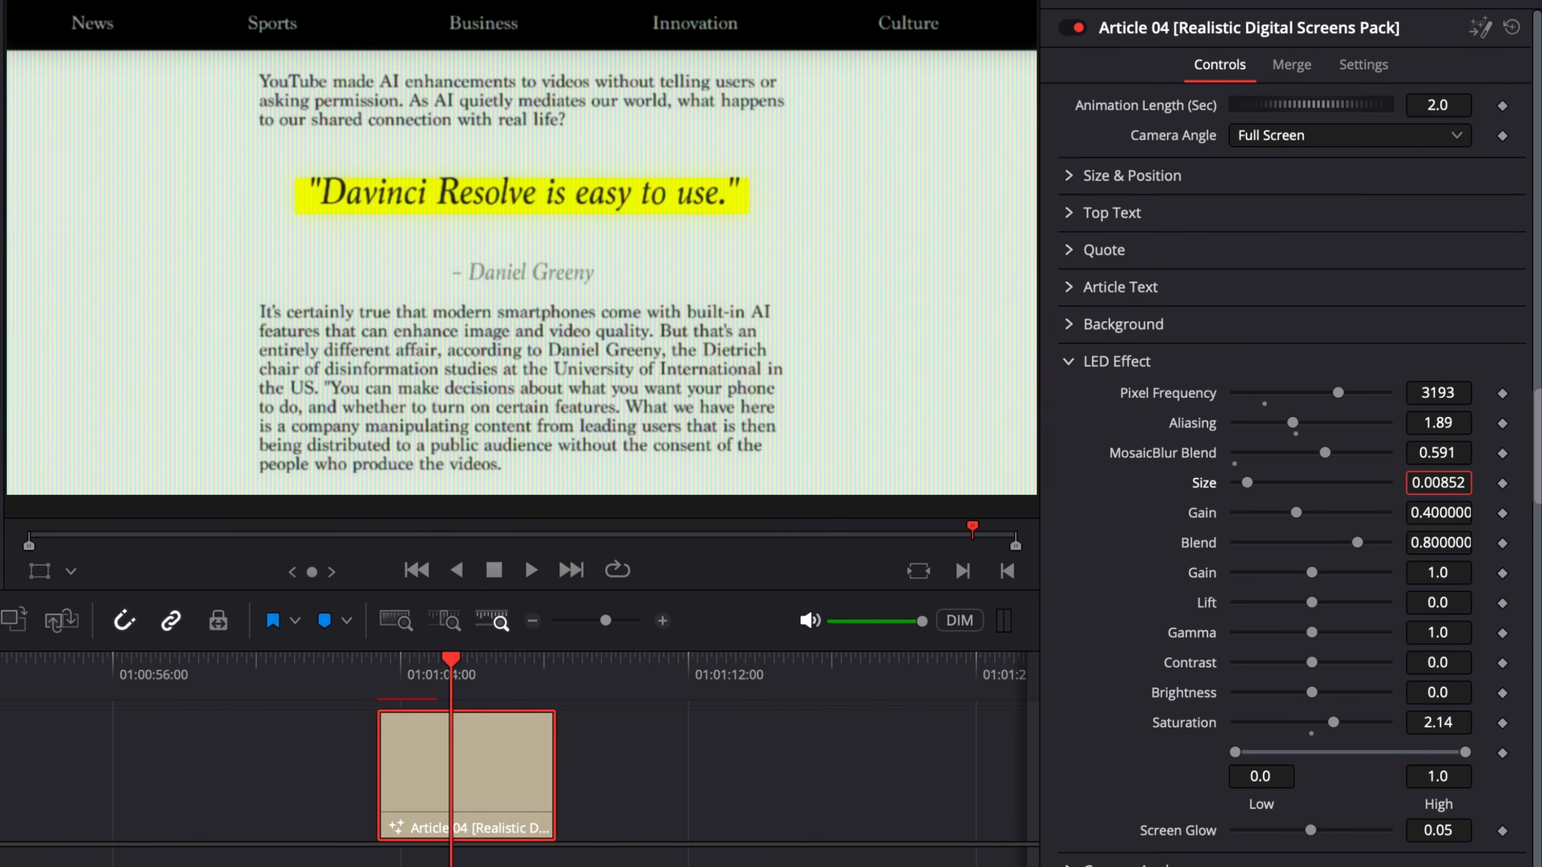
text(67)
key(Return)
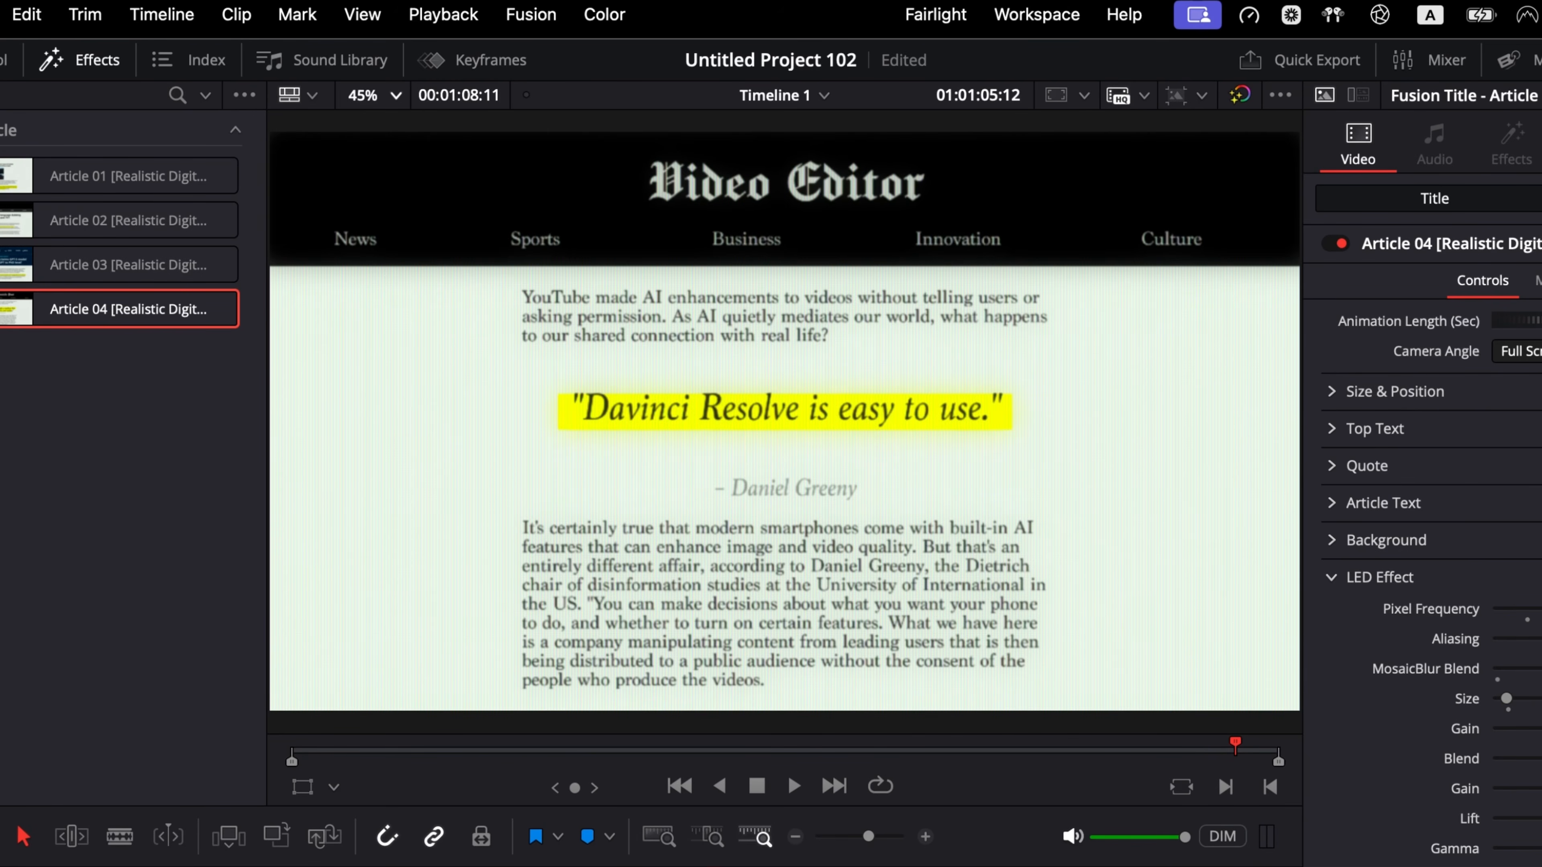
Examine the Camera Angle choices and the Full Screen, Text Follow and Text Follow Max settings under Camera Angles.
click(1331, 578)
click(1190, 462)
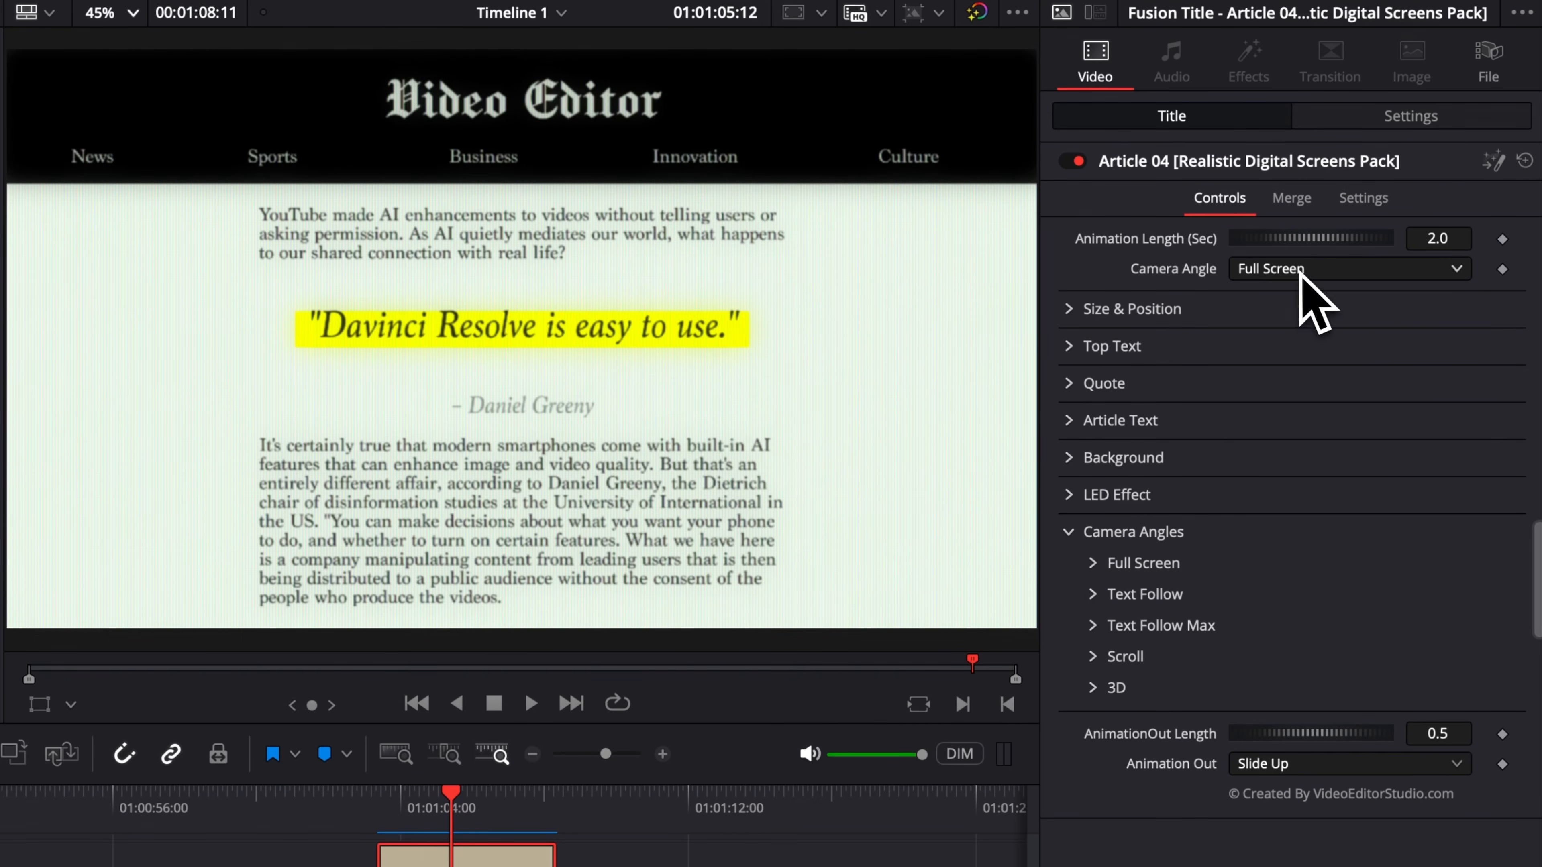
click(1296, 270)
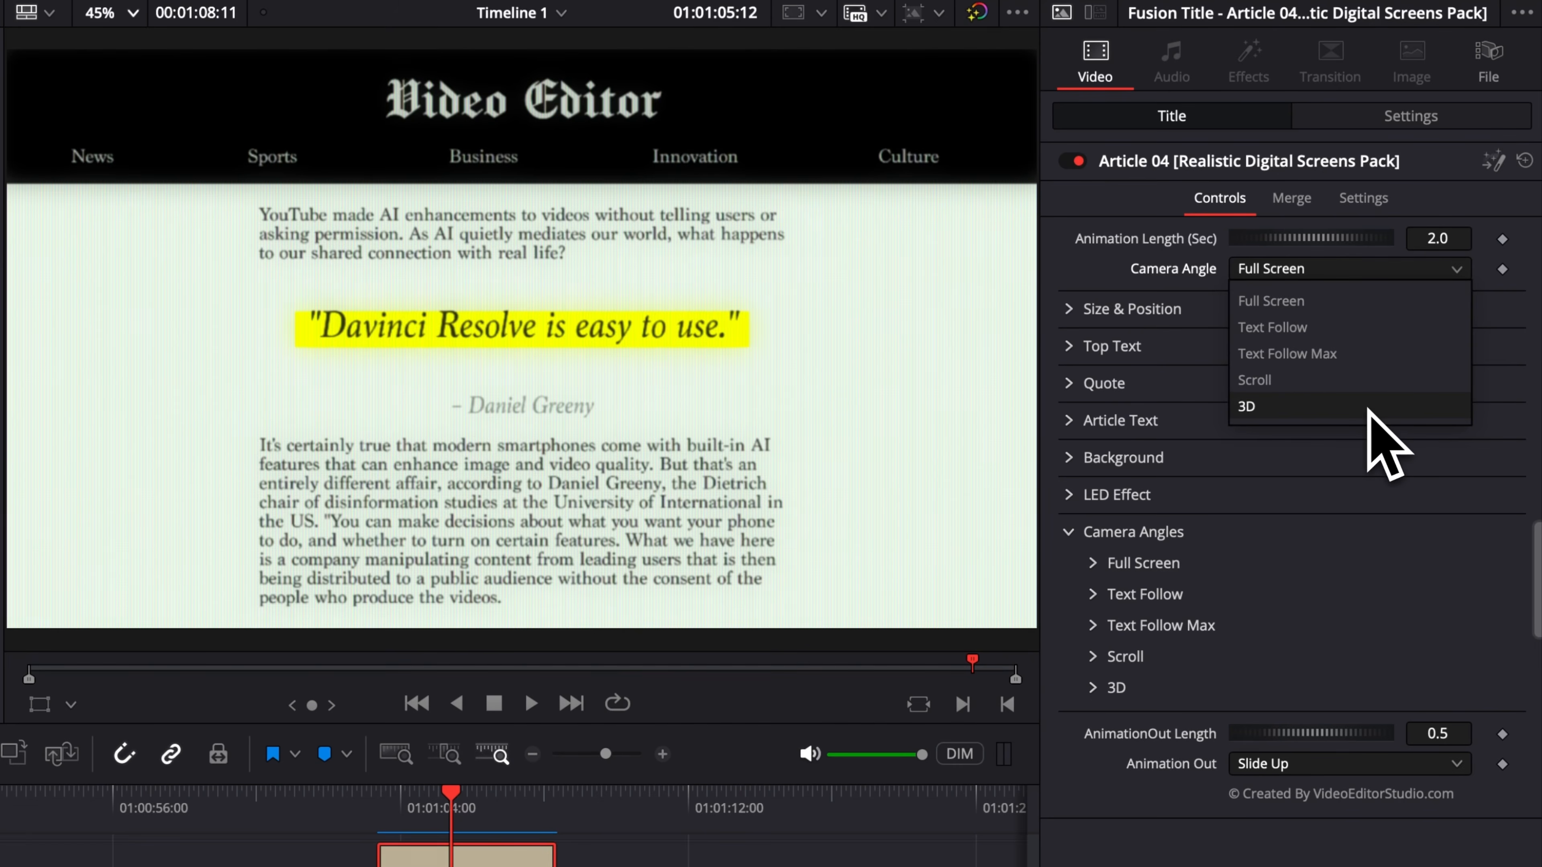
click(1339, 637)
click(1096, 565)
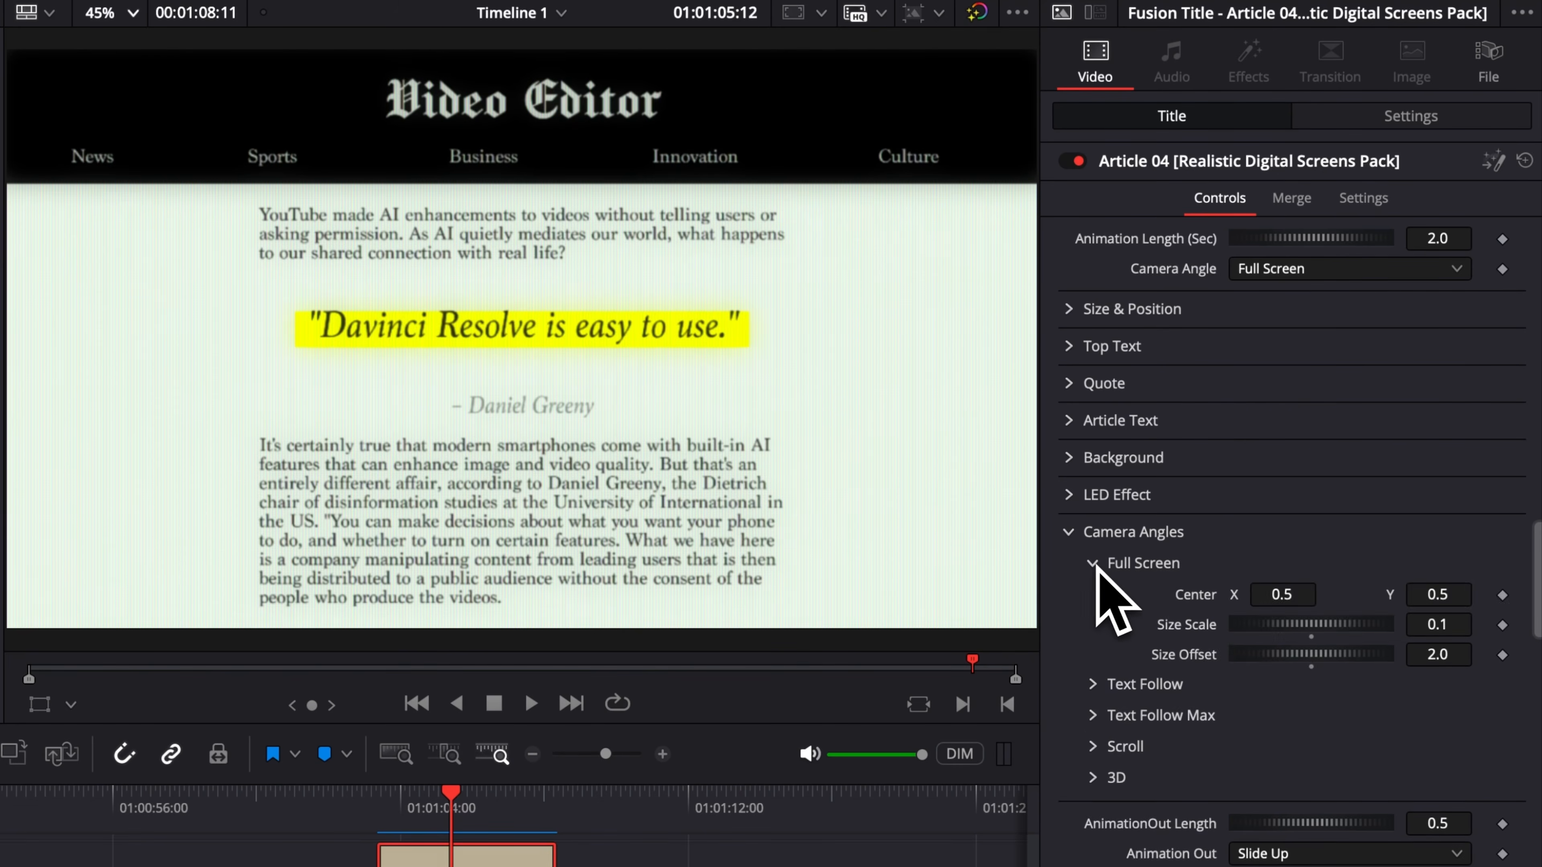
click(1096, 565)
click(1092, 594)
click(1093, 595)
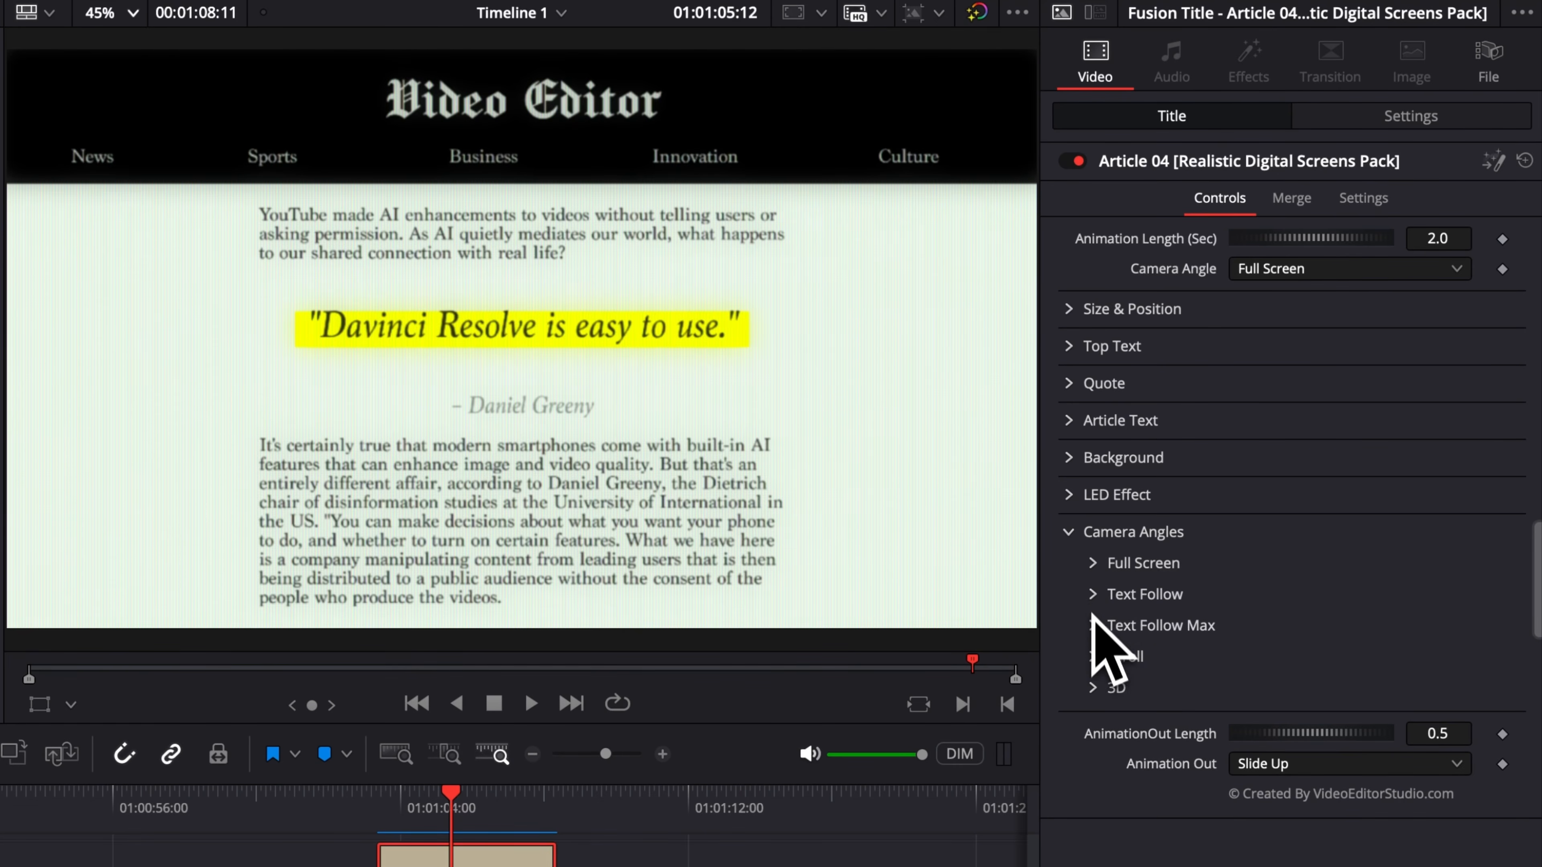
click(1092, 626)
click(1093, 626)
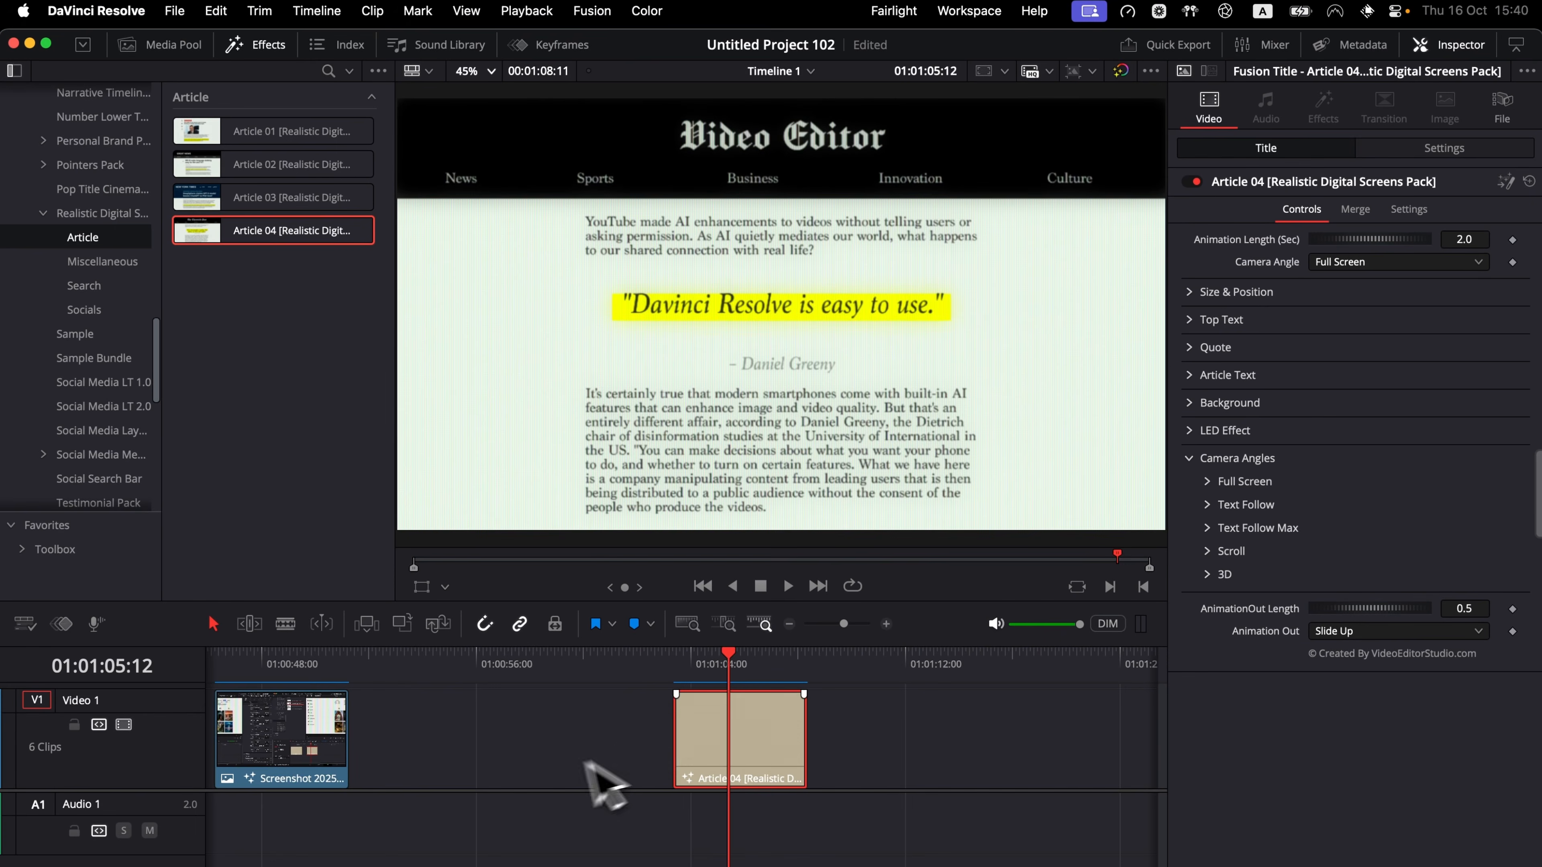
Keyframe the Article 04 title's Camera Angle as Full Screen at 01:01:04:04 and switch it to Text Follow one frame further on.
mouse_move(702, 661)
mouse_down()
mouse_move(827, 661)
mouse_move(676, 661)
mouse_move(706, 676)
mouse_up()
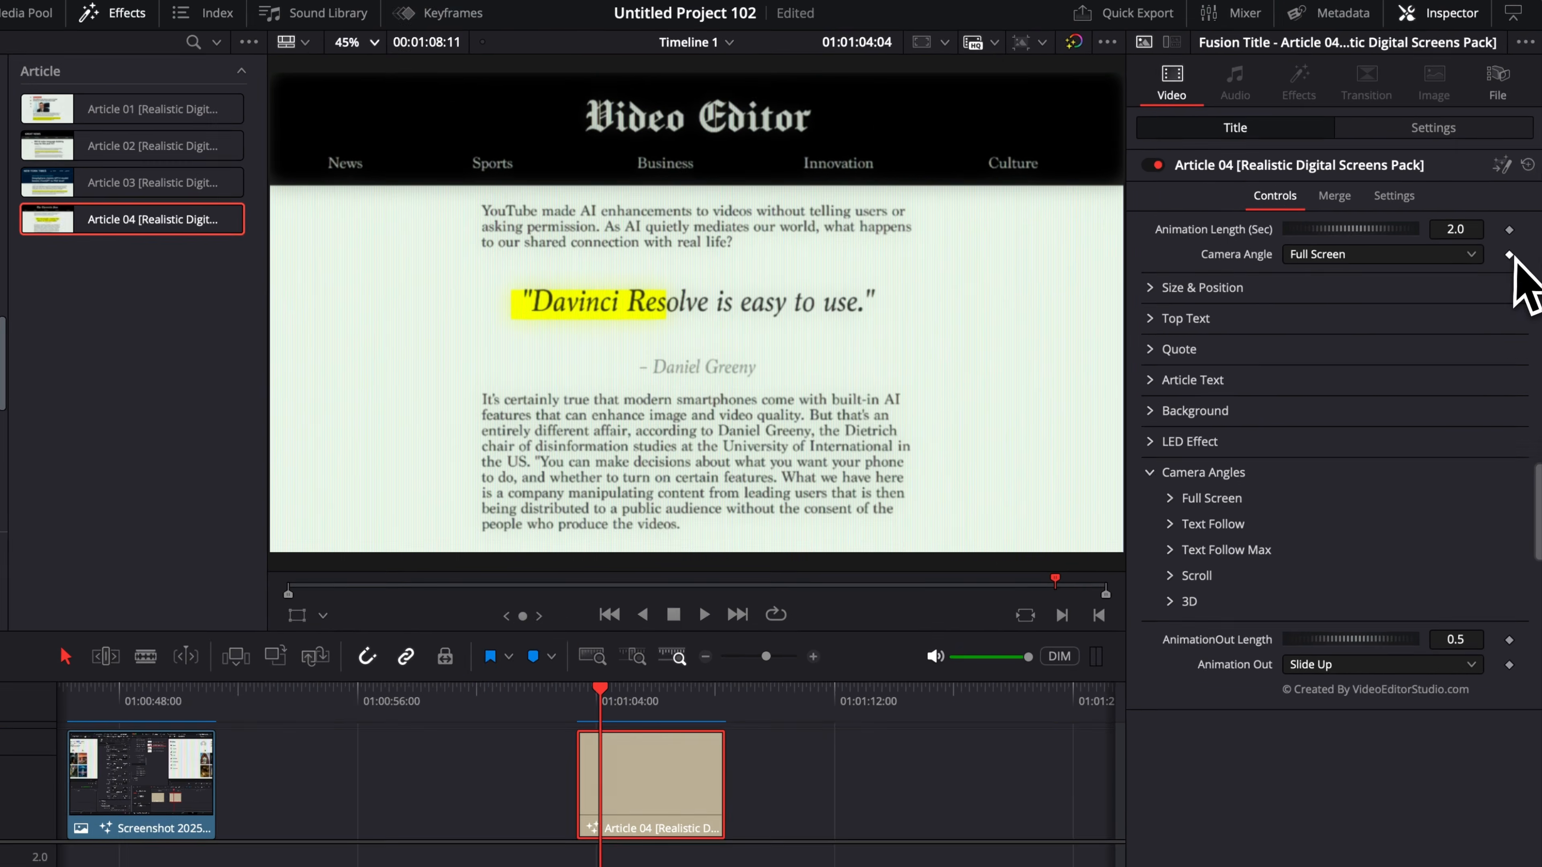
click(1512, 262)
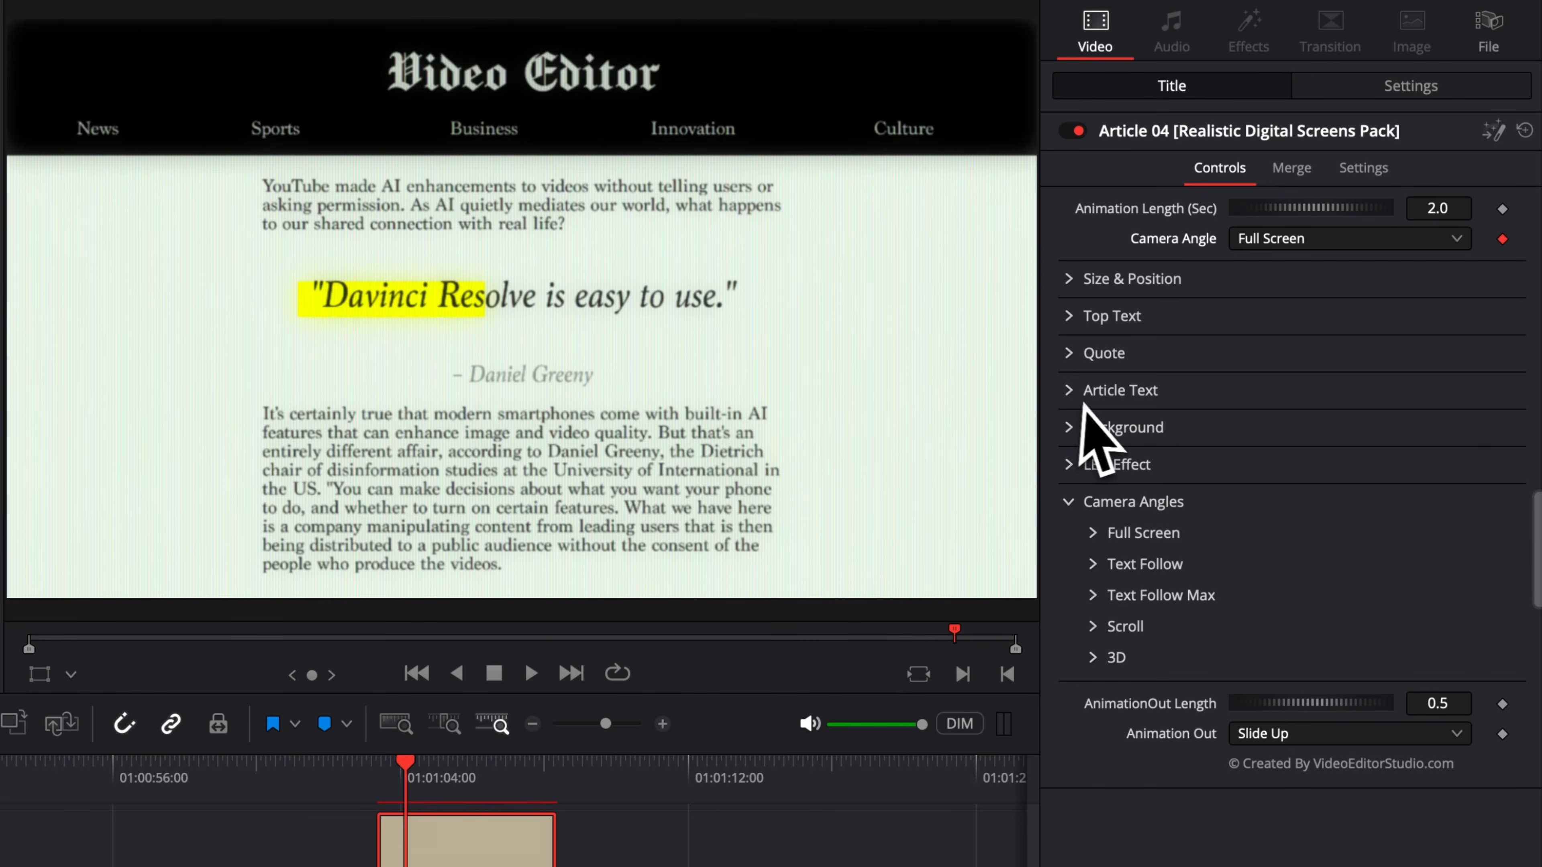
key(Right)
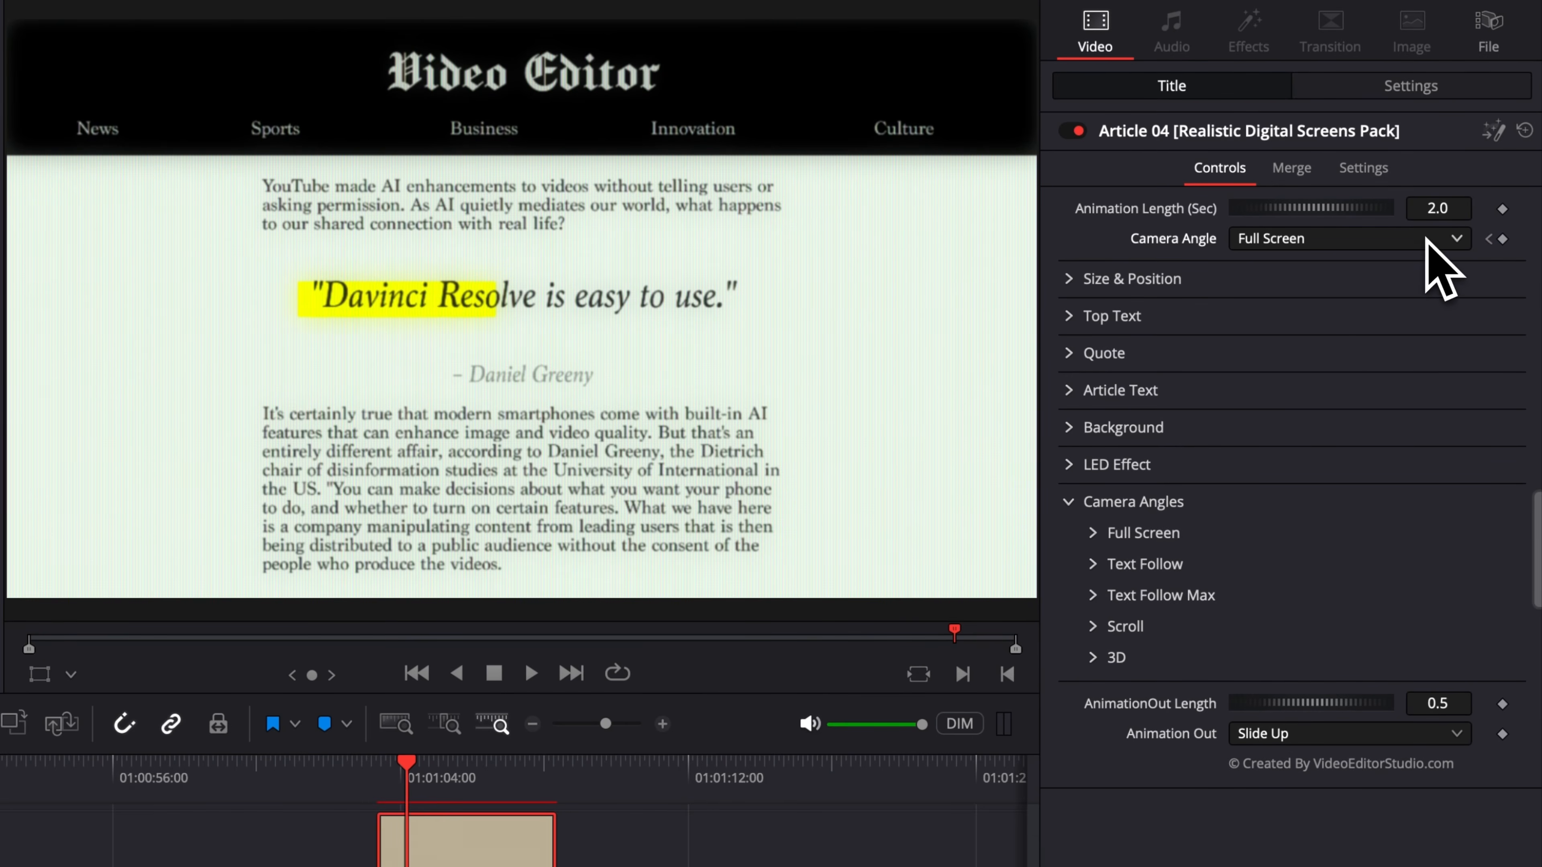
click(1427, 241)
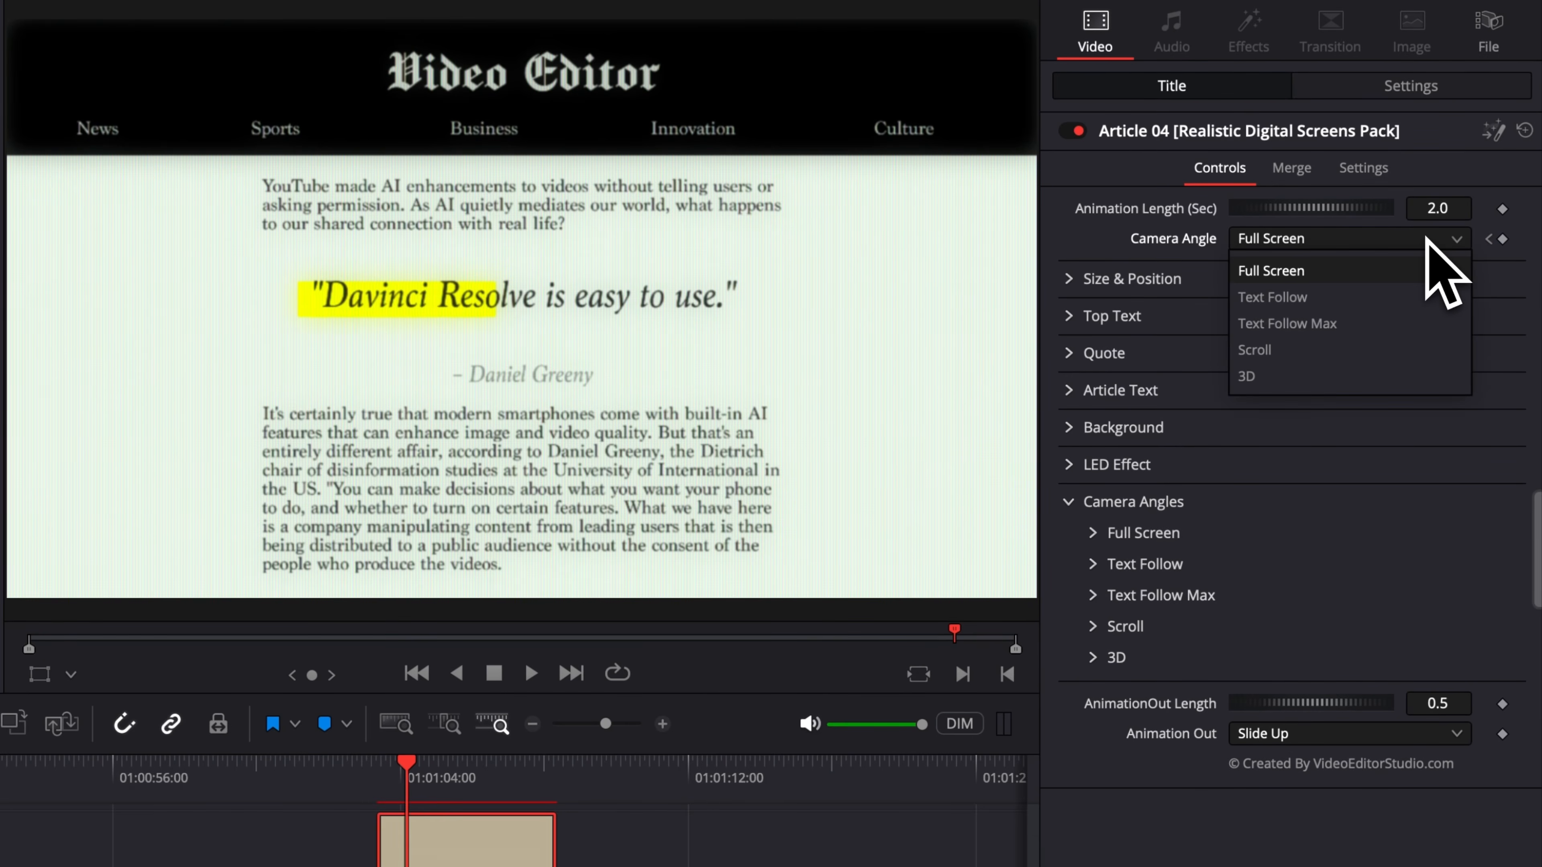
click(1340, 302)
Play the Article 04 clip from its start and scrub through it to review the camera angle change.
click(380, 779)
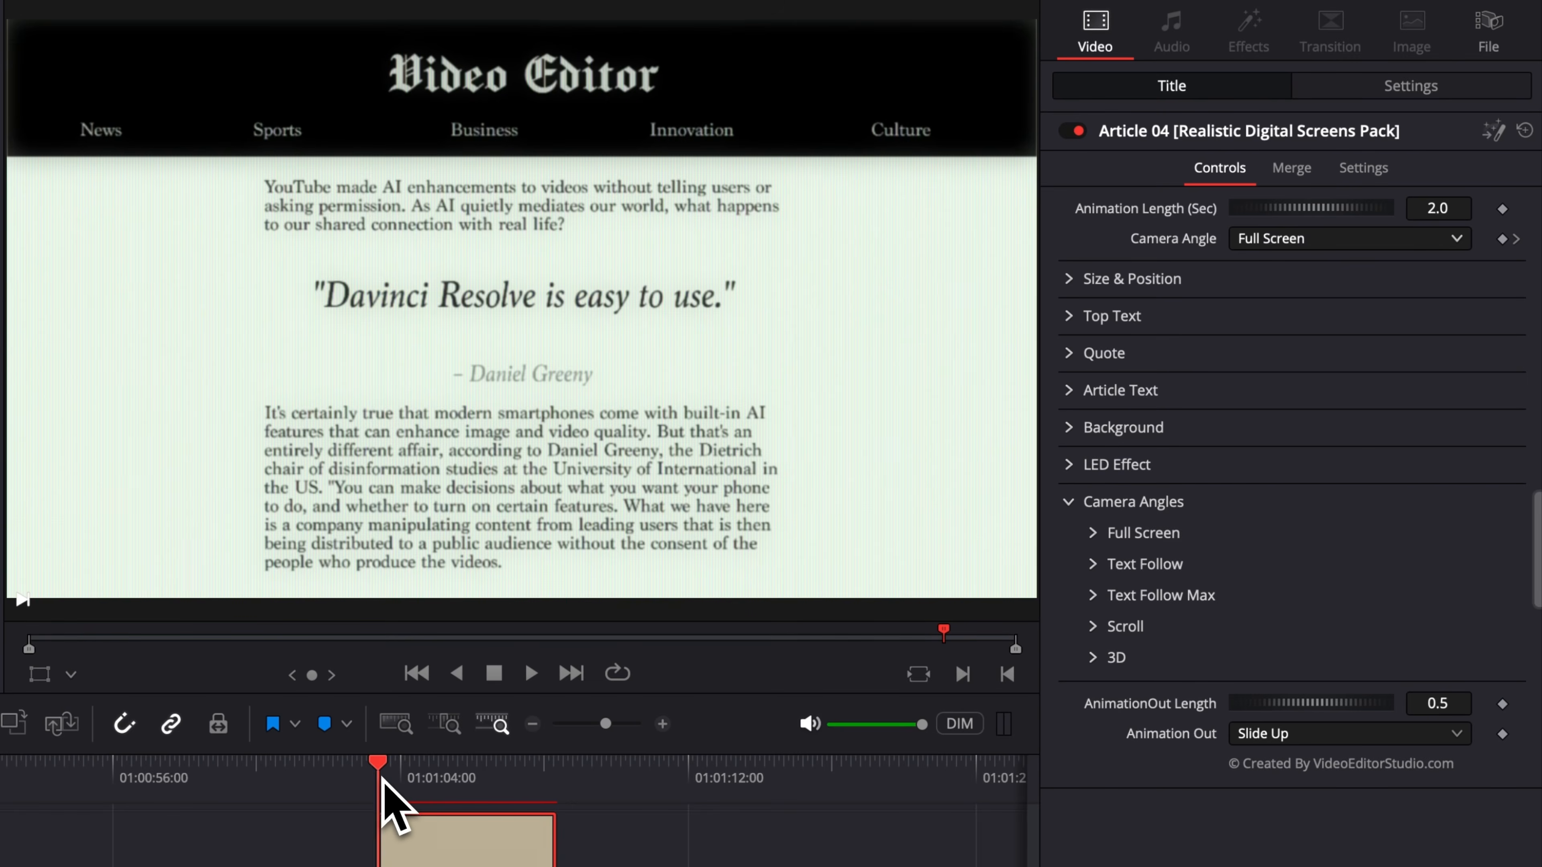
key(space)
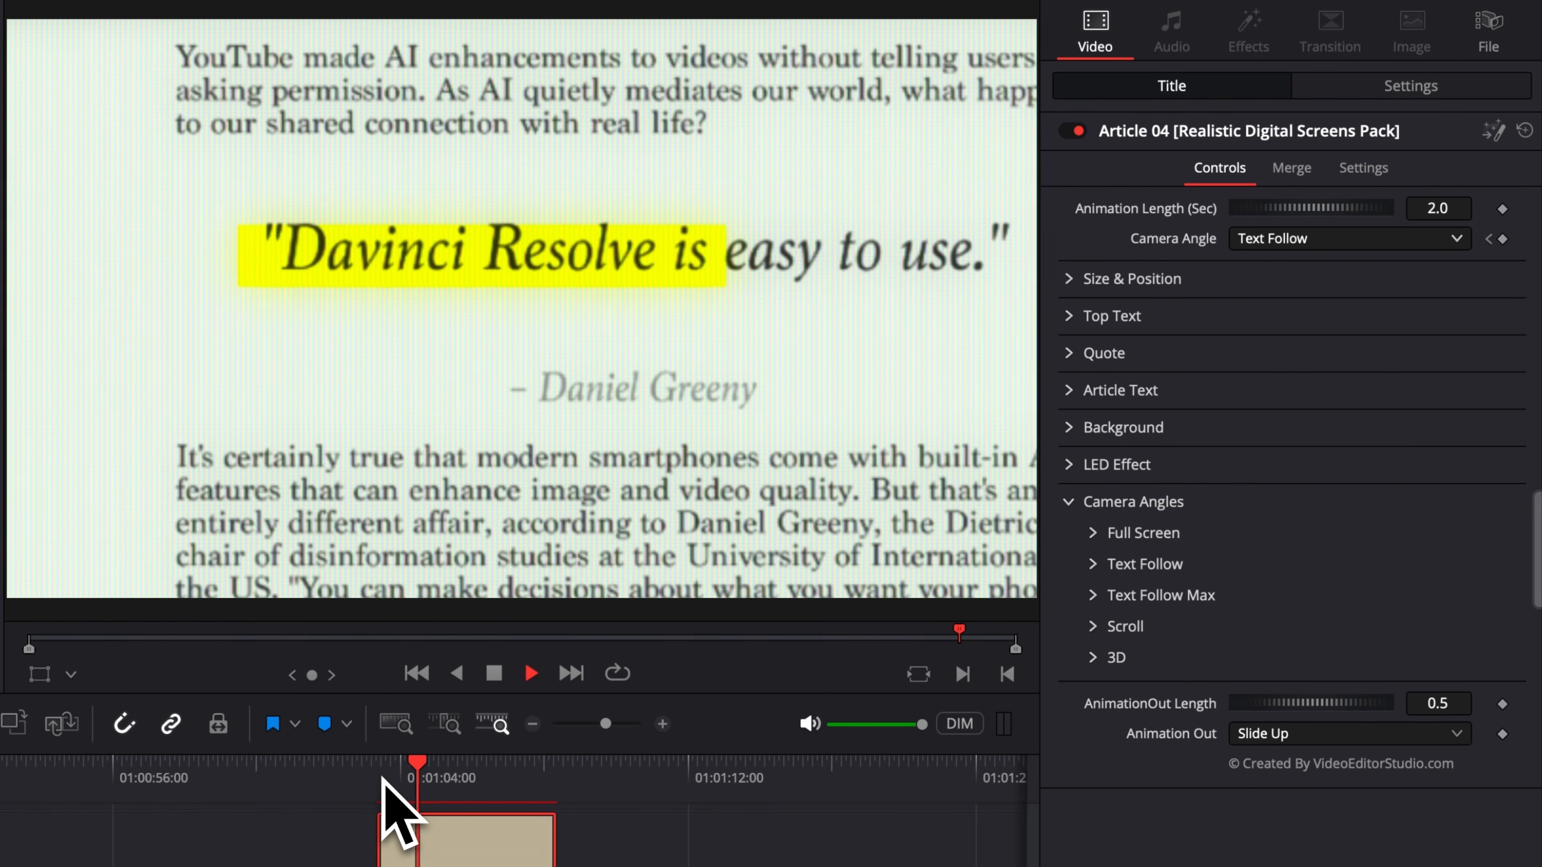
click(383, 779)
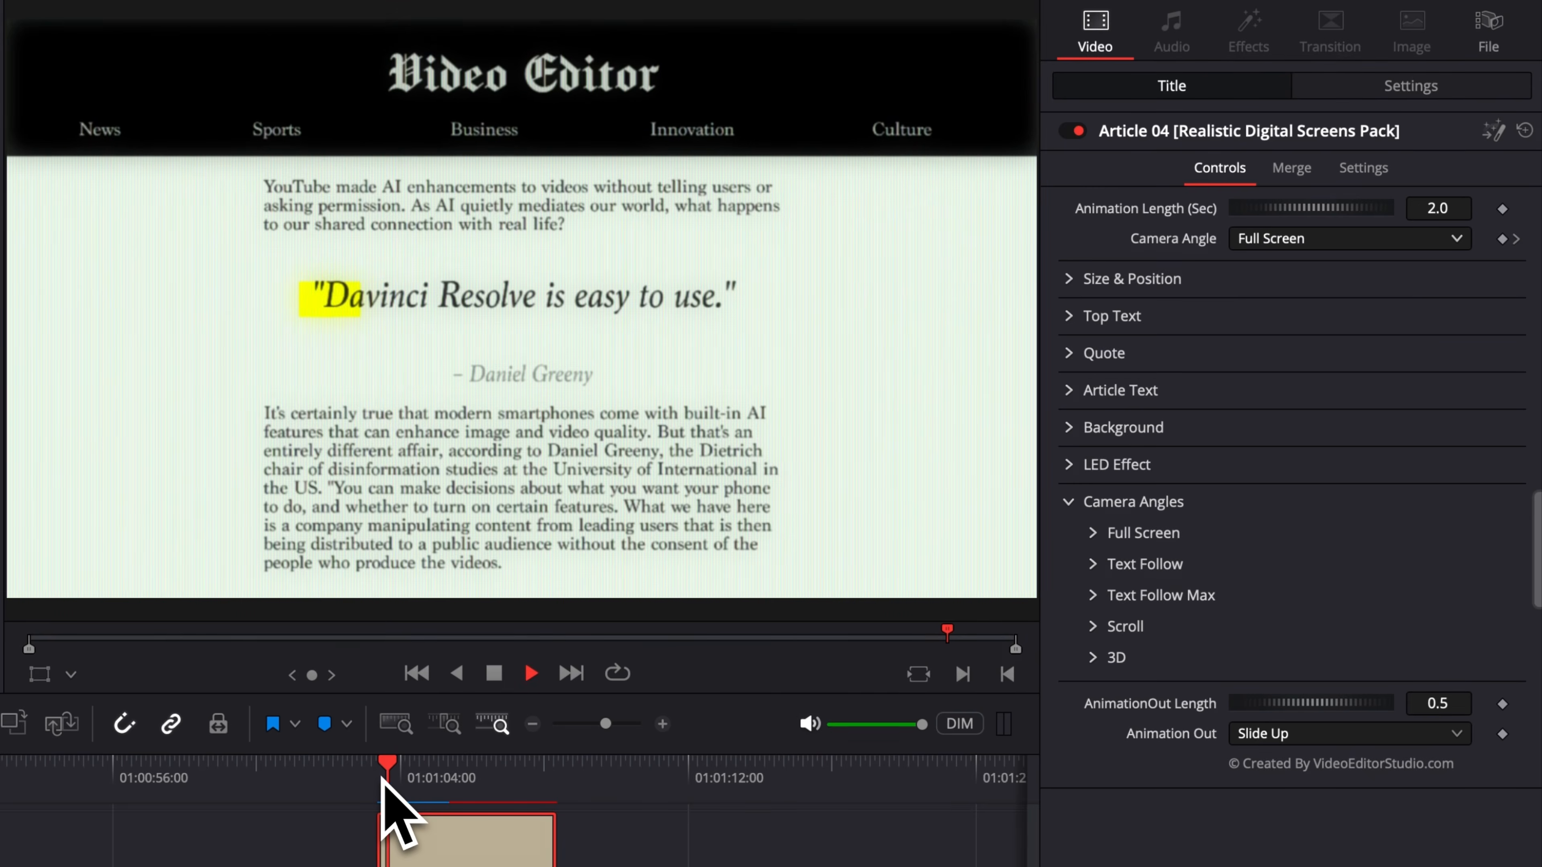
key(space)
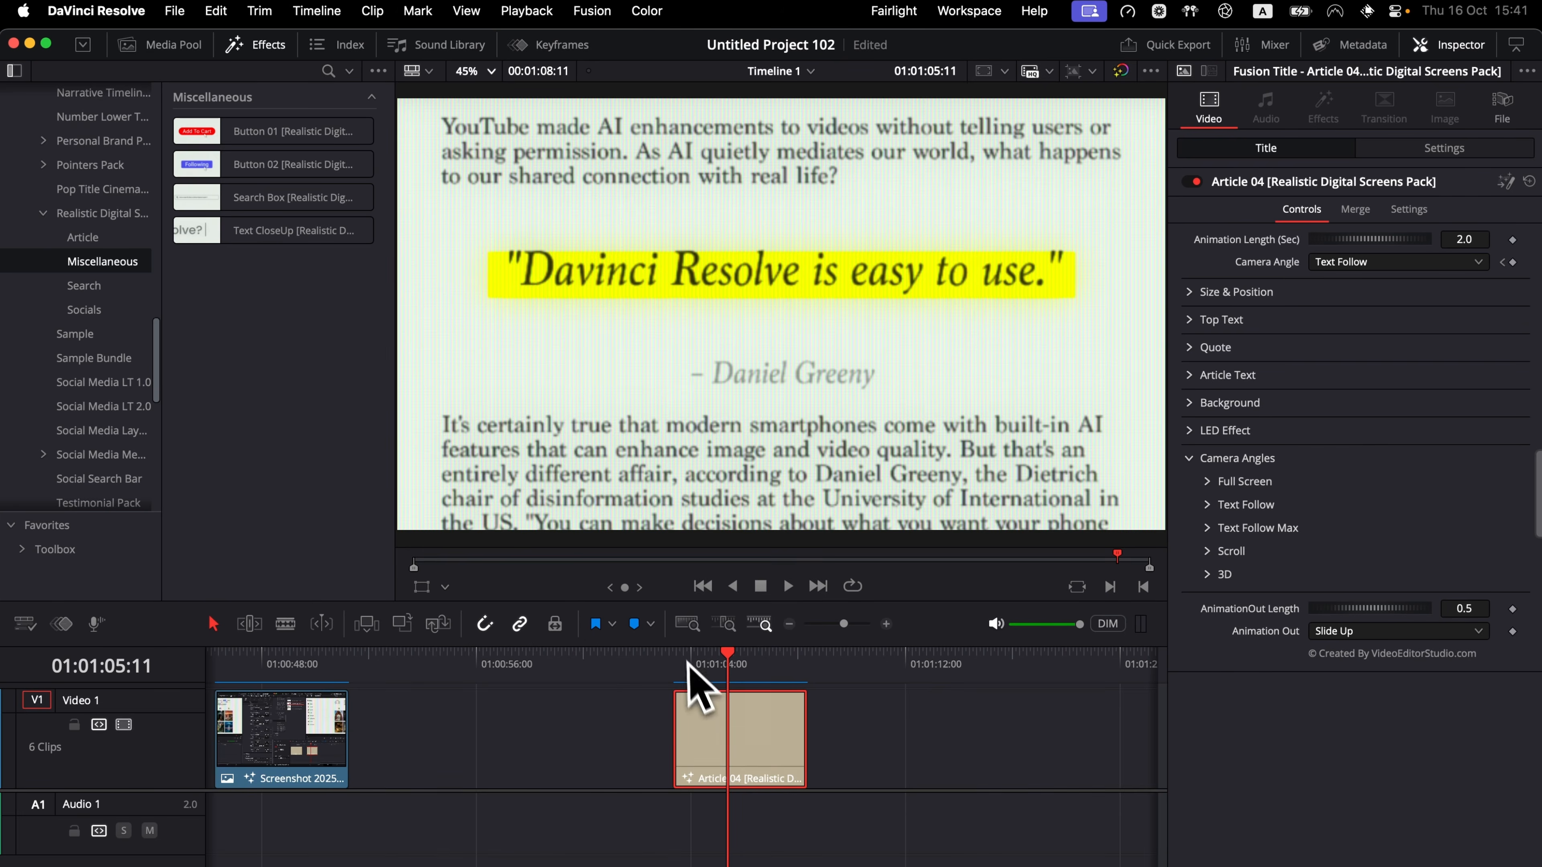
drag(692, 690, 744, 722)
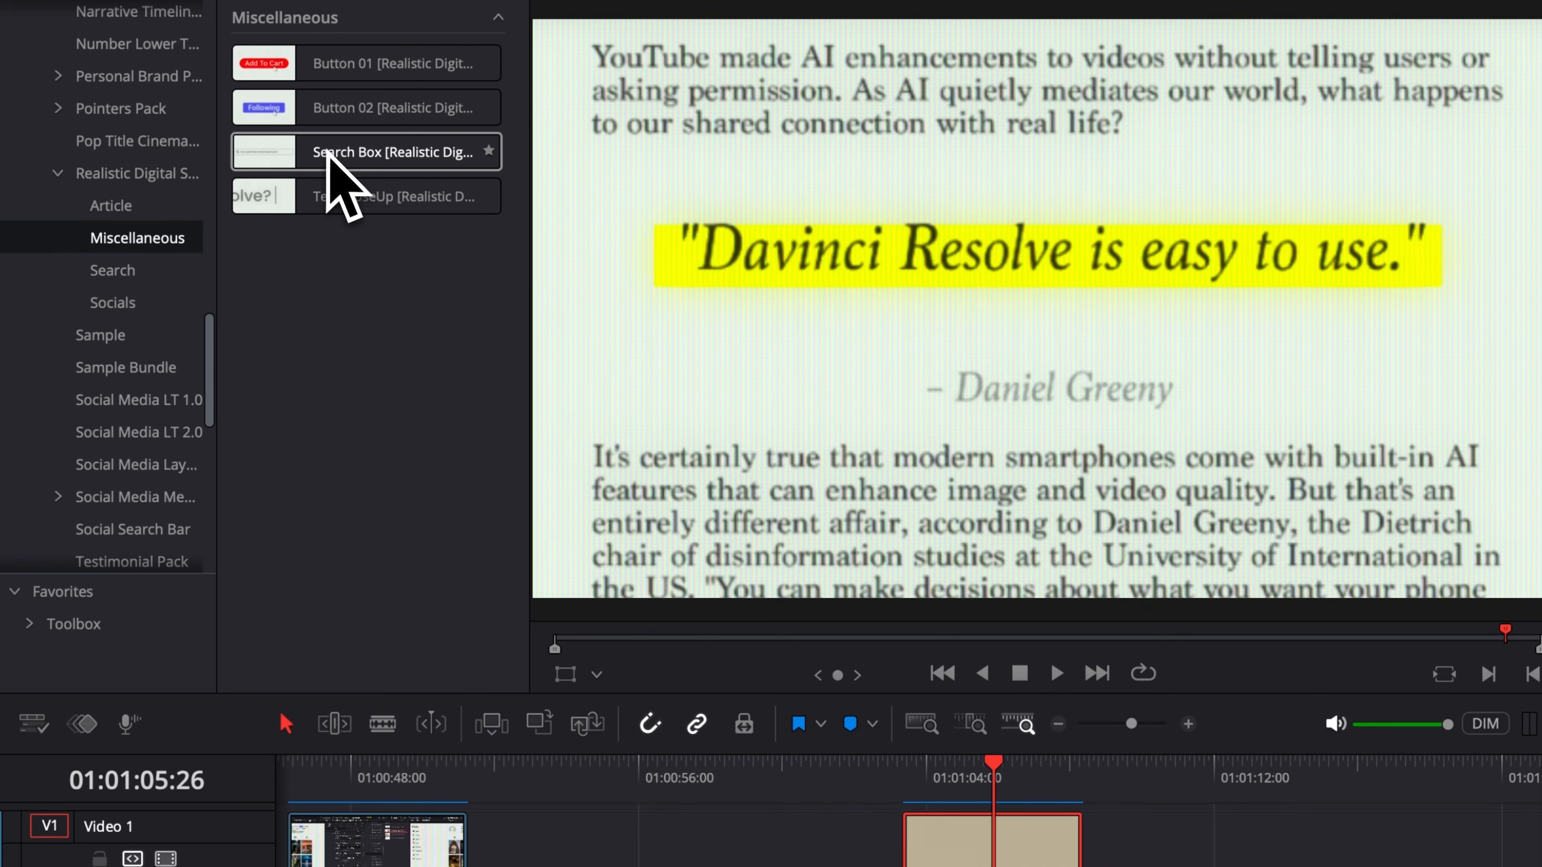
Add the Google Search title from the pack's Search category to Video 1, between the screenshot clip and Article 04, and preview it.
mouse_move(251, 195)
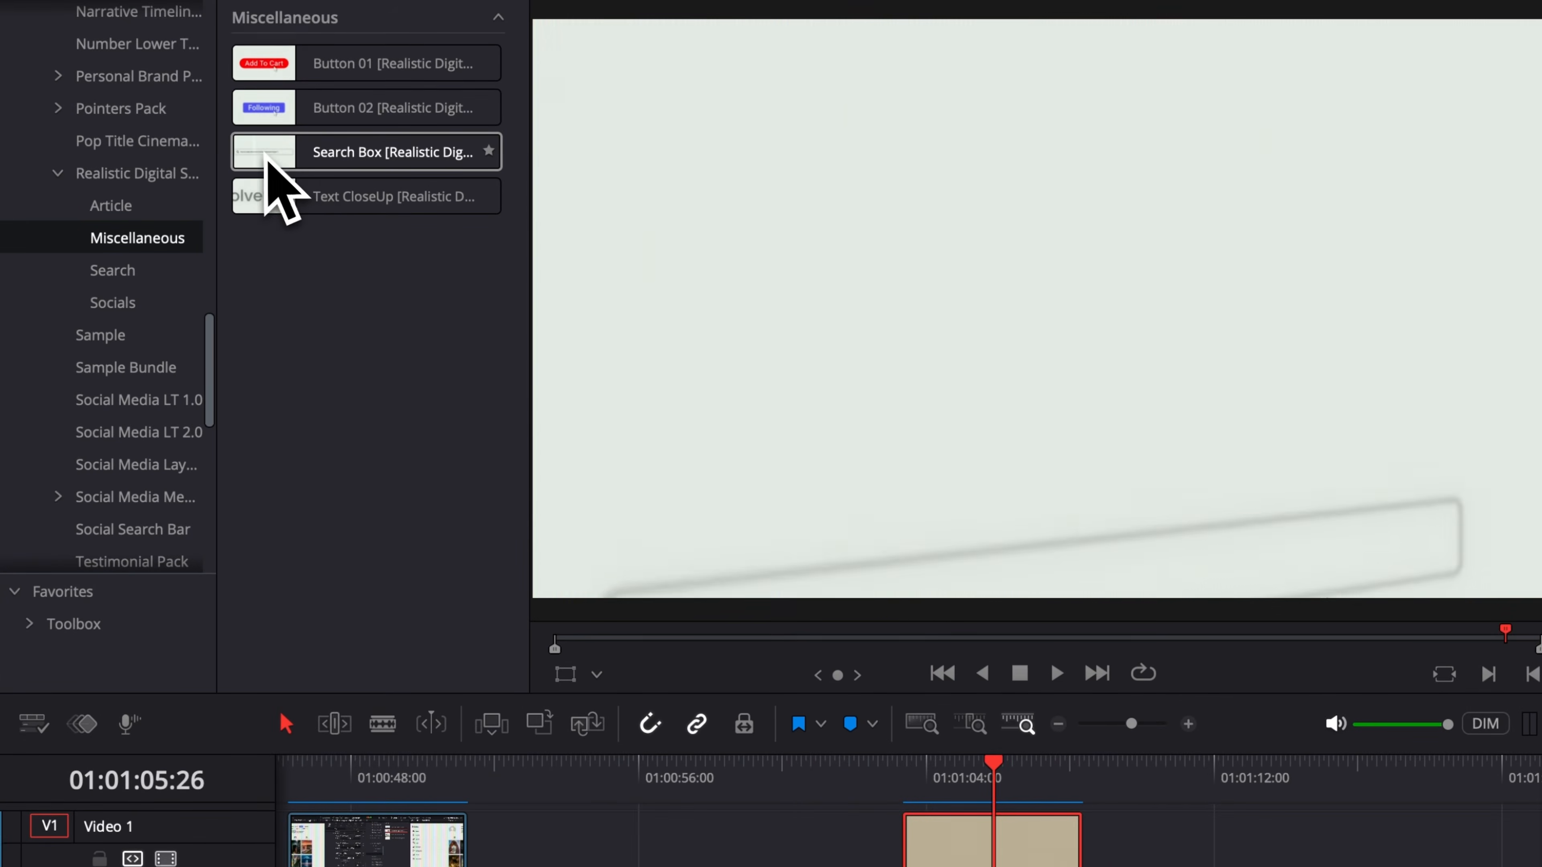
click(112, 272)
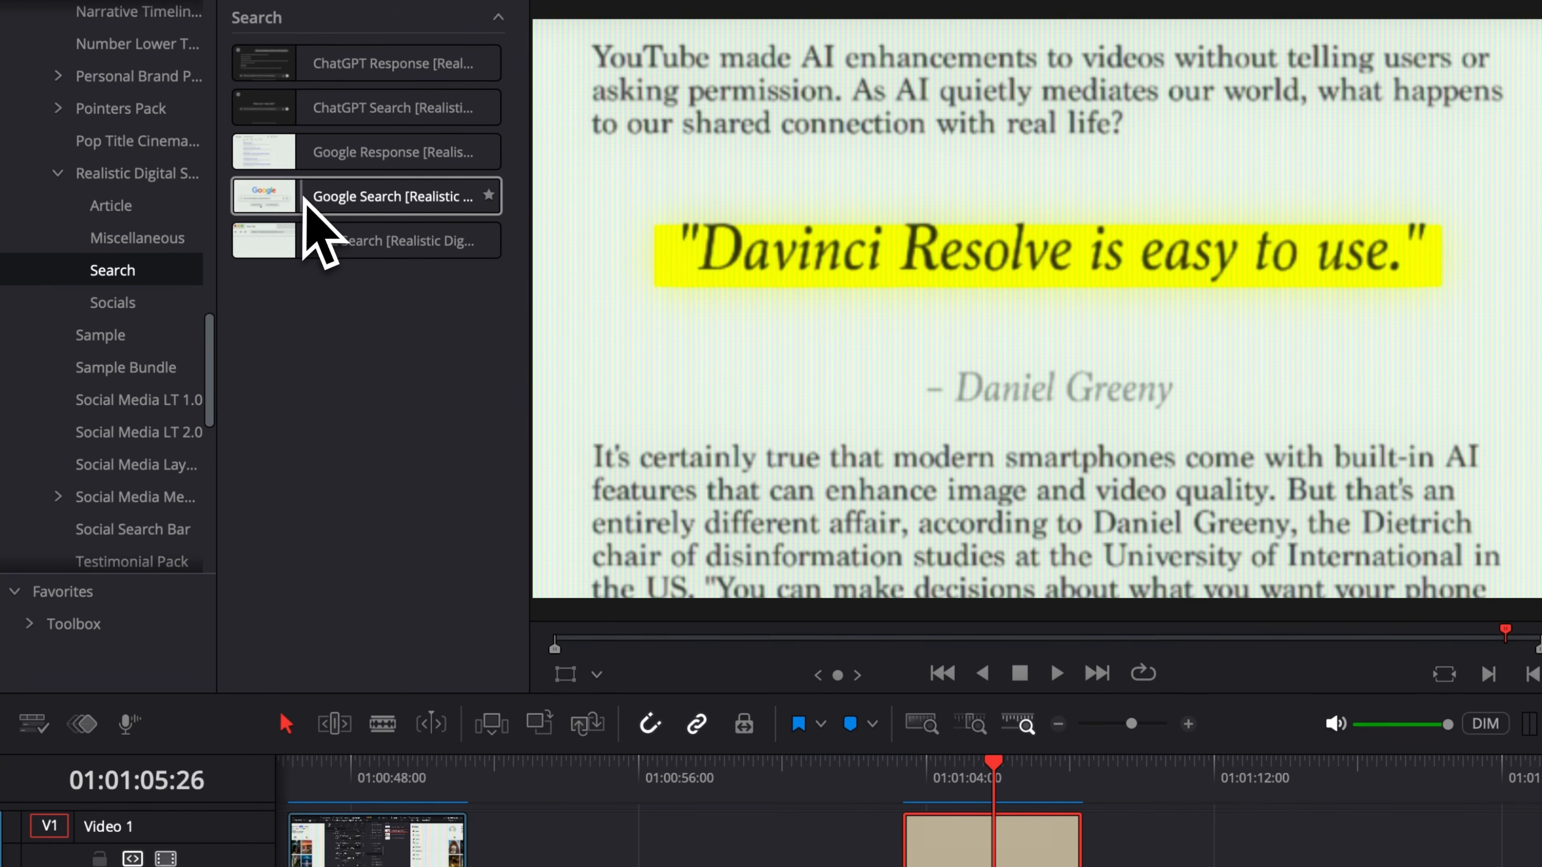
drag(310, 203, 601, 623)
drag(432, 760, 511, 682)
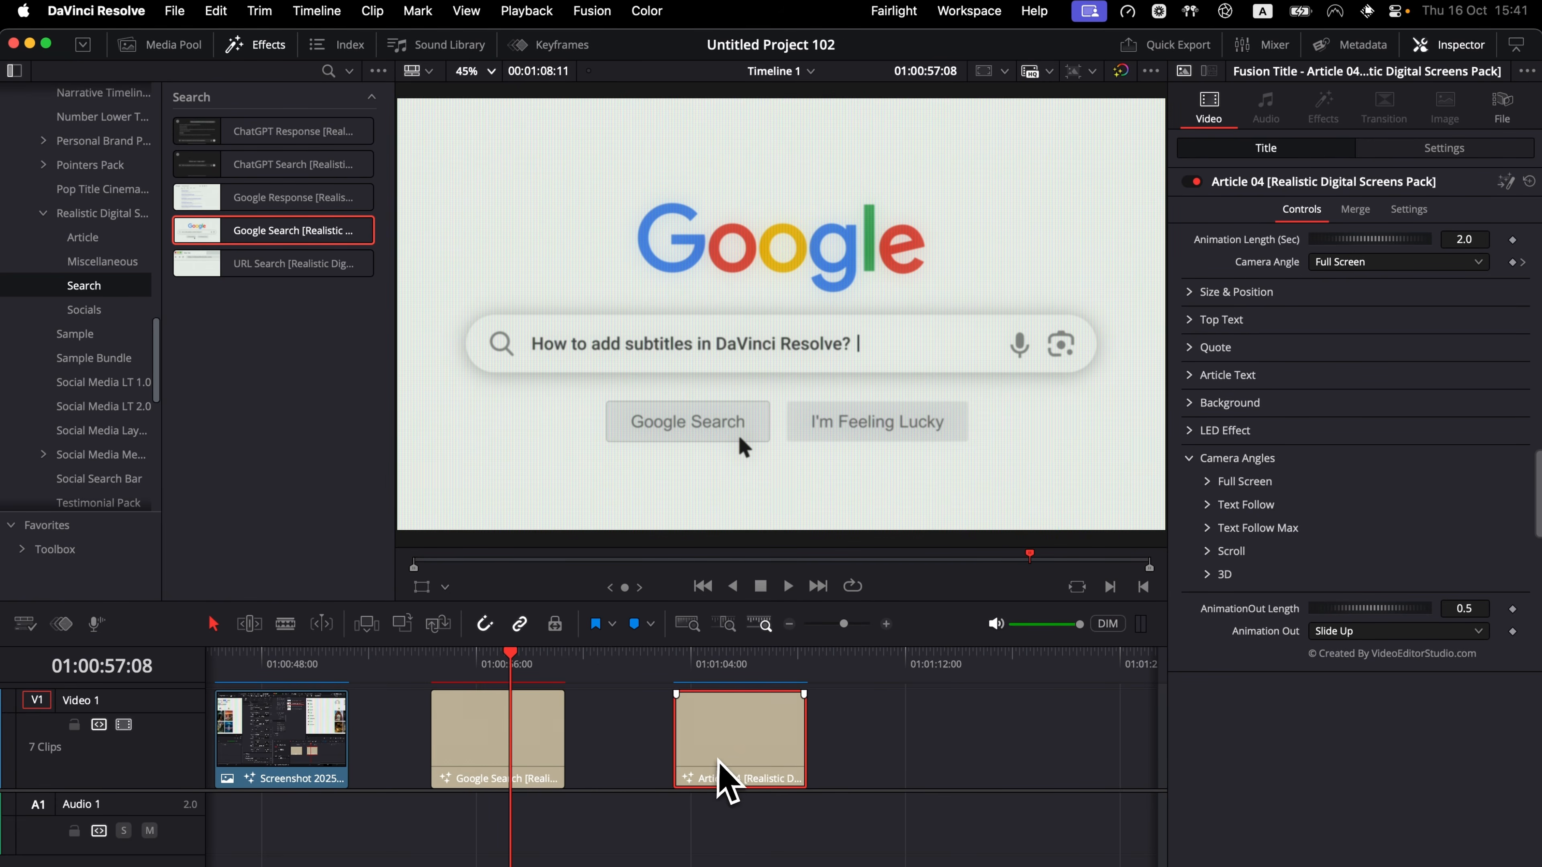
Place the Google Response title directly after the Google Search clip on Video 1 and butt the Article 04 clip against its end.
drag(718, 760, 783, 760)
drag(261, 197, 583, 786)
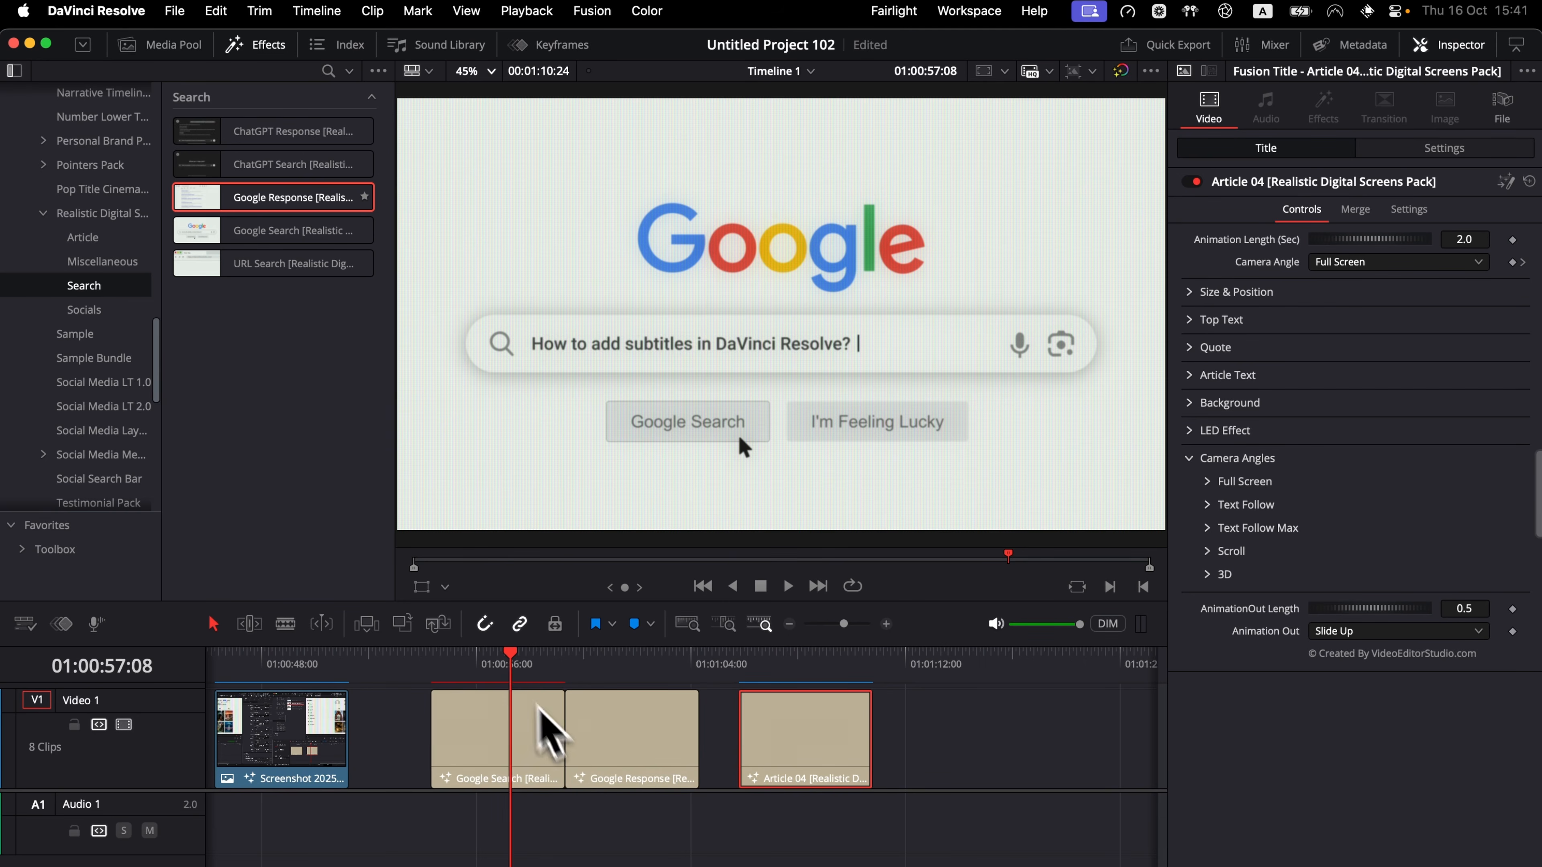
drag(513, 671, 627, 678)
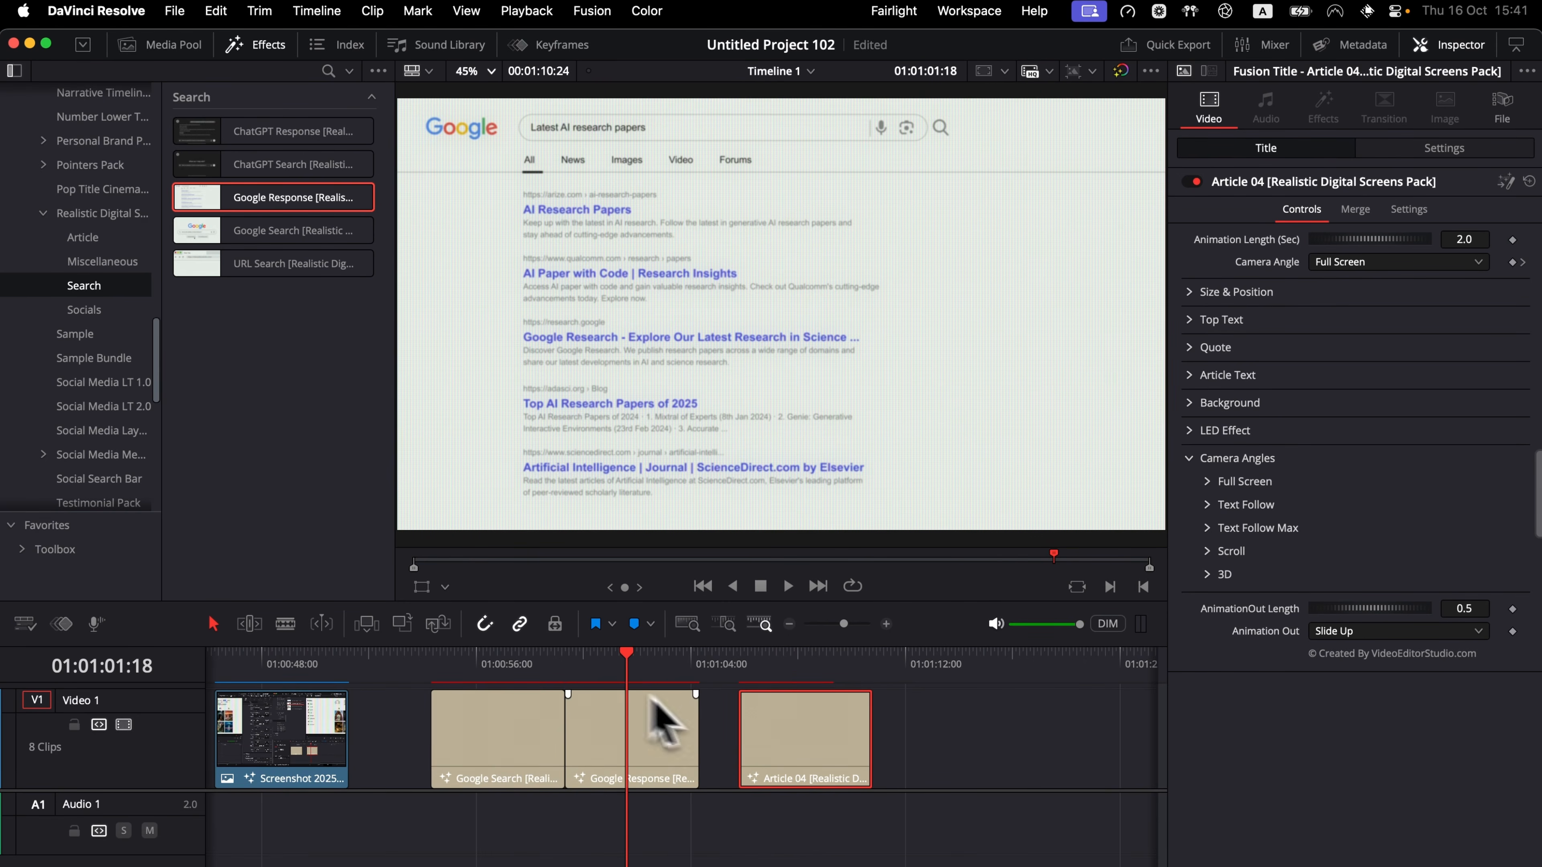
drag(809, 762, 768, 762)
drag(731, 677, 765, 713)
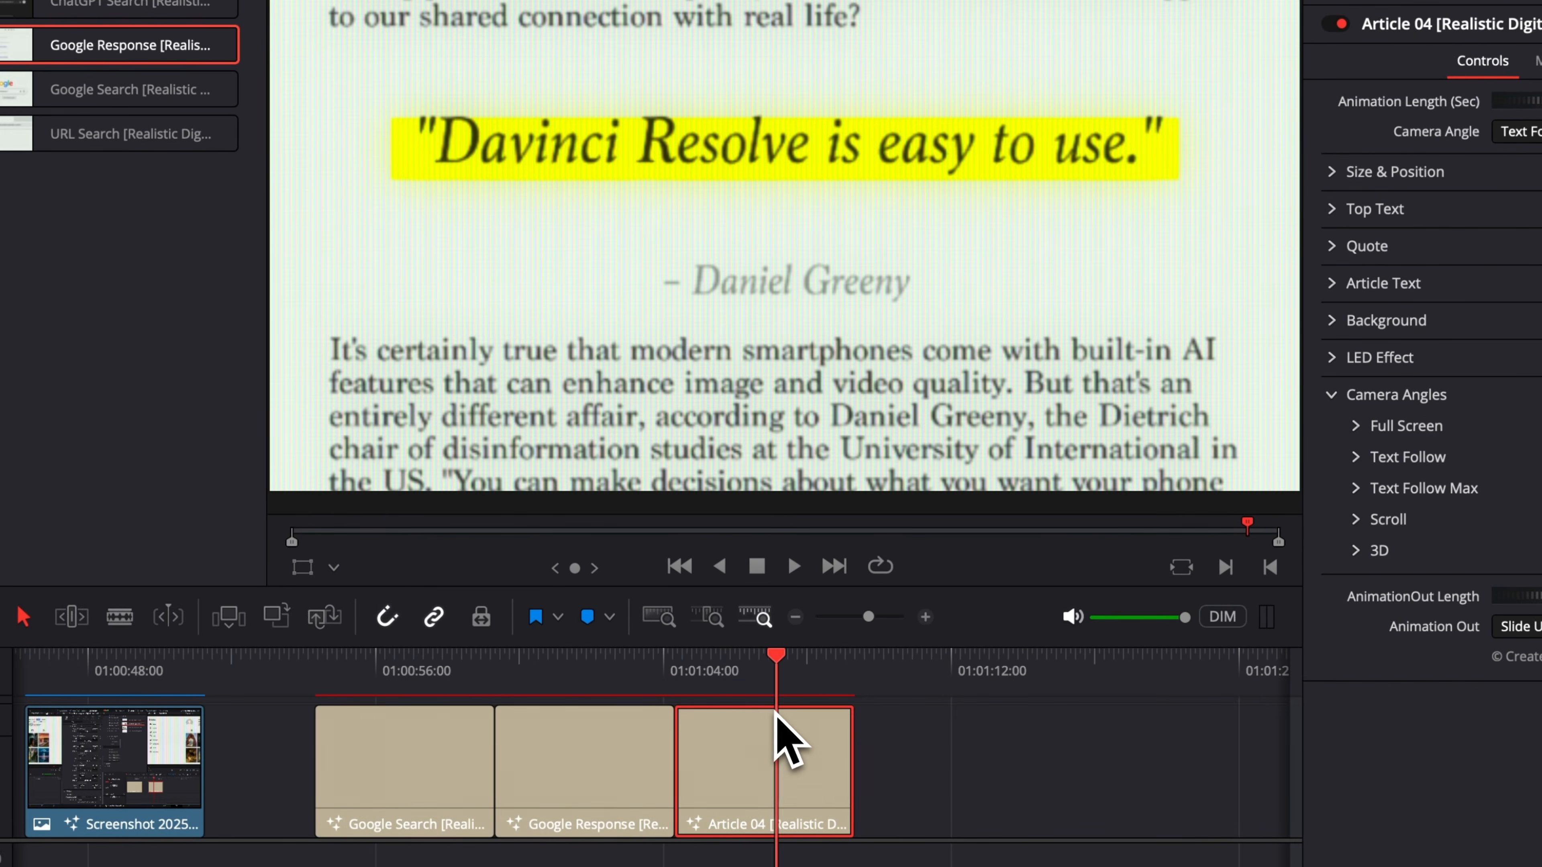